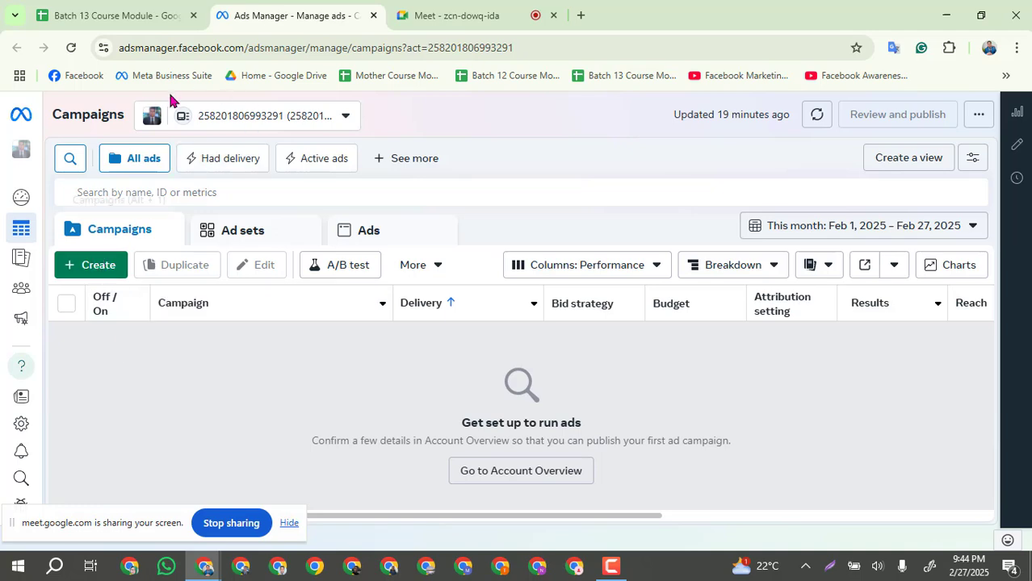
Step: Create a new campaign with the Leads objective, using the manual leads campaign setup
click(100, 270)
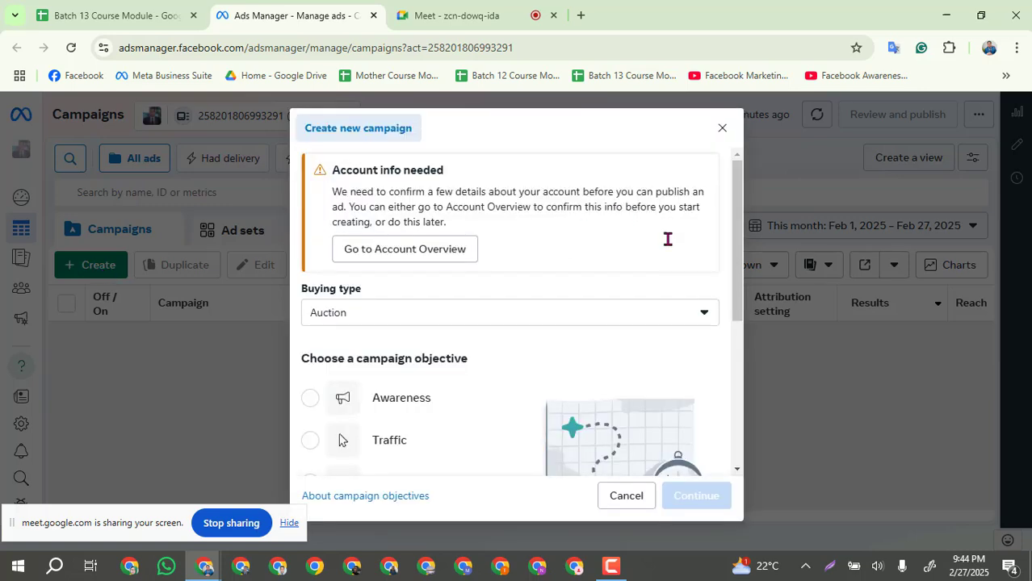
scroll(629, 288, down, 1)
scroll(628, 289, down, 1)
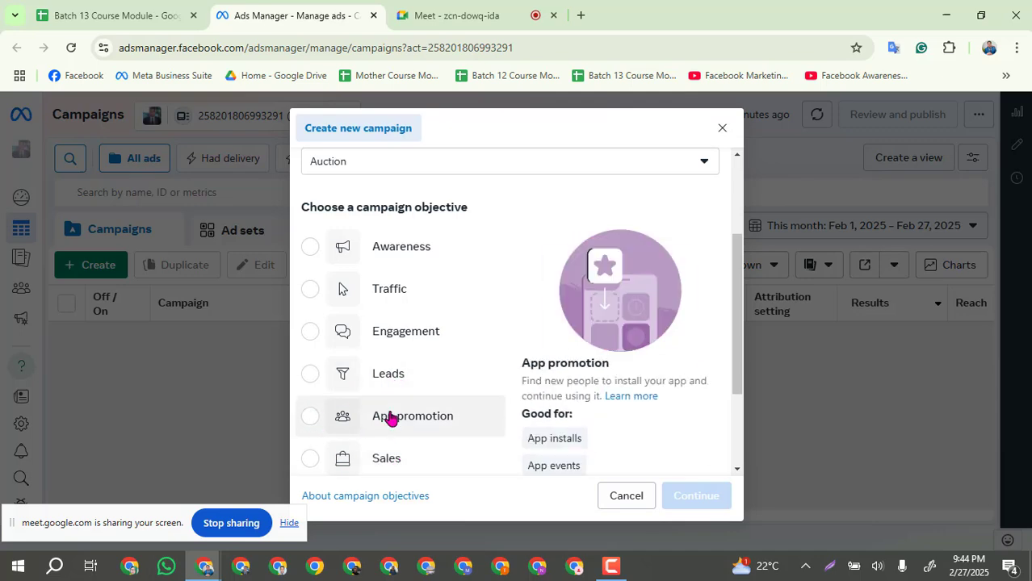
click(311, 375)
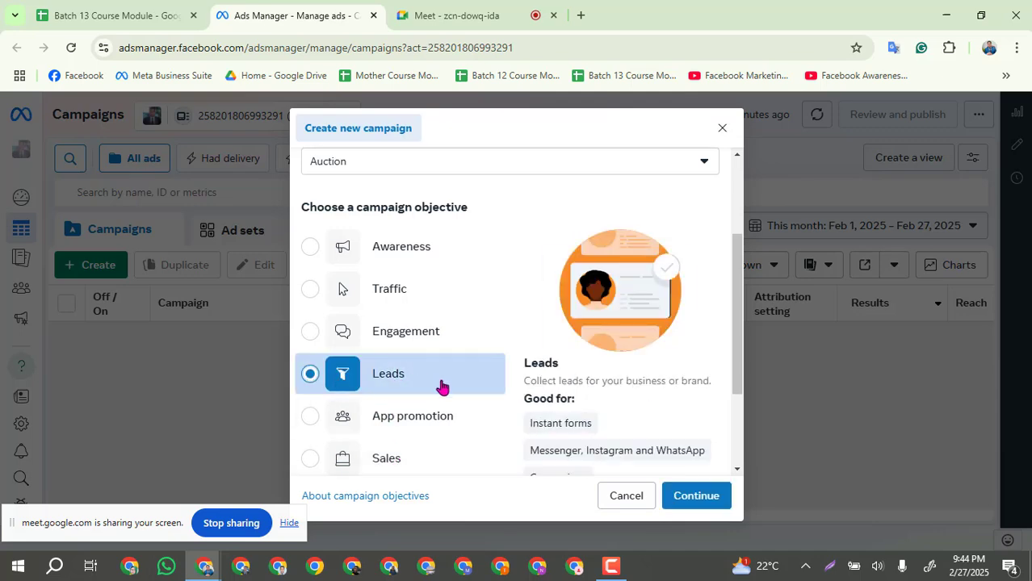
scroll(456, 387, down, 3)
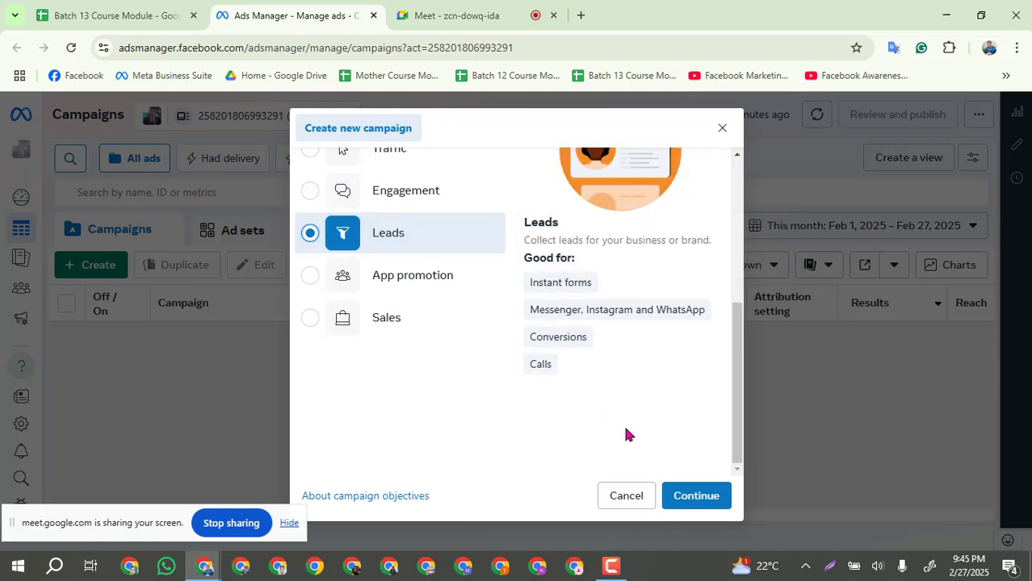
click(692, 501)
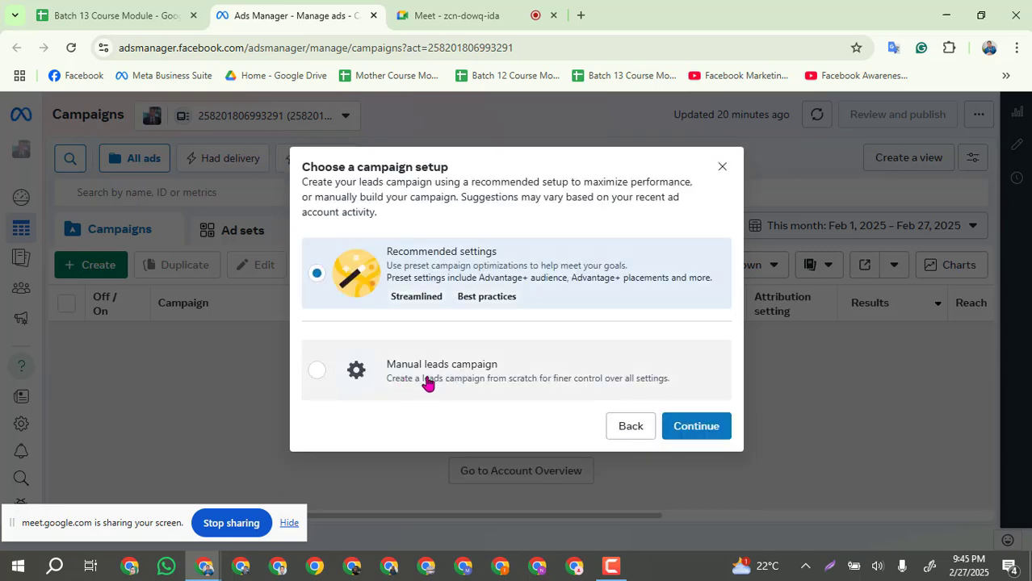
click(308, 376)
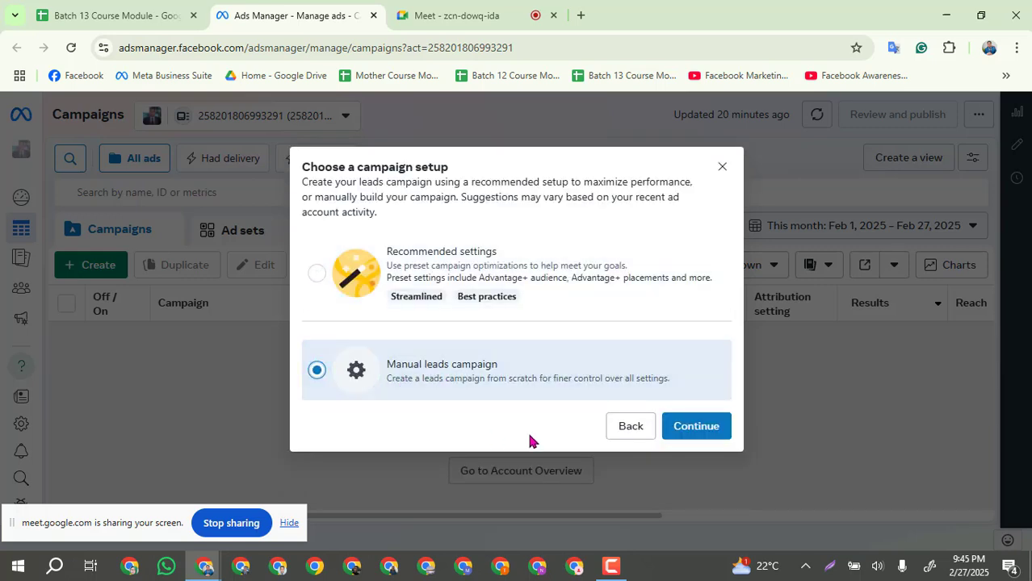
click(706, 428)
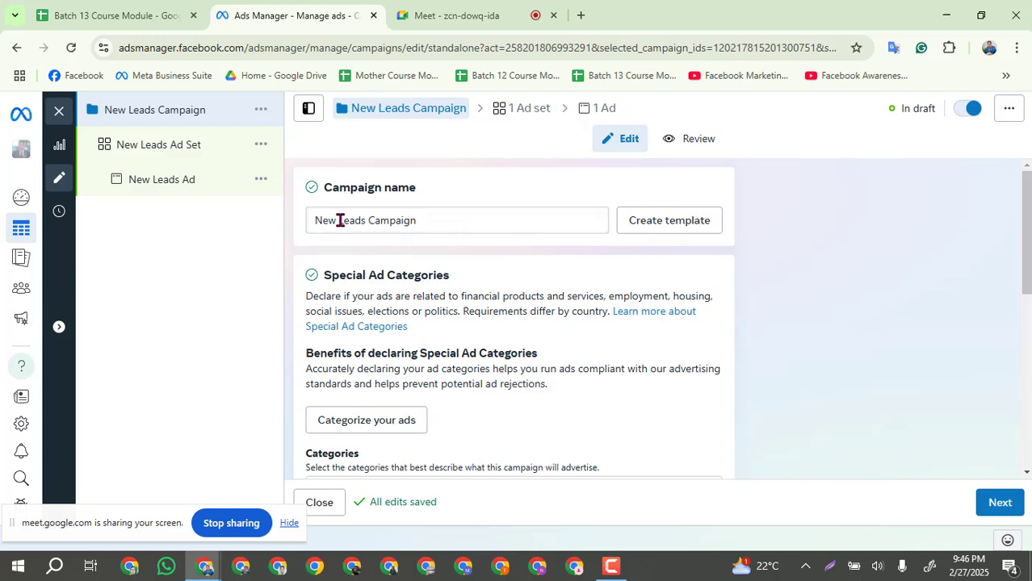
Step: Rename the campaign as "Leads Campaign Digital marketing"
drag(339, 221, 284, 226)
key(BackSpace)
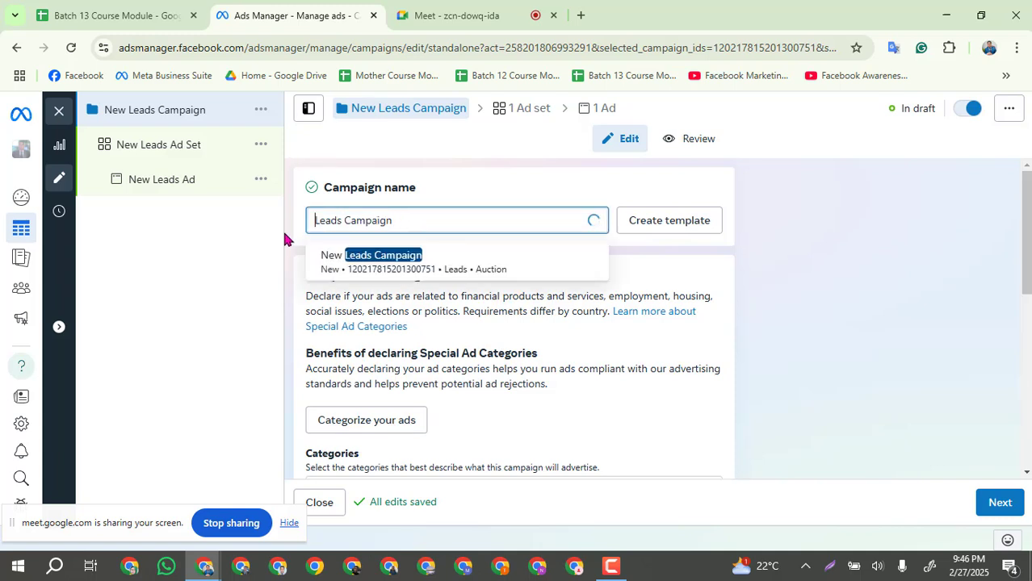
click(406, 223)
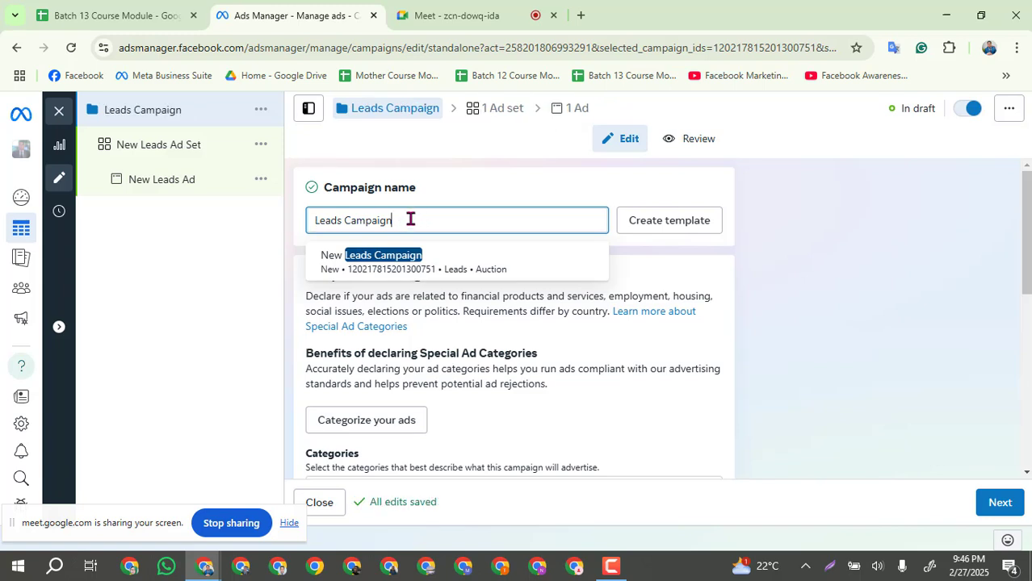
text(D)
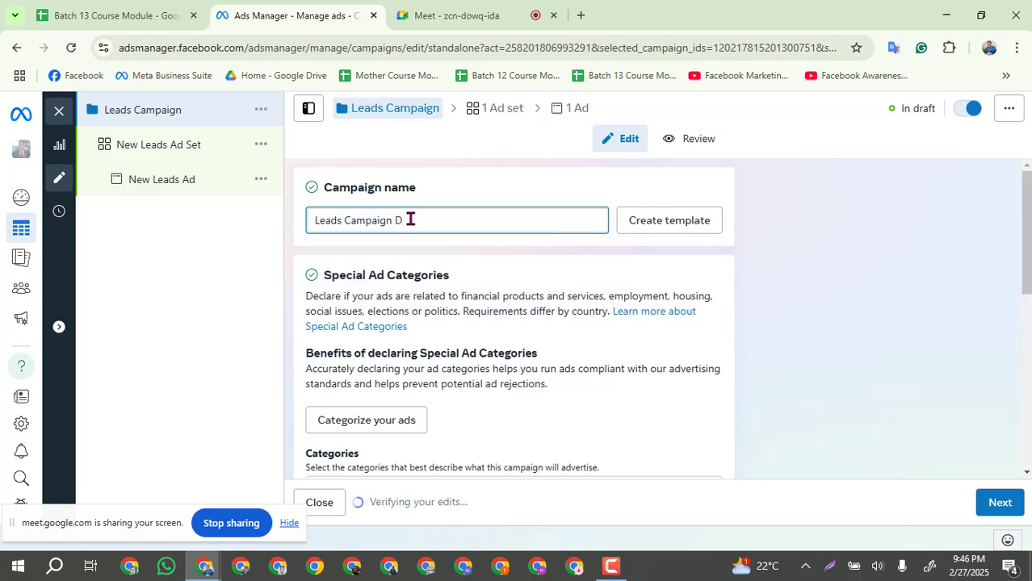
text(igital )
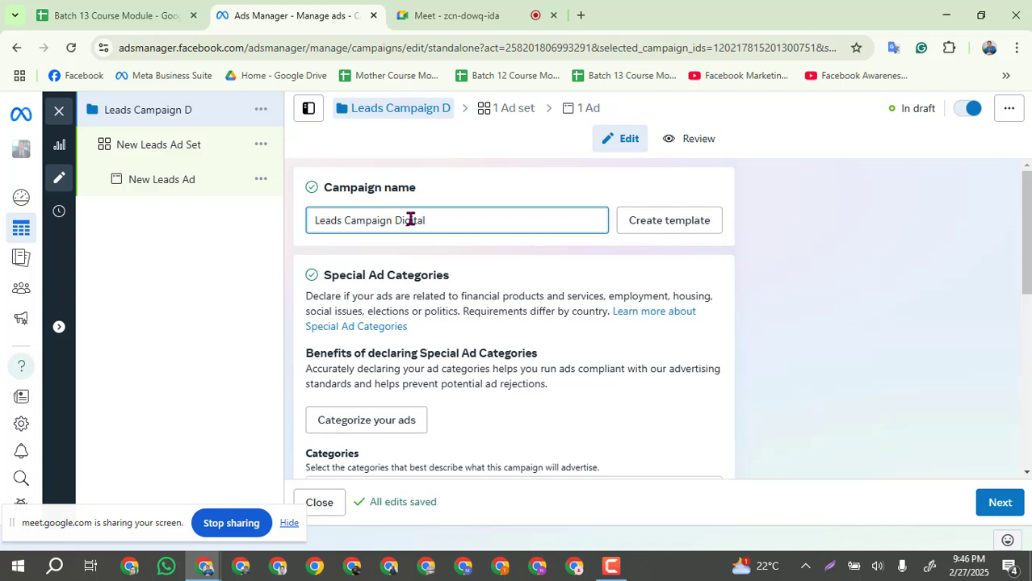
text(market)
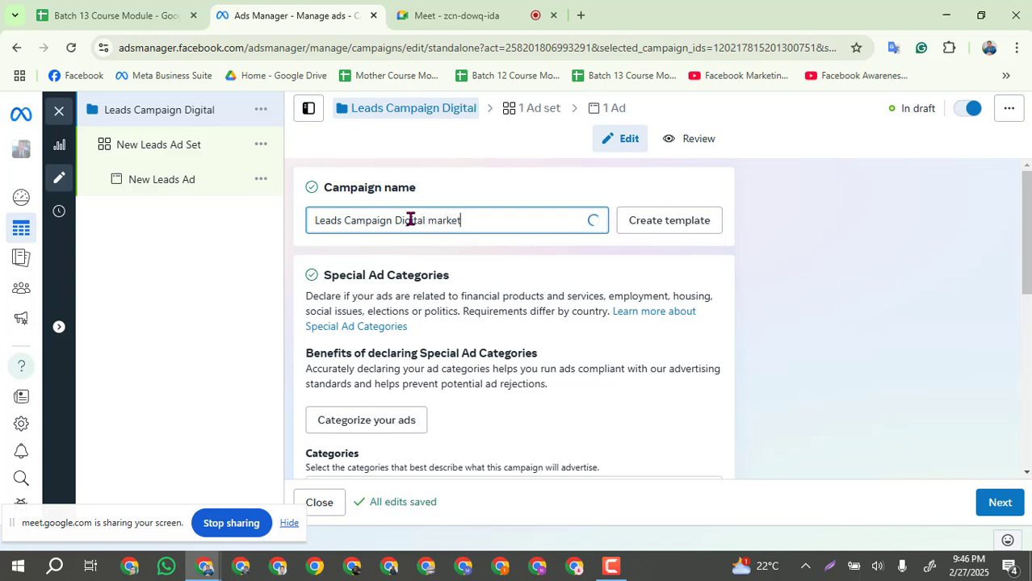
text(ing)
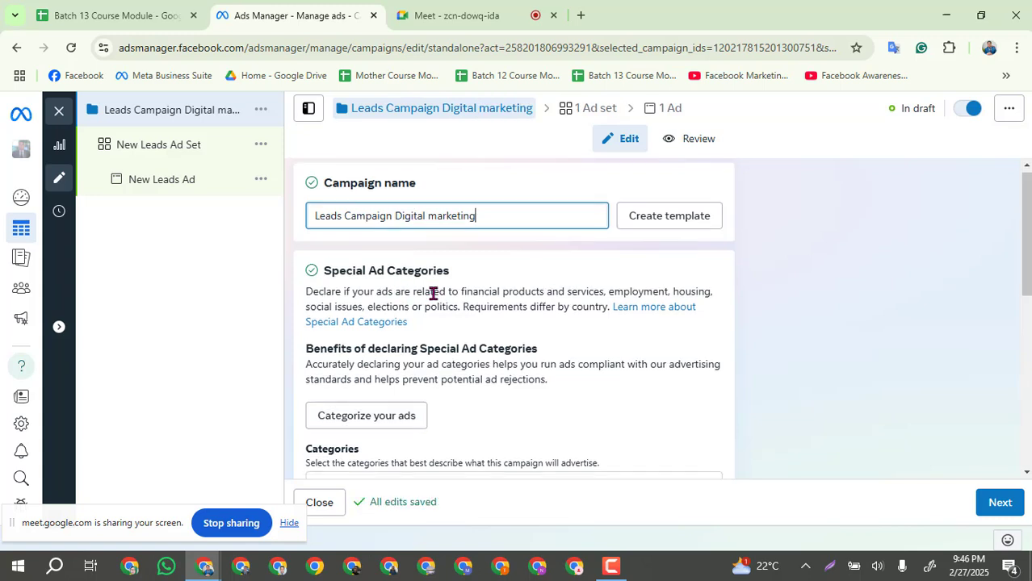
Step: Review the special ad category, campaign details, budget and A/B test settings, and continue to the ad set
scroll(432, 294, down, 1)
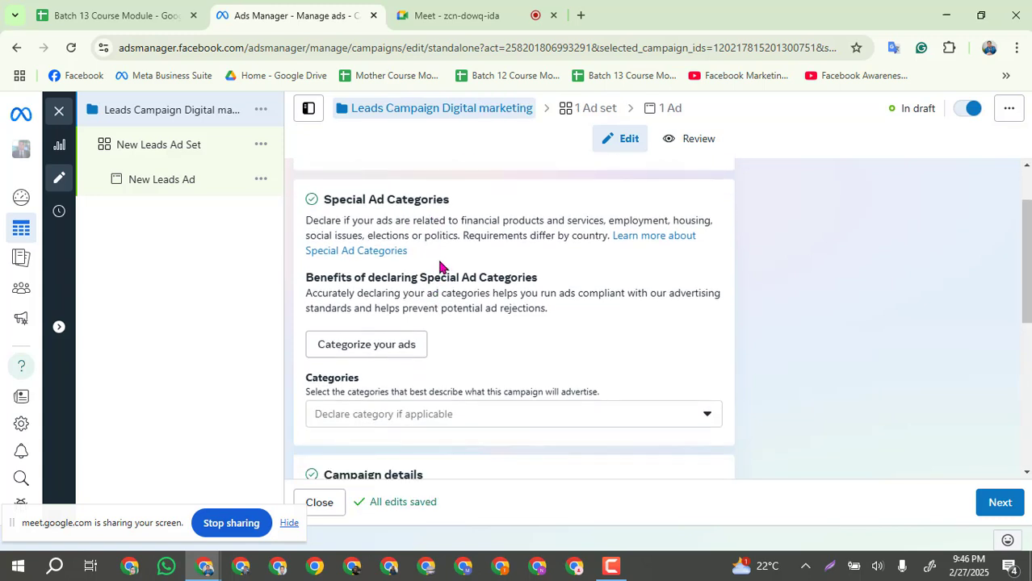
scroll(440, 267, down, 2)
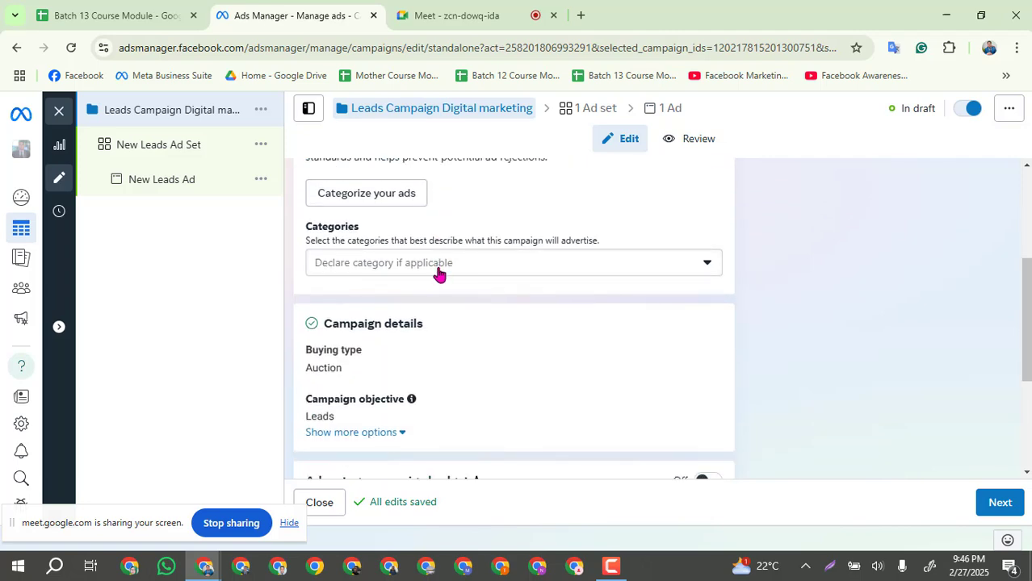
scroll(438, 272, down, 1)
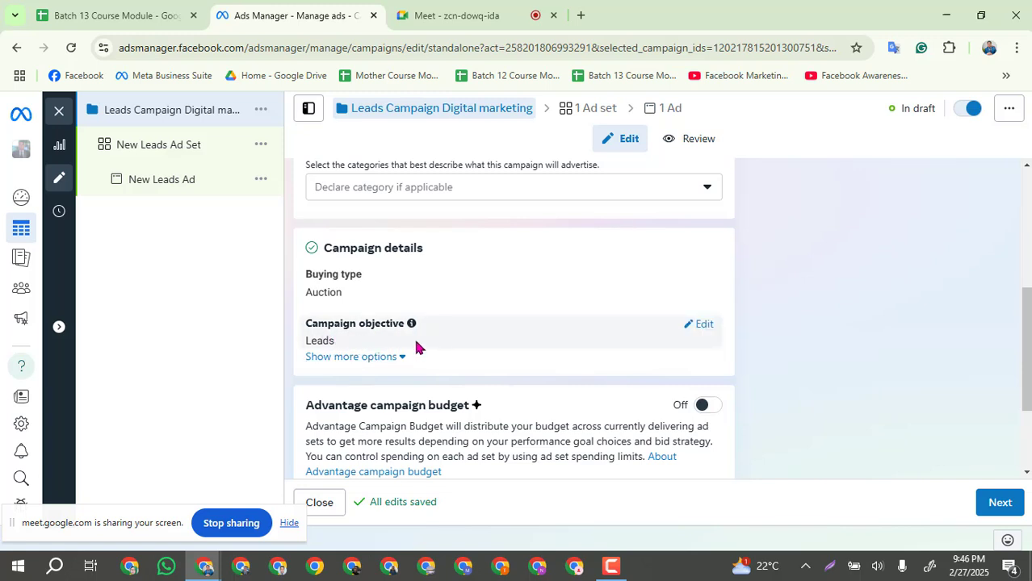
scroll(414, 335, down, 2)
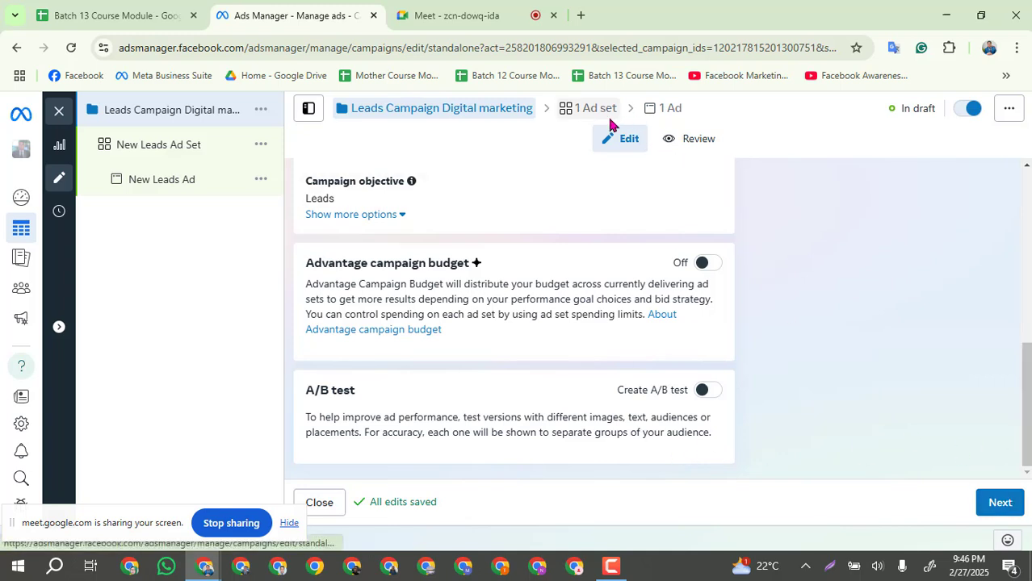
click(997, 503)
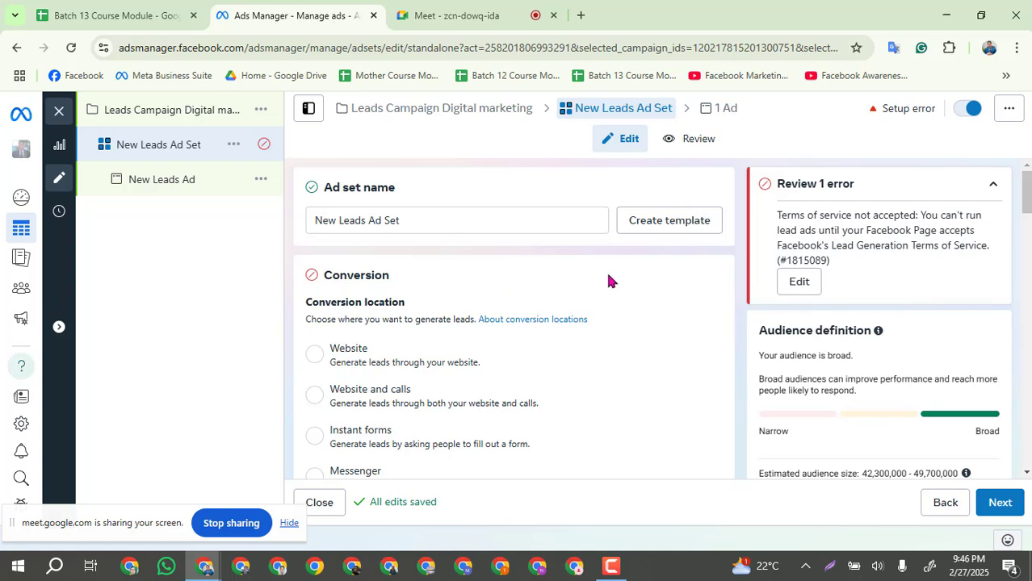
Step: Rename the ad set as "Leads Ad Digital Marketing"
click(440, 221)
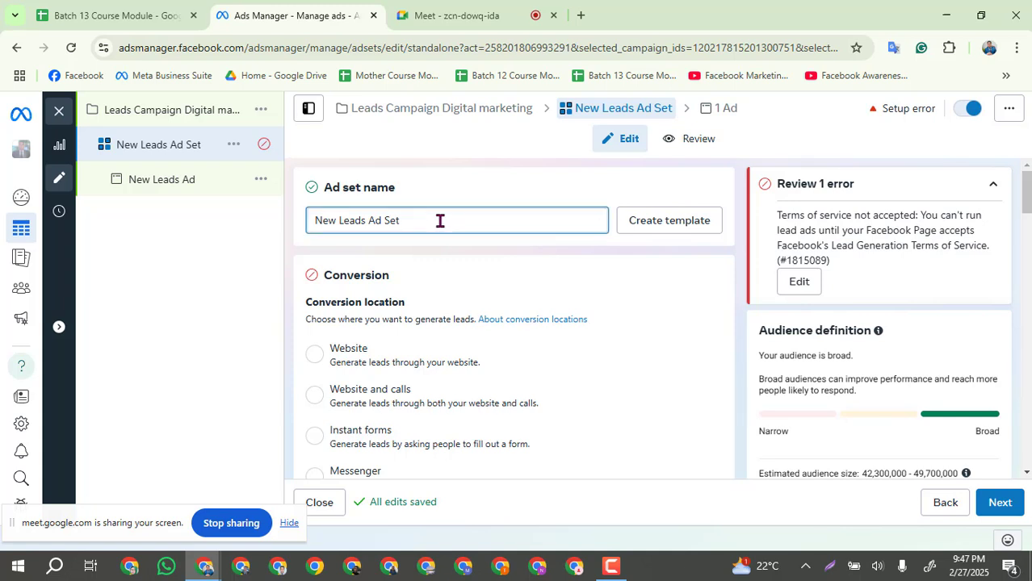
drag(412, 220, 293, 230)
click(340, 220)
key(BackSpace)
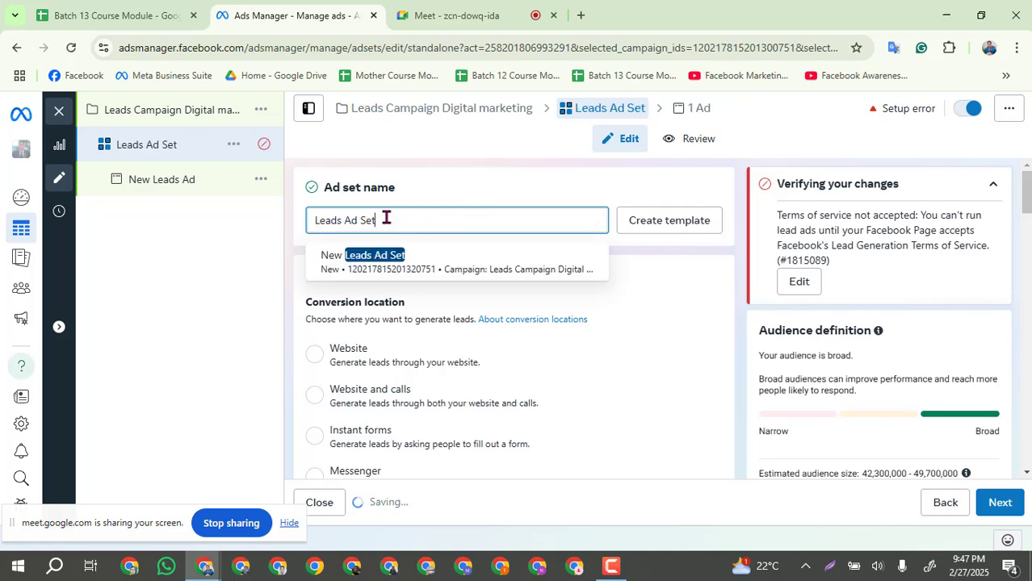
drag(385, 220, 358, 222)
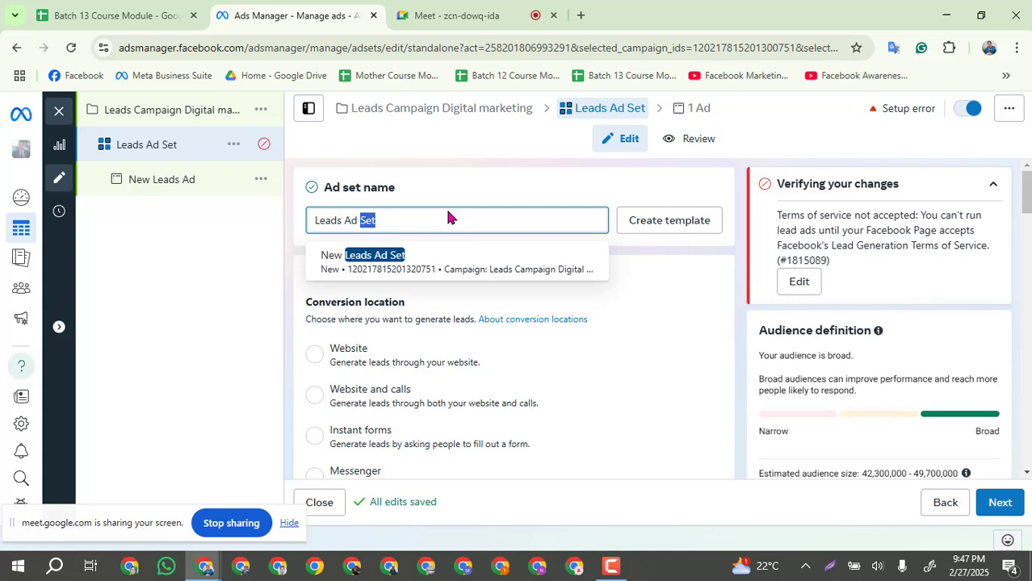
text(Digita)
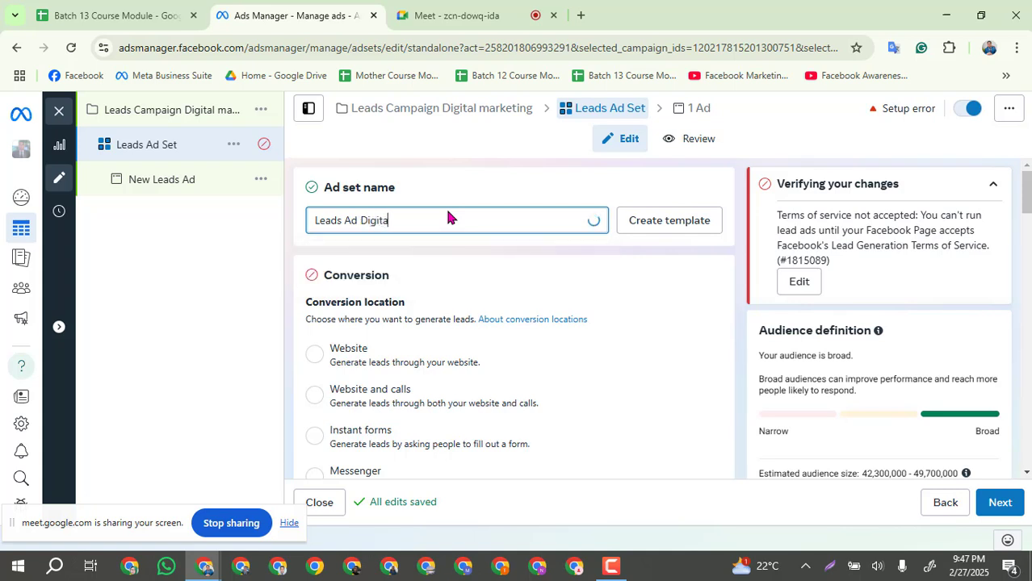
text(l Marketing)
click(345, 277)
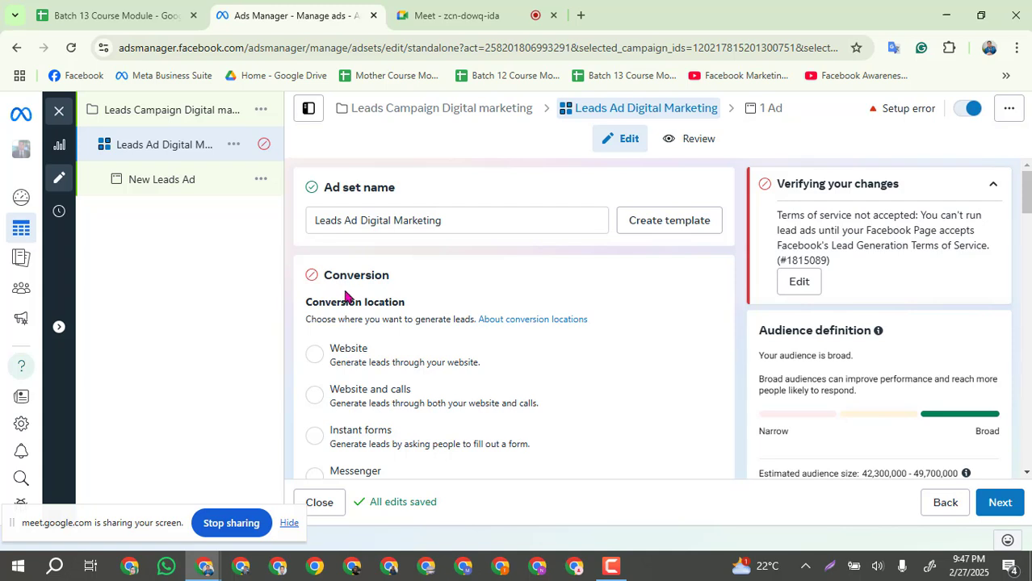
Step: Set the ad set's conversion location to Instant forms
scroll(366, 313, down, 1)
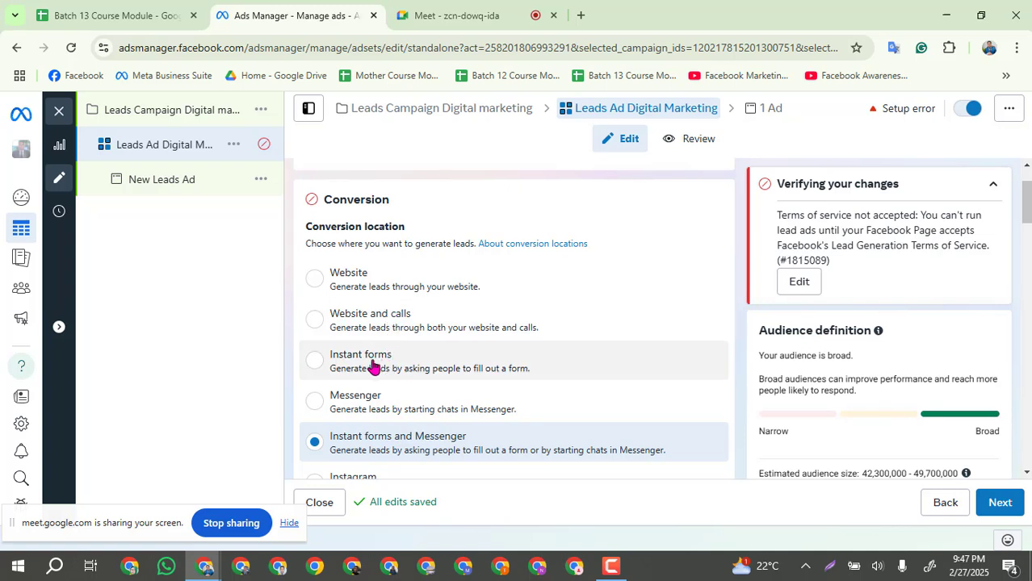
click(314, 361)
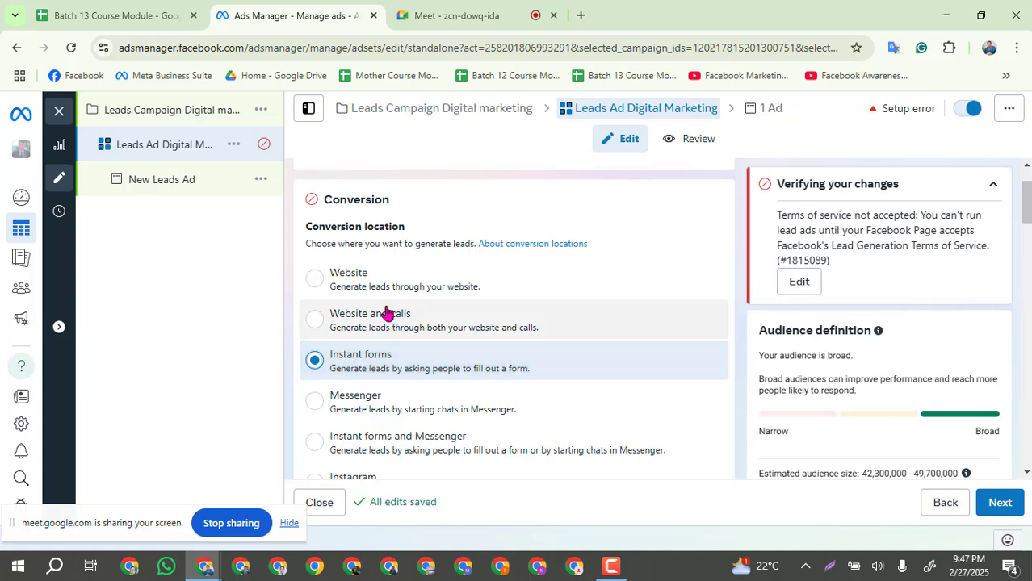
scroll(391, 313, up, 1)
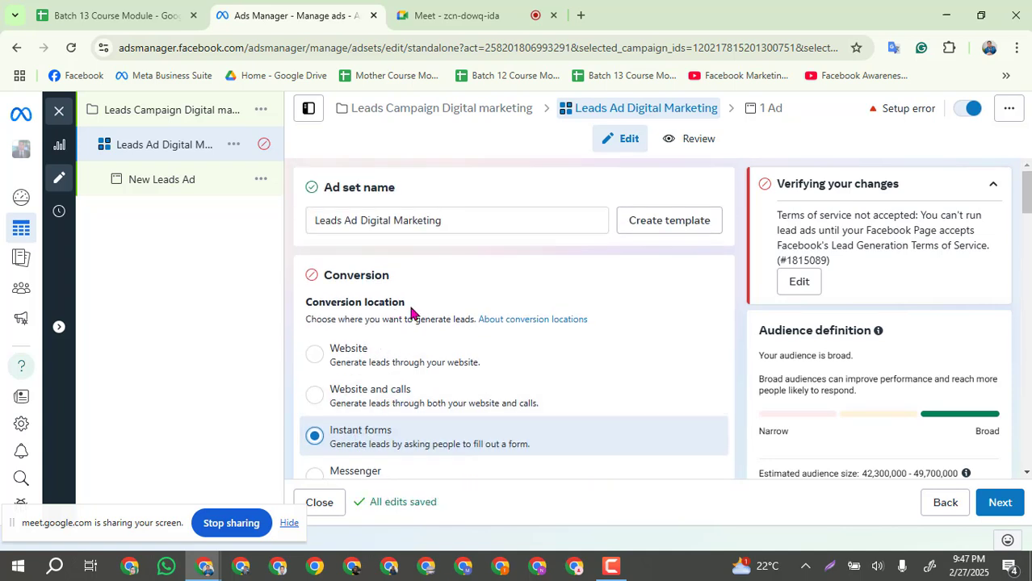
scroll(476, 337, down, 1)
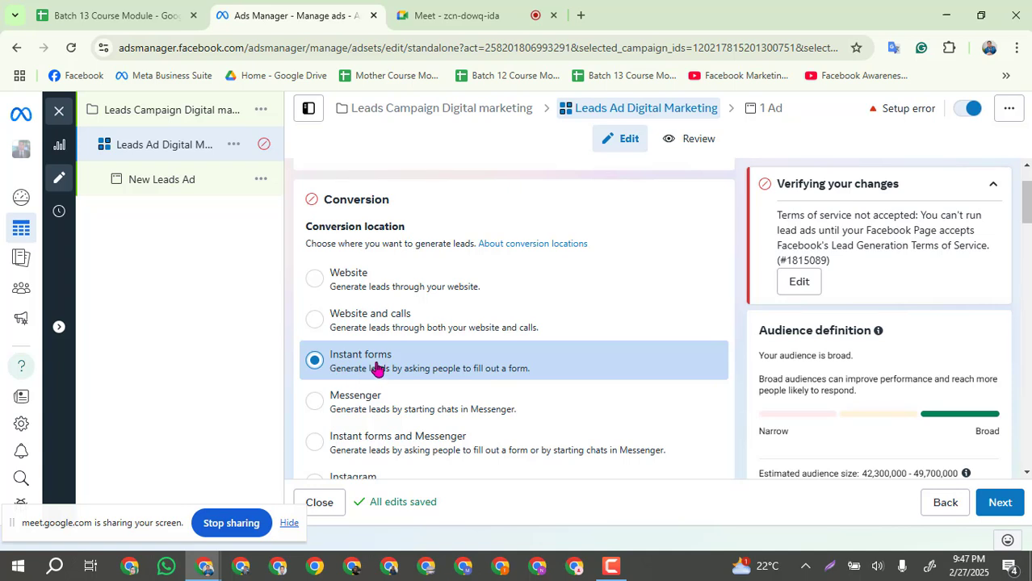
Step: Look through the Facebook Pages available for the ad set and keep the selected page
scroll(461, 363, down, 2)
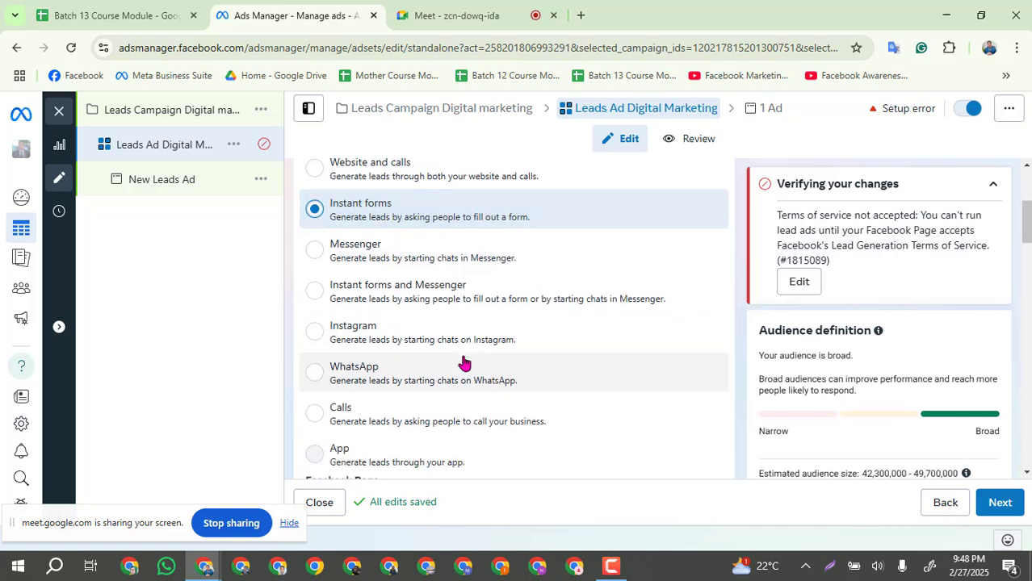
scroll(462, 362, down, 2)
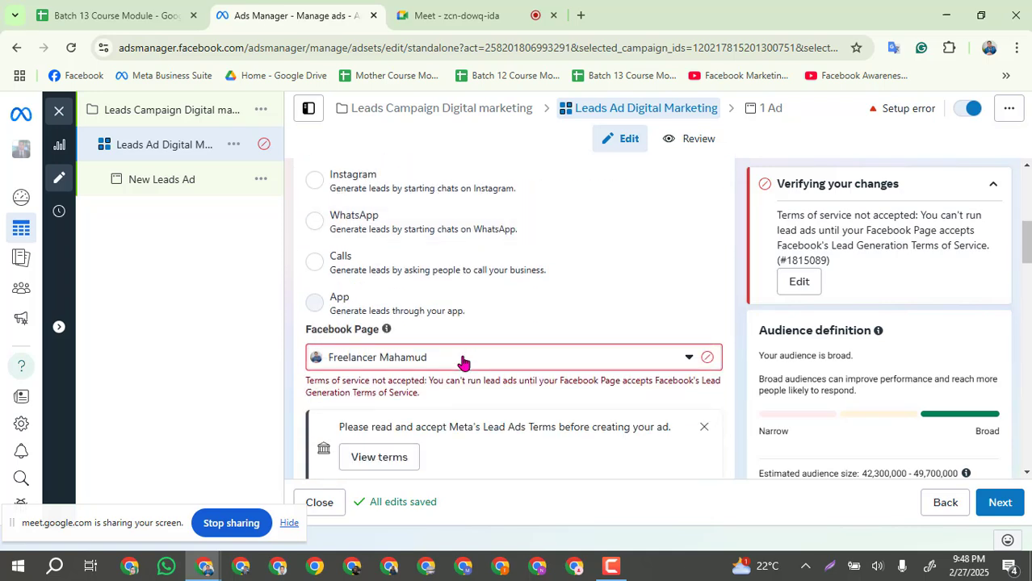
click(687, 360)
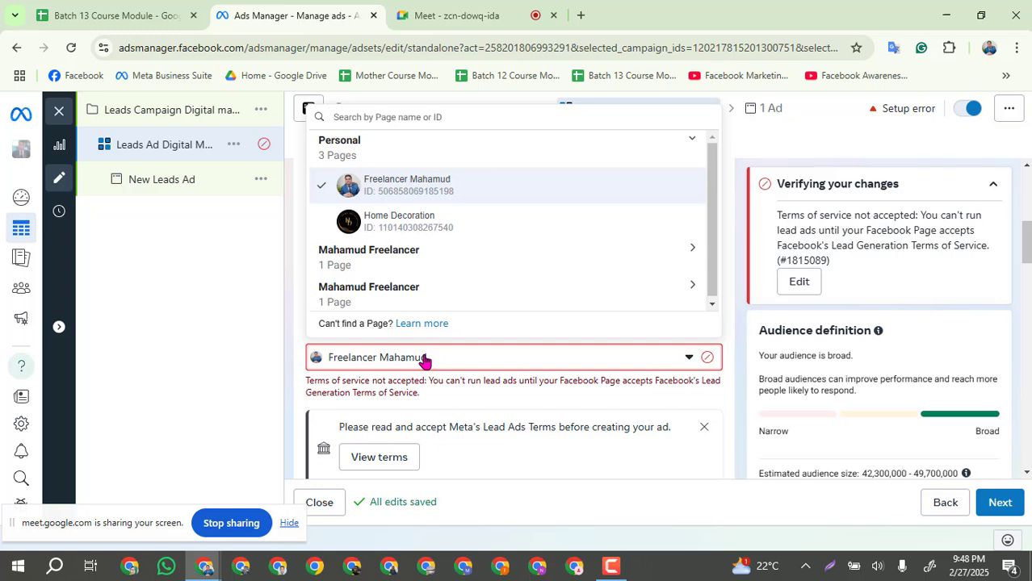
click(423, 361)
Step: Open Meta's Lead Ads Terms for the selected Facebook Page and agree to the terms and conditions
scroll(518, 276, down, 2)
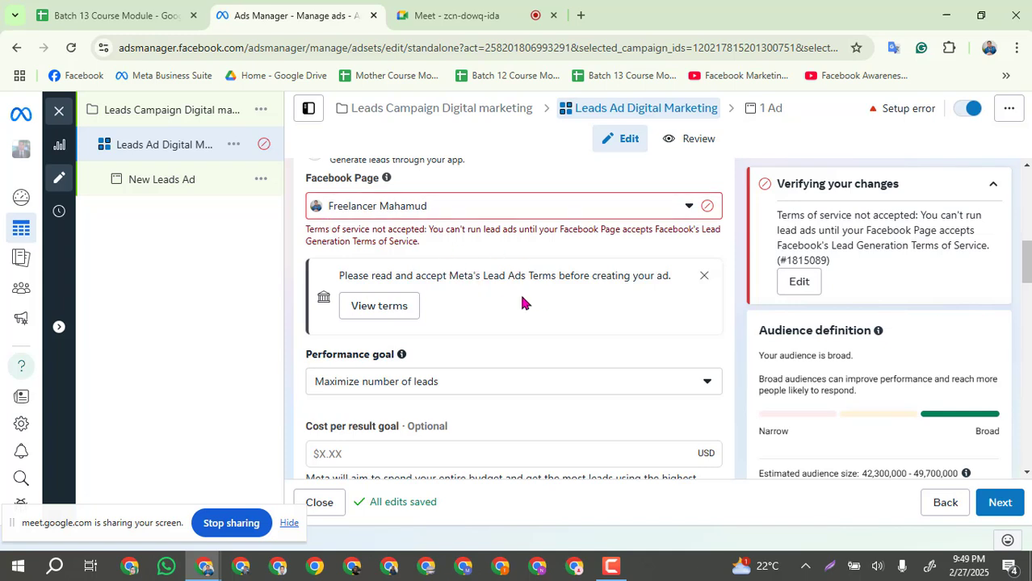
click(378, 312)
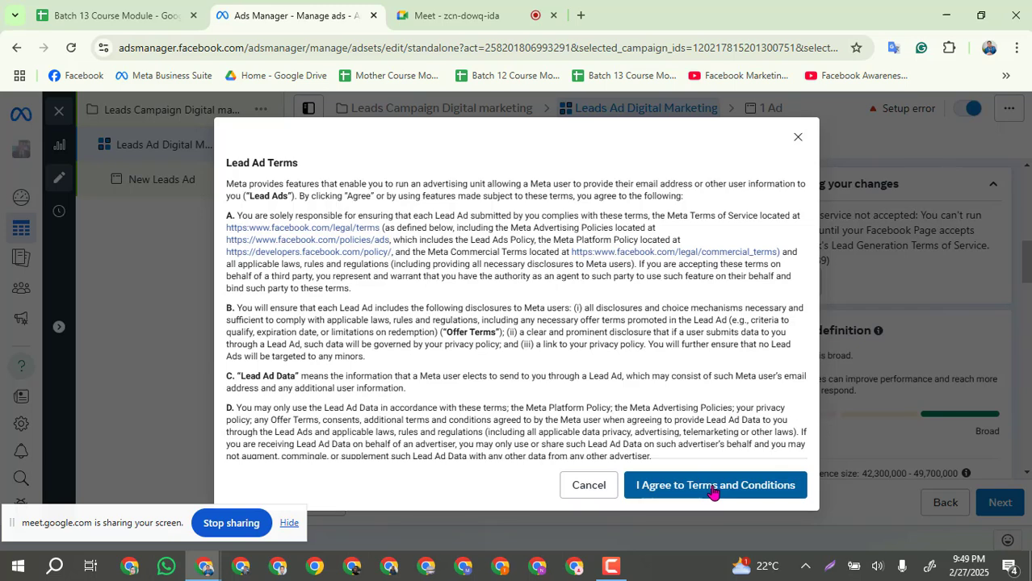
click(692, 488)
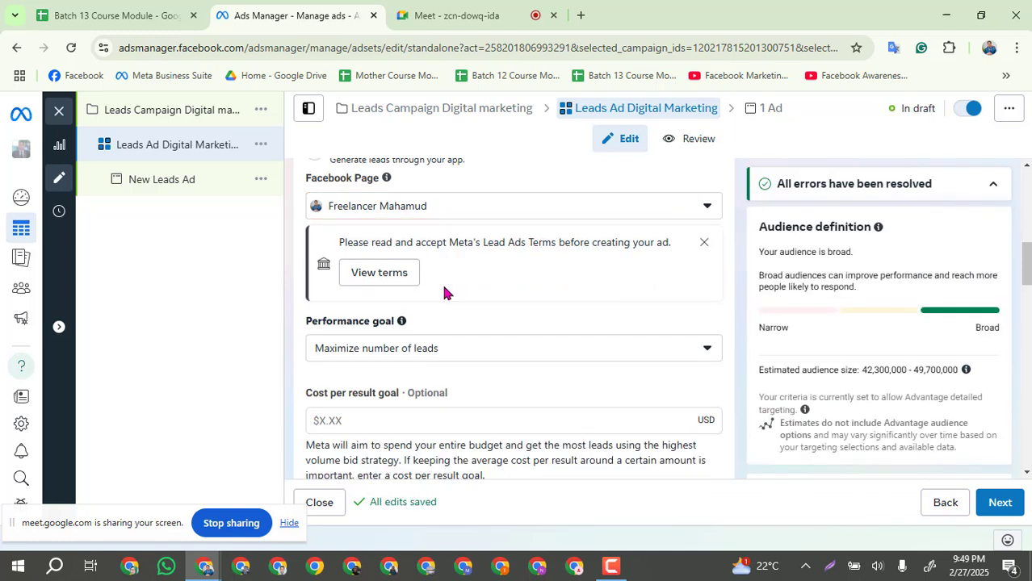
scroll(479, 287, up, 1)
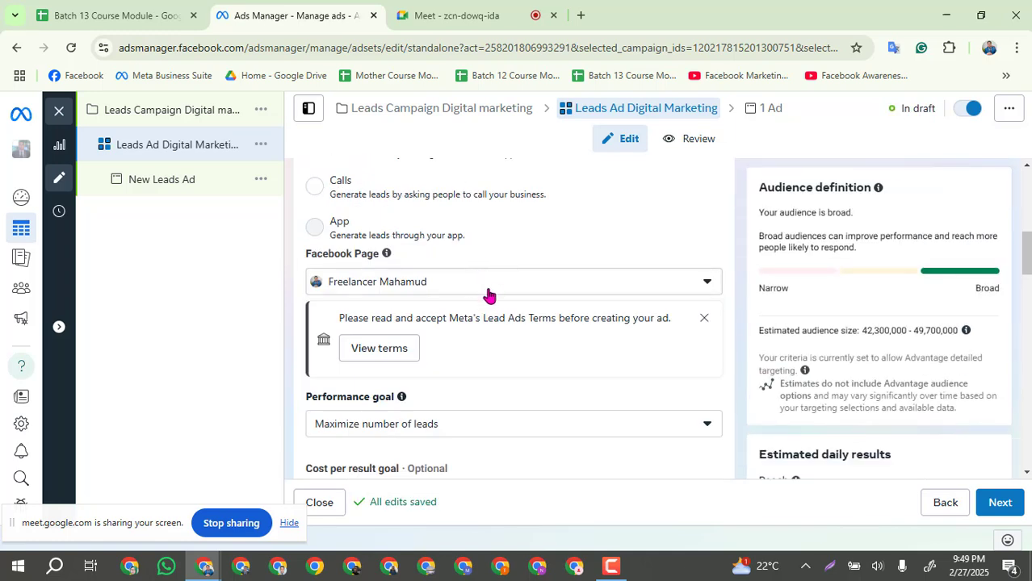
scroll(460, 289, down, 1)
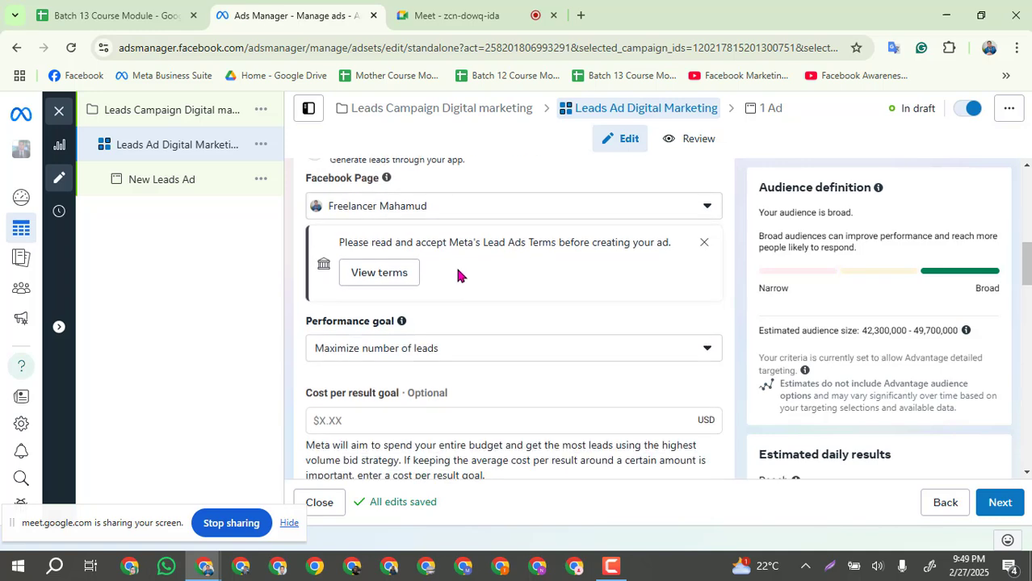
Step: Look through the ad set's performance goals and choose Maximize number of leads
scroll(457, 276, down, 2)
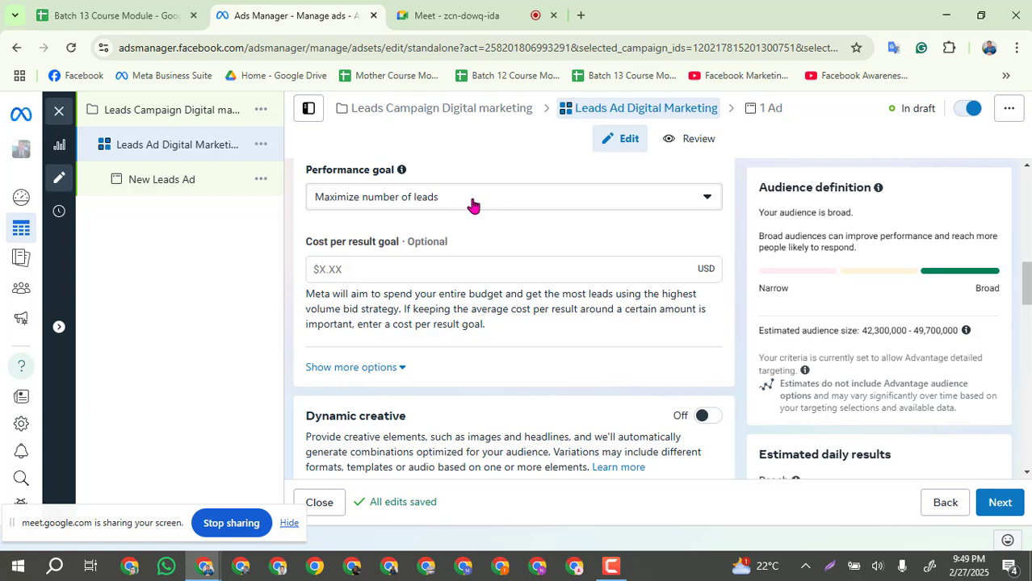
click(706, 200)
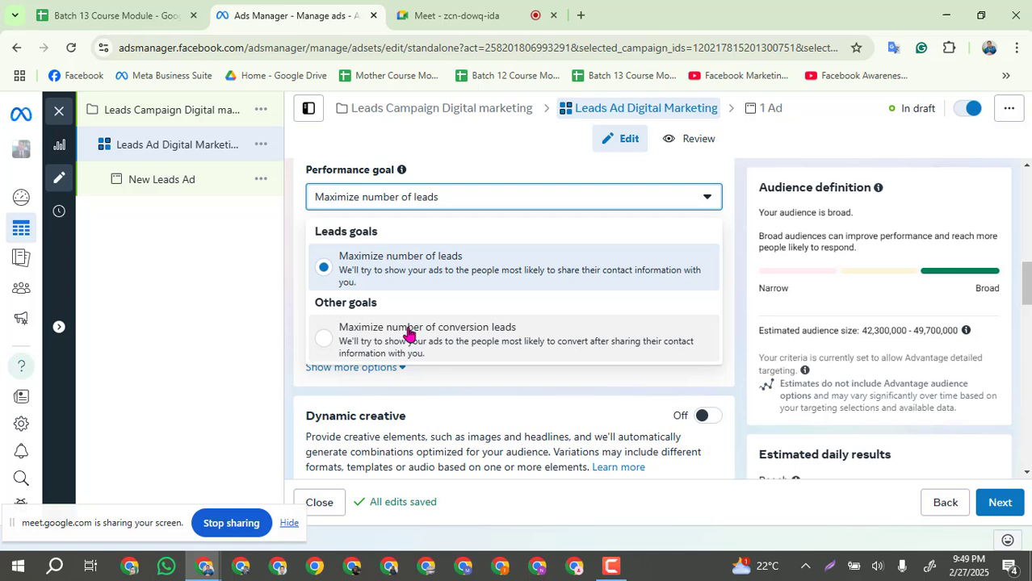
click(393, 270)
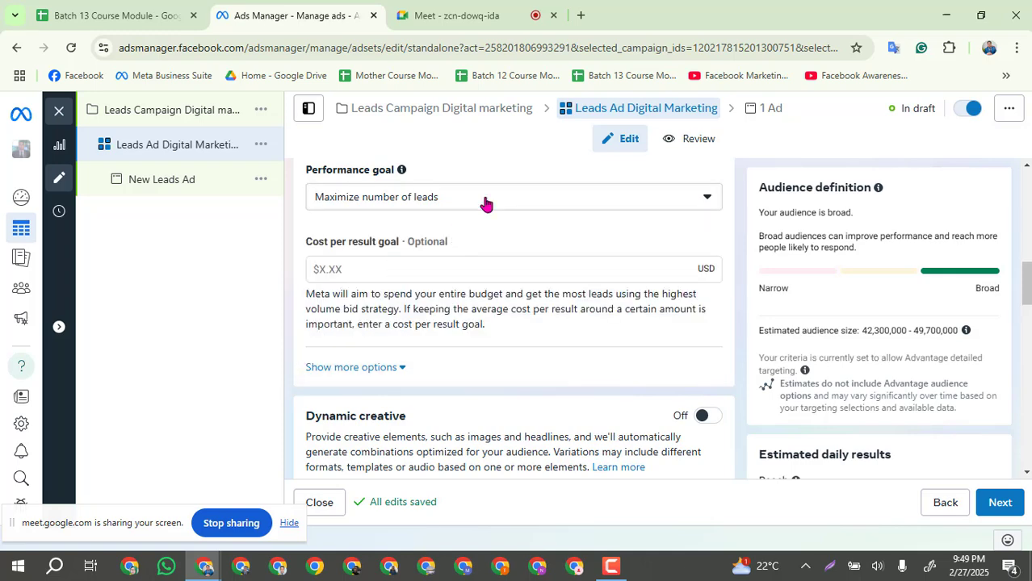
Step: Set the ad set's daily budget to $5.00
scroll(472, 310, down, 2)
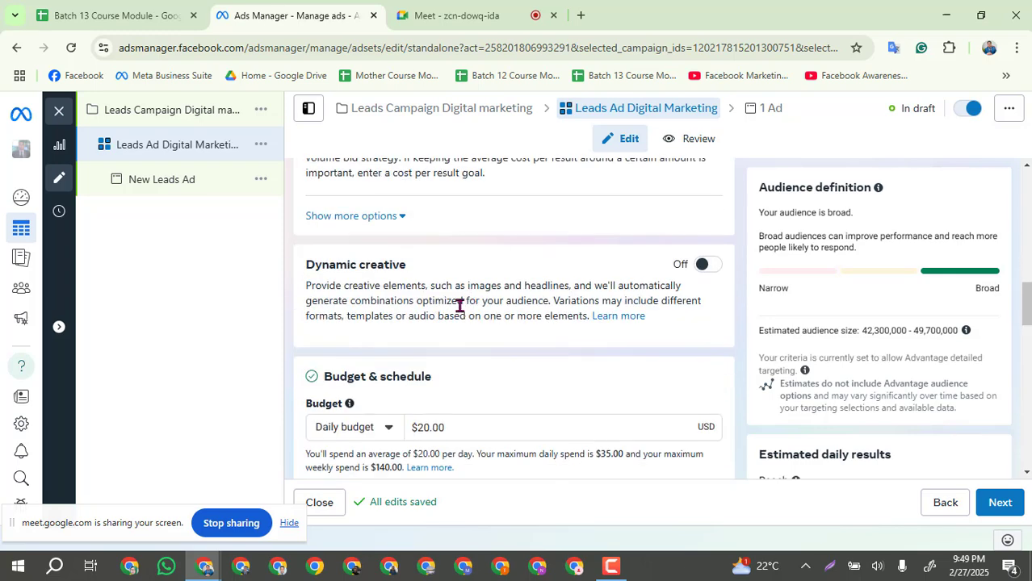
scroll(464, 304, down, 2)
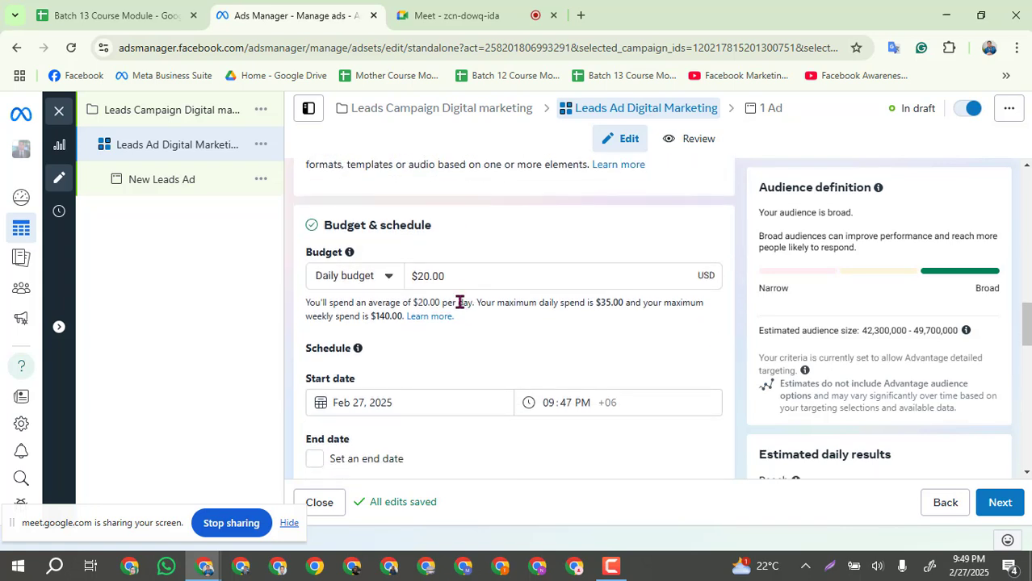
click(423, 276)
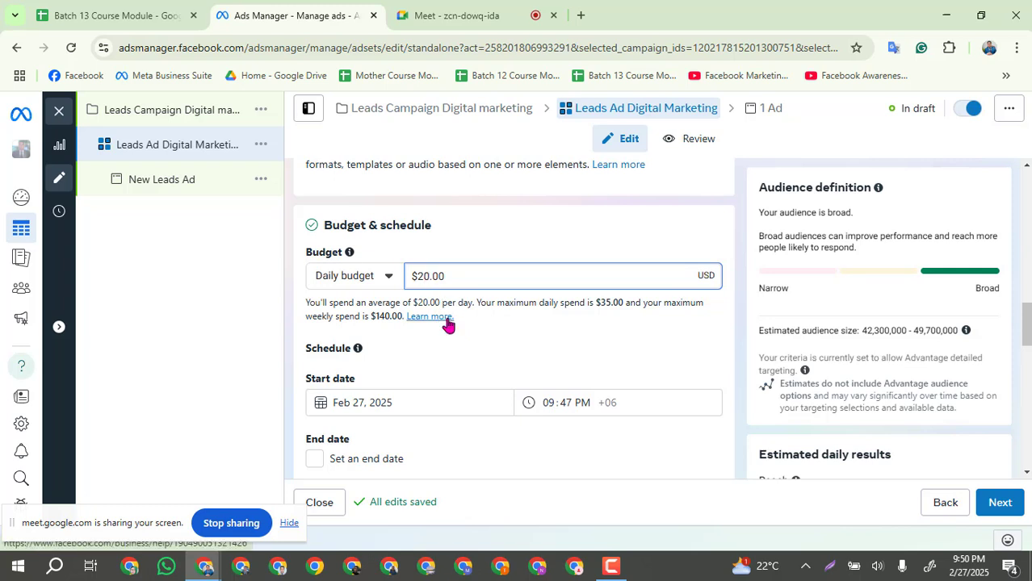
key(BackSpace)
key(Delete)
text(5)
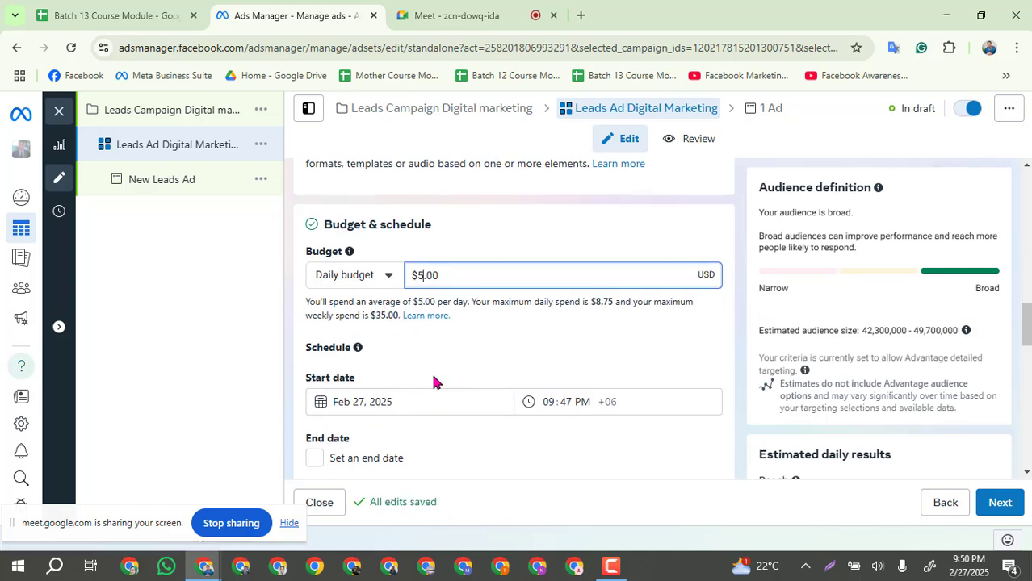
Step: Set the ad set's start date to March 1, 2025
scroll(430, 370, down, 2)
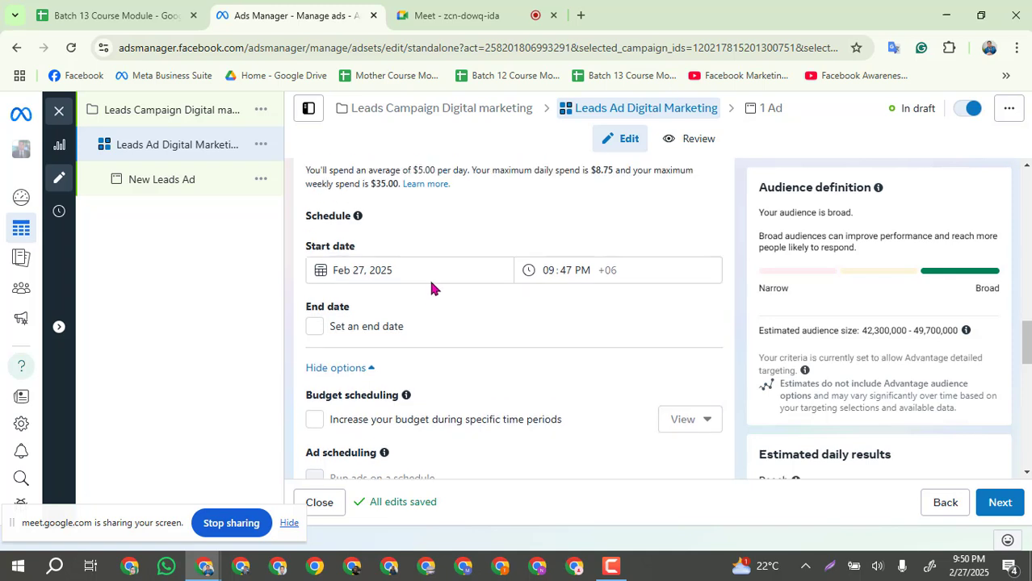
scroll(452, 274, up, 1)
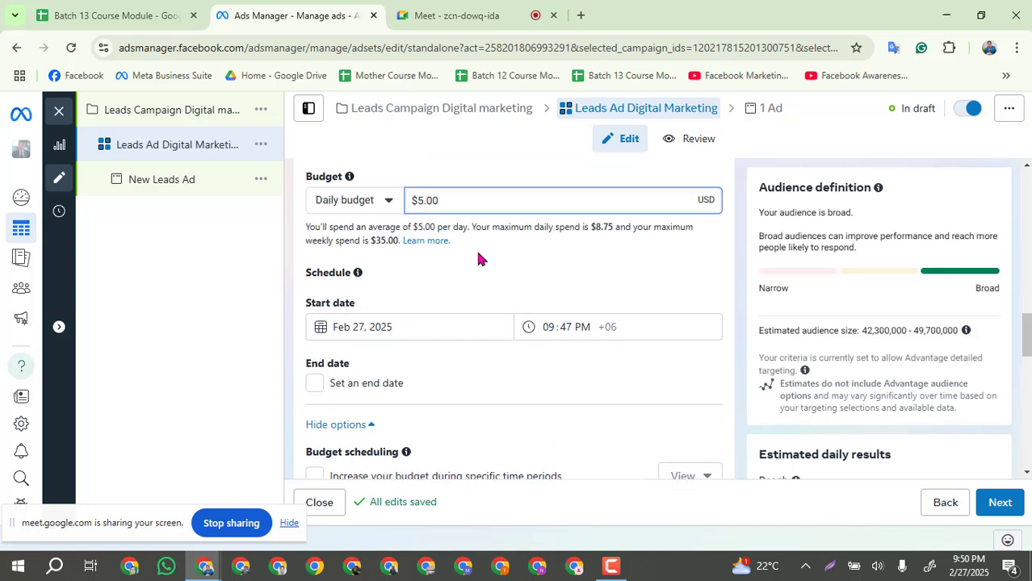
click(406, 327)
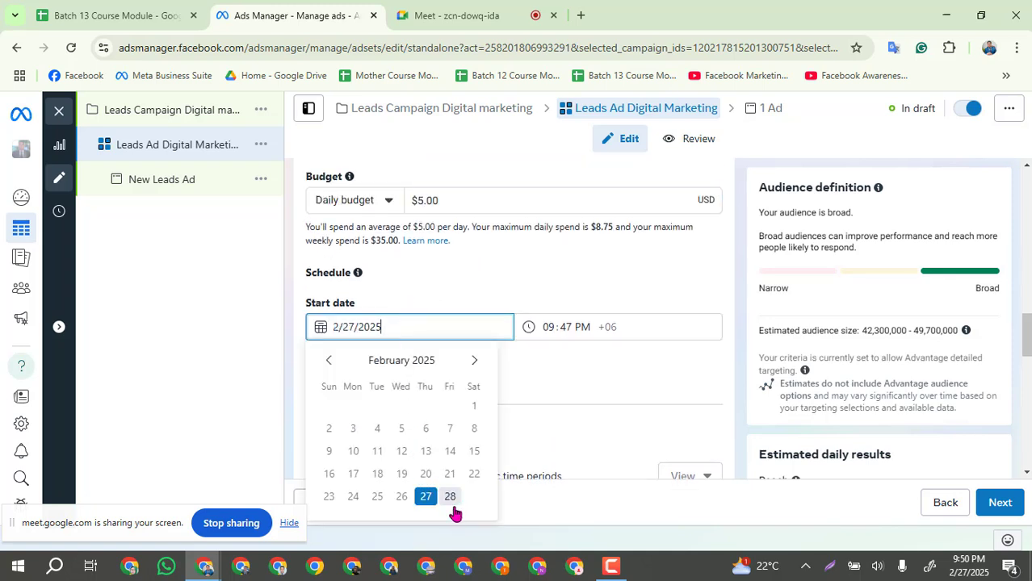
click(473, 360)
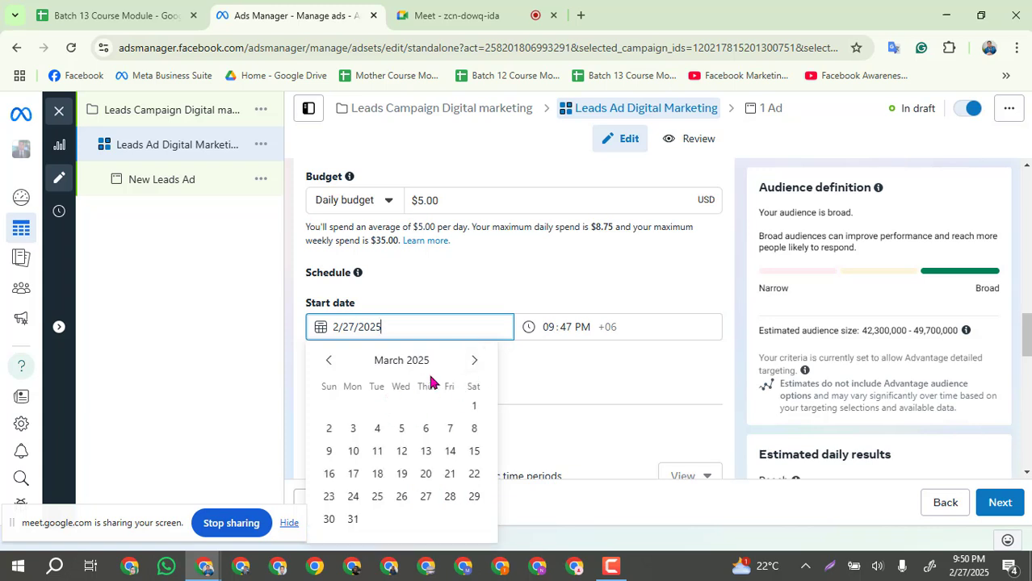
click(472, 406)
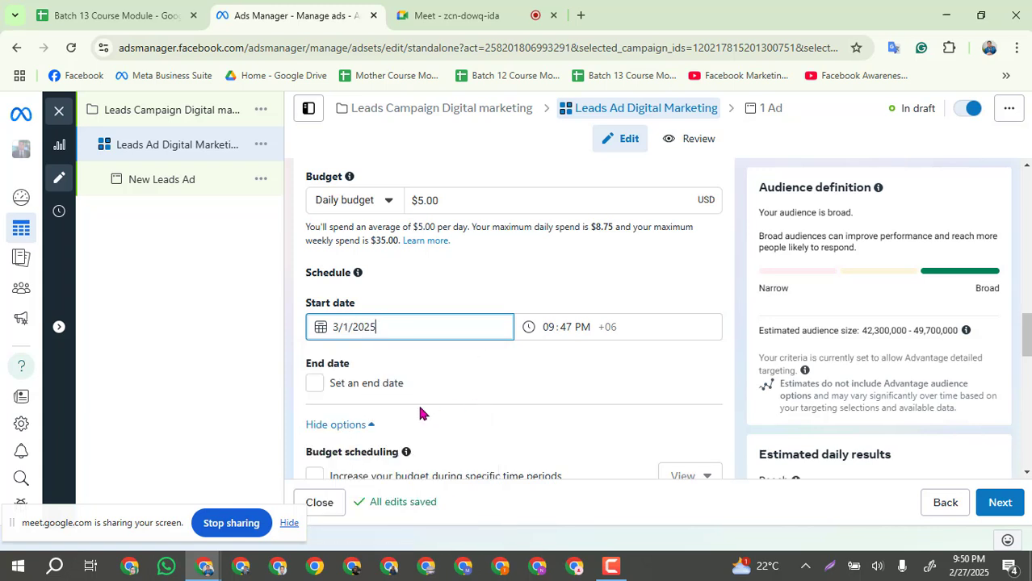
Step: Enable an end date for the ad set and set it to March 31, 2025
click(314, 384)
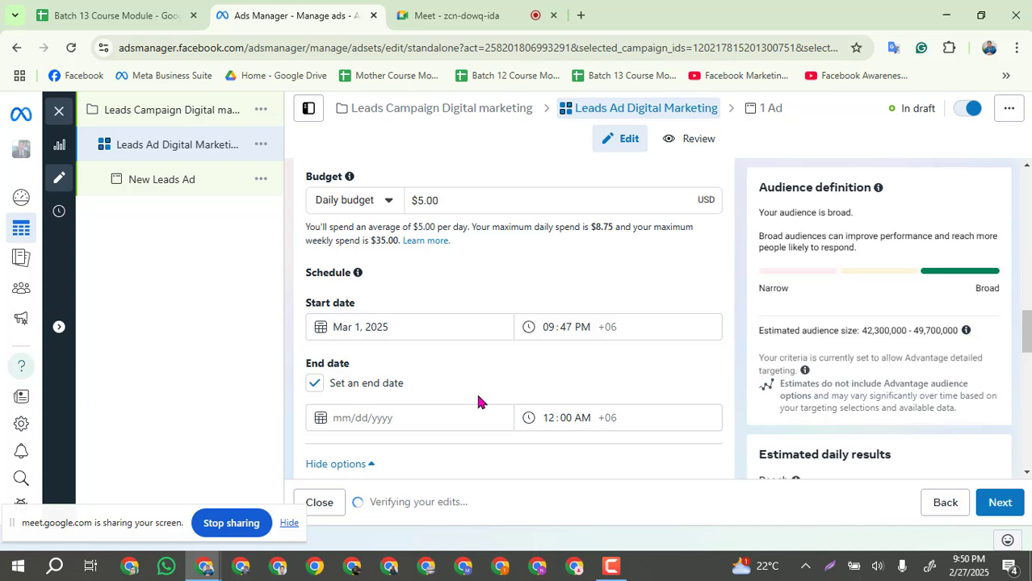
scroll(477, 401, down, 1)
click(477, 343)
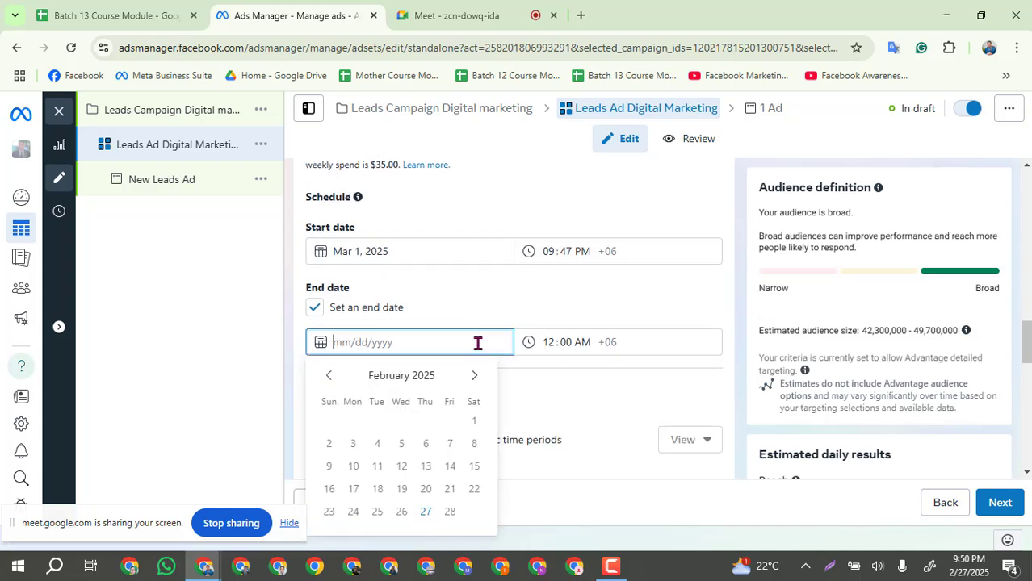
click(476, 376)
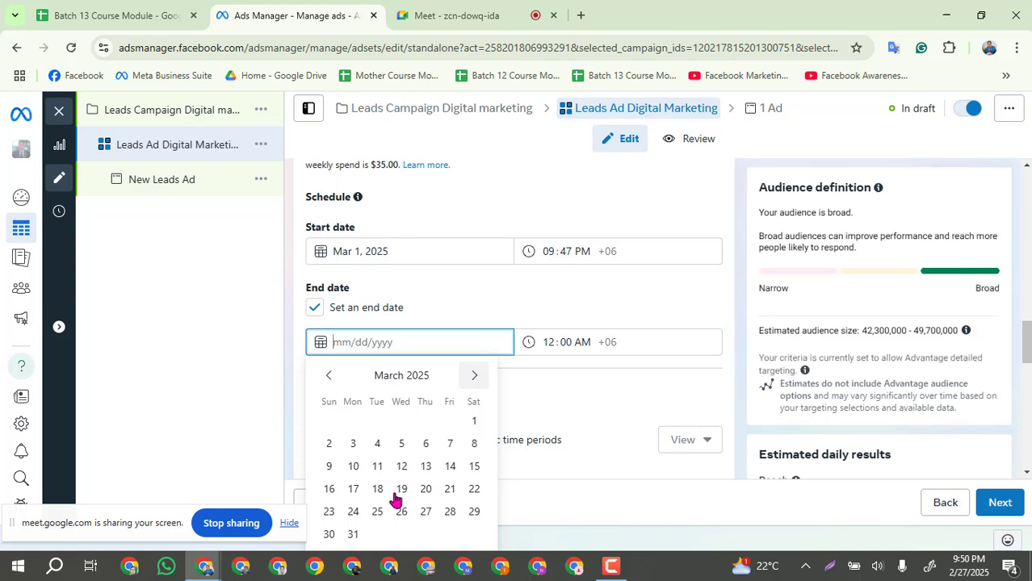
click(353, 534)
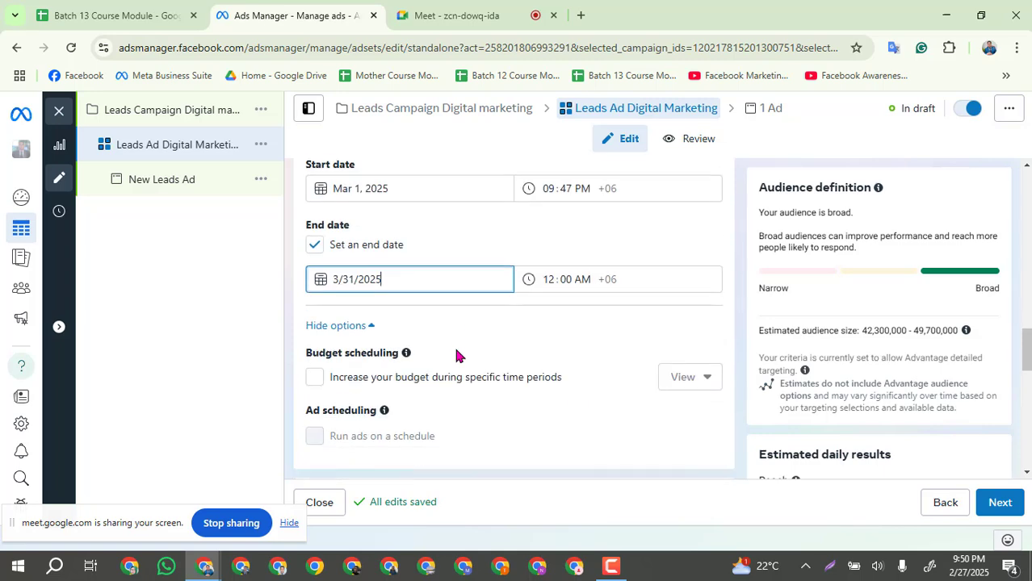
Step: Examine the ad set's scheduling options, audience controls, locations, Advantage+ audience and placements
scroll(456, 355, down, 1)
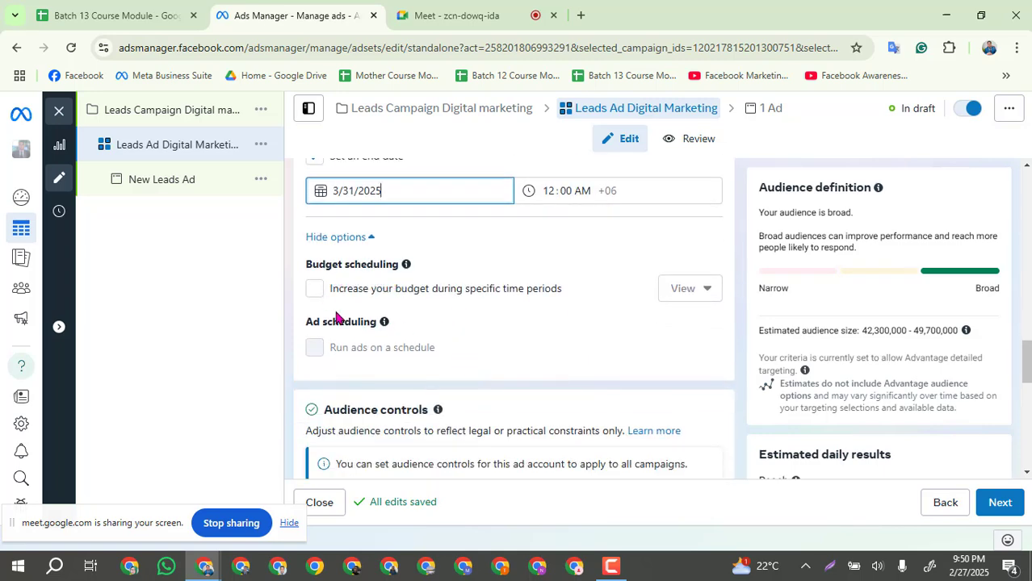
scroll(545, 325, down, 1)
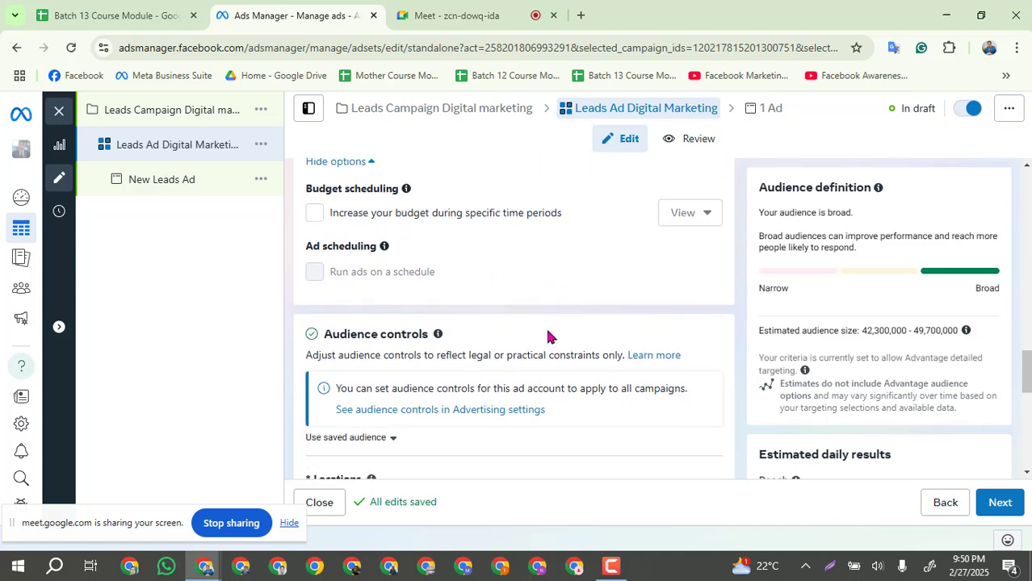
scroll(547, 335, down, 2)
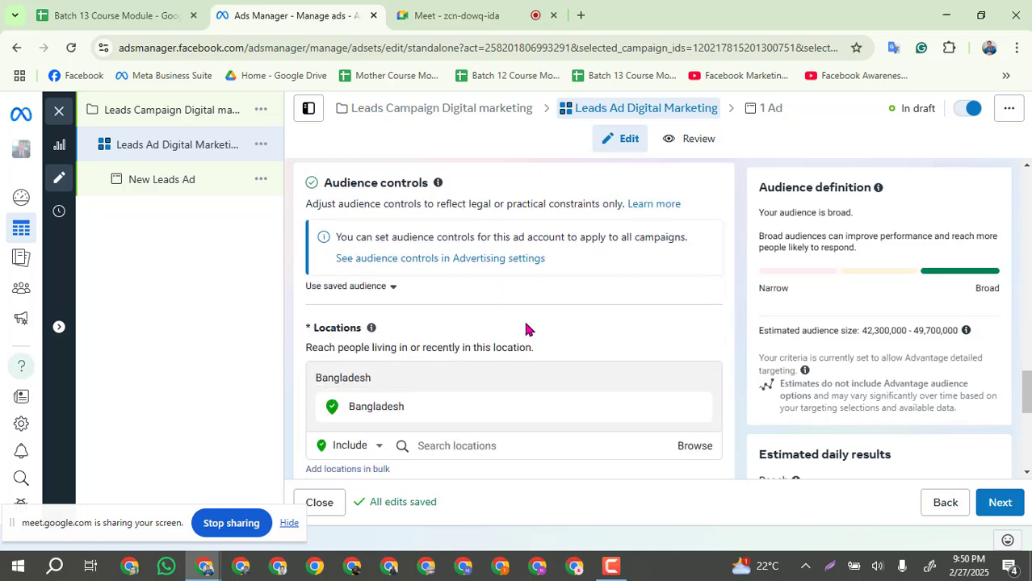
scroll(526, 328, down, 1)
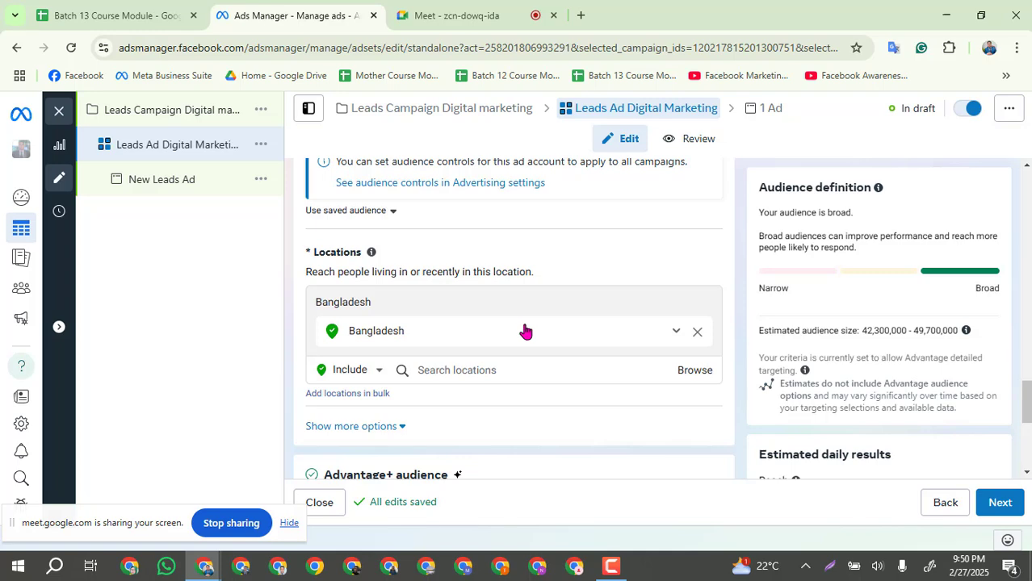
scroll(525, 330, down, 1)
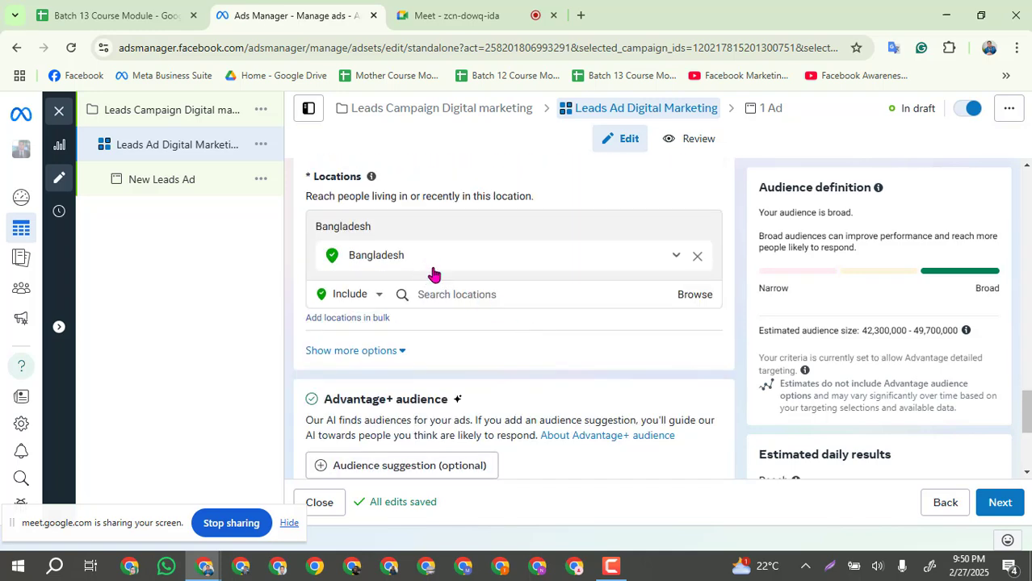
scroll(430, 274, up, 1)
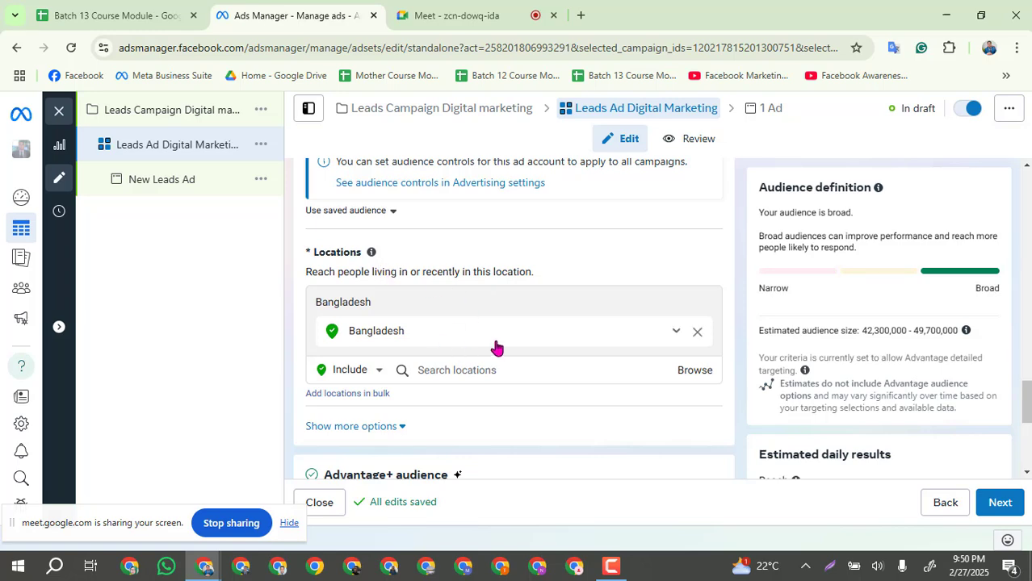
scroll(496, 348, down, 1)
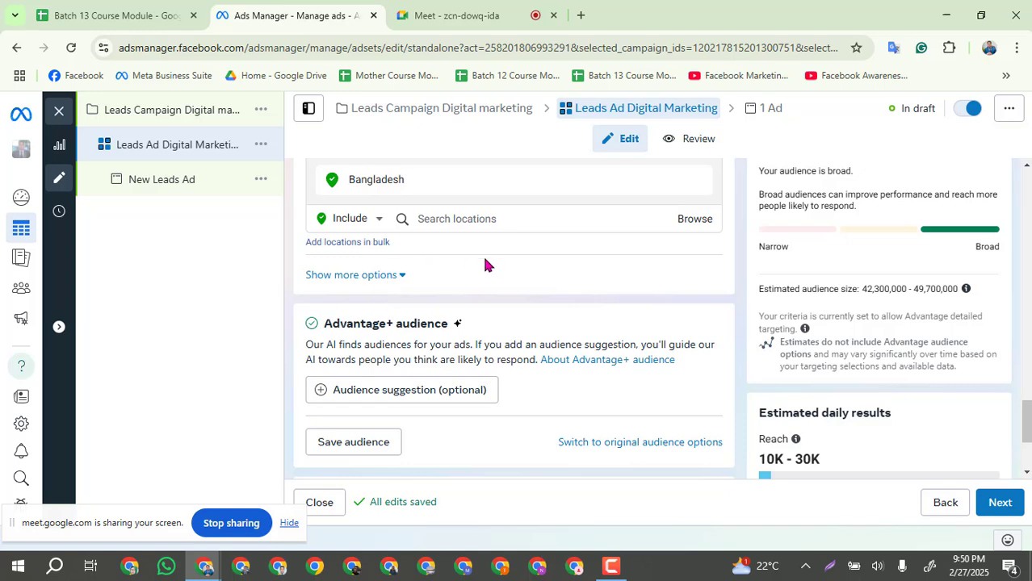
scroll(477, 256, down, 1)
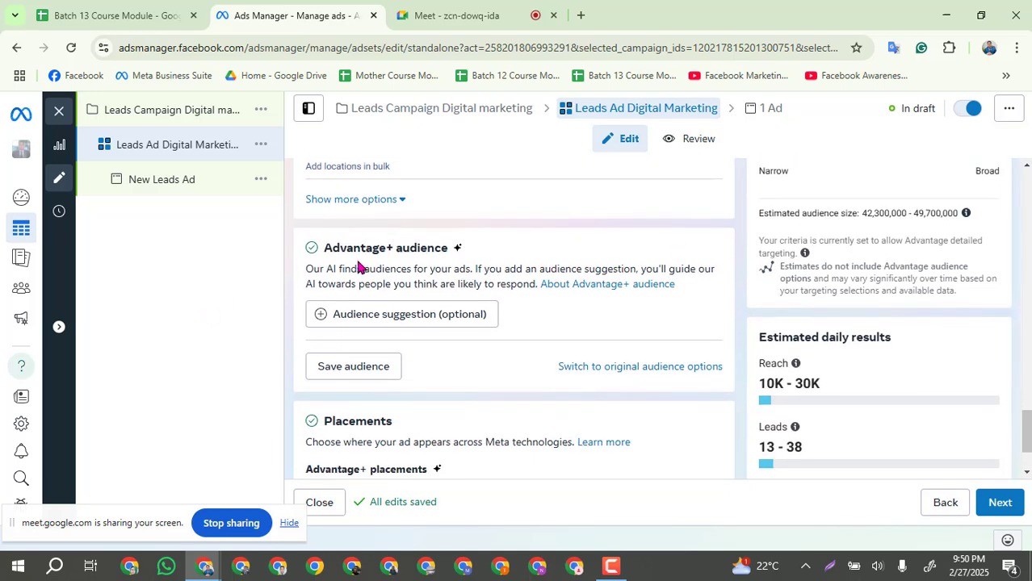
scroll(432, 264, down, 1)
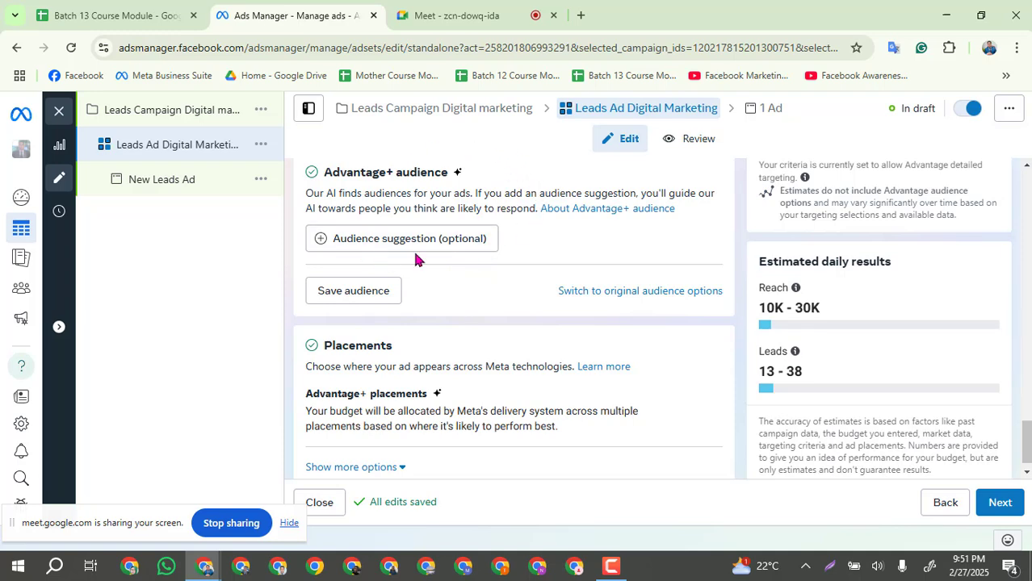
scroll(426, 203, down, 1)
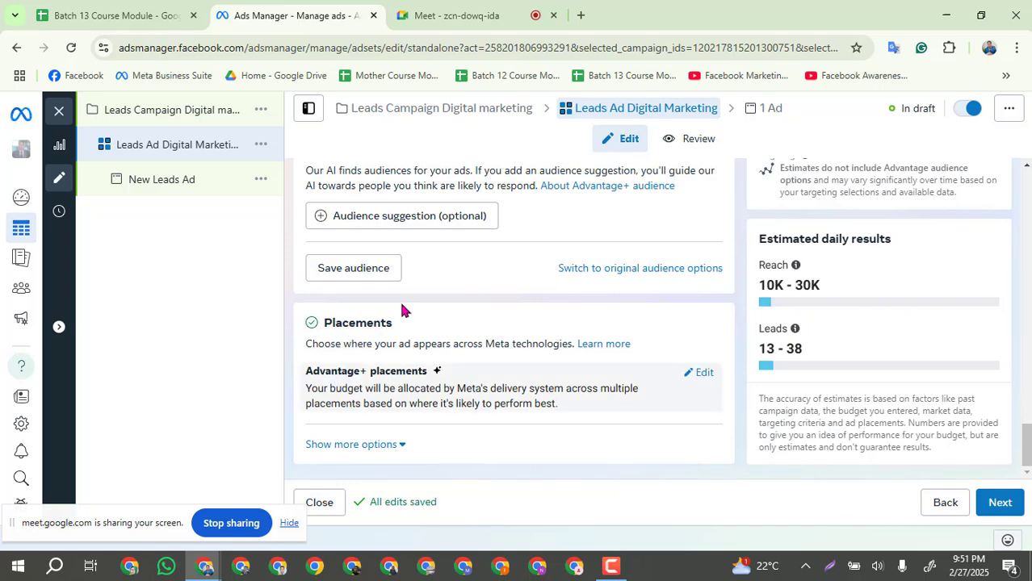
scroll(406, 309, up, 1)
scroll(406, 277, up, 2)
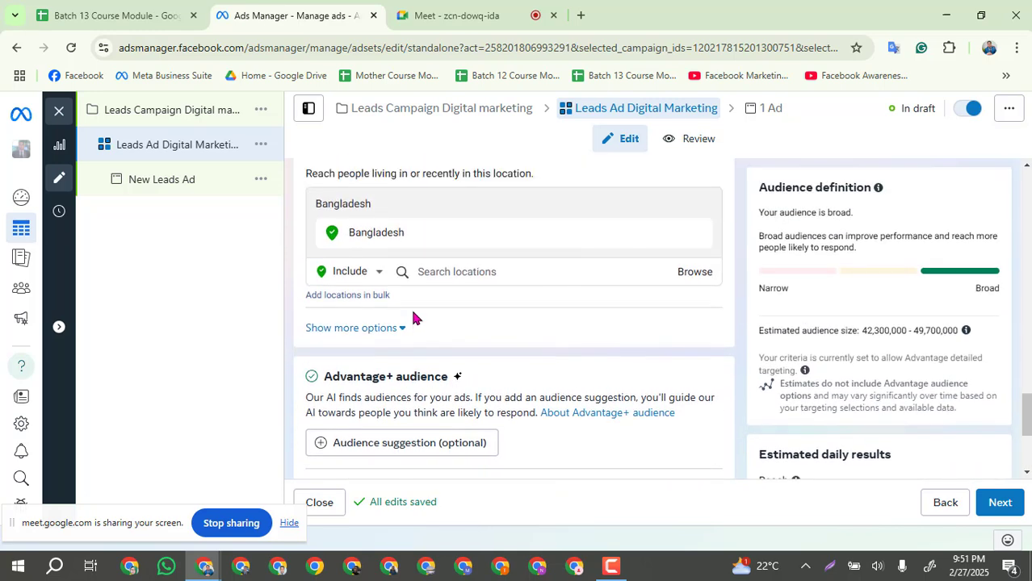
scroll(410, 308, down, 1)
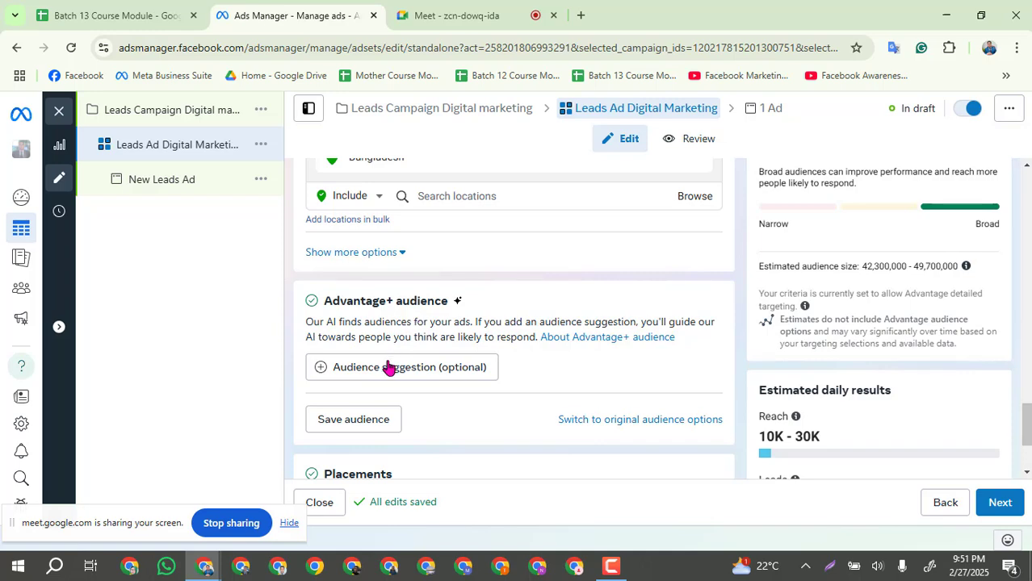
mouse_move(403, 387)
mouse_move(464, 380)
mouse_move(424, 374)
scroll(543, 374, down, 2)
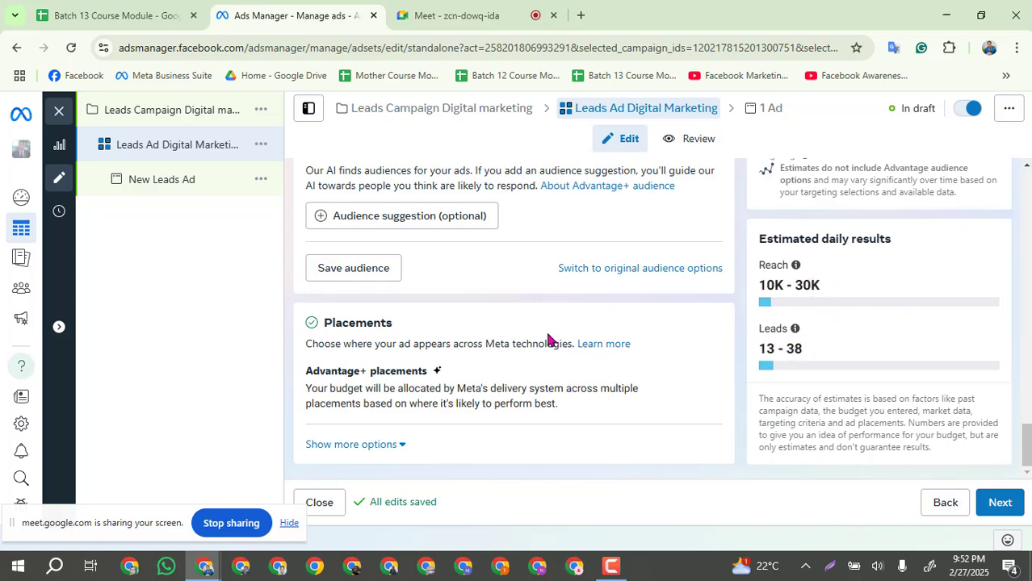
Step: Review the ad set's settings again from the audience locations back up to the Facebook Page and its lead ads terms
scroll(548, 339, up, 2)
scroll(495, 334, up, 2)
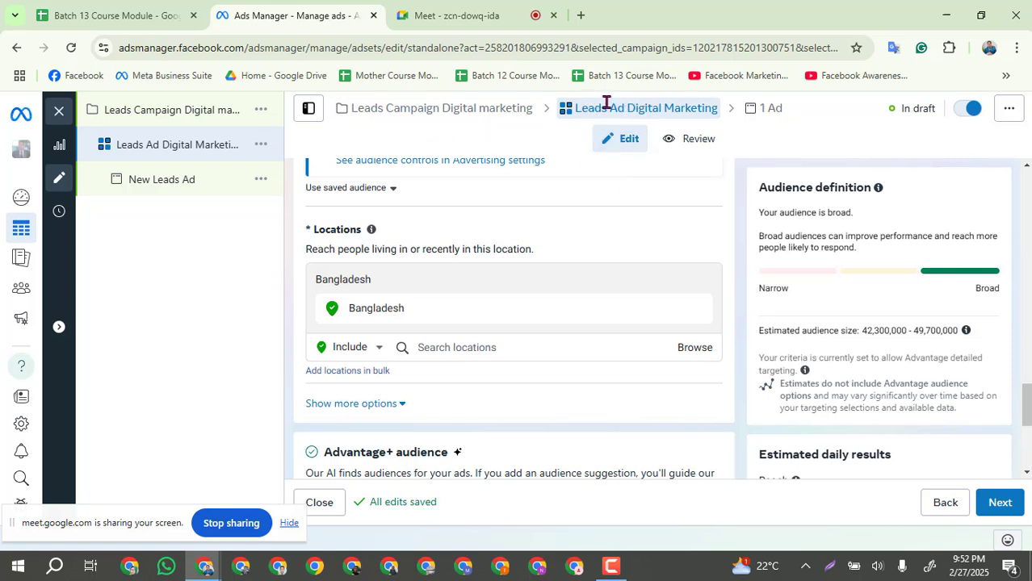
scroll(517, 246, up, 2)
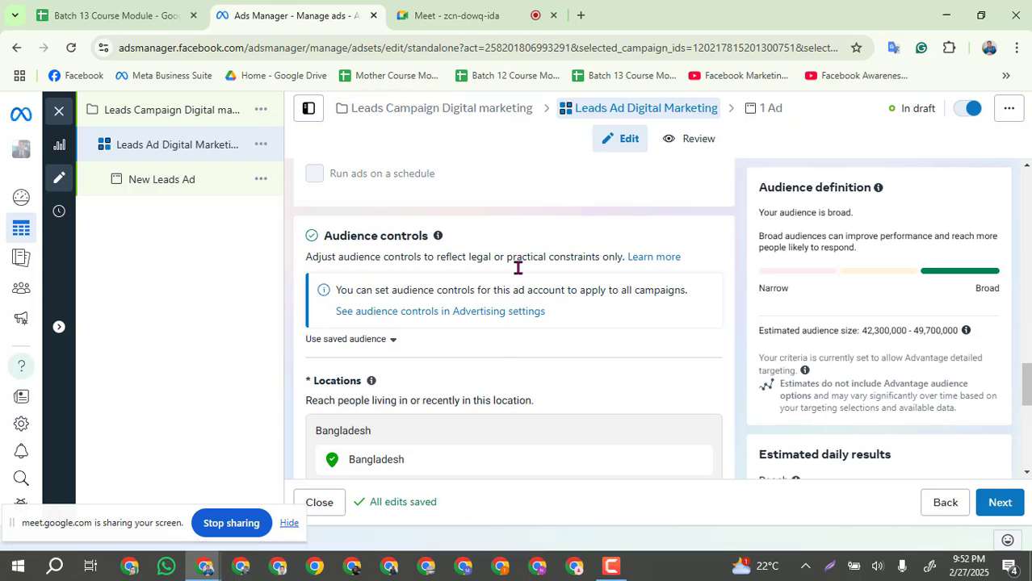
scroll(499, 310, down, 2)
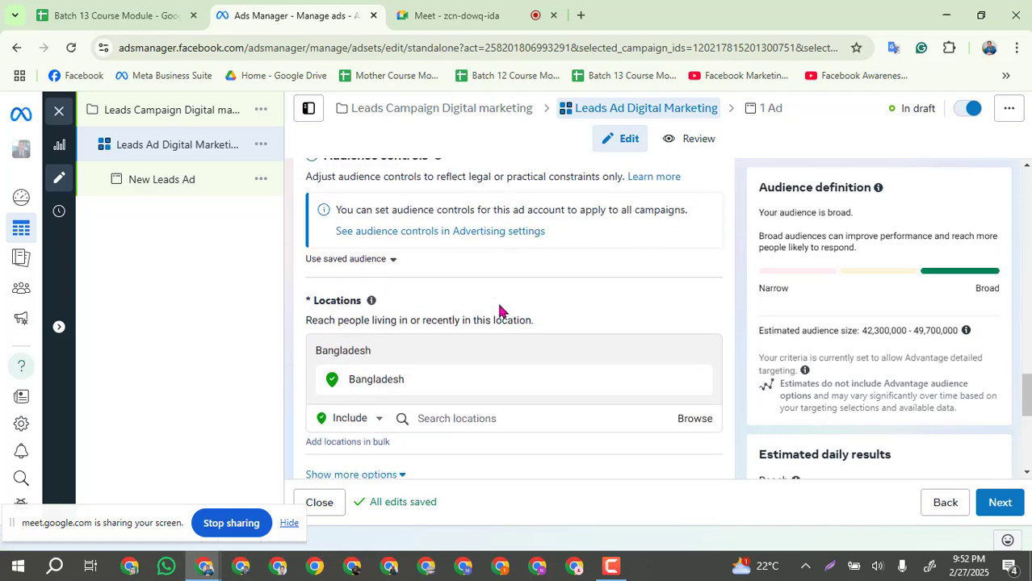
scroll(498, 311, up, 5)
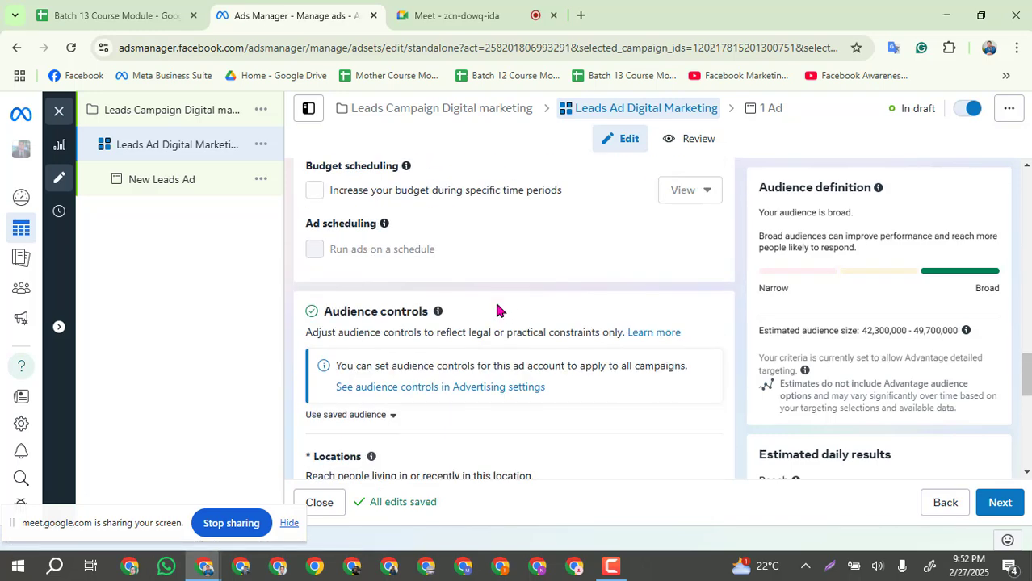
scroll(497, 310, up, 6)
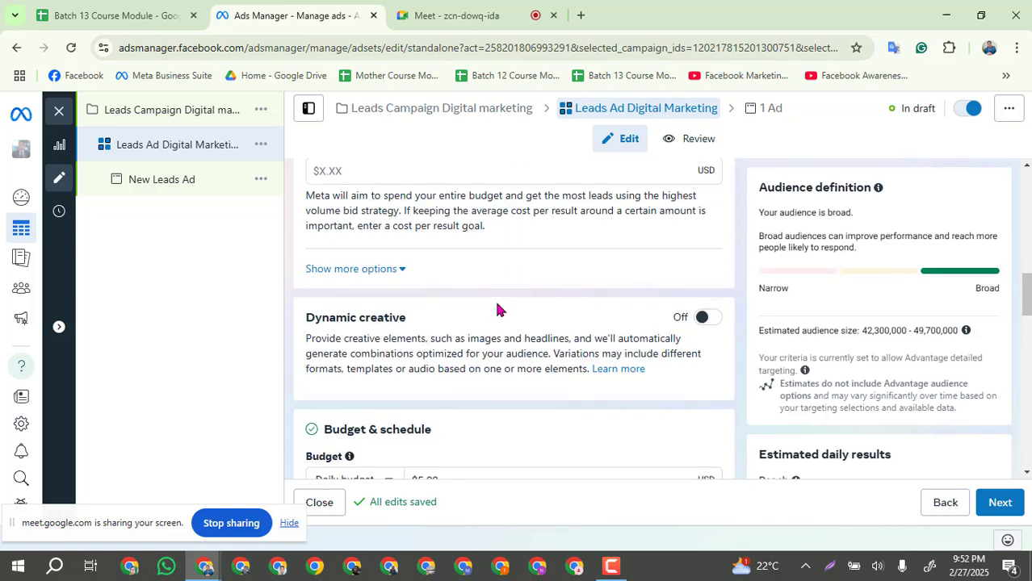
scroll(497, 310, up, 2)
scroll(496, 304, up, 2)
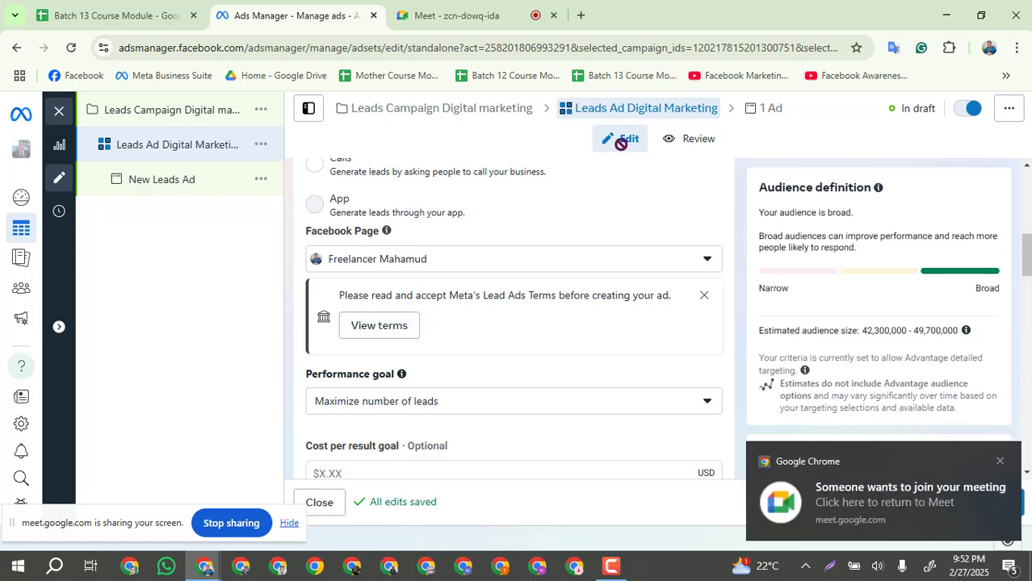
Step: Switch to Google Meet, admit the participant waiting to join the call, and return to Ads Manager
click(446, 12)
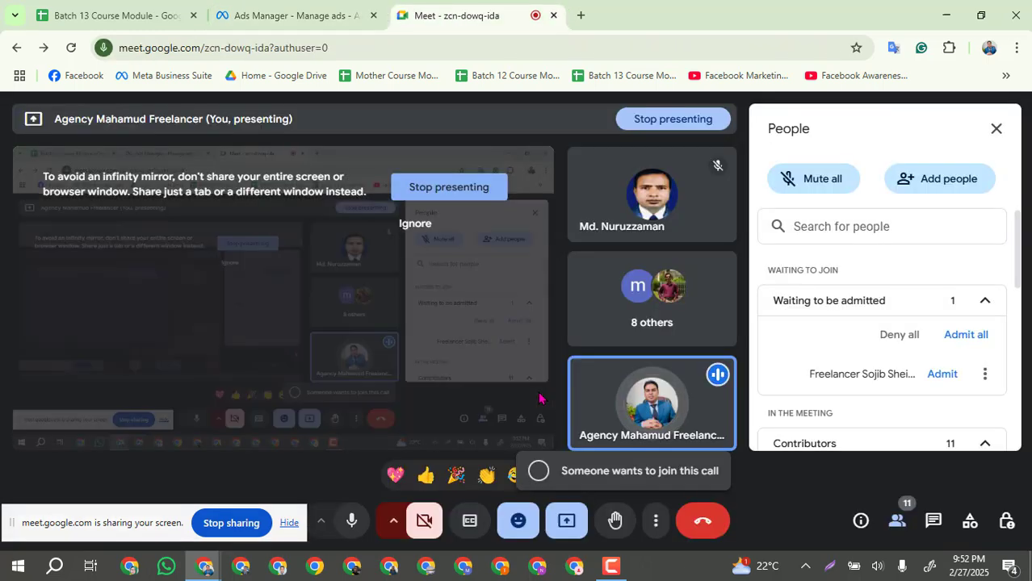
click(942, 374)
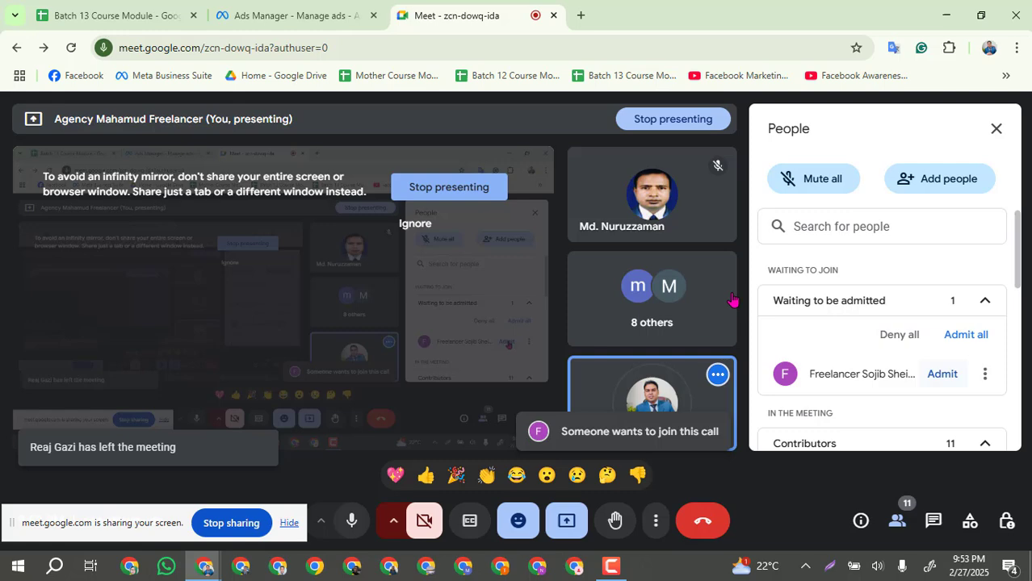
click(289, 16)
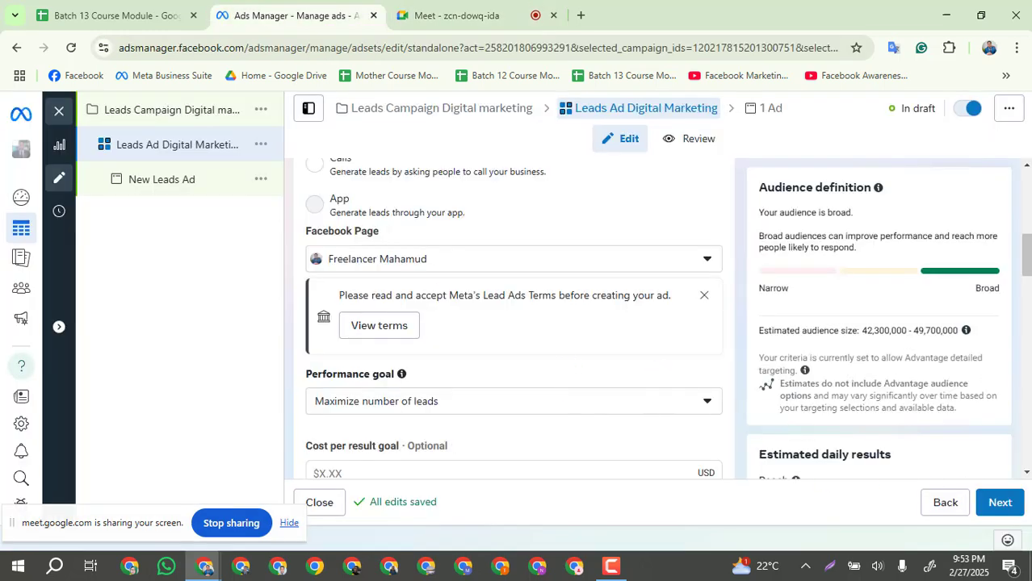
Step: Continue to the ad level and rename the ad as Leads Ad Digital Marketing
click(1001, 503)
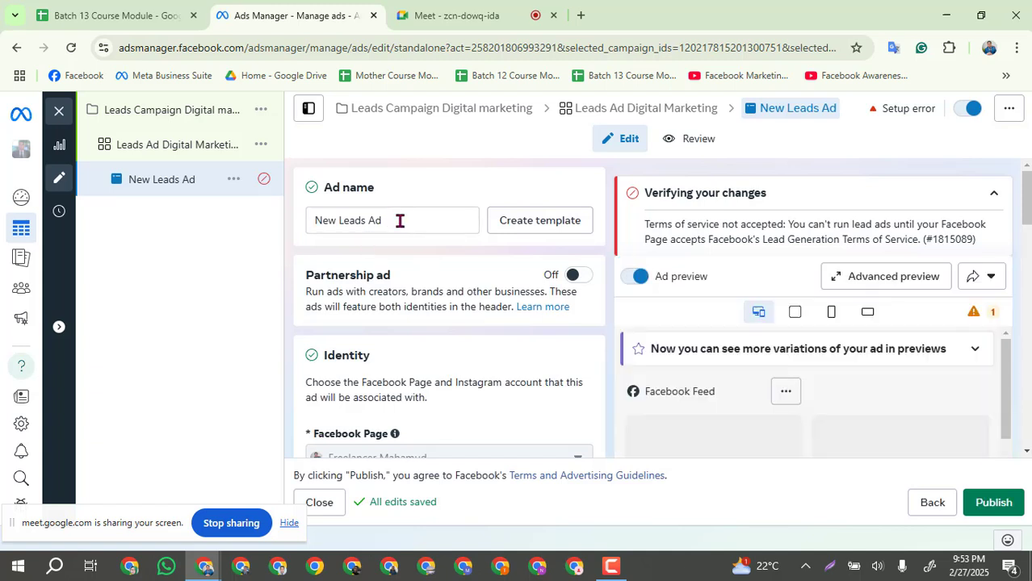
click(343, 221)
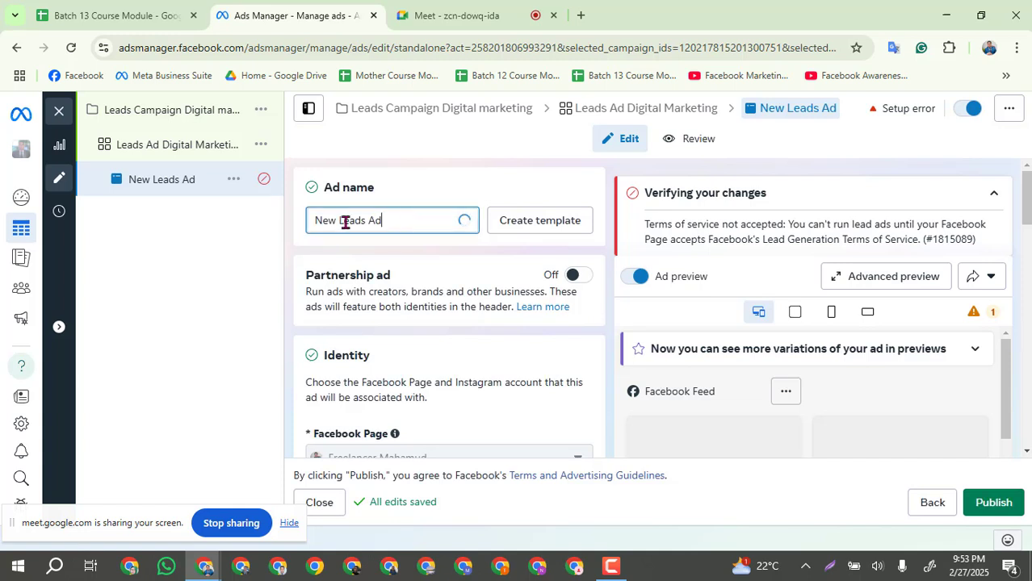
double_click(321, 222)
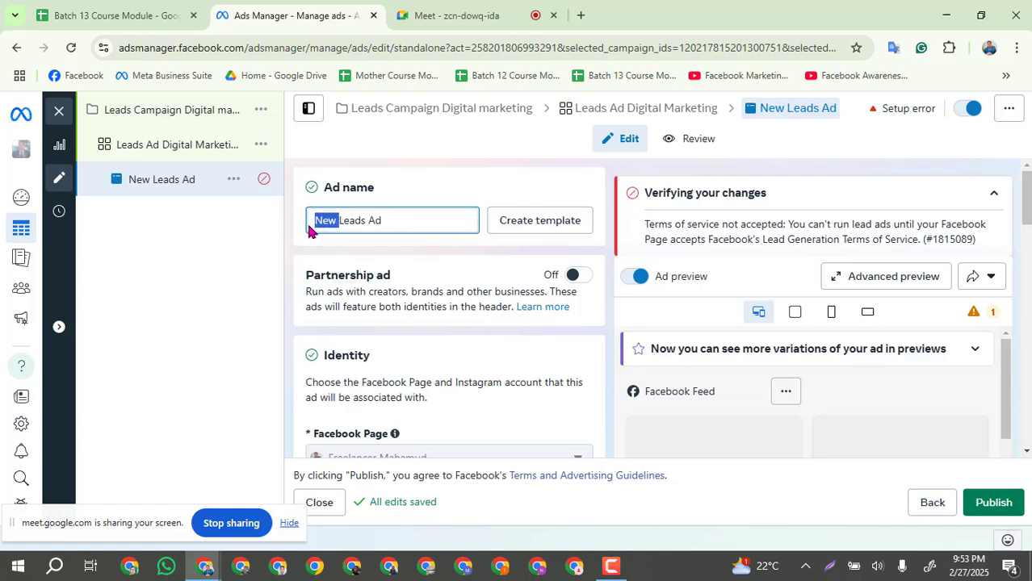
key(BackSpace)
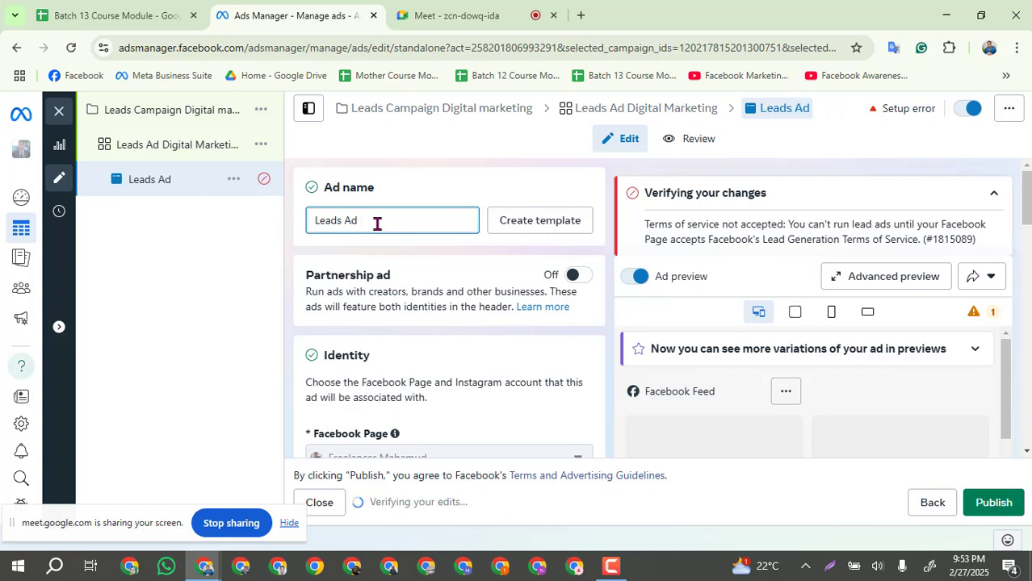
click(377, 224)
text(Digita)
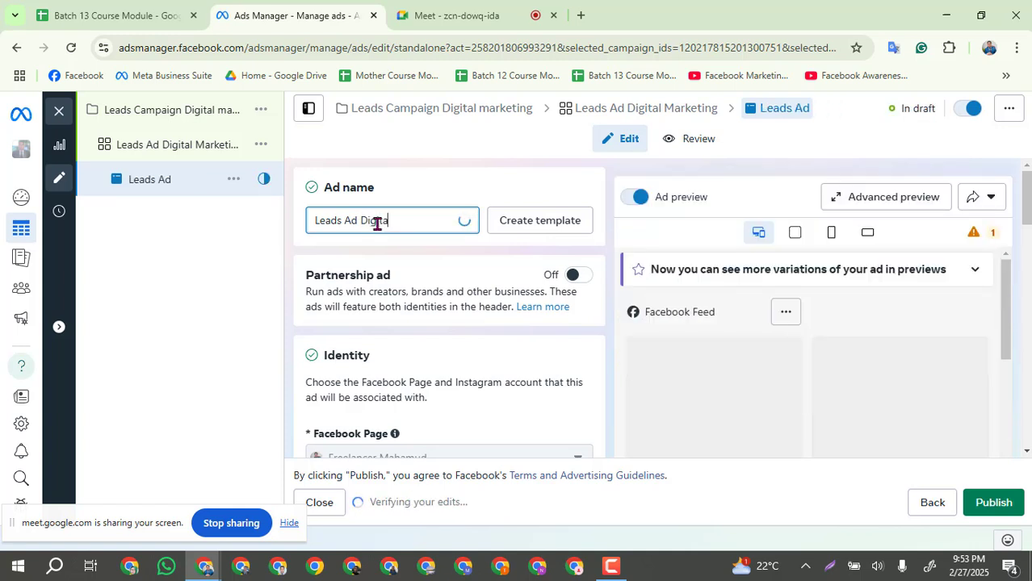
text(l Marketing)
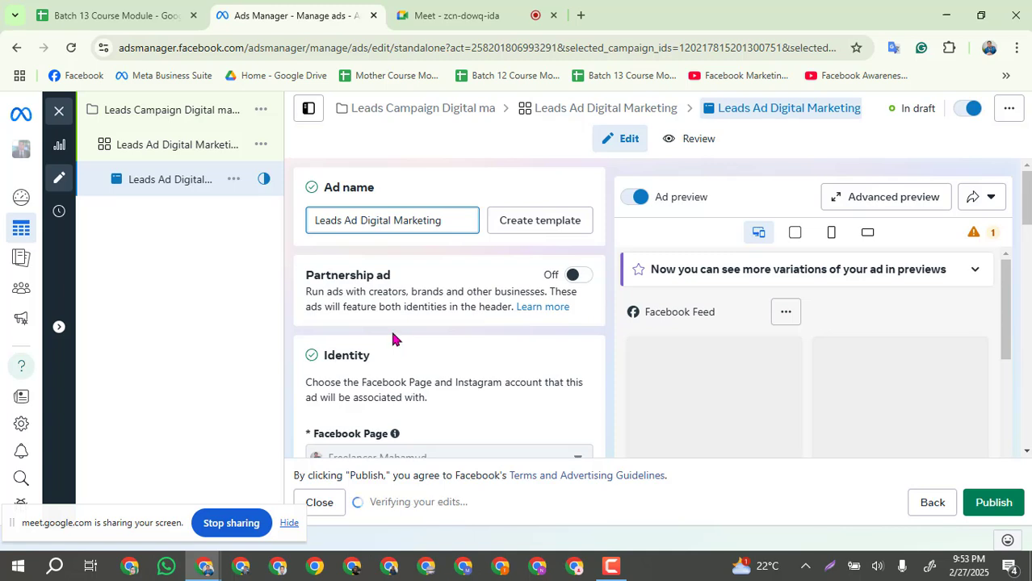
Step: Review the ad's Facebook Page identity and keep Create ad as its ad setup option
scroll(391, 331, down, 2)
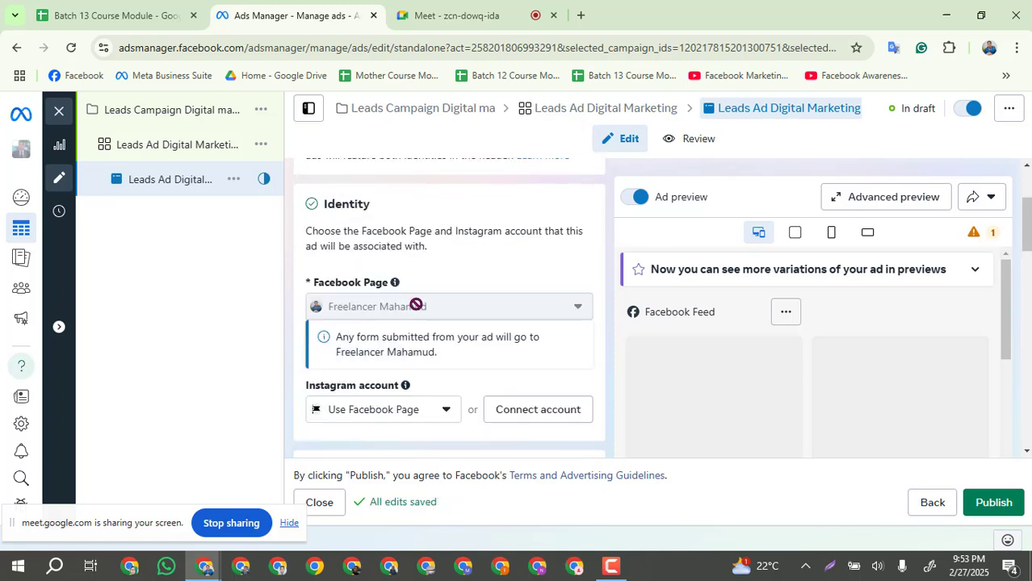
mouse_move(384, 307)
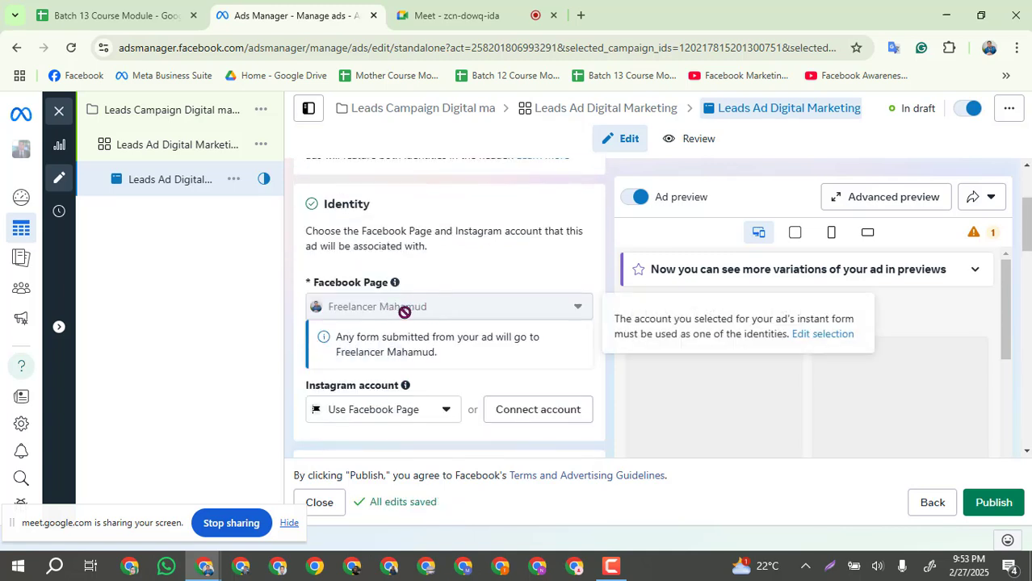
scroll(405, 309, down, 1)
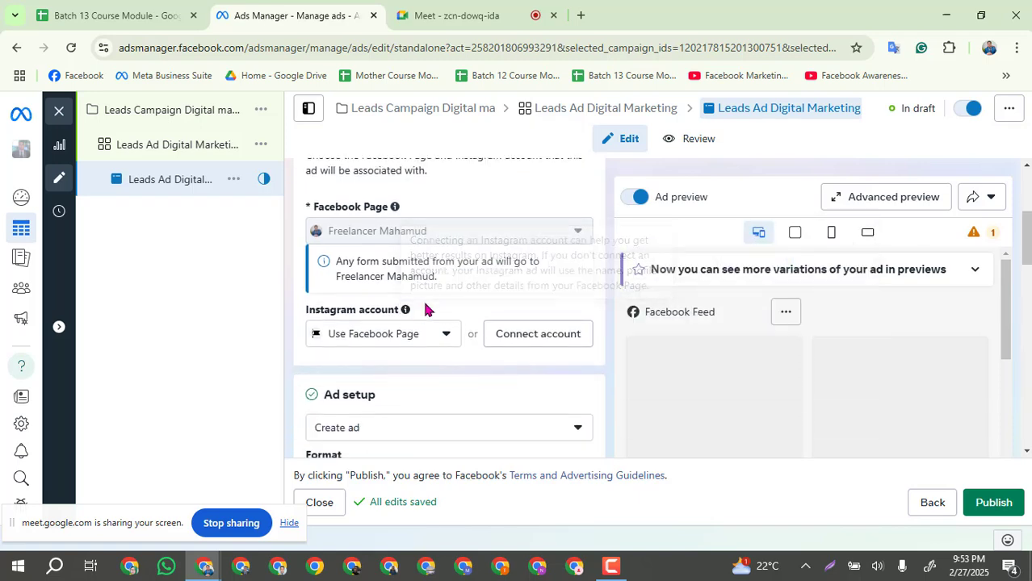
scroll(428, 310, down, 1)
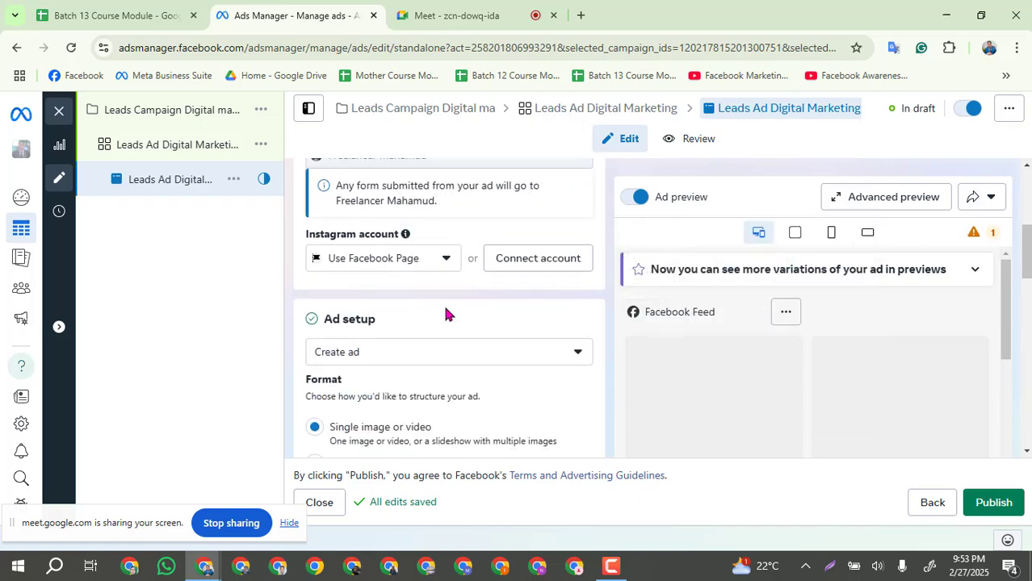
scroll(447, 314, down, 2)
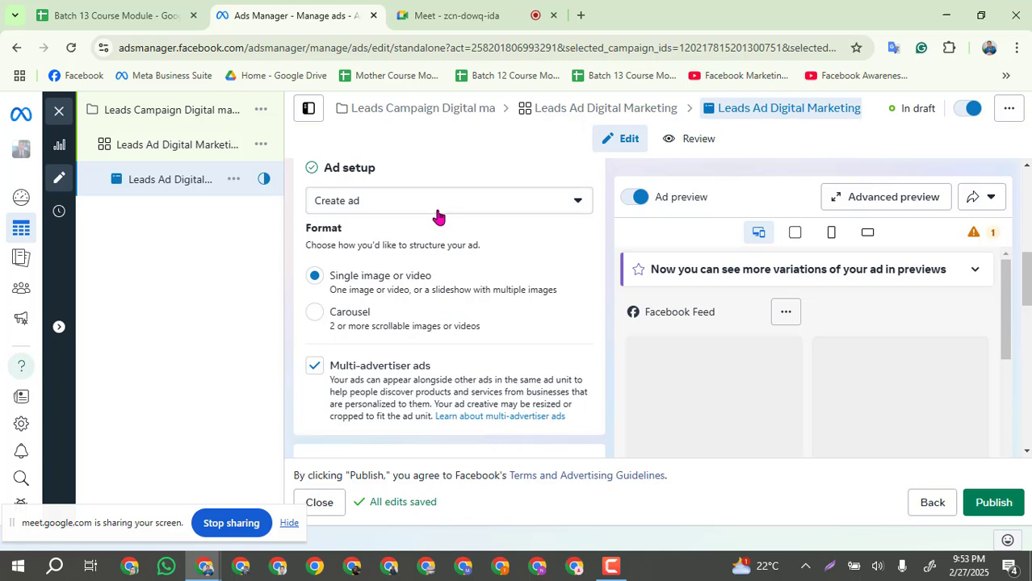
click(575, 205)
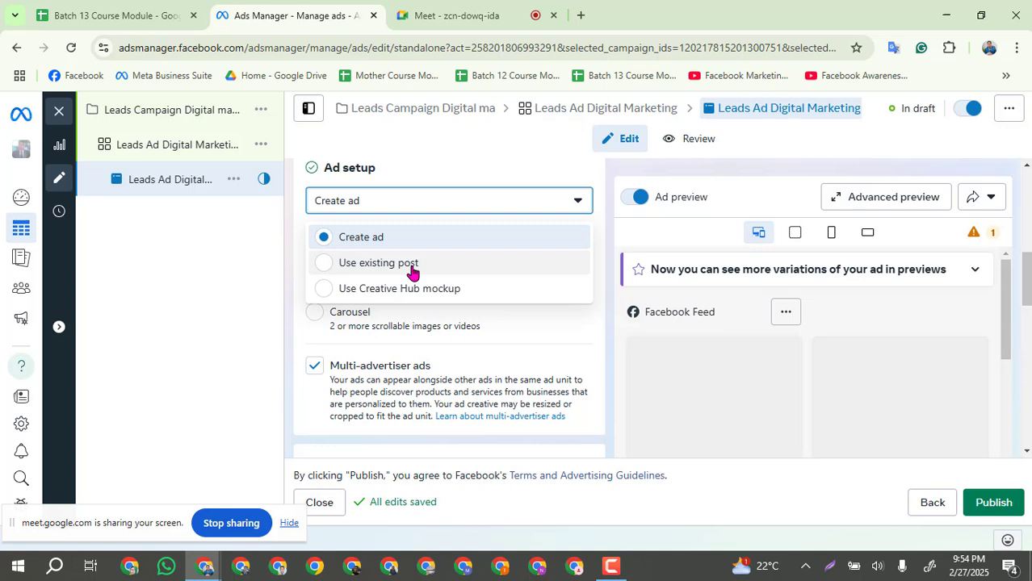
click(361, 239)
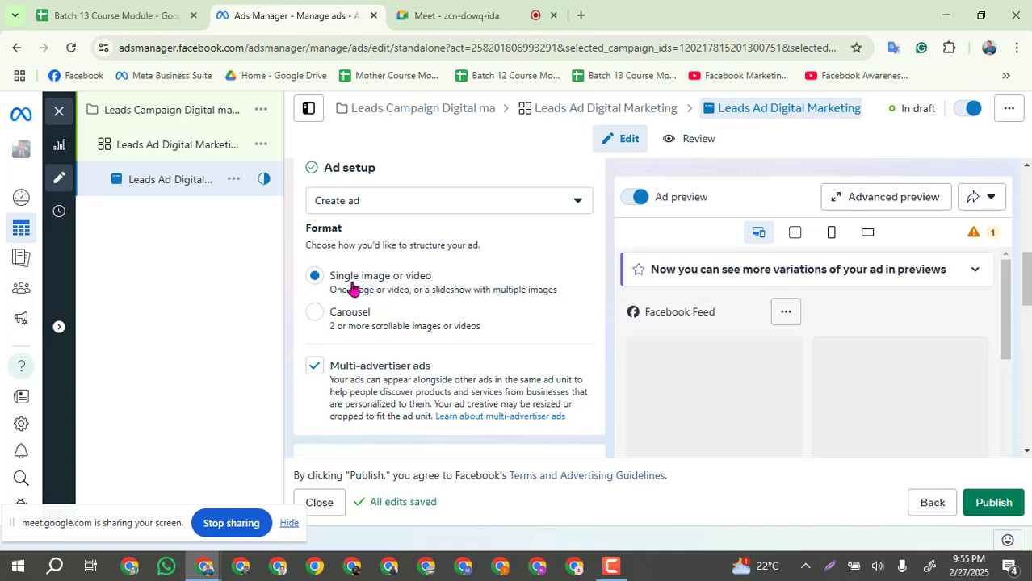
Step: Examine the ad's format choices, multi-advertiser option, instant form destination and ad creative section
scroll(421, 286, down, 1)
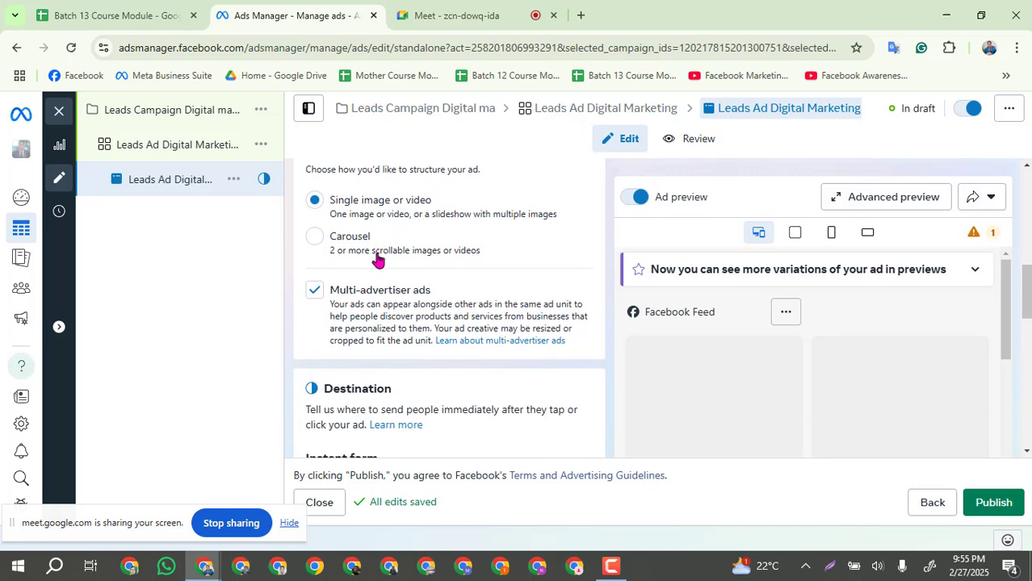
scroll(380, 260, up, 1)
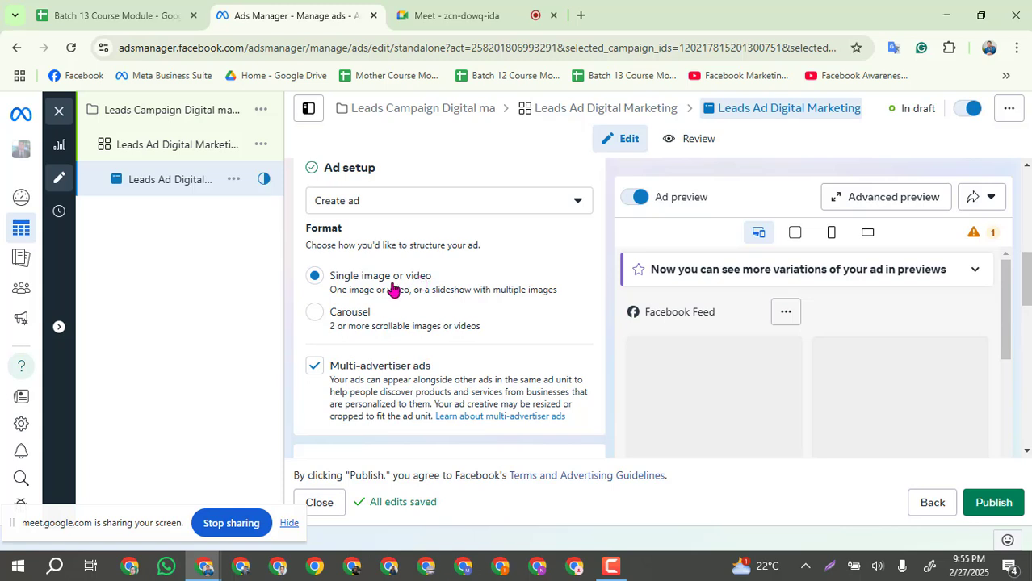
scroll(393, 289, down, 2)
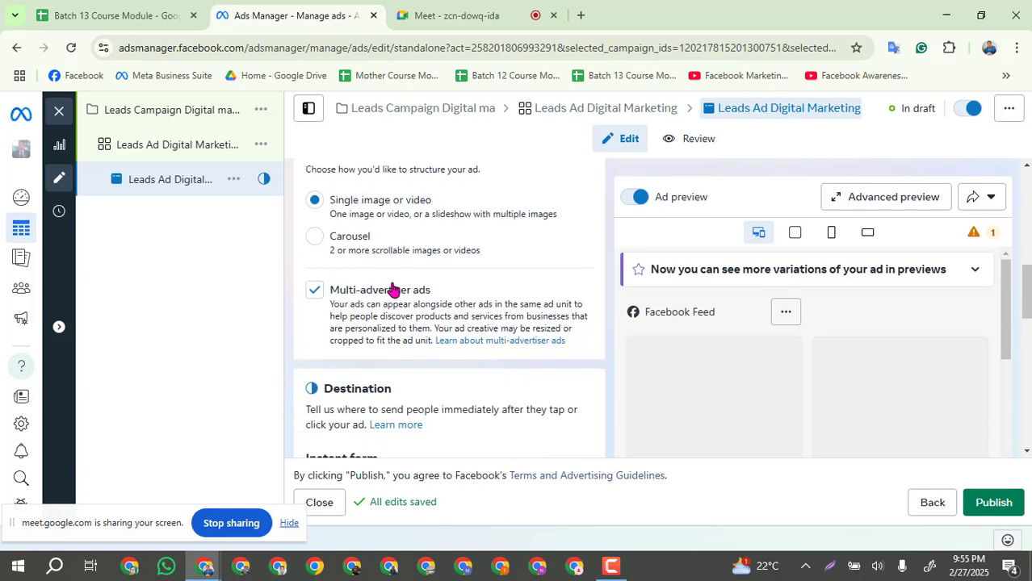
scroll(393, 289, down, 1)
scroll(394, 287, down, 4)
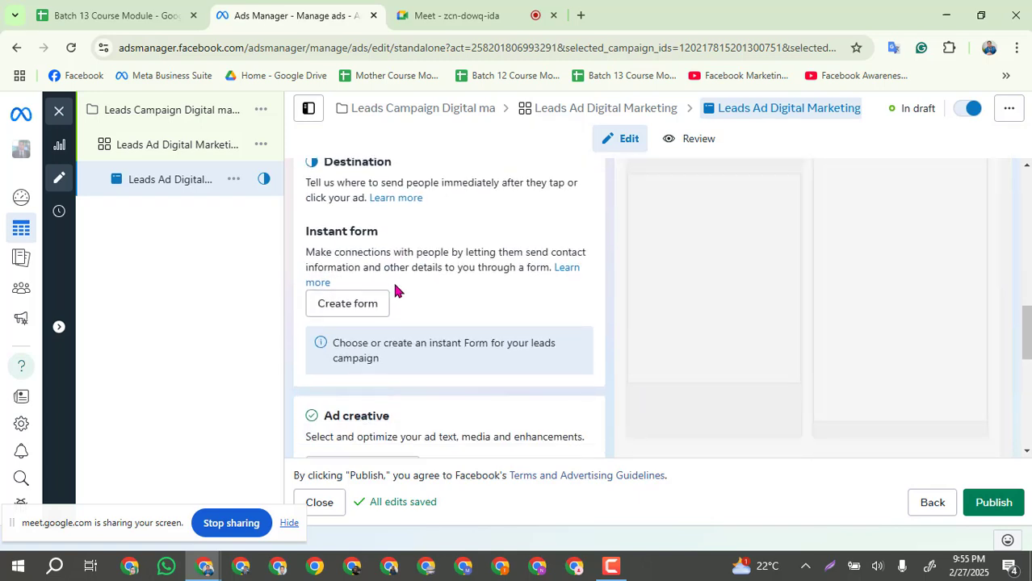
scroll(394, 286, up, 1)
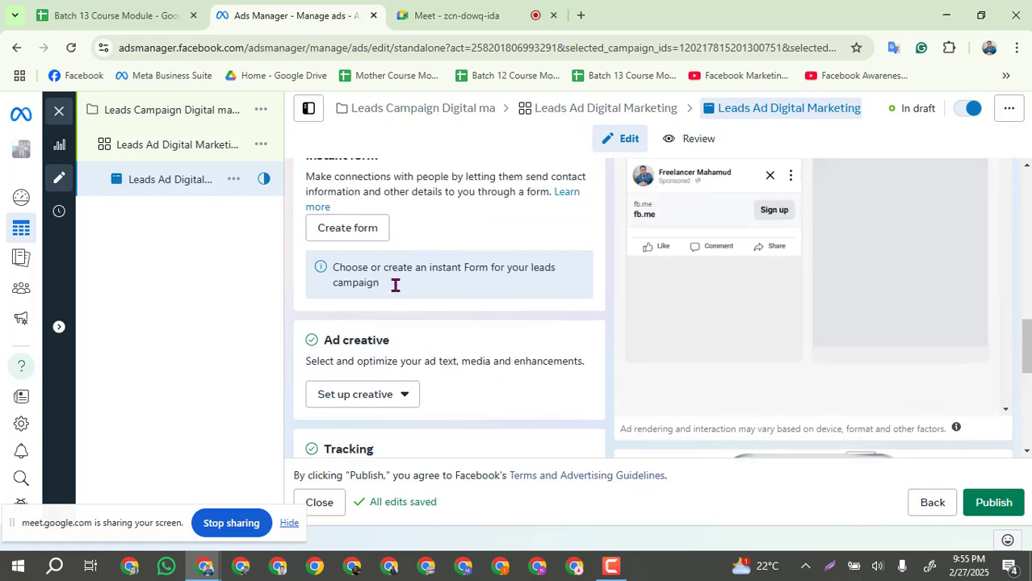
scroll(395, 284, up, 1)
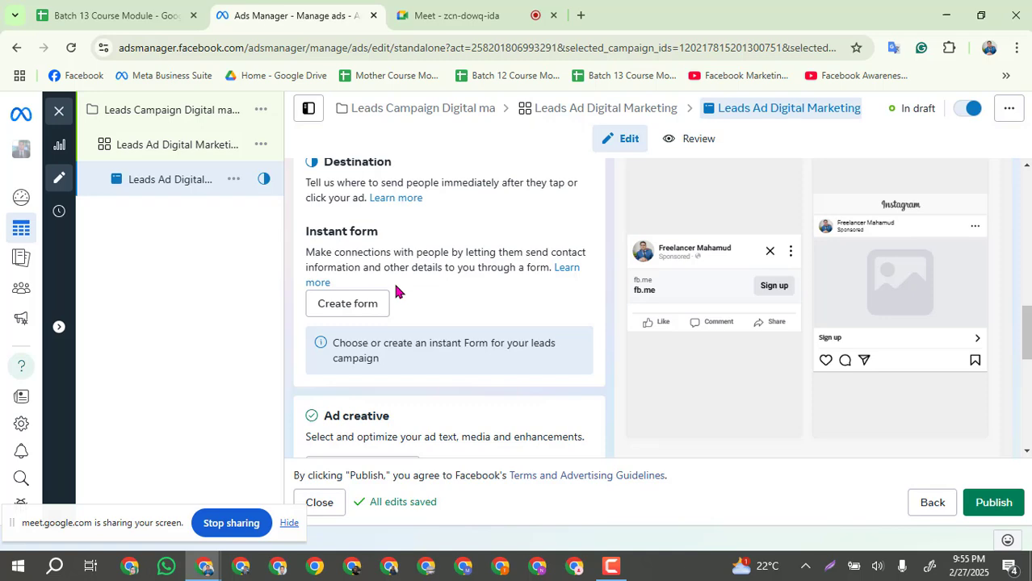
scroll(395, 287, down, 1)
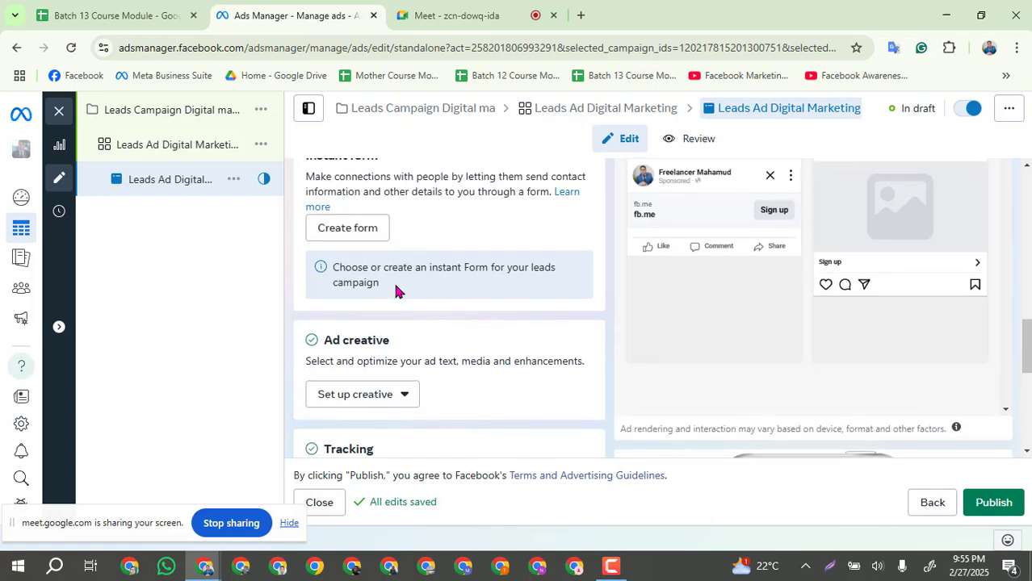
scroll(394, 289, down, 1)
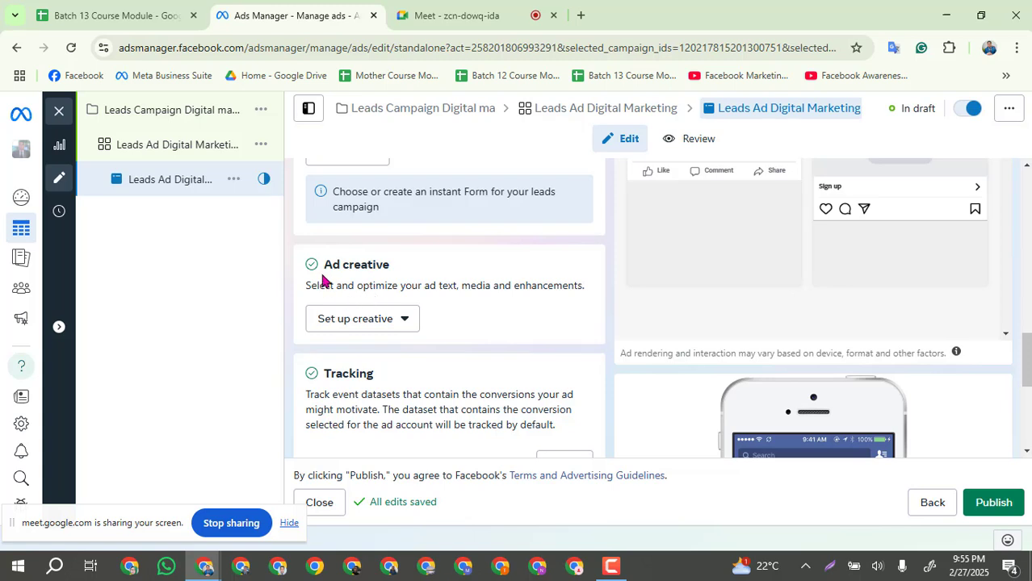
Step: Start setting up a video ad creative and open its primary text for editing
click(406, 321)
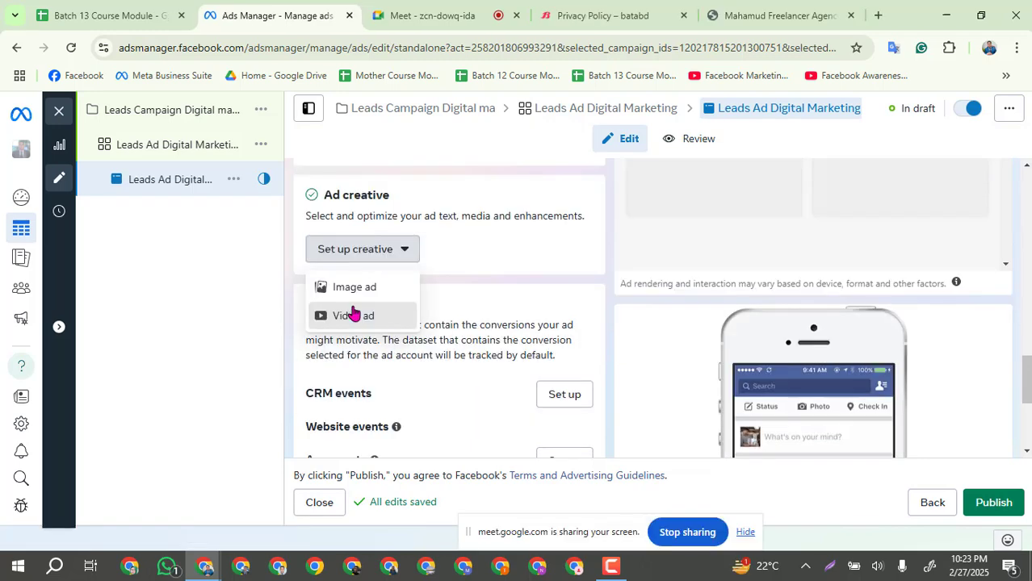
click(352, 314)
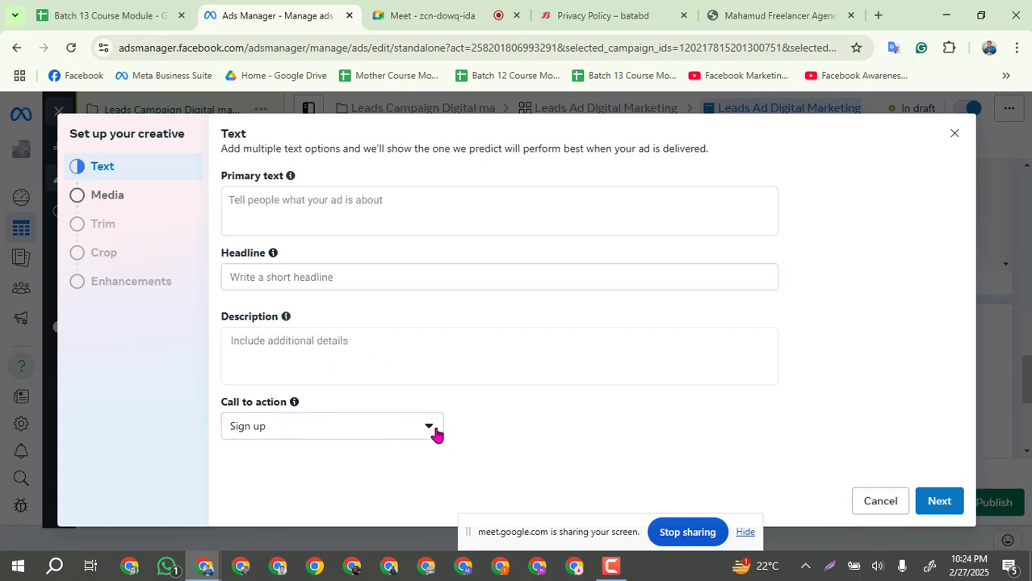
click(290, 202)
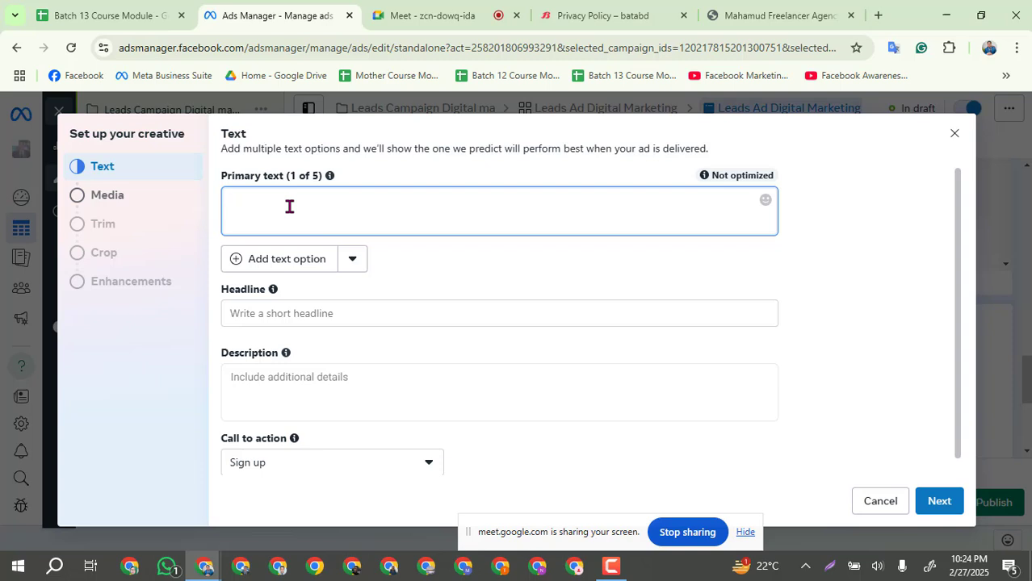
text(F)
text(il)
text(l t)
key(BackSpace)
key(BackSpace)
key(BackSpace)
key(BackSpace)
key(BackSpace)
key(BackSpace)
text(Fillup)
key(BackSpace)
key(BackSpace)
key(BackSpace)
key(BackSpace)
key(BackSpace)
key(BackSpace)
text(form)
key(BackSpace)
key(BackSpace)
key(BackSpace)
key(BackSpace)
Step: Enter "Form fill-up The Digital Marketing Guideline" as the video ad's primary text, using the suggested spelling "fill-up"
text(Fr)
key(BackSpace)
text(orm fill)
key(BackSpace)
key(BackSpace)
key(BackSpace)
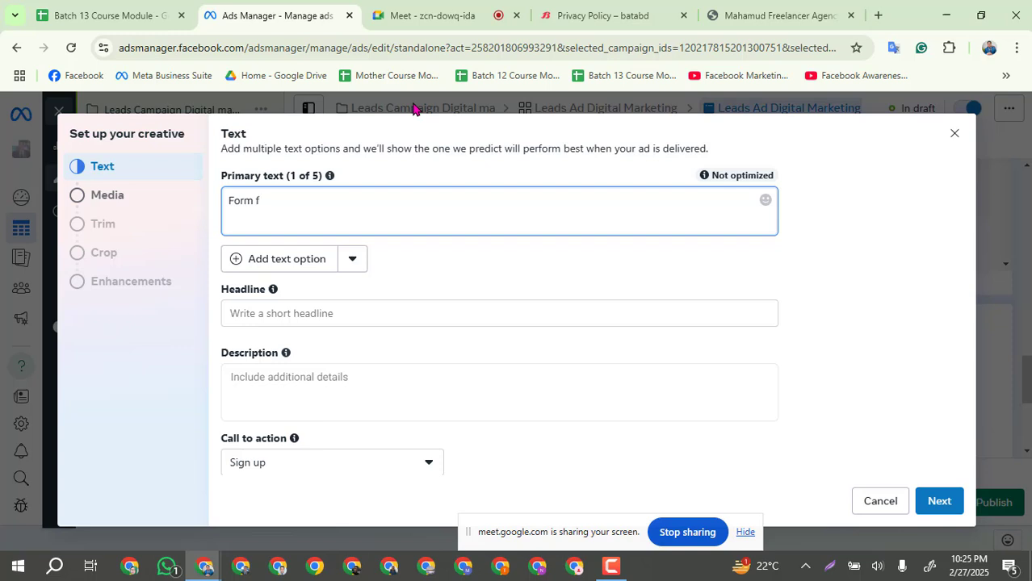
key(BackSpace)
text(fillup)
right_click(267, 201)
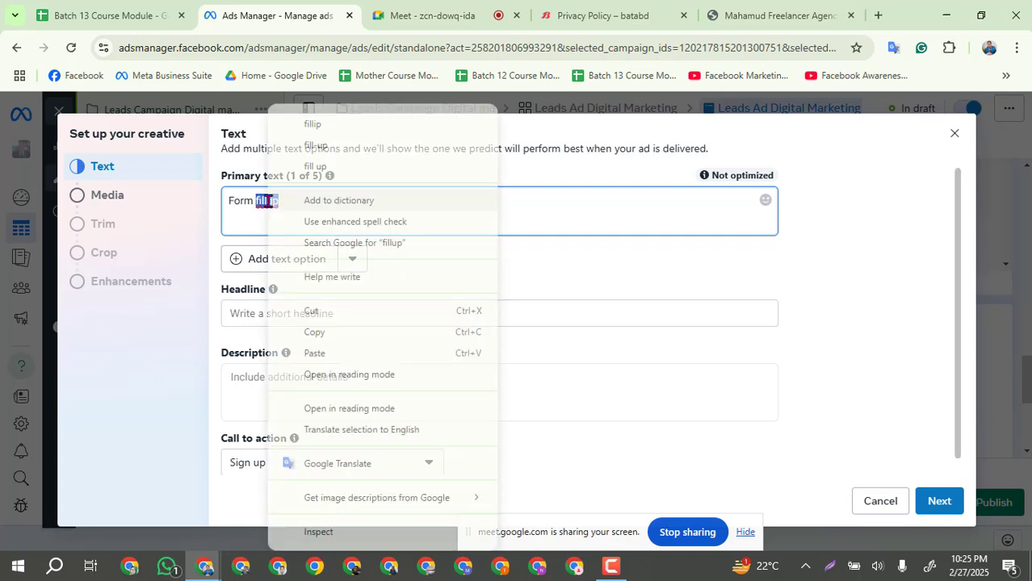
click(323, 147)
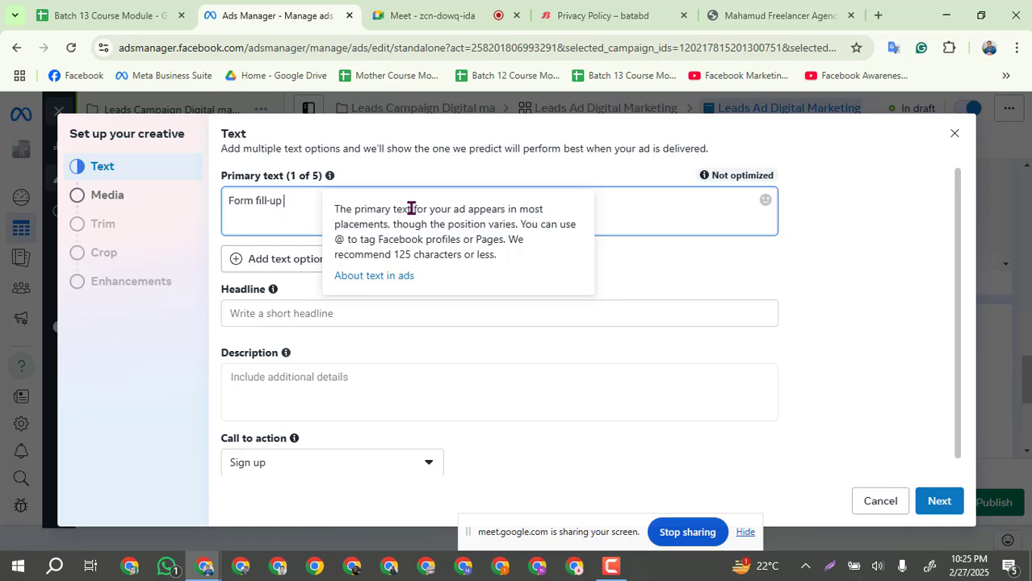
text(The Digital Marketing Guide)
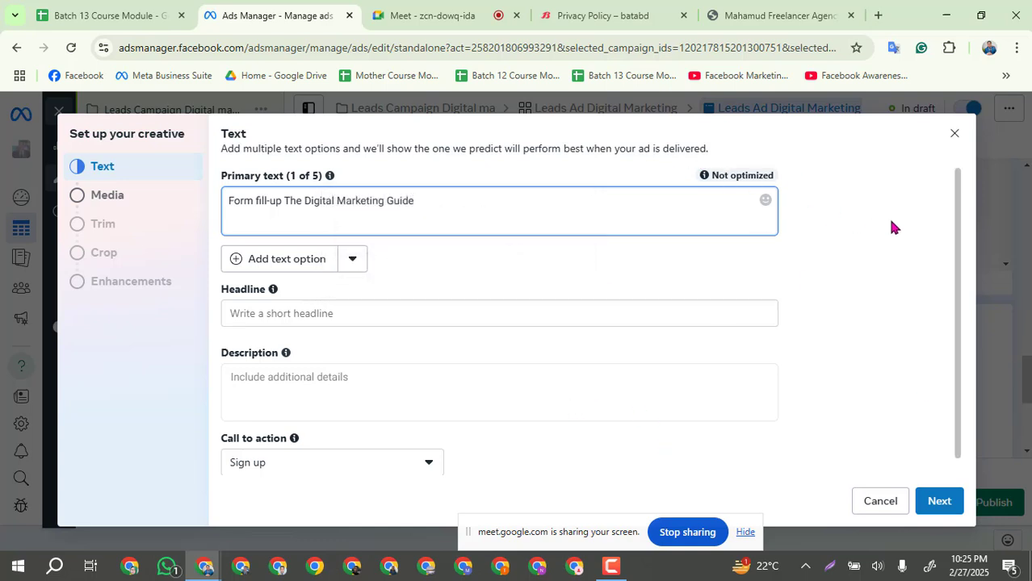
text(ne)
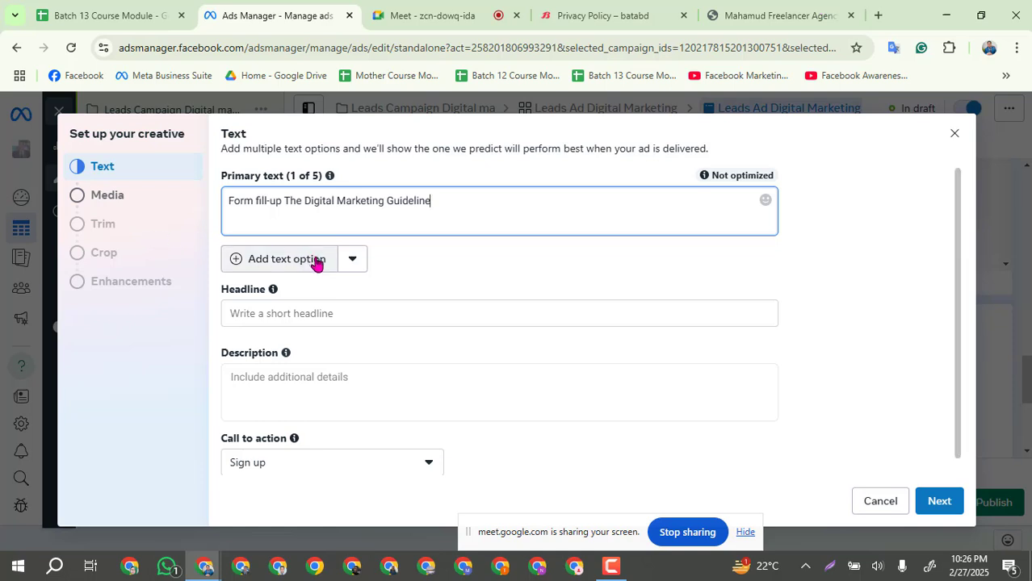
Step: Enter "Free Digital Marketing Guideline" as the video ad's headline
scroll(315, 260, down, 1)
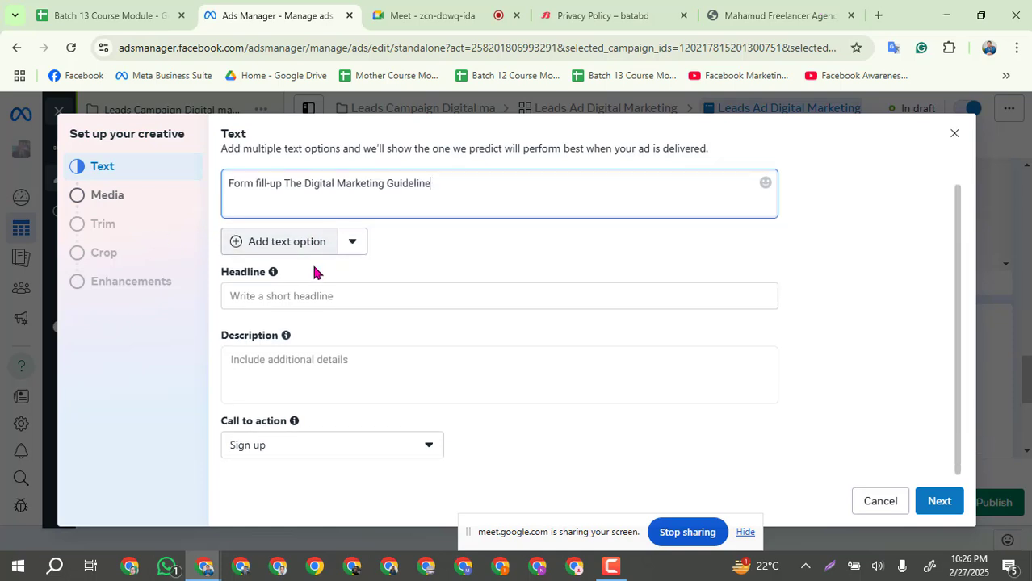
scroll(372, 265, up, 1)
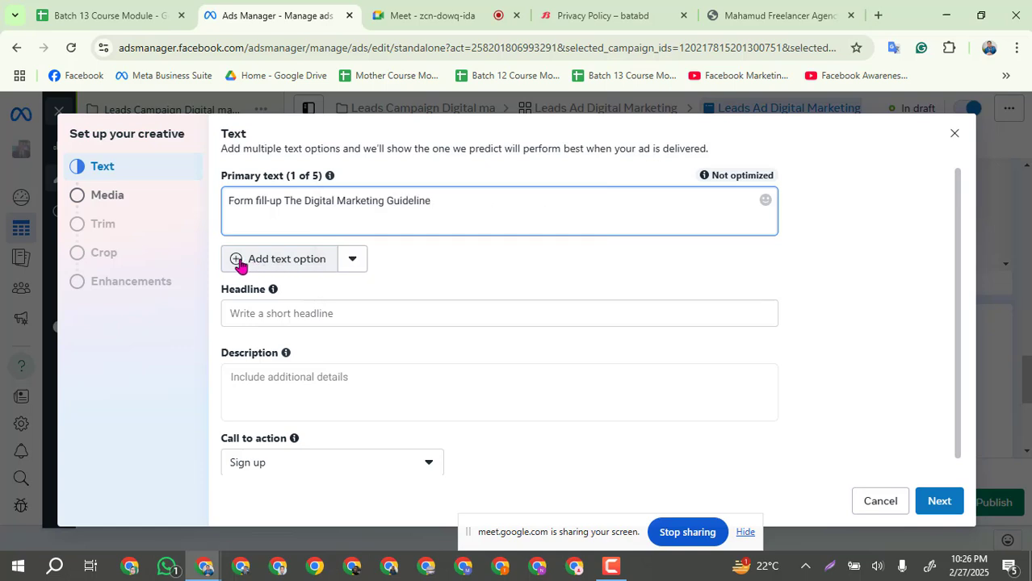
click(319, 313)
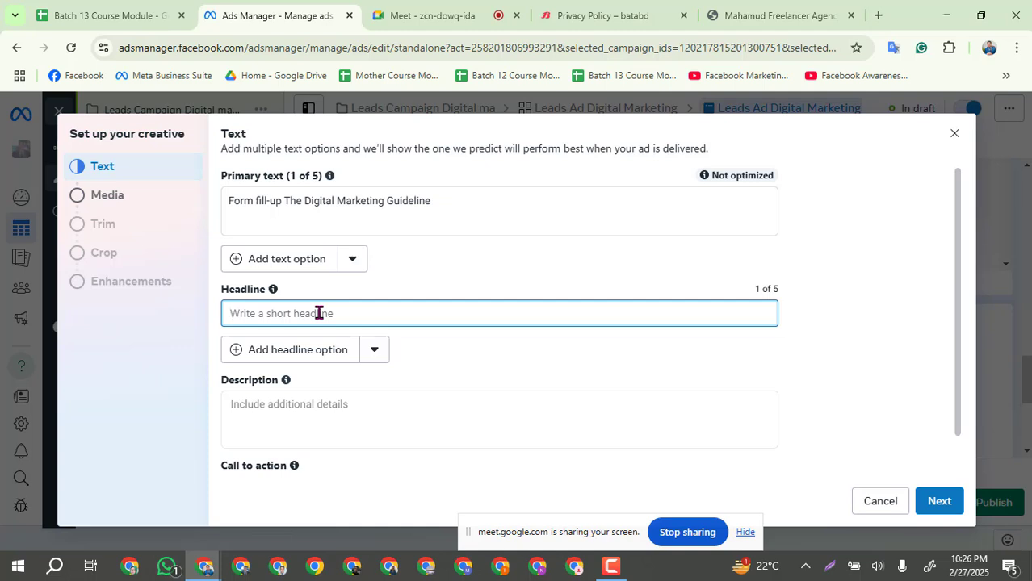
text(Free Digital Marketing uideline)
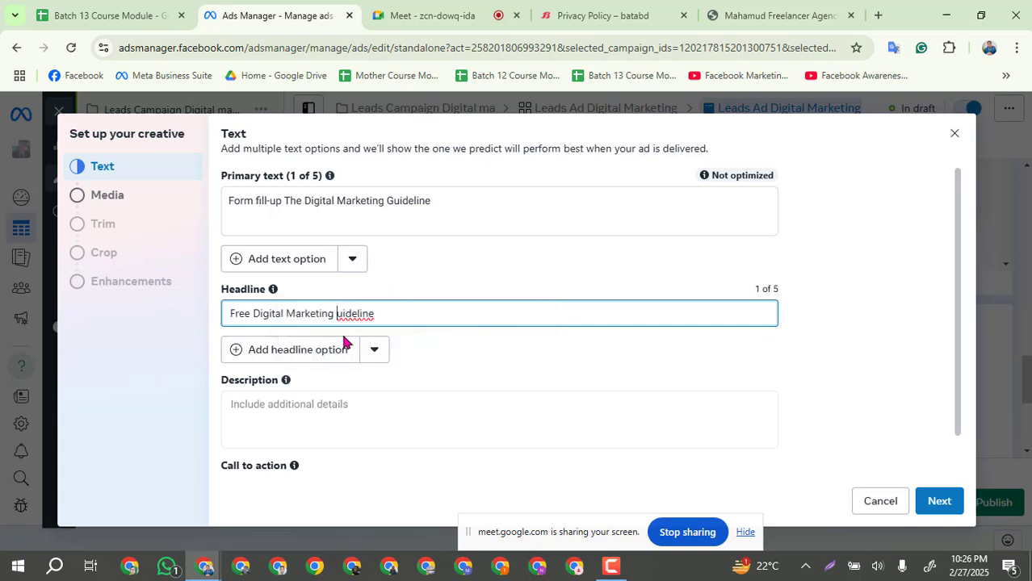
text(G)
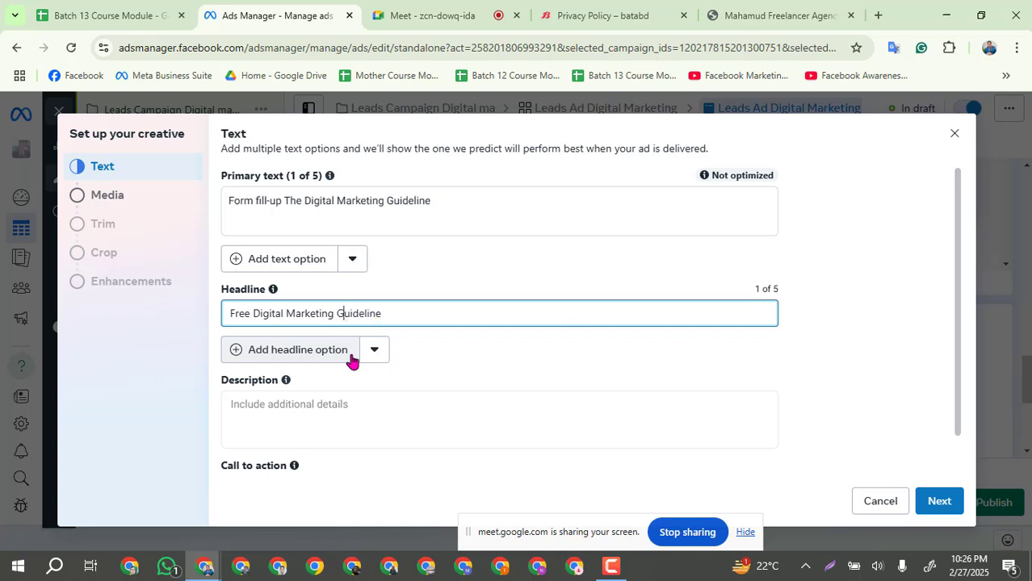
Step: Copy "Digital Marketing Guideline" from the headline into the ad's description
scroll(339, 355, down, 1)
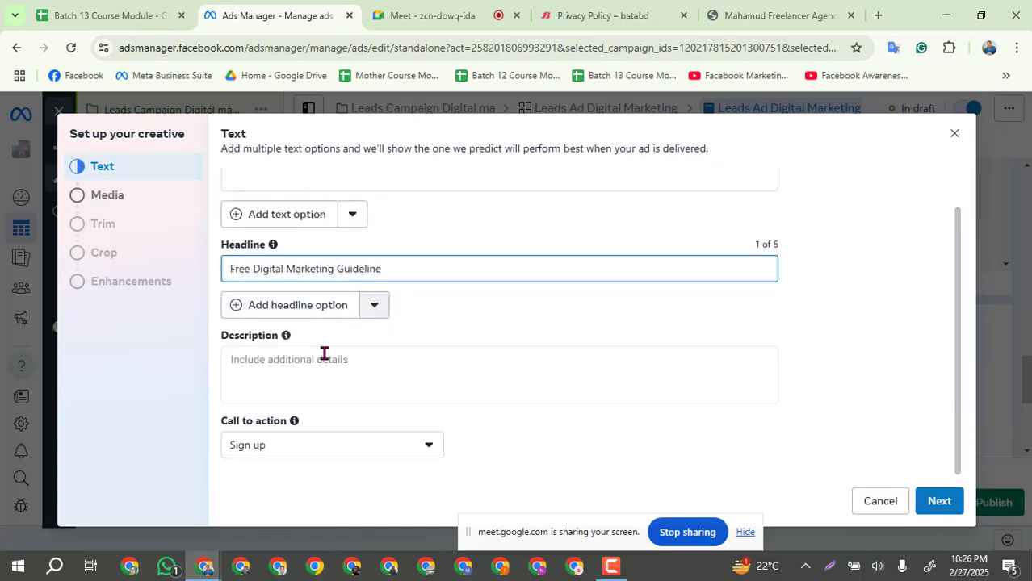
click(284, 367)
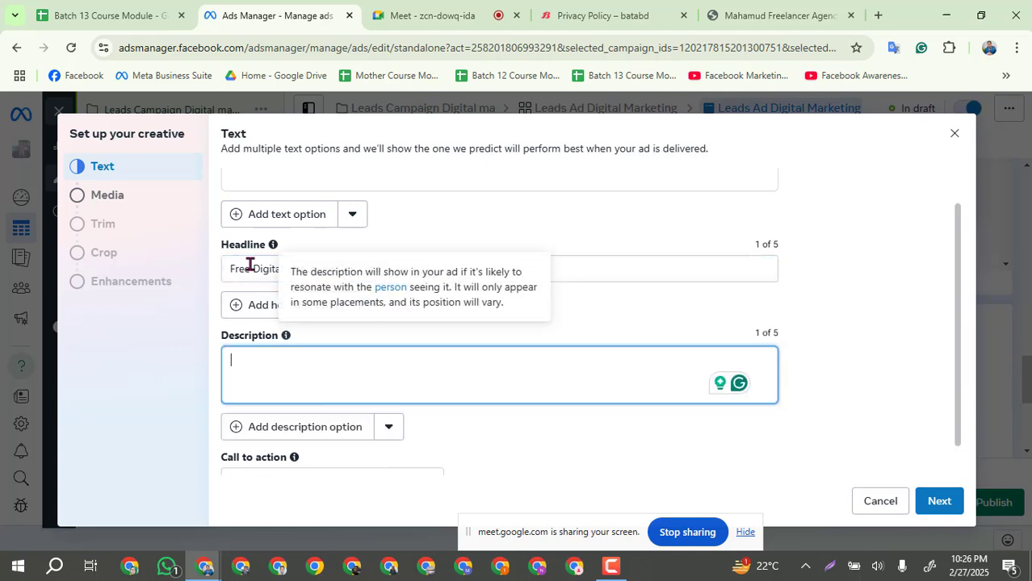
drag(255, 266, 417, 275)
key(ctrl+c)
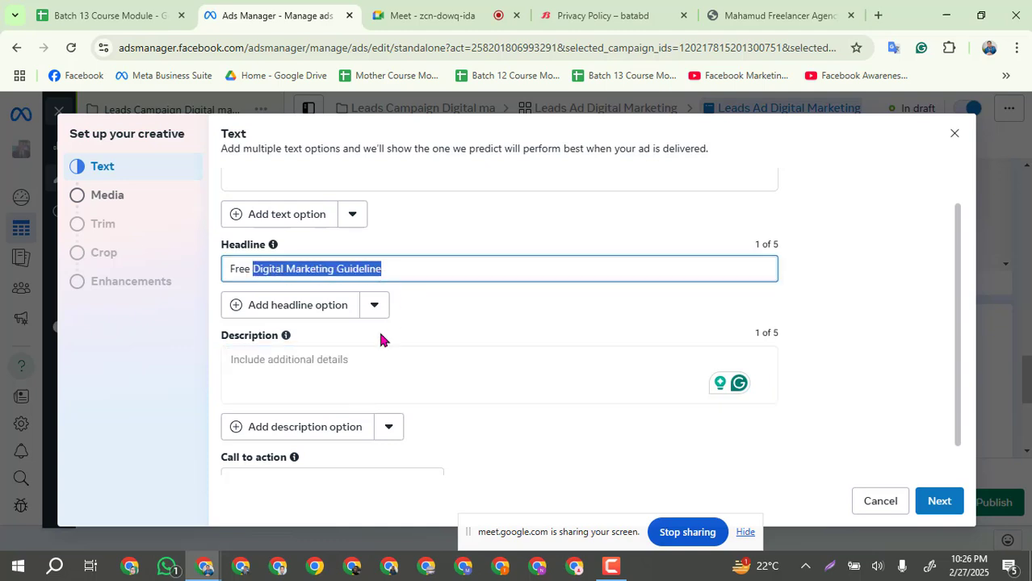
click(287, 366)
key(ctrl+v)
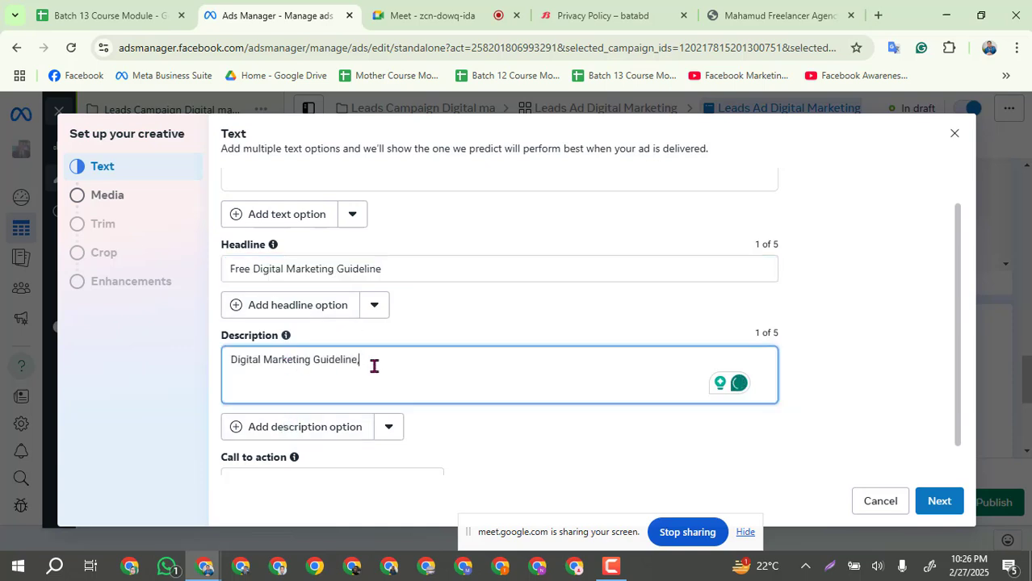
Step: Extend the ad's description with ", How to earn Freelancing" after the copied phrase
text(,)
text( Hel)
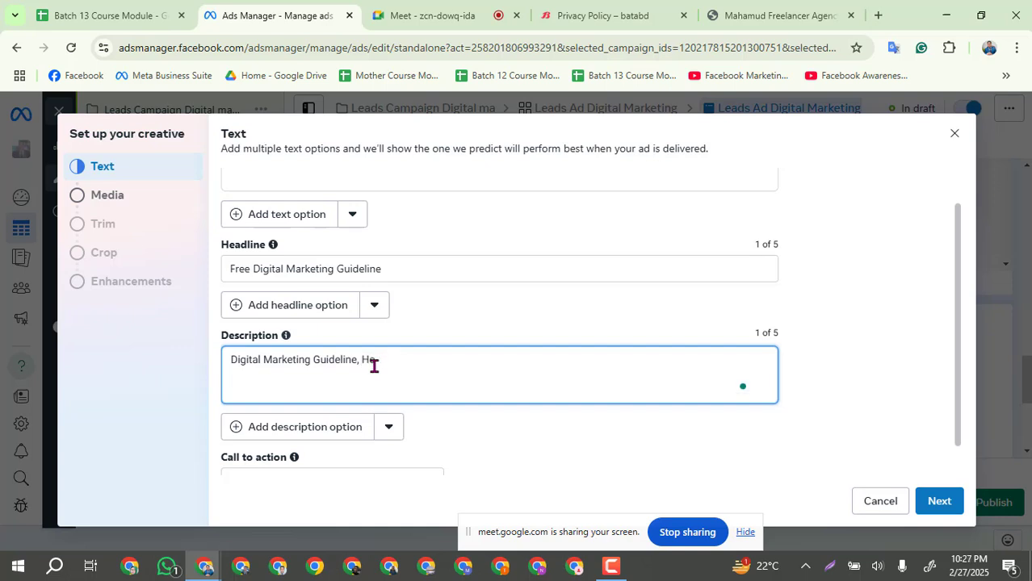
text( to ea)
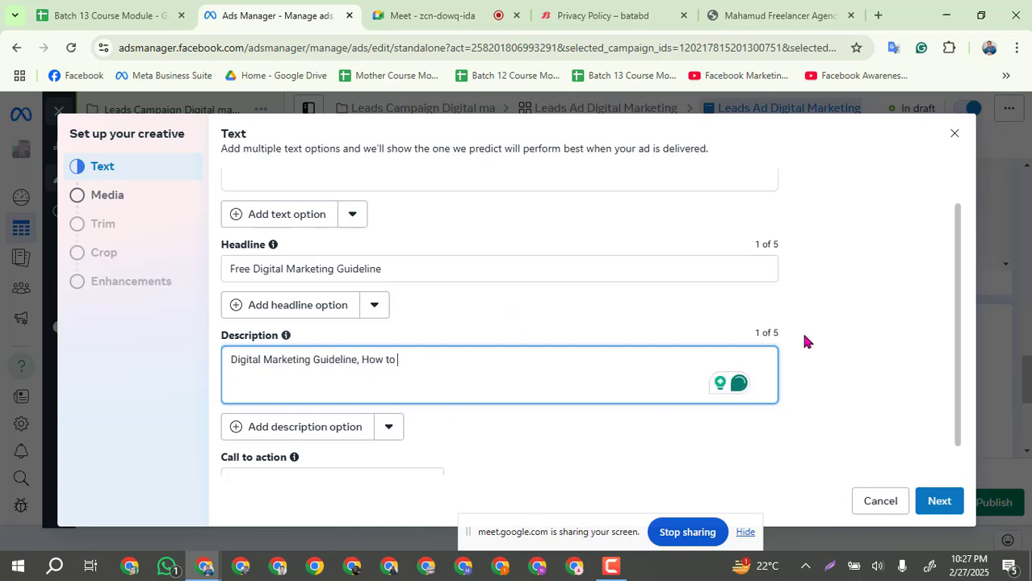
text(rn)
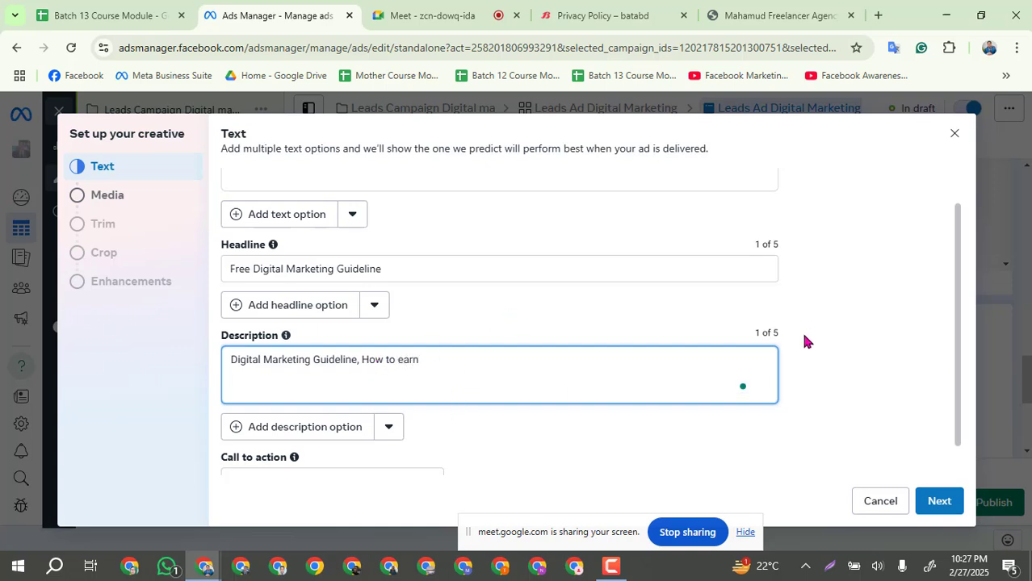
text( Free)
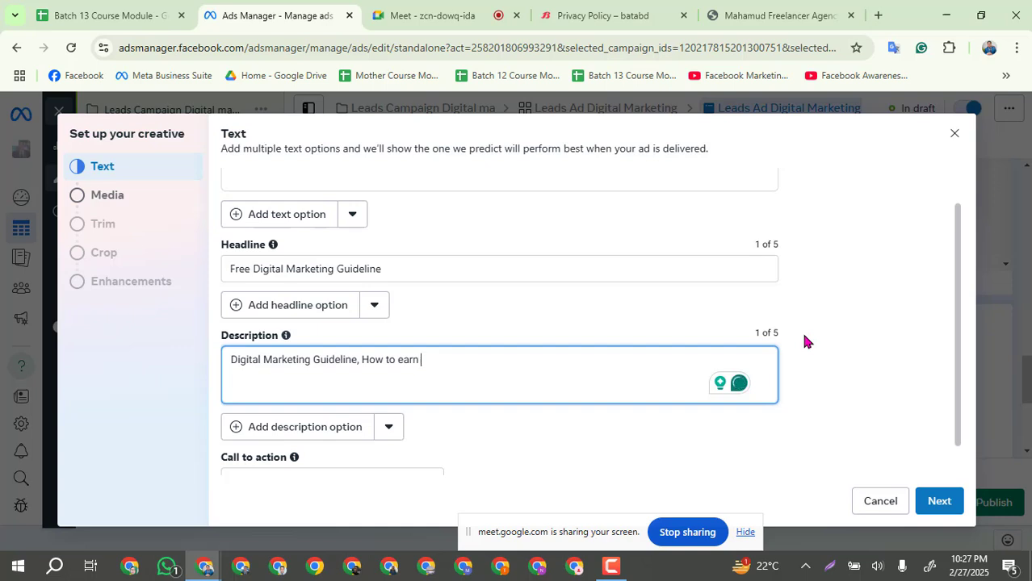
text(la)
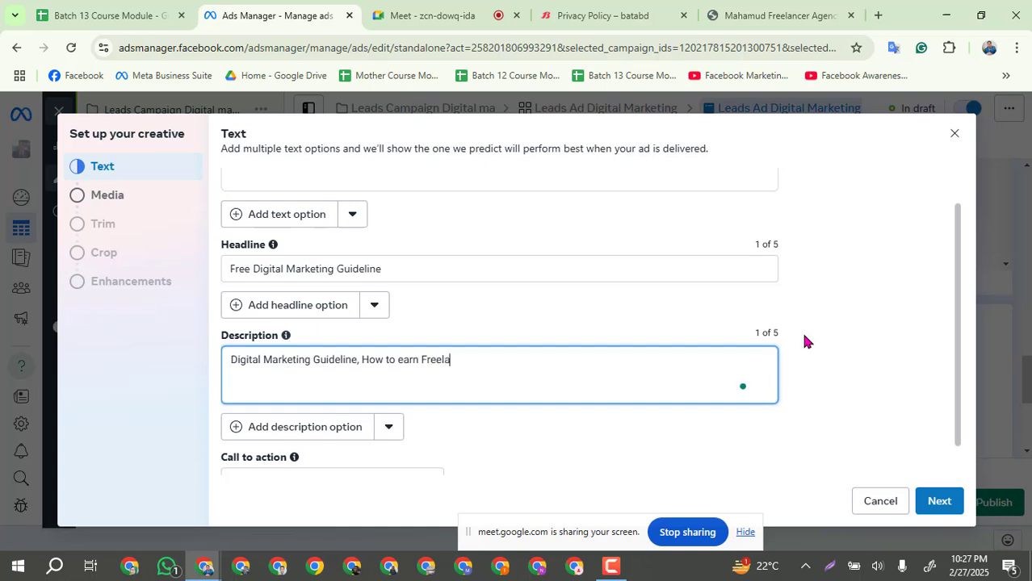
text(ncing)
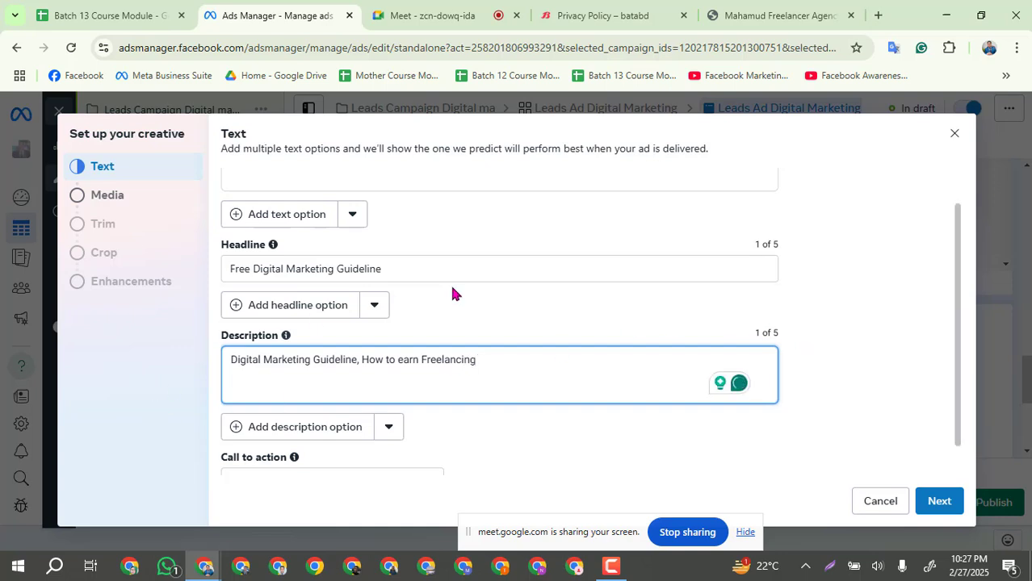
Step: Keep Sign up as the ad's call to action and continue to the creative's media selection
scroll(450, 282, down, 1)
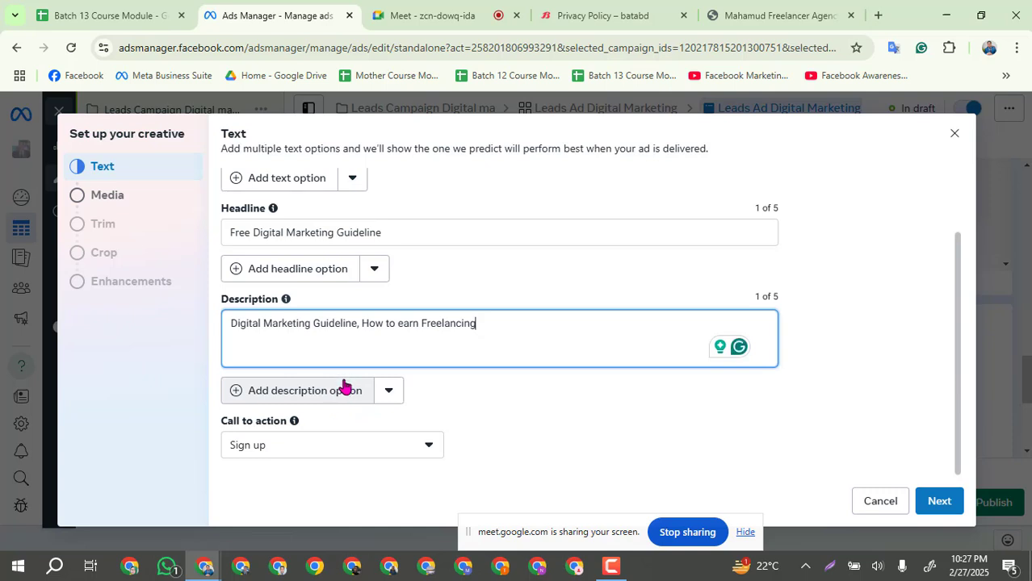
click(430, 450)
click(429, 448)
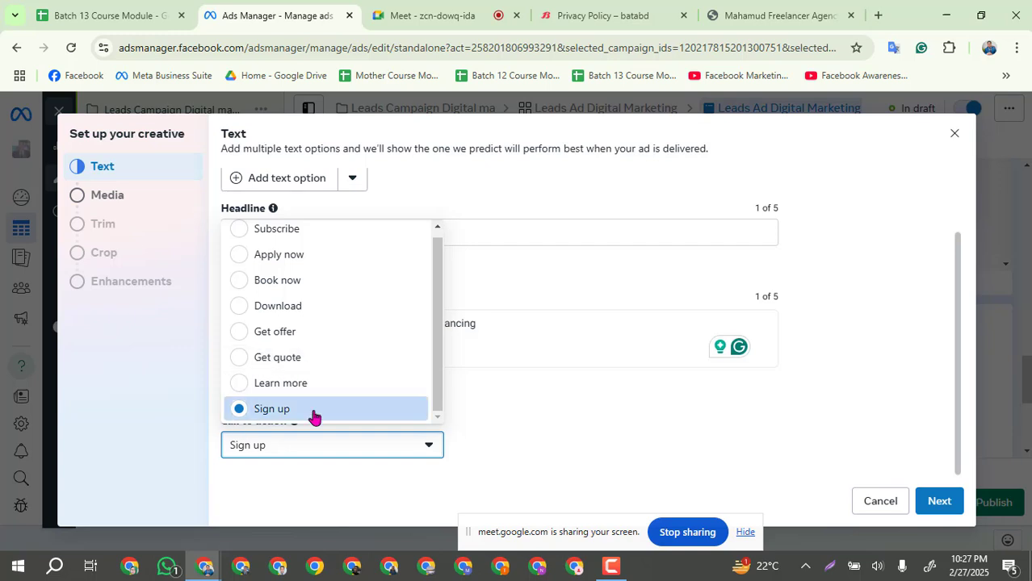
click(385, 455)
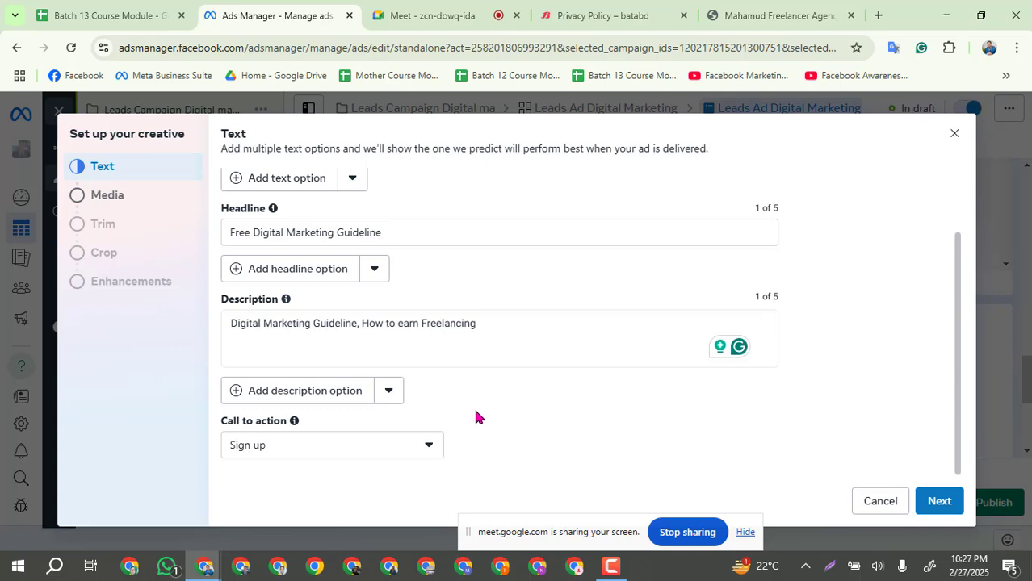
drag(545, 541, 328, 539)
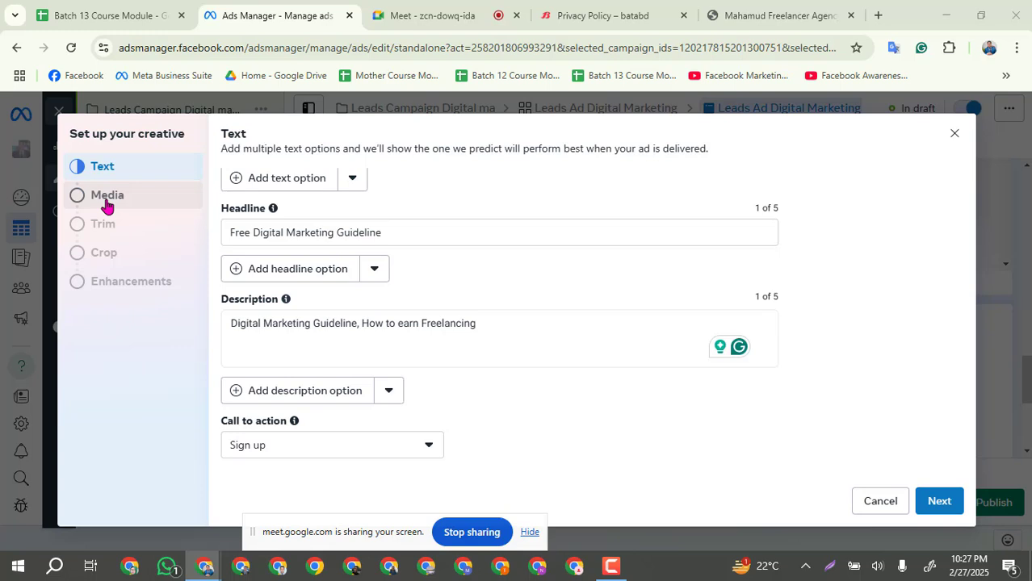
click(945, 504)
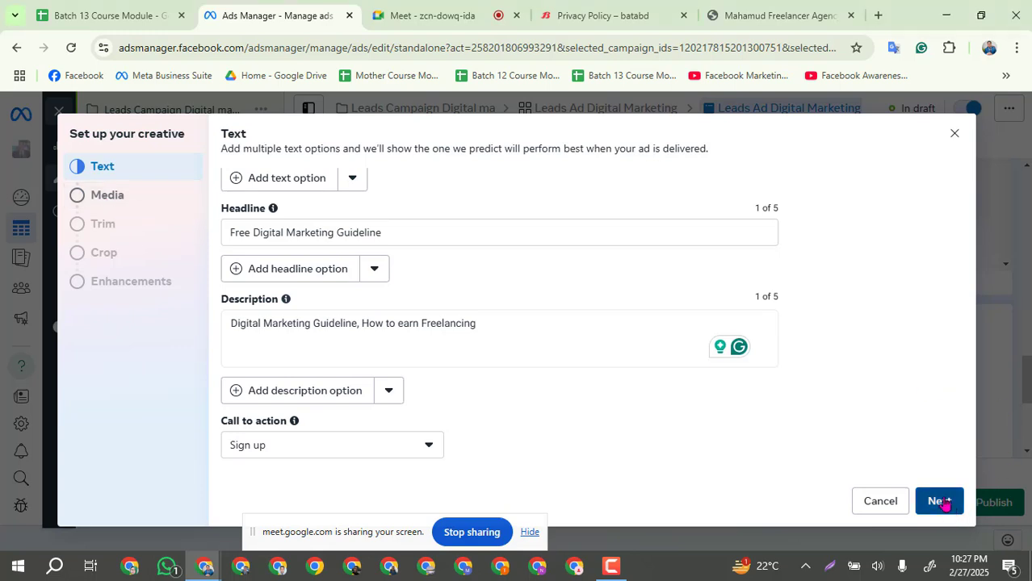
click(98, 193)
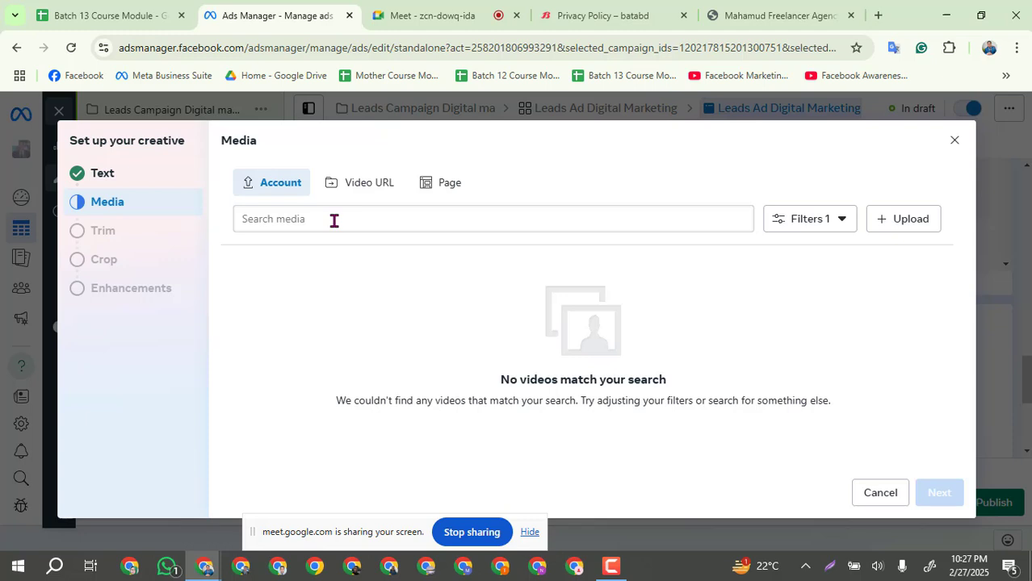
Step: Upload the video whose name starts with "1. যেকোনো প্রকার পাসওয়ার্ড" from the Desktop folder and dismiss the upload notification
click(920, 223)
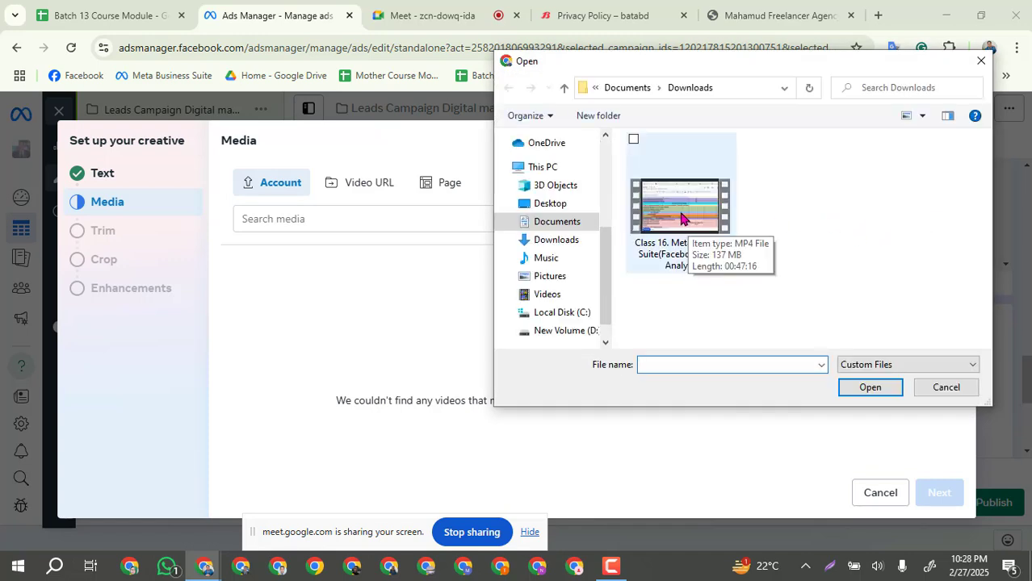
click(586, 207)
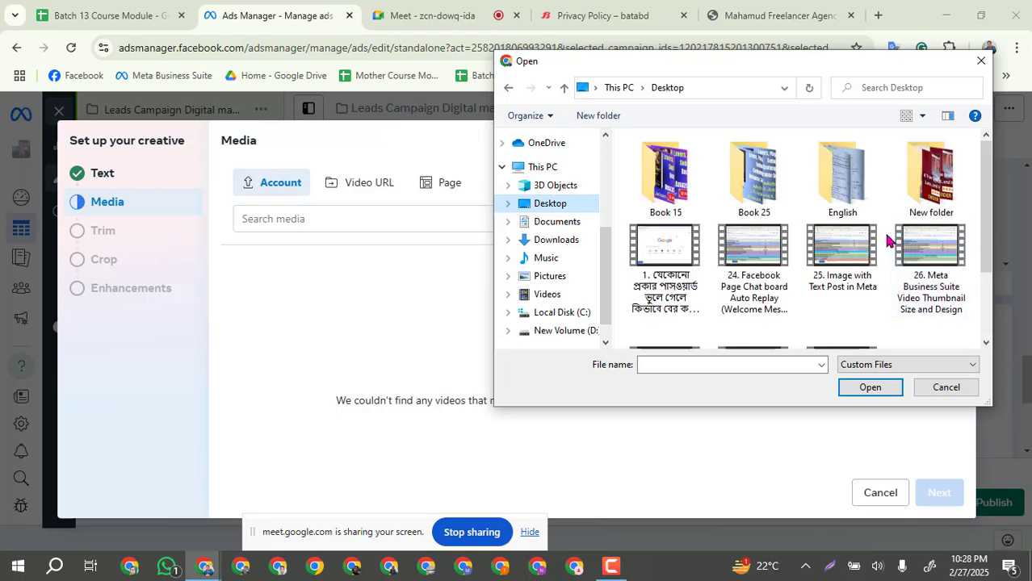
scroll(990, 185, down, 3)
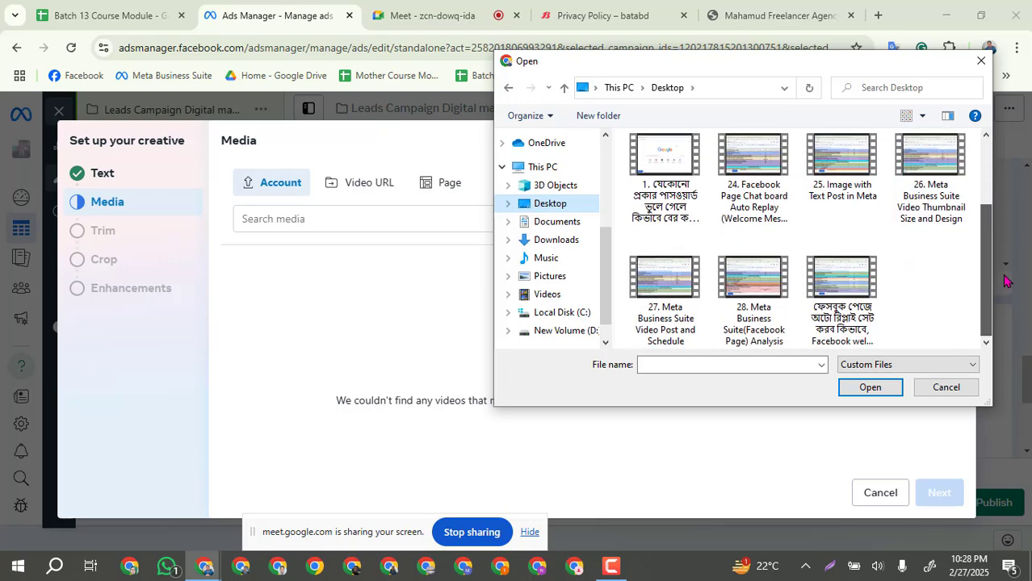
scroll(988, 174, up, 3)
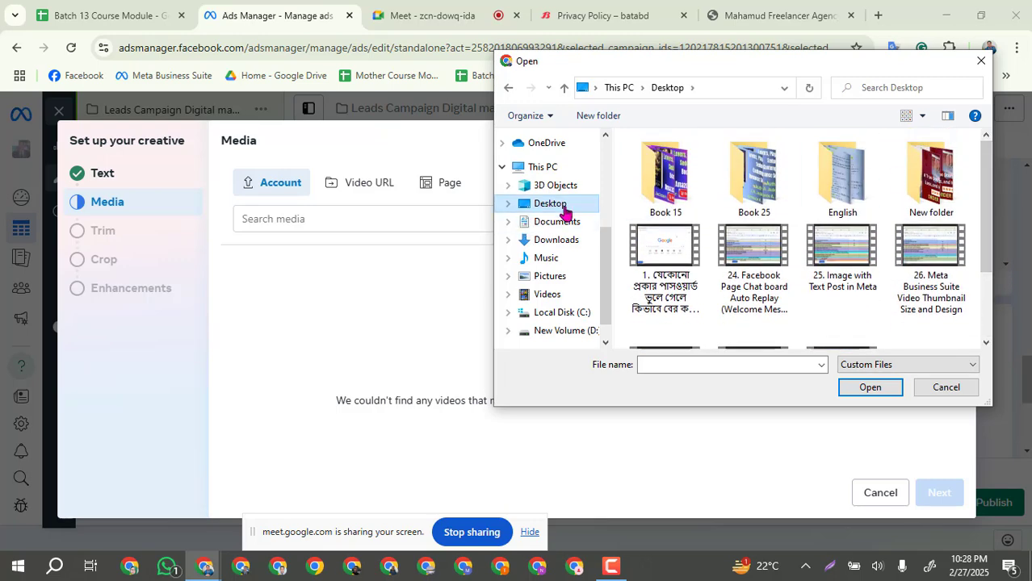
drag(986, 206, 983, 297)
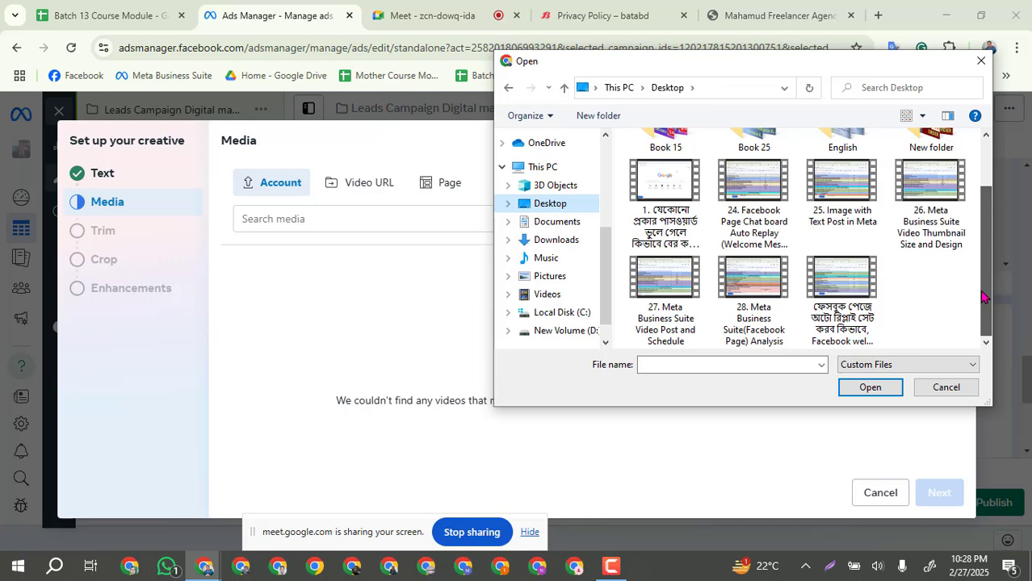
click(663, 182)
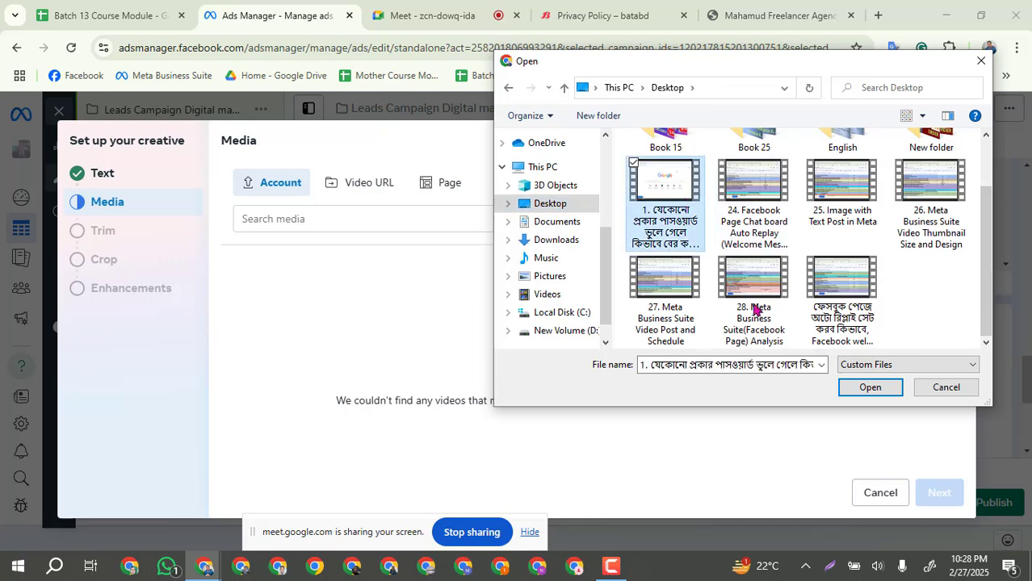
click(870, 388)
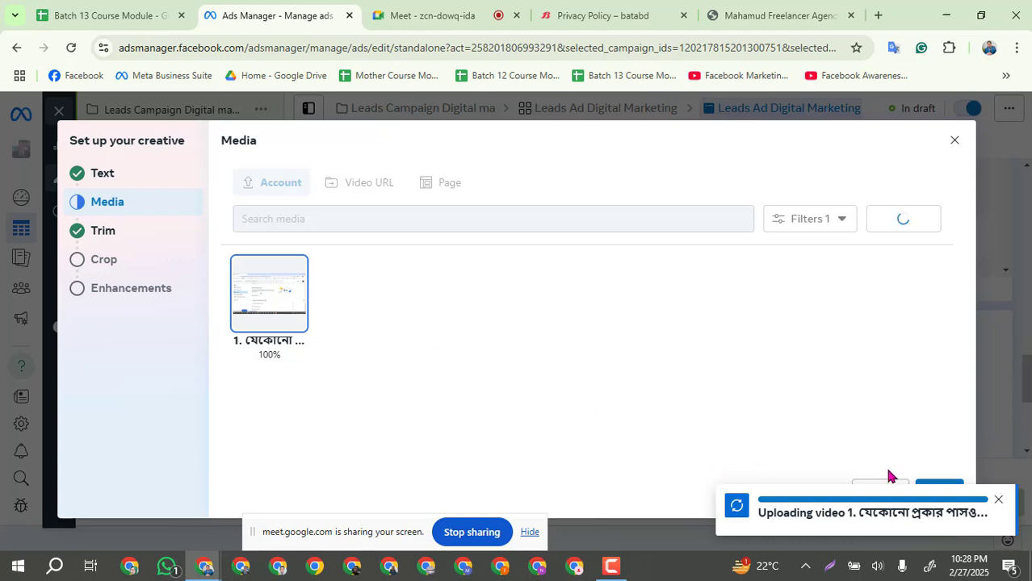
click(999, 499)
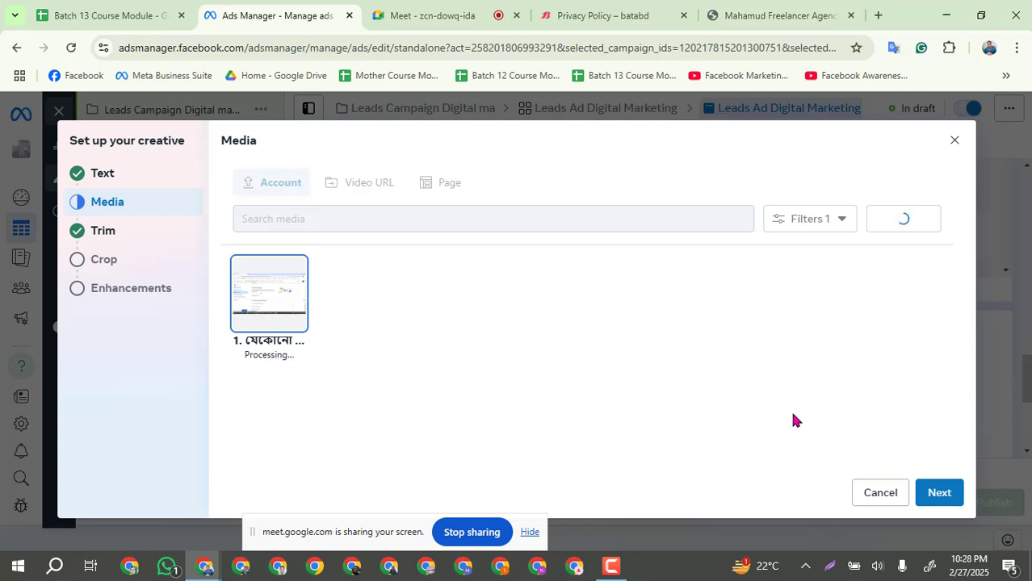
Step: Review the uploaded video in the trimmer, leave it at full length and continue to the media crop for placements
mouse_move(260, 361)
click(938, 493)
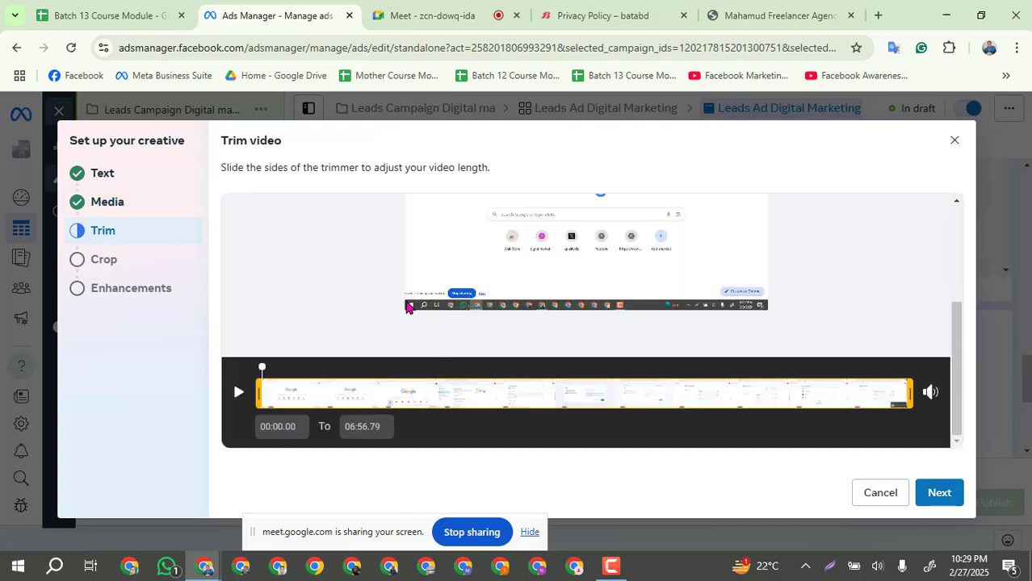
scroll(305, 305, up, 1)
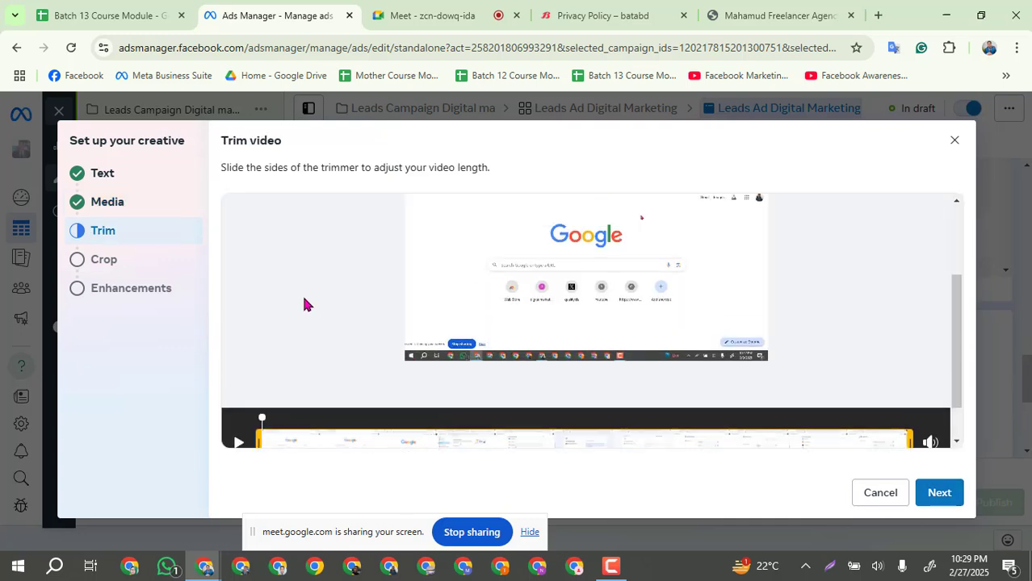
scroll(304, 305, up, 1)
scroll(303, 307, up, 1)
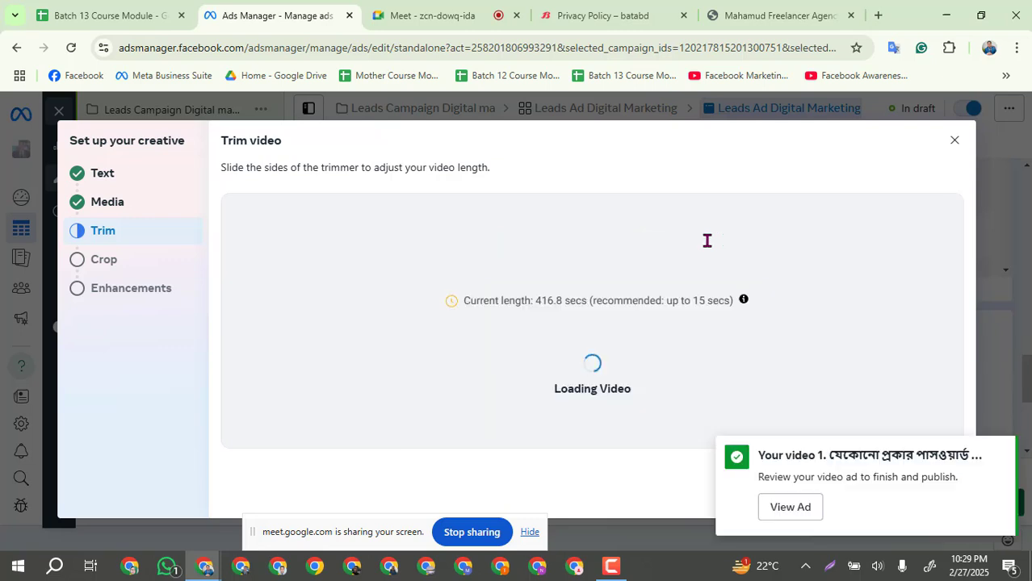
scroll(371, 333, down, 2)
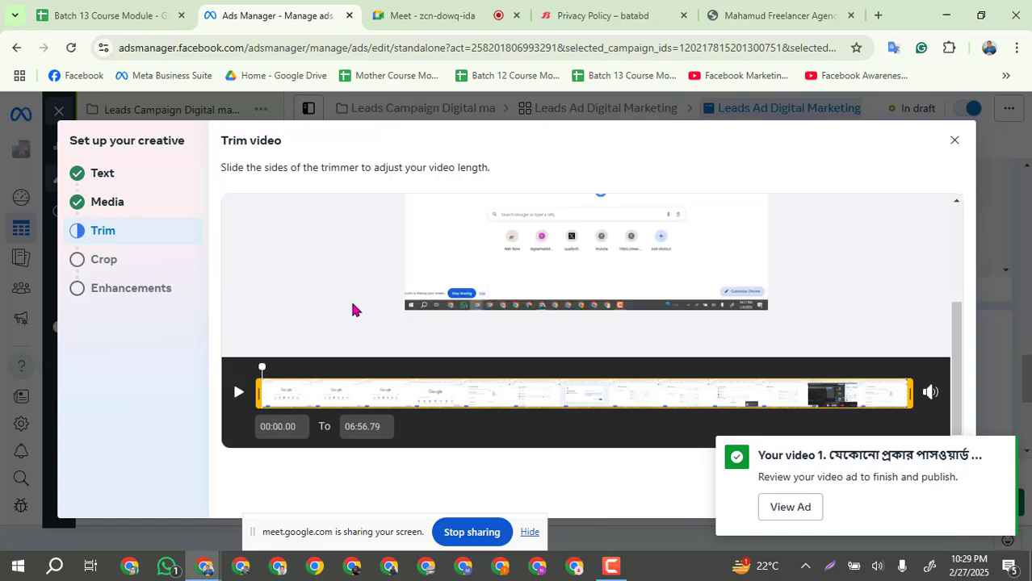
scroll(353, 307, up, 2)
scroll(353, 307, down, 2)
click(1001, 450)
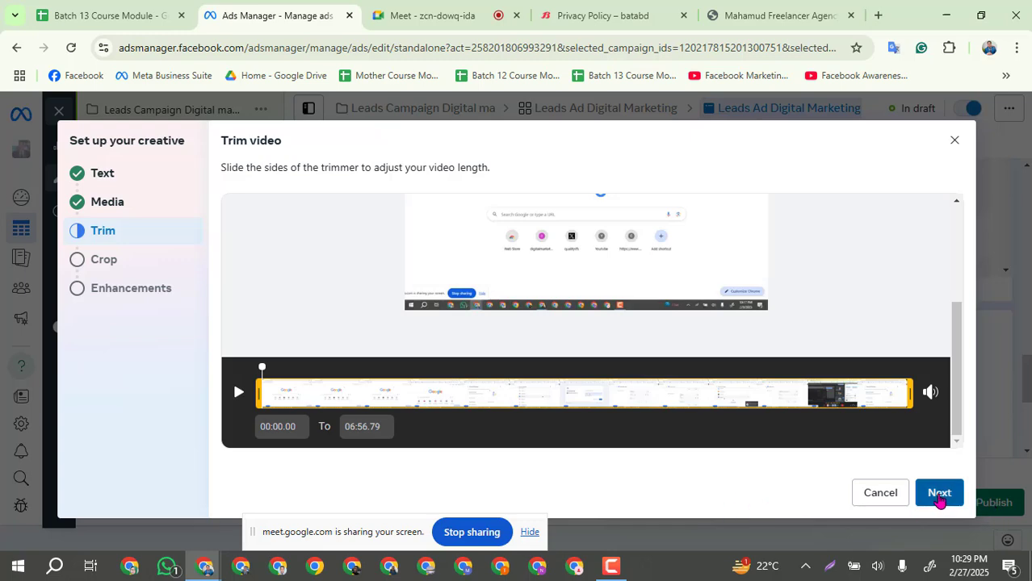
click(945, 507)
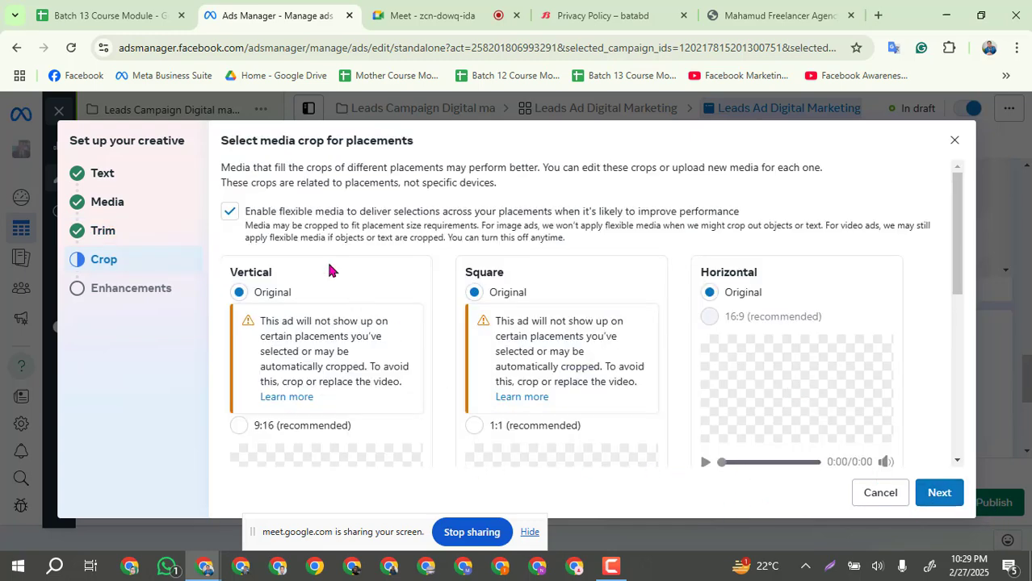
Step: Keep the original vertical, square and horizontal media crops and finish the creative setup with the offered Advantage+ enhancements left off
scroll(344, 291, down, 2)
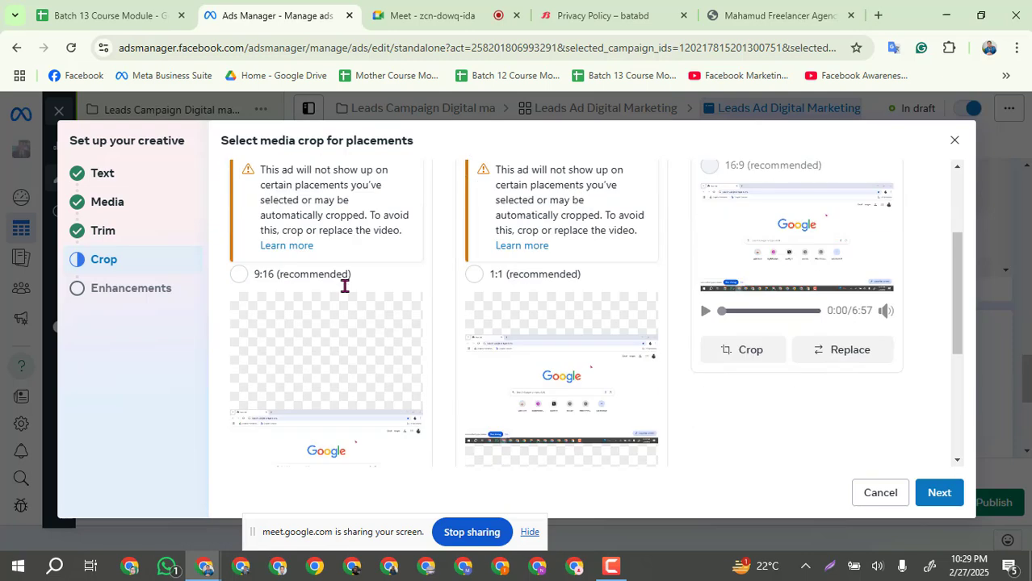
scroll(348, 319, up, 1)
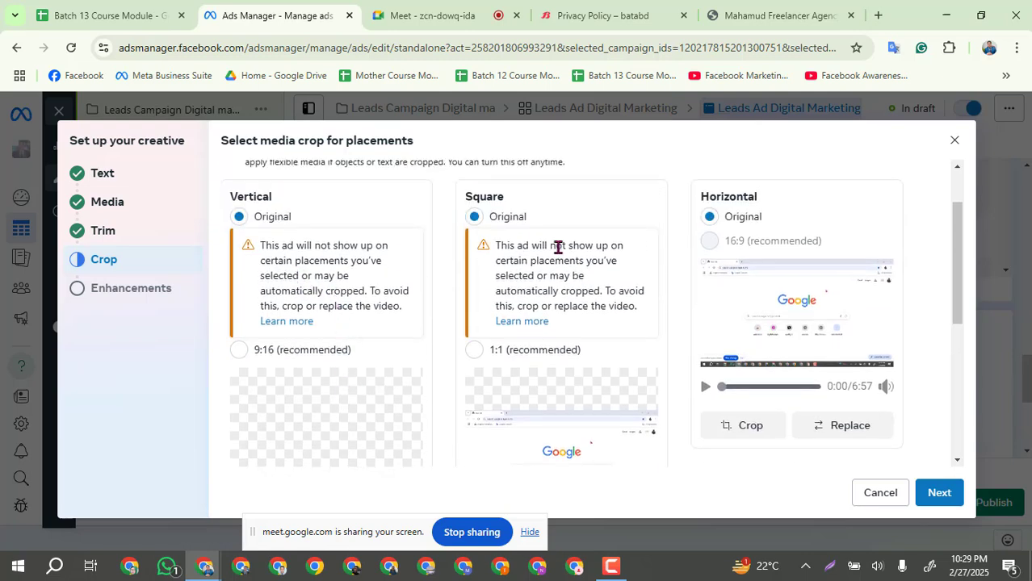
scroll(498, 325, down, 3)
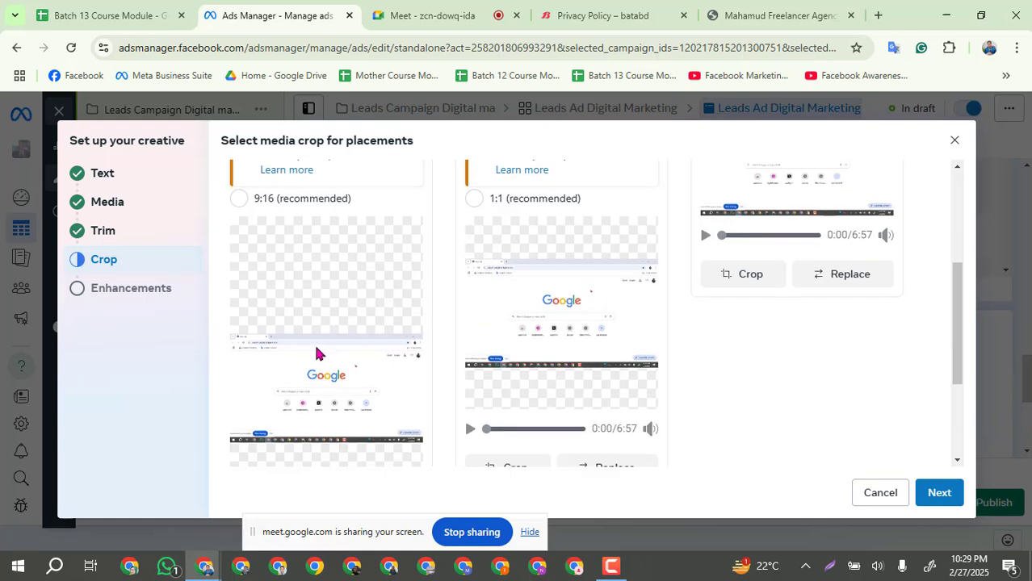
scroll(318, 353, down, 1)
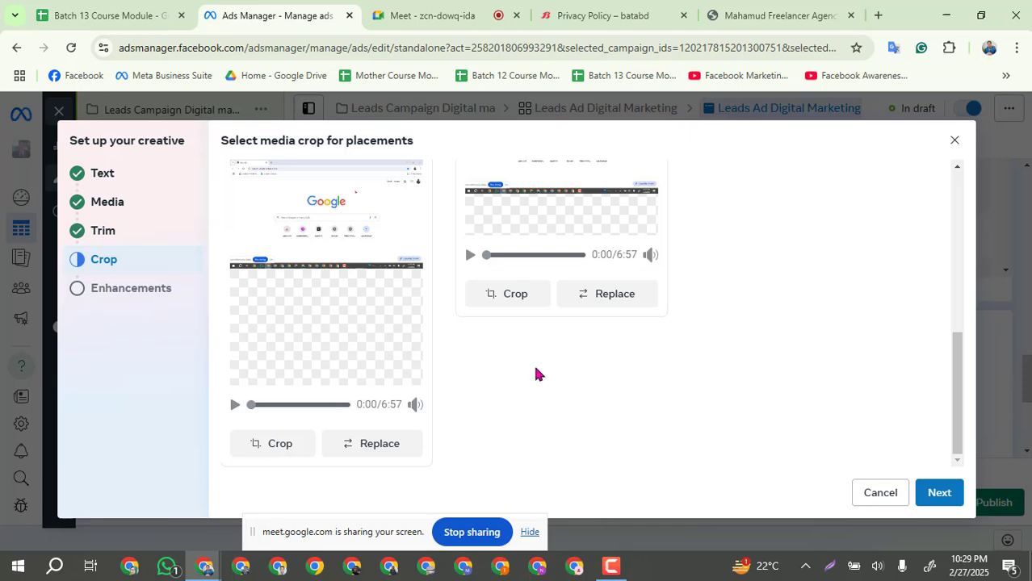
scroll(291, 379, up, 2)
scroll(387, 351, up, 3)
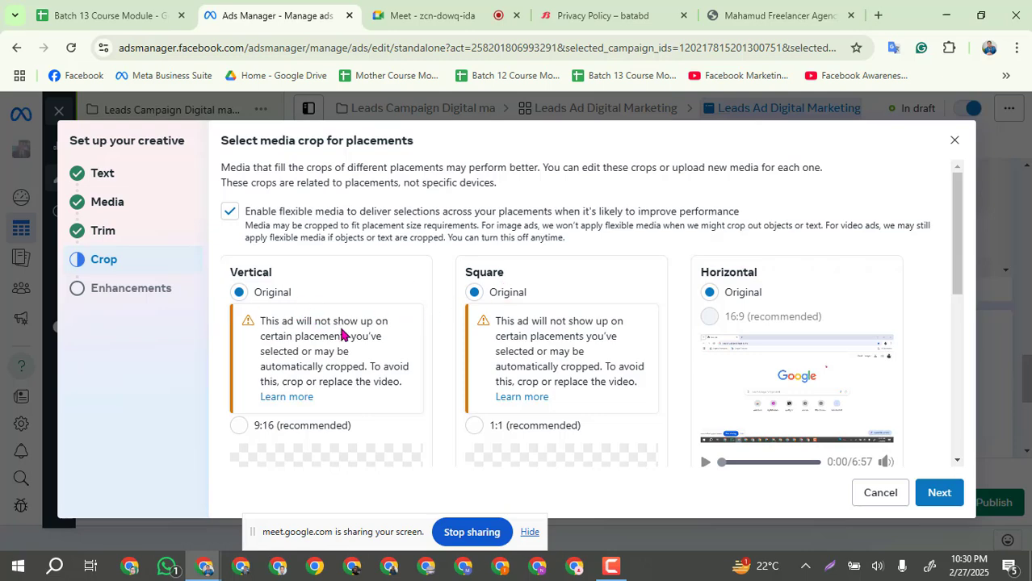
scroll(341, 337, down, 2)
scroll(403, 306, down, 3)
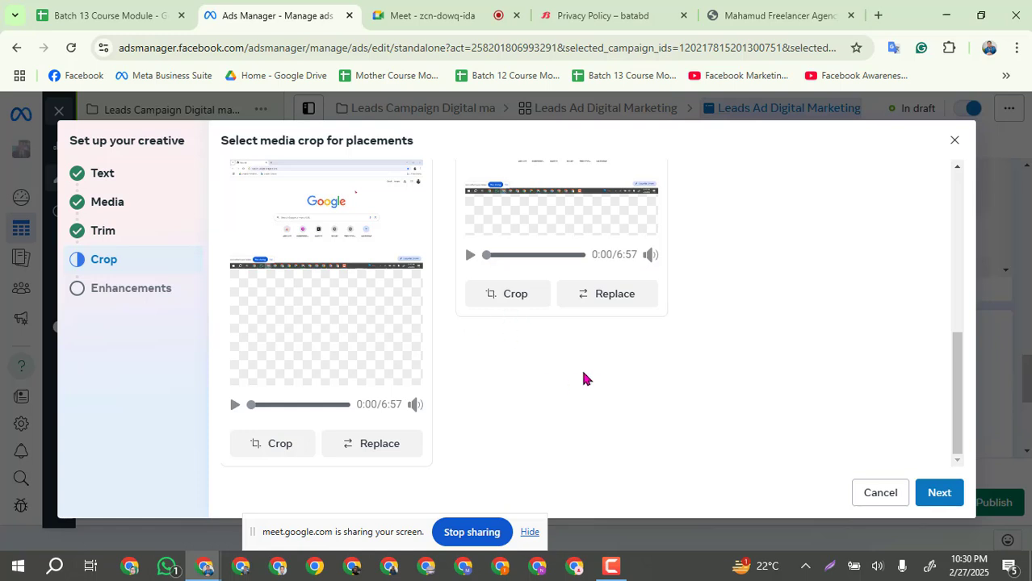
click(936, 493)
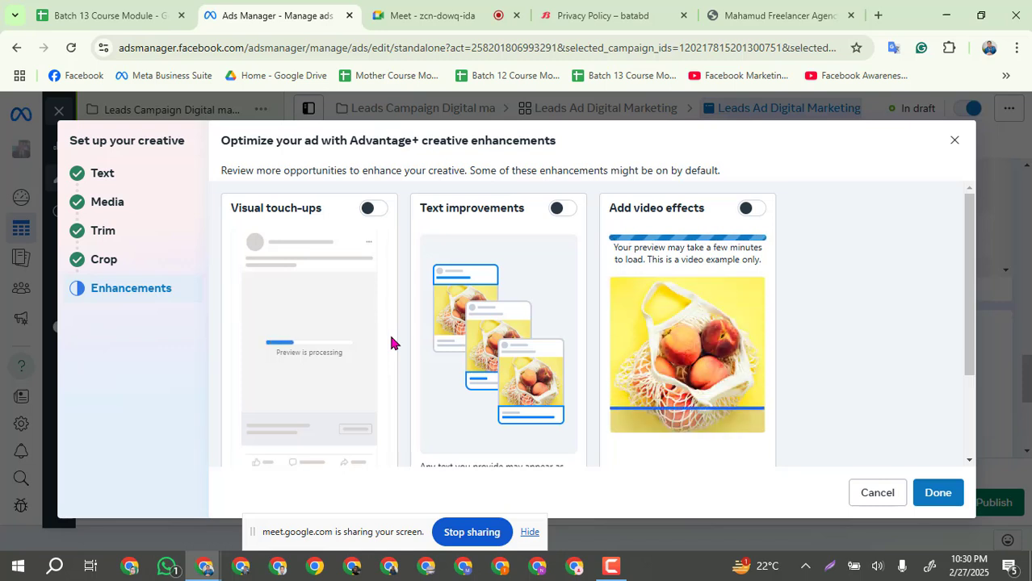
scroll(394, 335, down, 2)
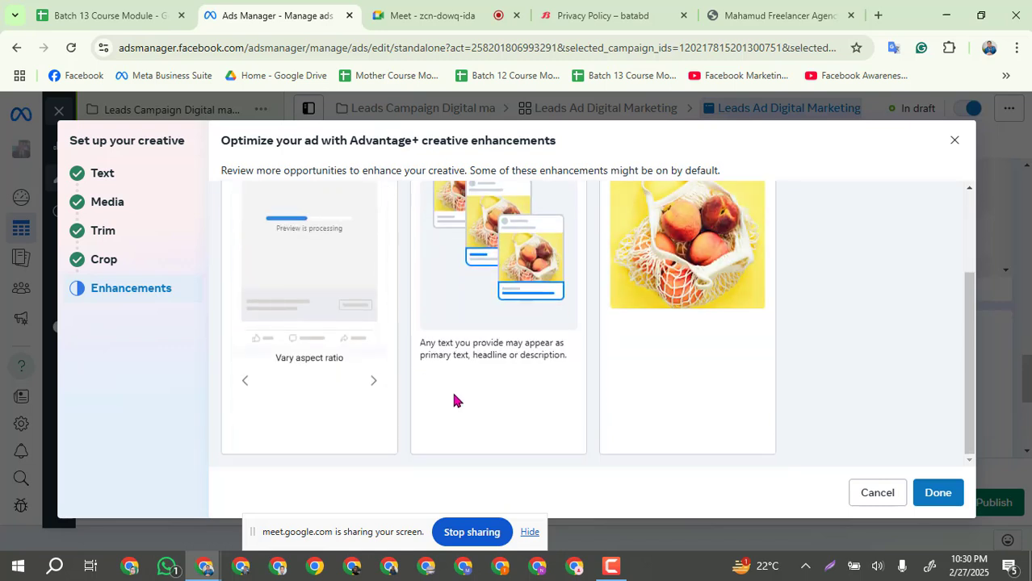
click(938, 494)
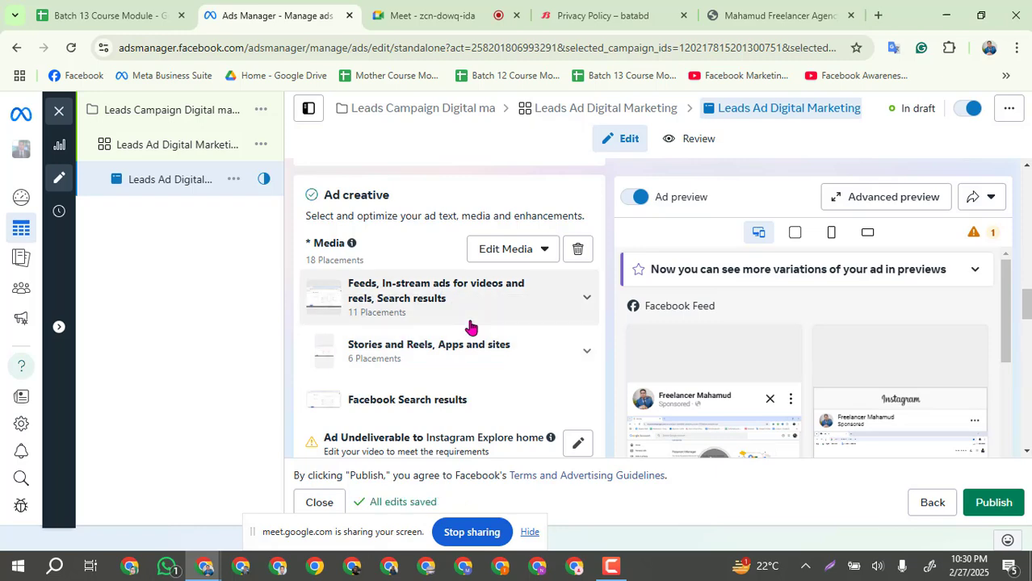
Step: Review the ad's placements, text fields, call to action, Advantage+ creative and tracking sections
scroll(471, 326, down, 2)
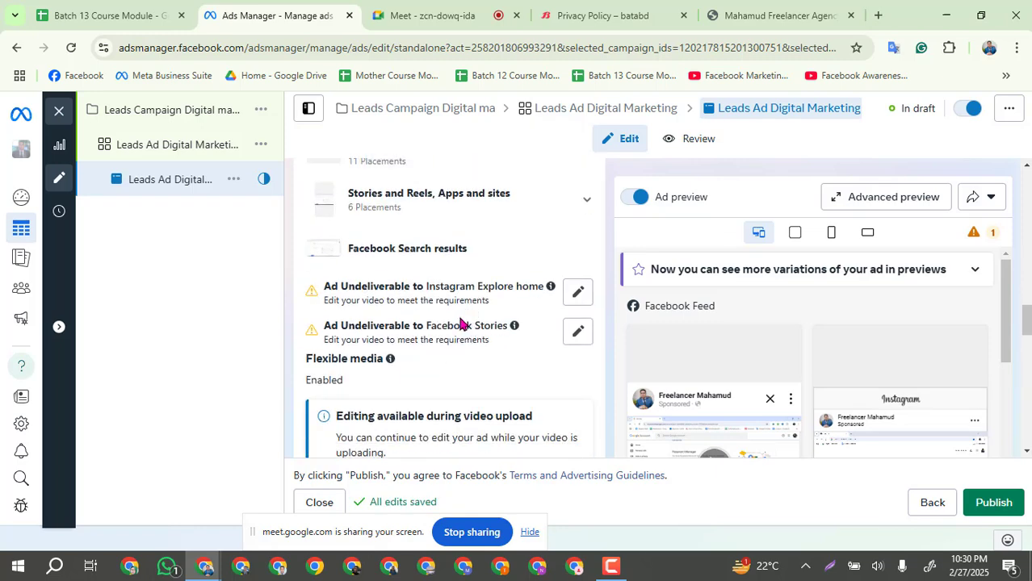
scroll(460, 323, down, 4)
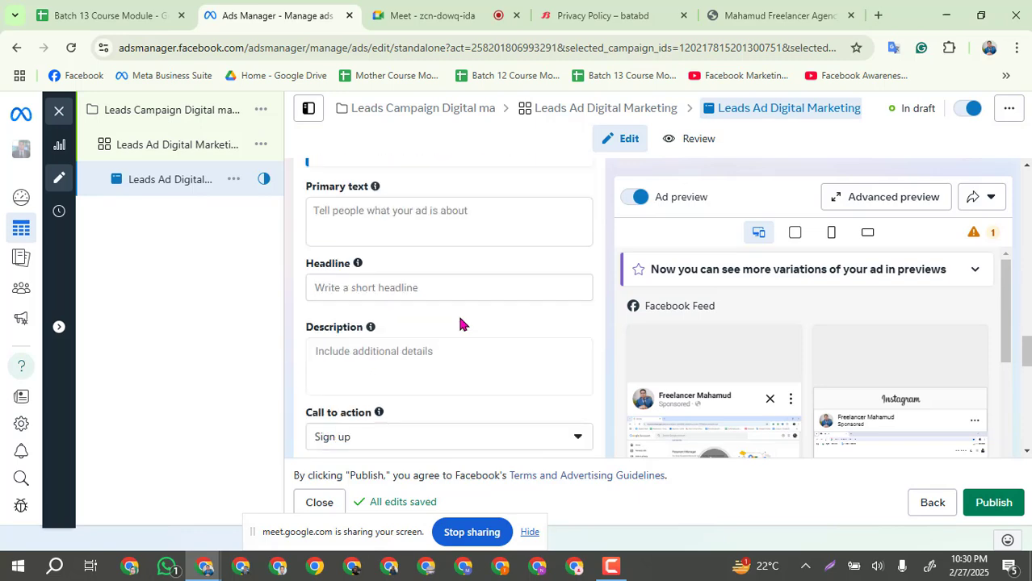
scroll(458, 316, up, 10)
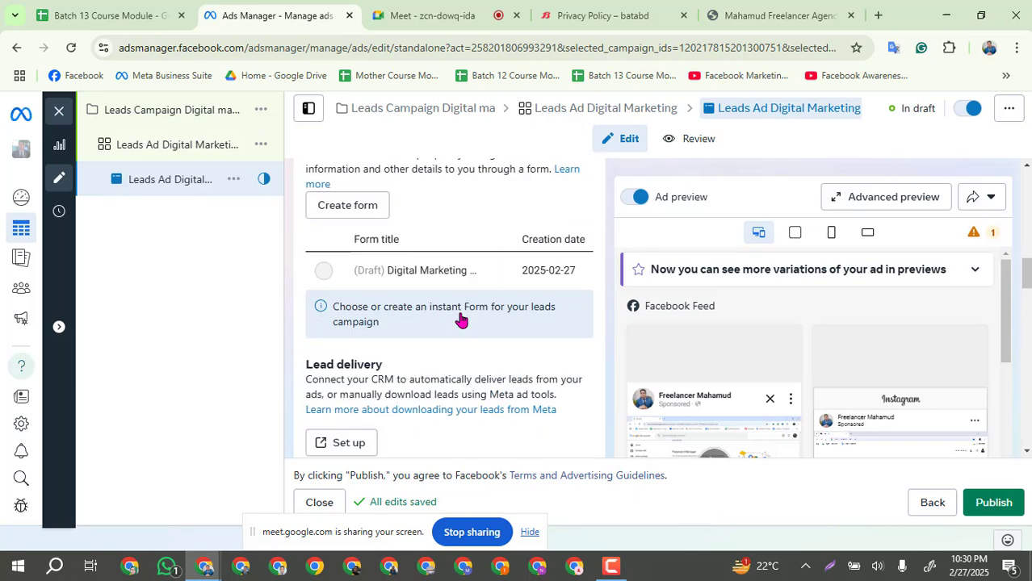
scroll(460, 319, down, 3)
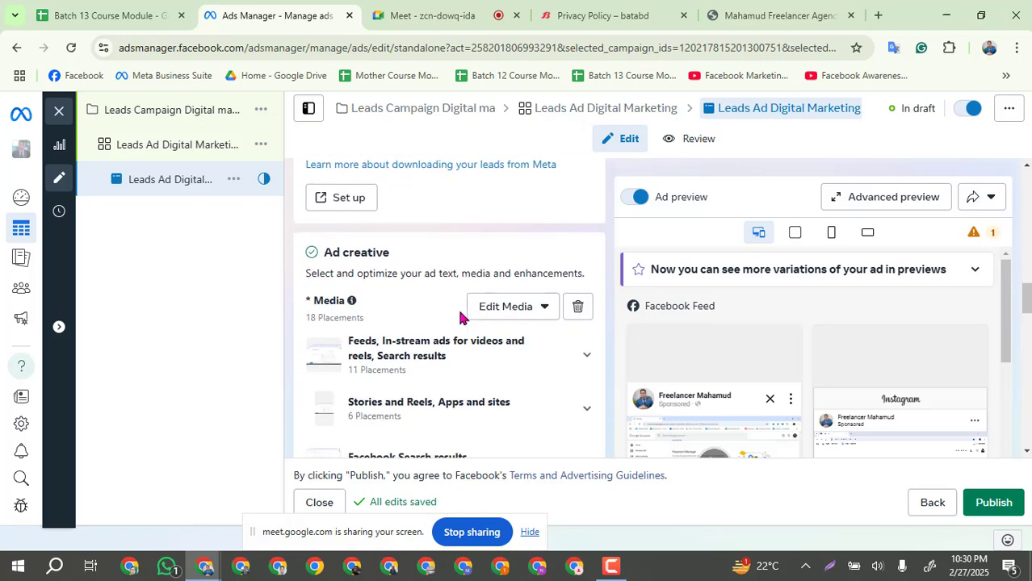
scroll(460, 317, down, 5)
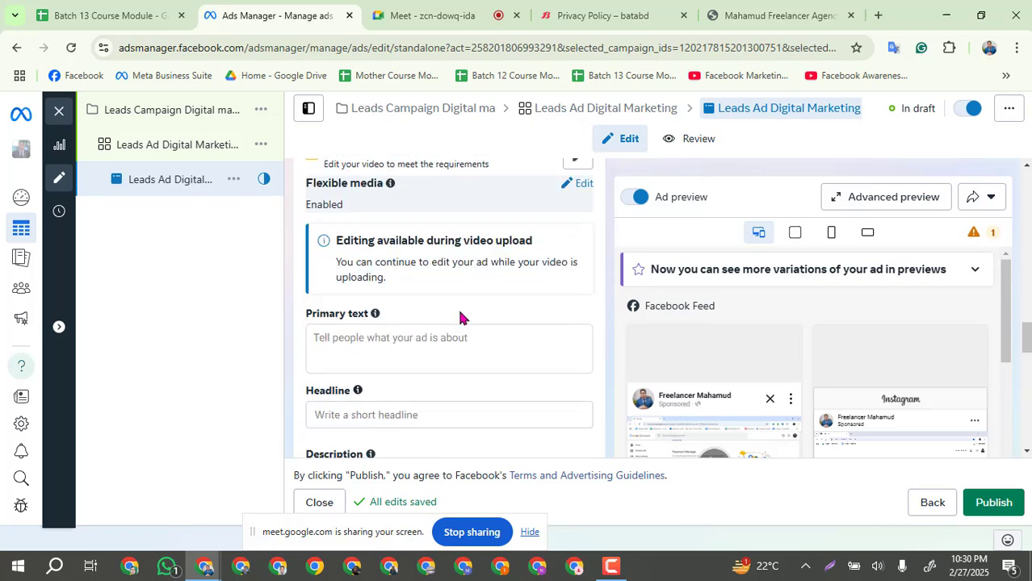
scroll(461, 317, down, 1)
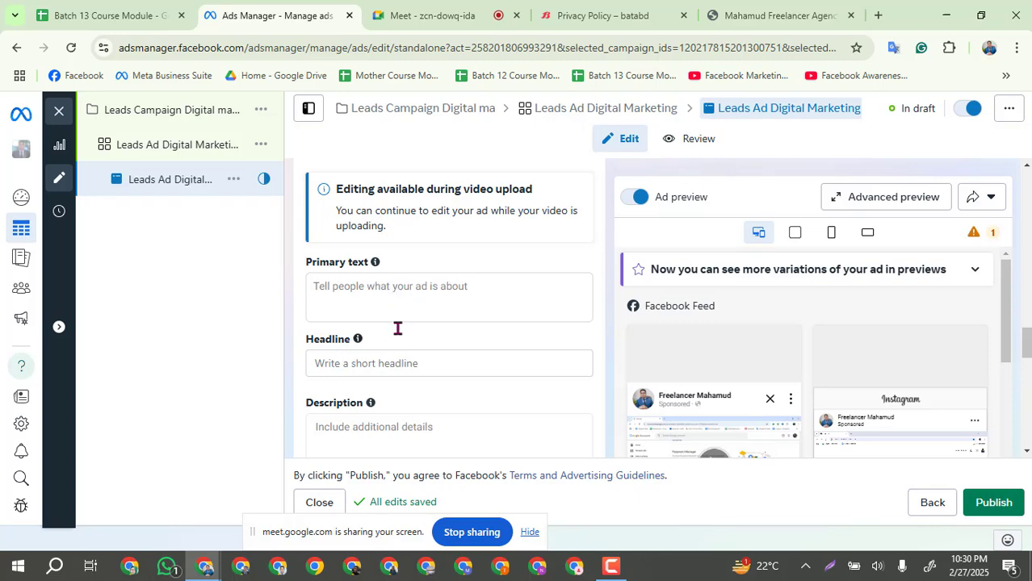
scroll(402, 355, down, 2)
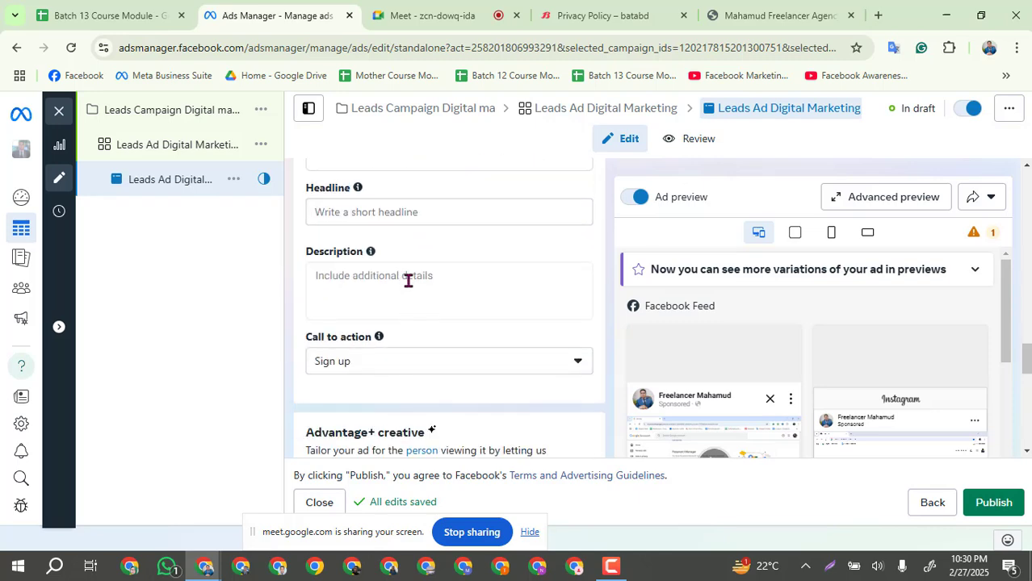
scroll(401, 286, down, 2)
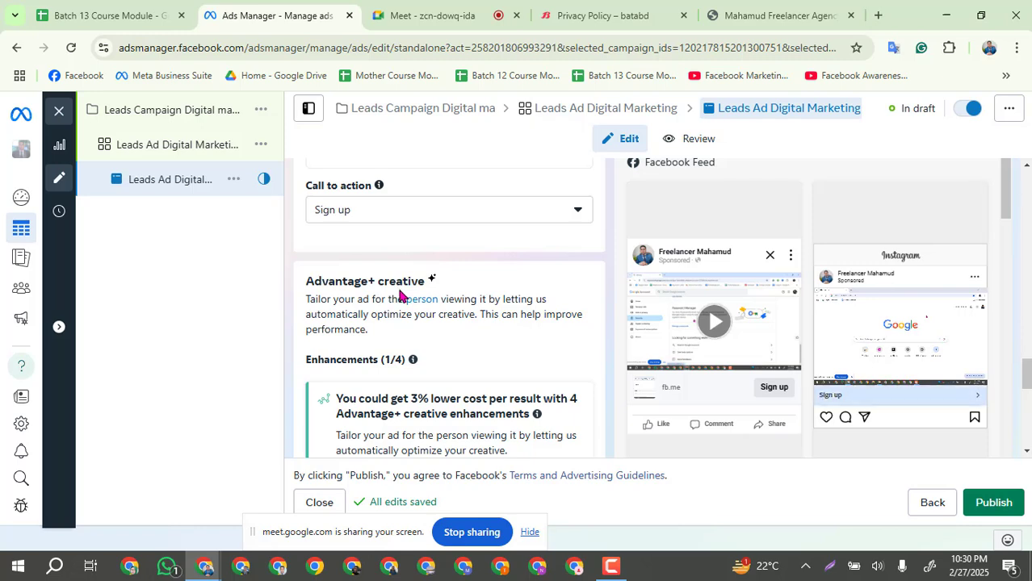
scroll(399, 292, down, 4)
scroll(399, 289, down, 1)
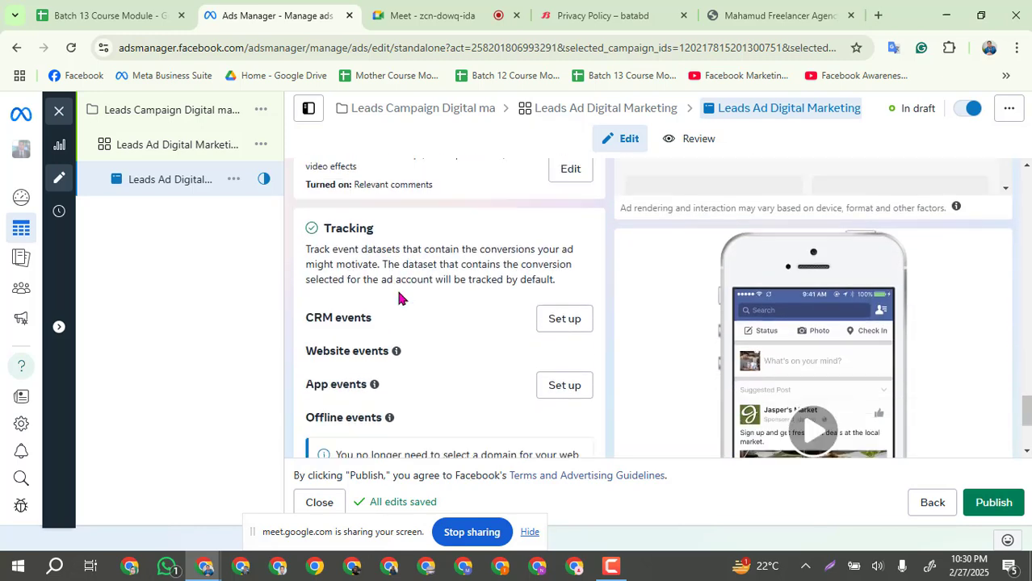
scroll(399, 296, down, 2)
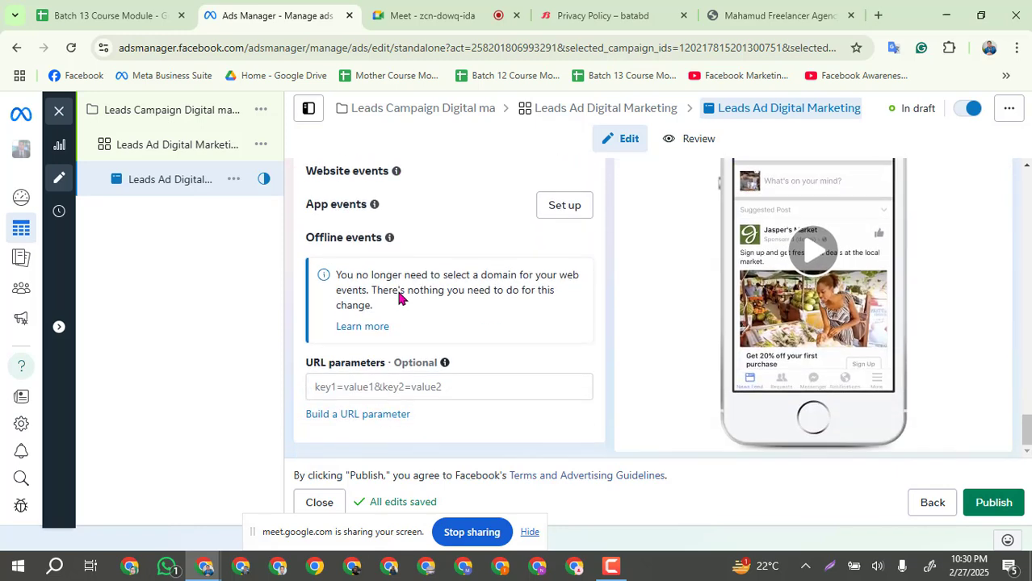
Step: Check back through the ad's empty text fields, undeliverable placements, lead delivery and instant form sections
scroll(395, 291, up, 3)
scroll(395, 291, up, 5)
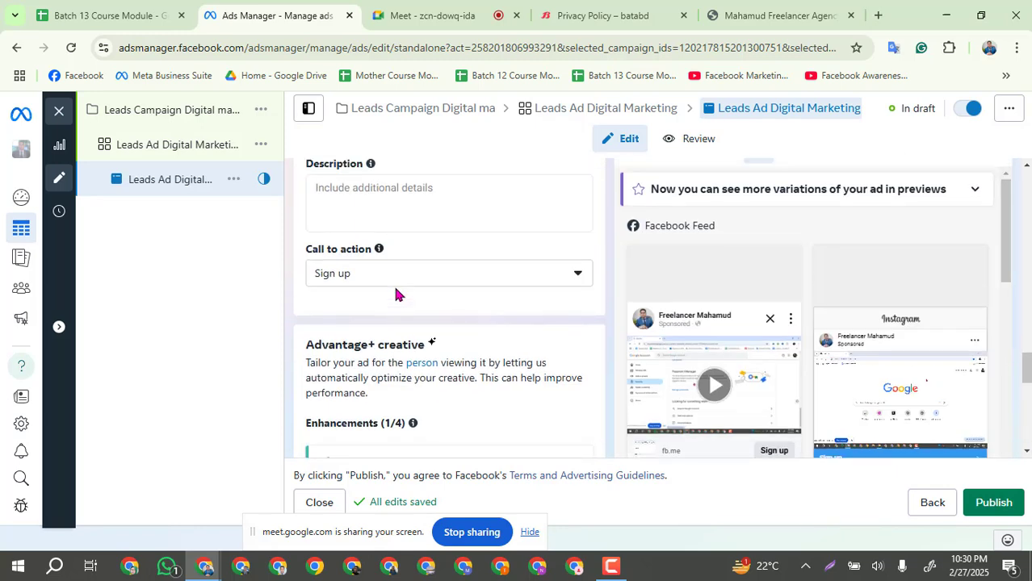
scroll(396, 295, up, 2)
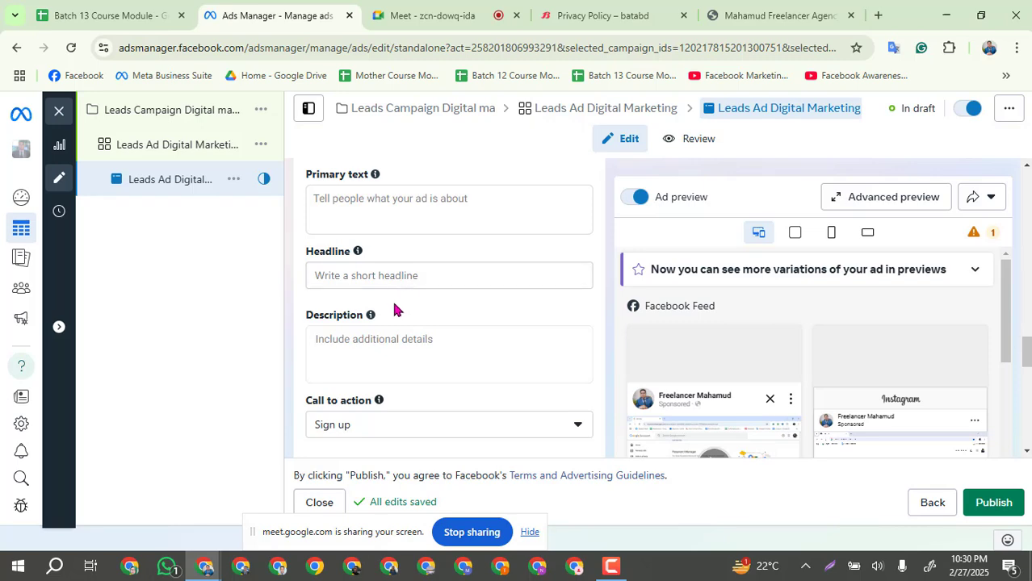
scroll(363, 247, up, 2)
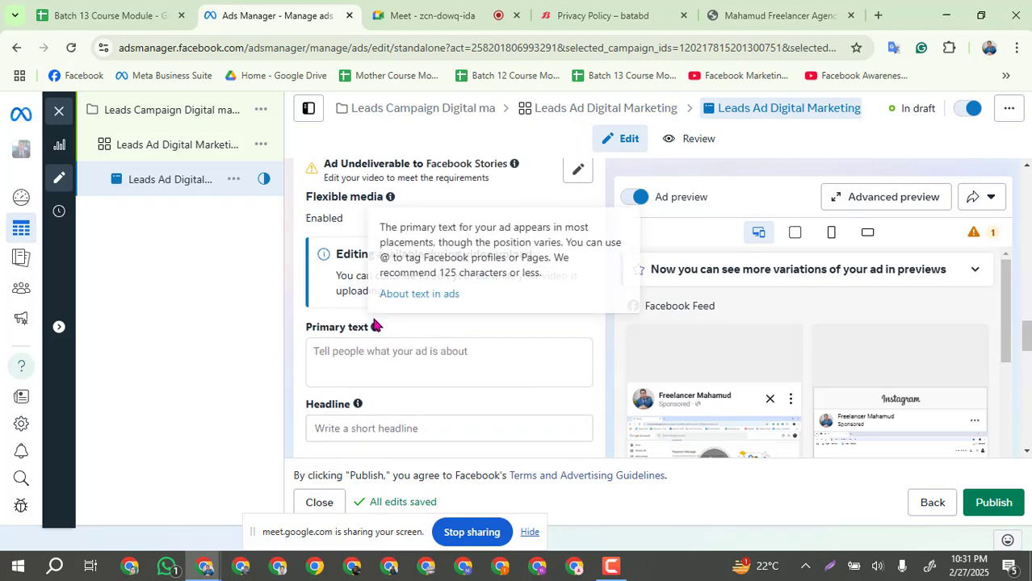
scroll(374, 323, up, 1)
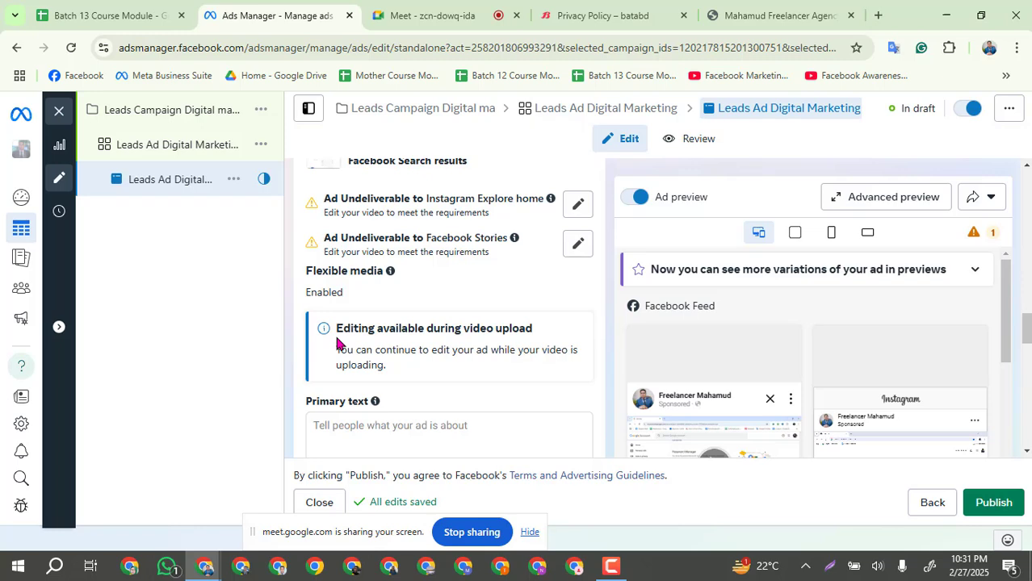
scroll(336, 340, up, 2)
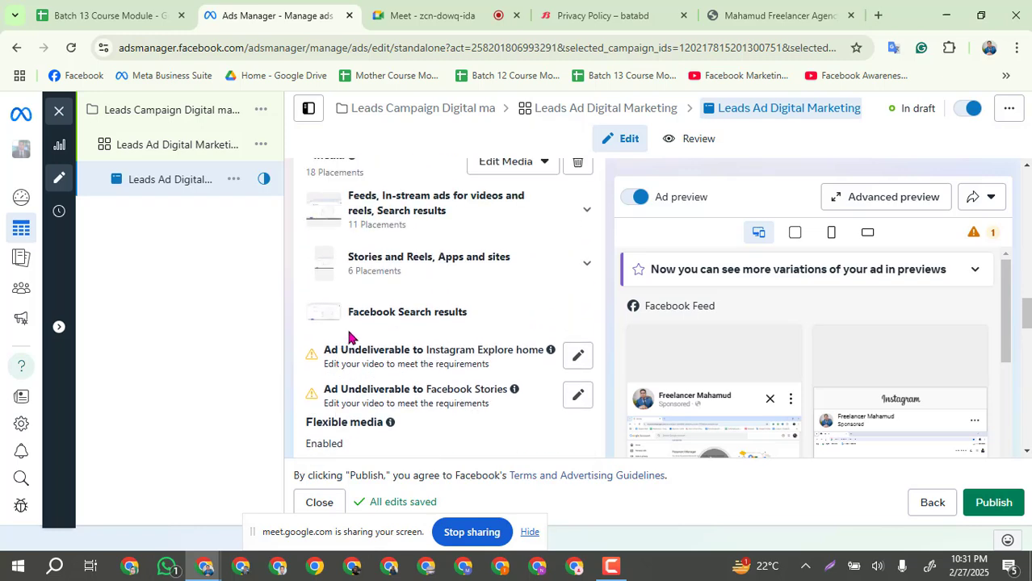
scroll(350, 337, up, 1)
scroll(349, 338, up, 2)
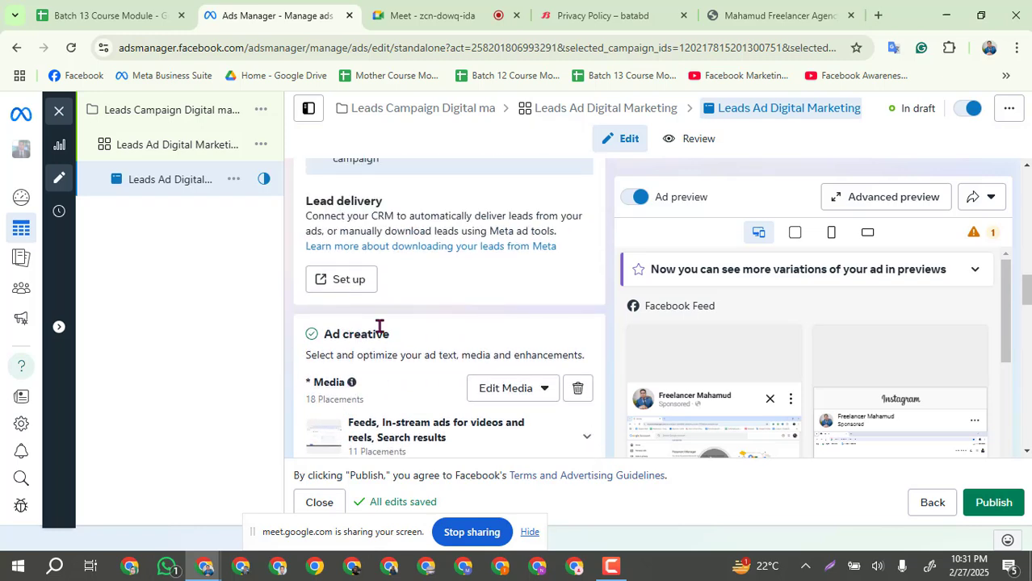
scroll(380, 331, up, 1)
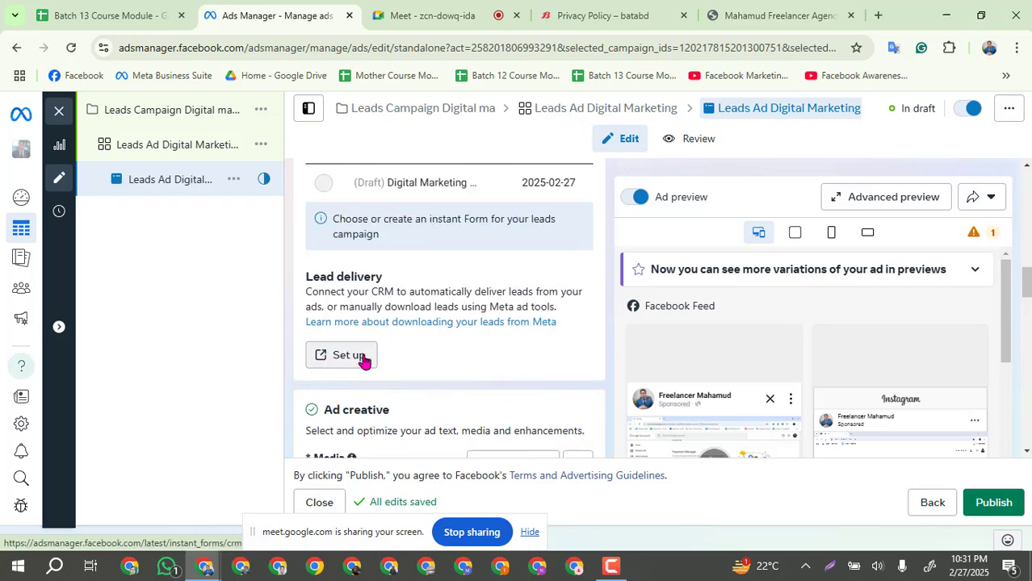
scroll(362, 359, up, 2)
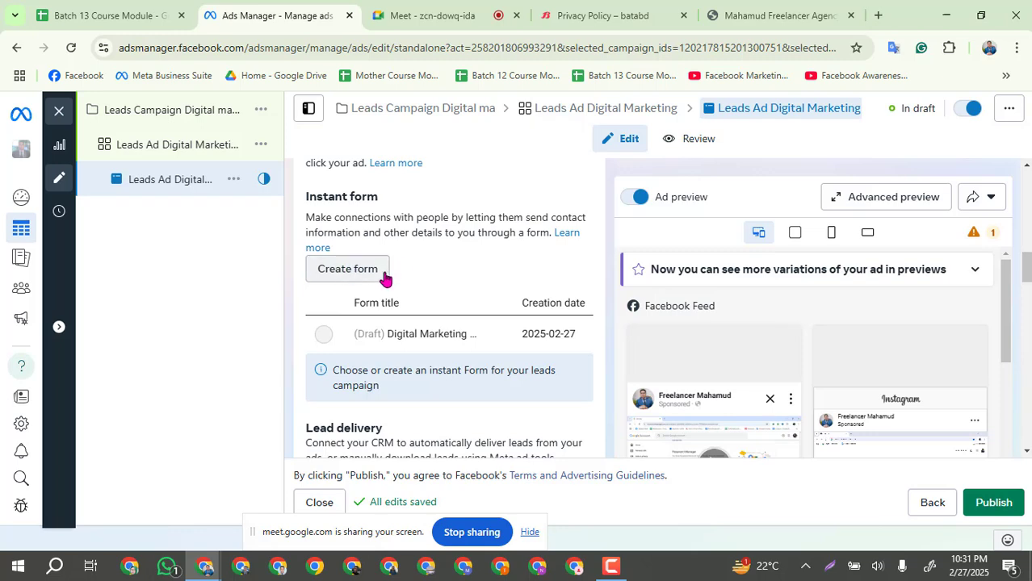
scroll(386, 278, up, 2)
Step: Enter "Form fill up the free digital marketing guideline" as the ad's primary text
scroll(386, 278, down, 7)
scroll(385, 280, down, 5)
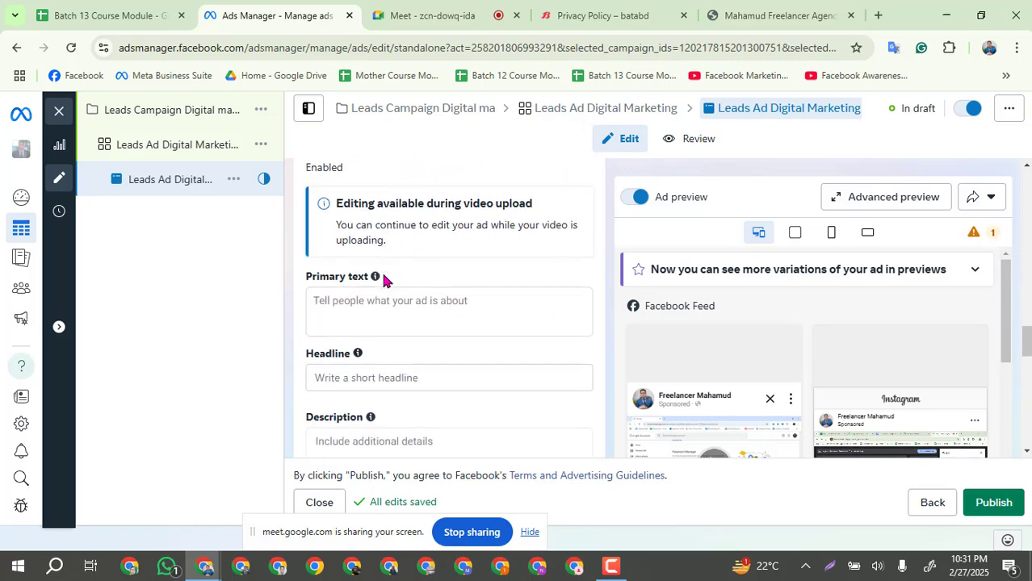
click(365, 281)
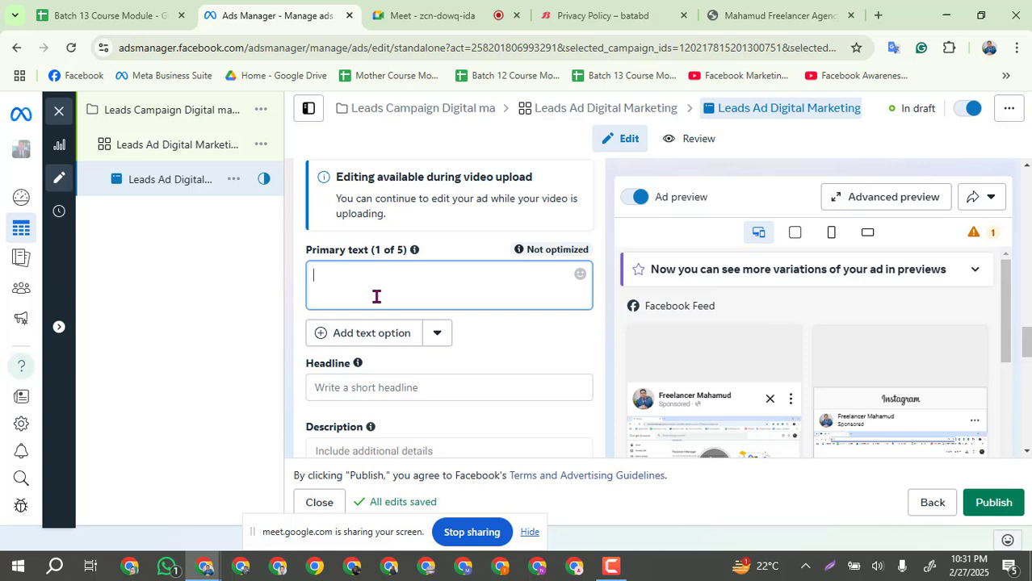
text(Form fi)
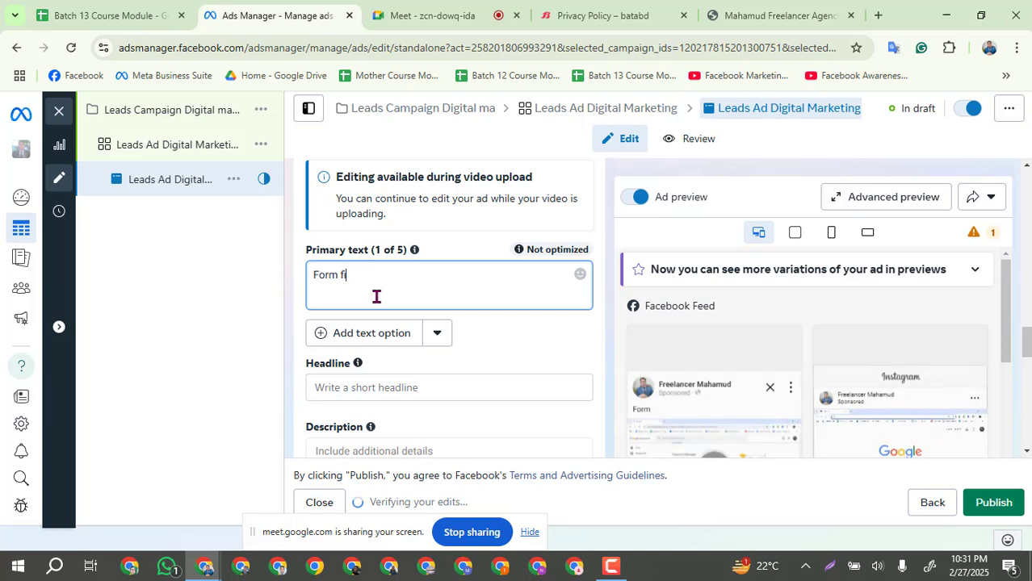
text(ll up)
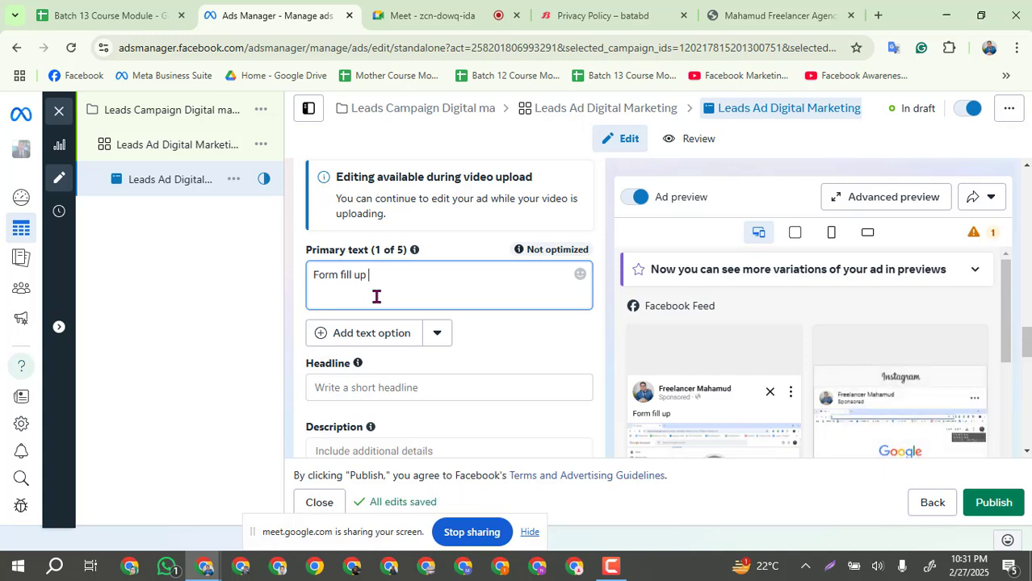
text(the )
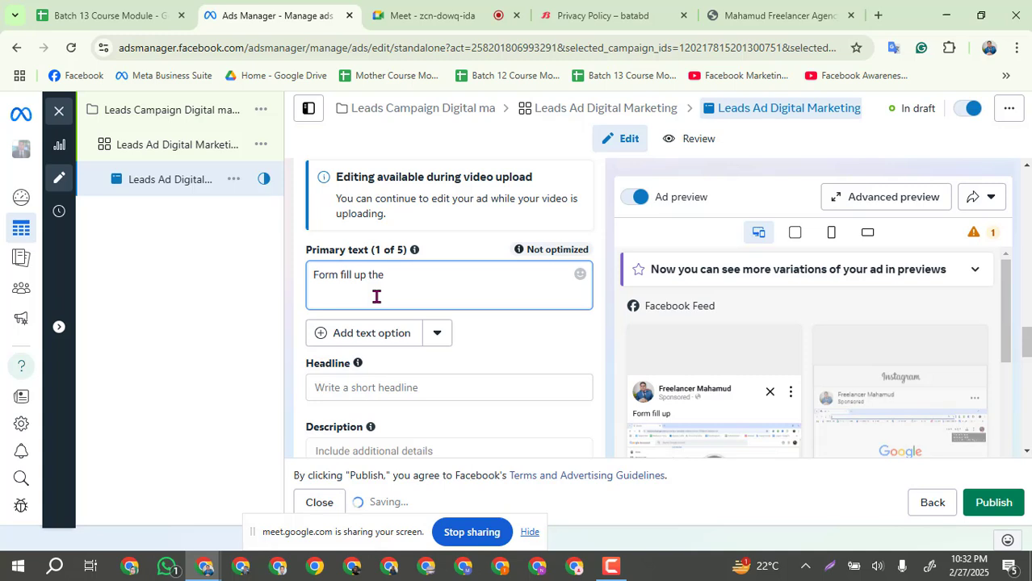
text(free)
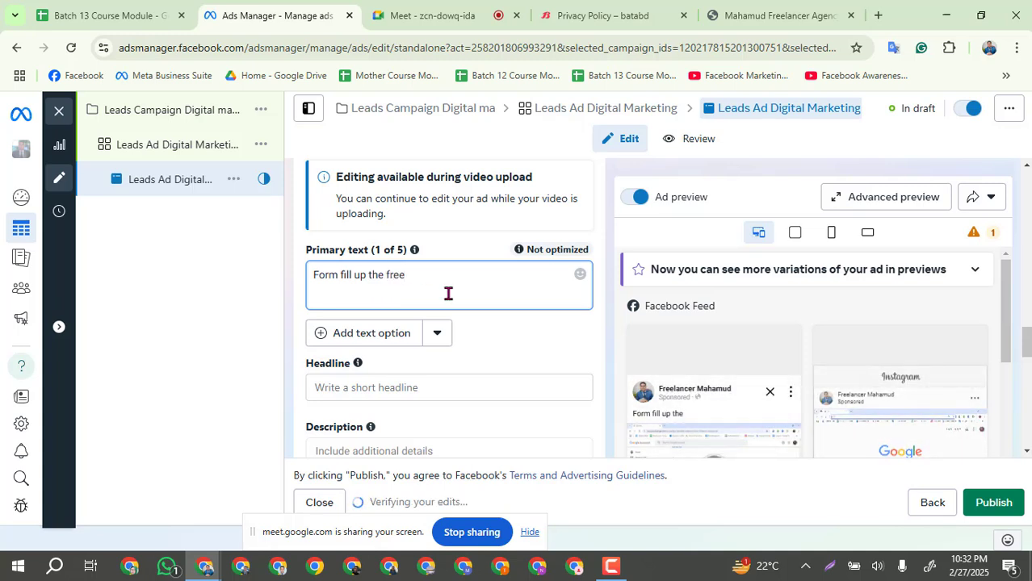
text( digi)
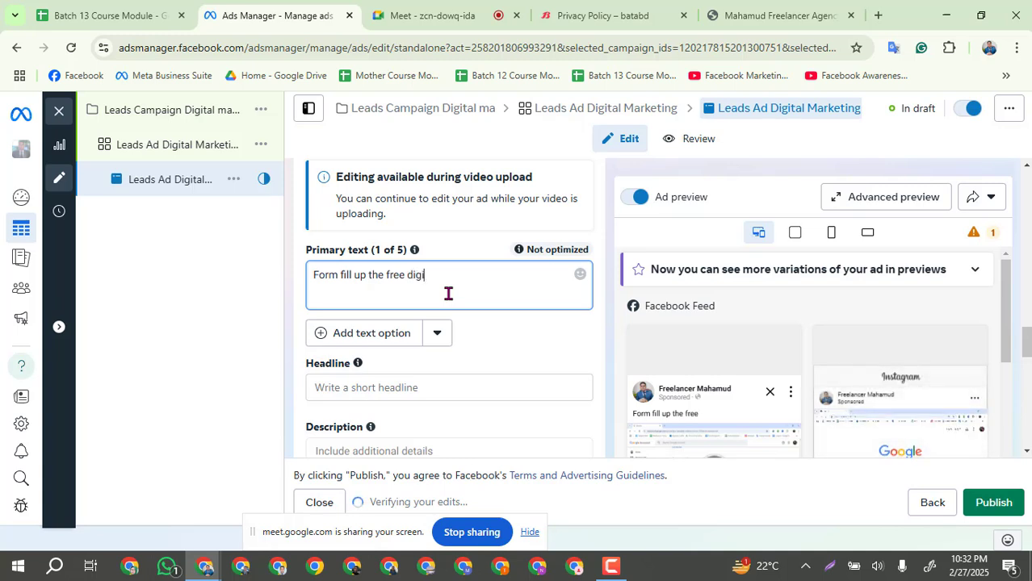
text(tal)
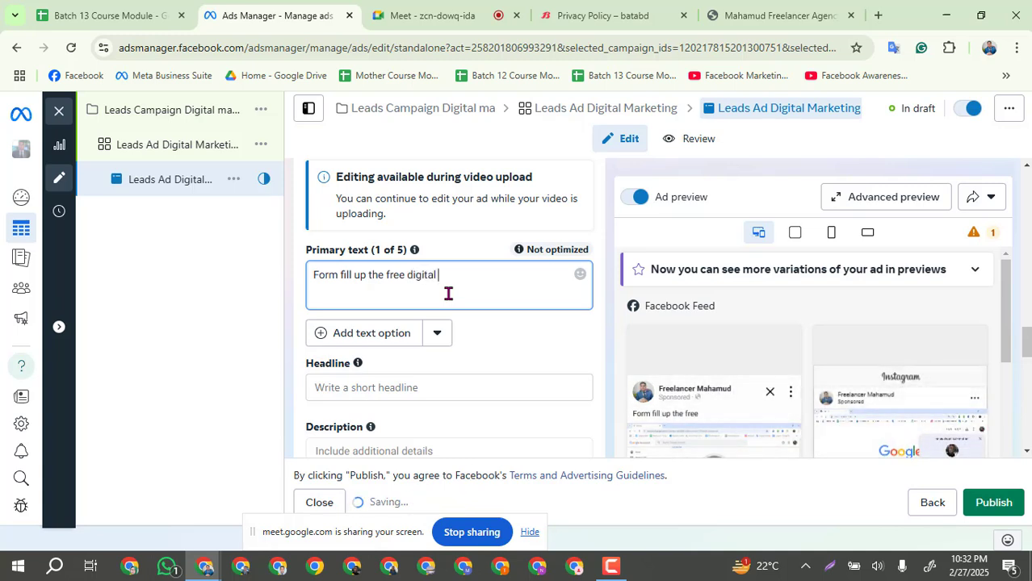
text(marketing)
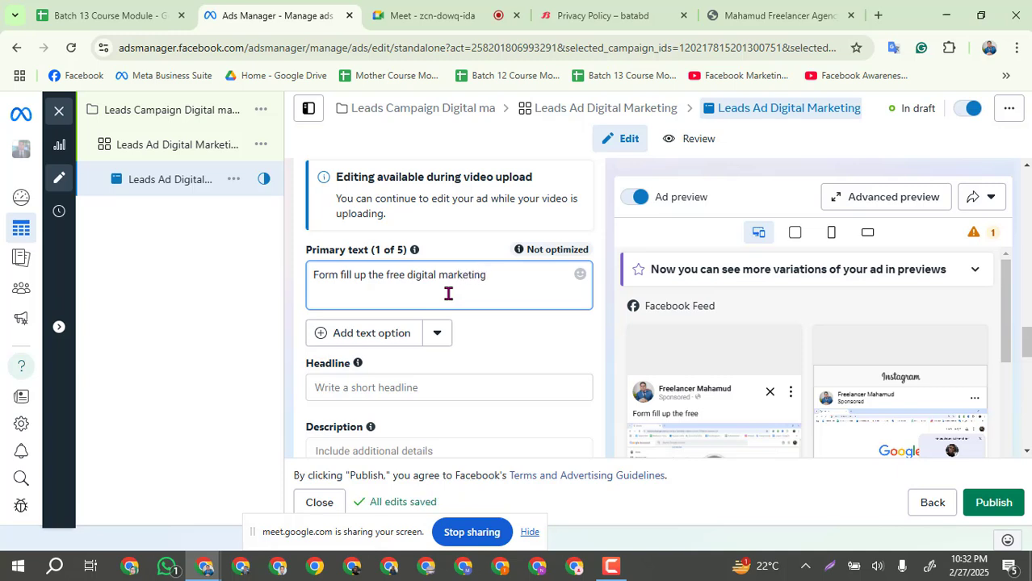
text( gui)
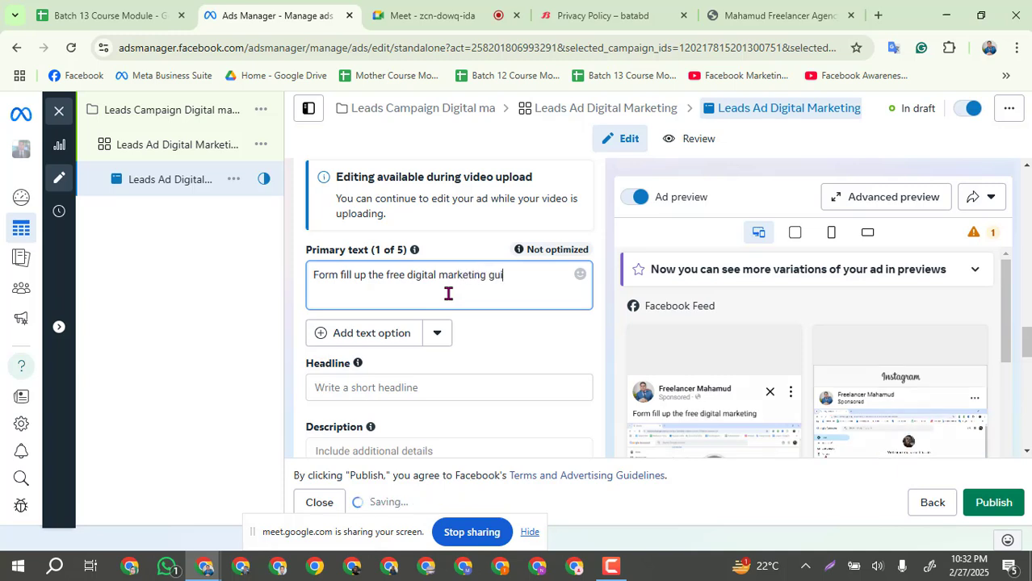
text(deline)
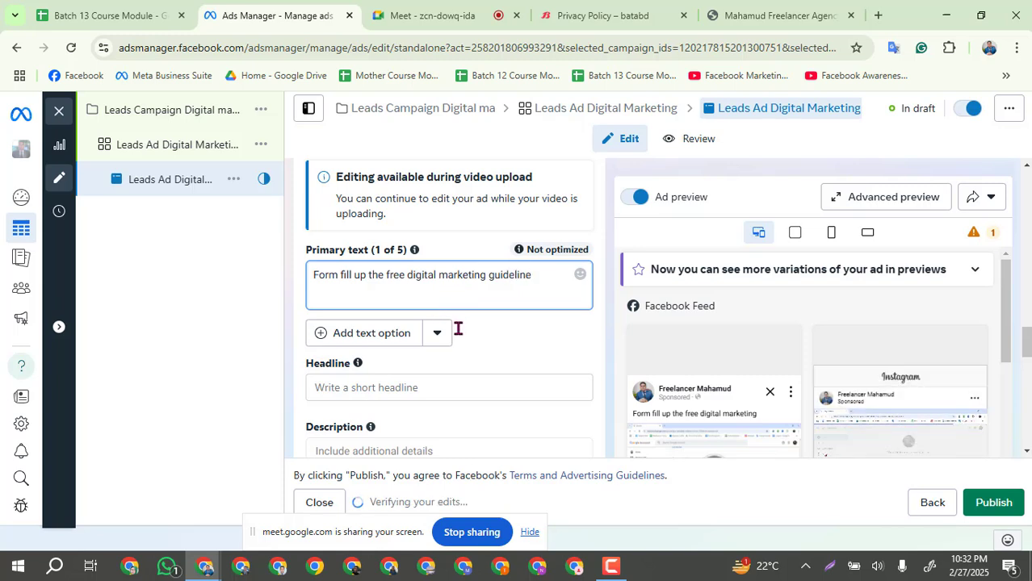
Step: Set the ad's headline to "Free digital marketing guideline", reusing the "digital marketing guideline" wording from the primary text
scroll(458, 328, down, 2)
scroll(435, 311, down, 1)
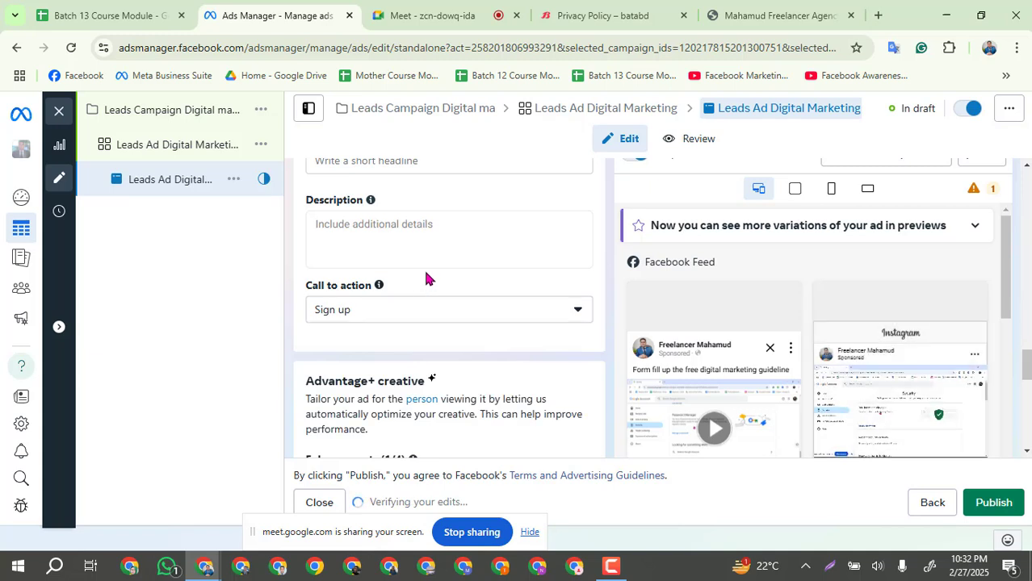
scroll(426, 276, up, 1)
click(406, 236)
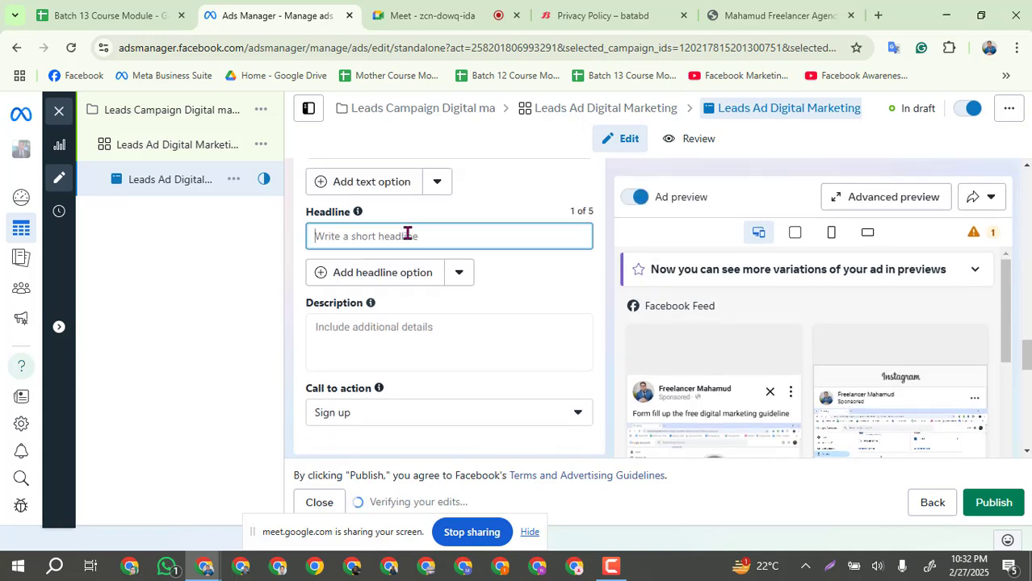
text(Free)
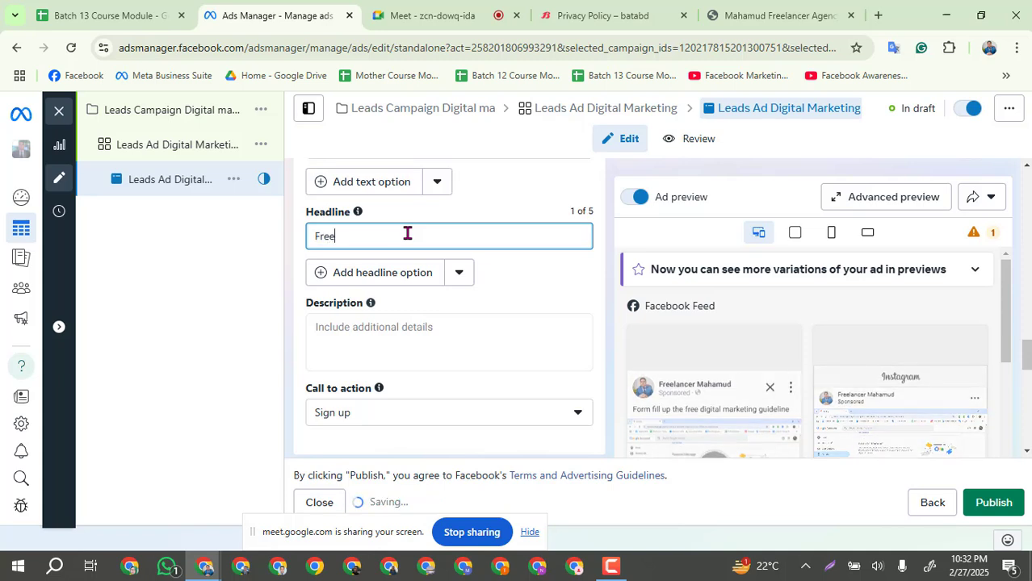
scroll(408, 228, up, 1)
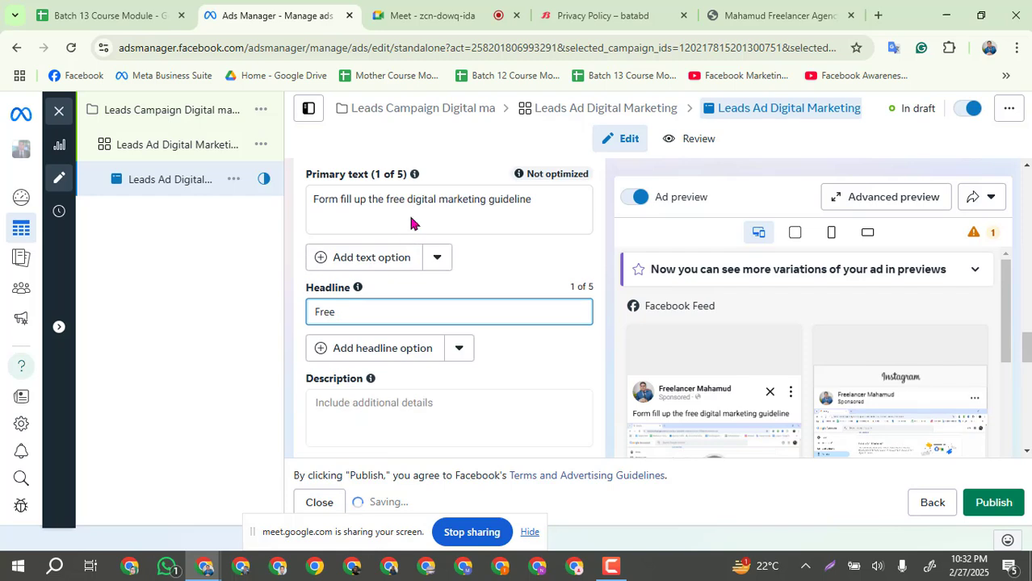
drag(409, 200, 532, 200)
key(ctrl+c)
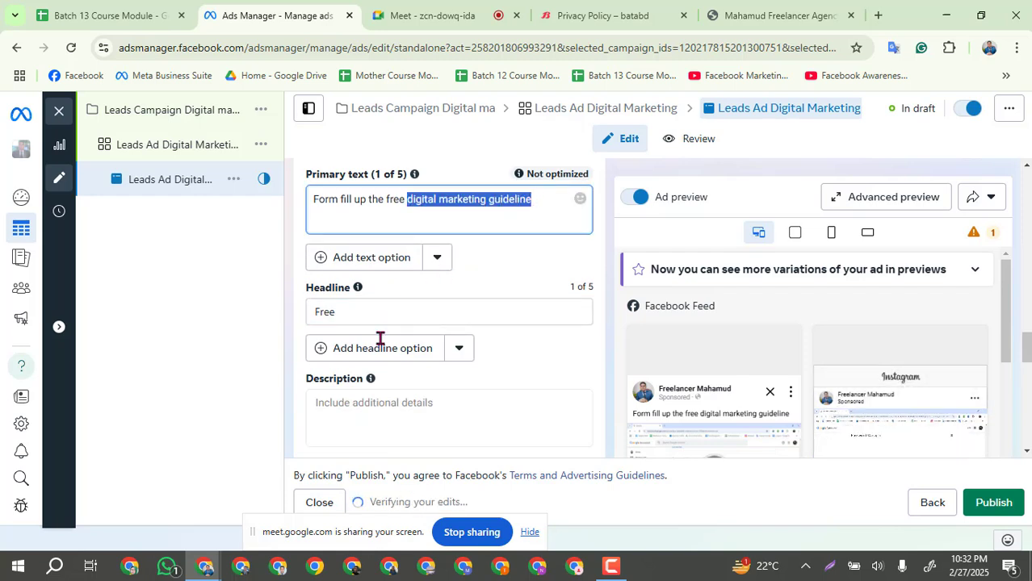
click(348, 313)
key(ctrl+v)
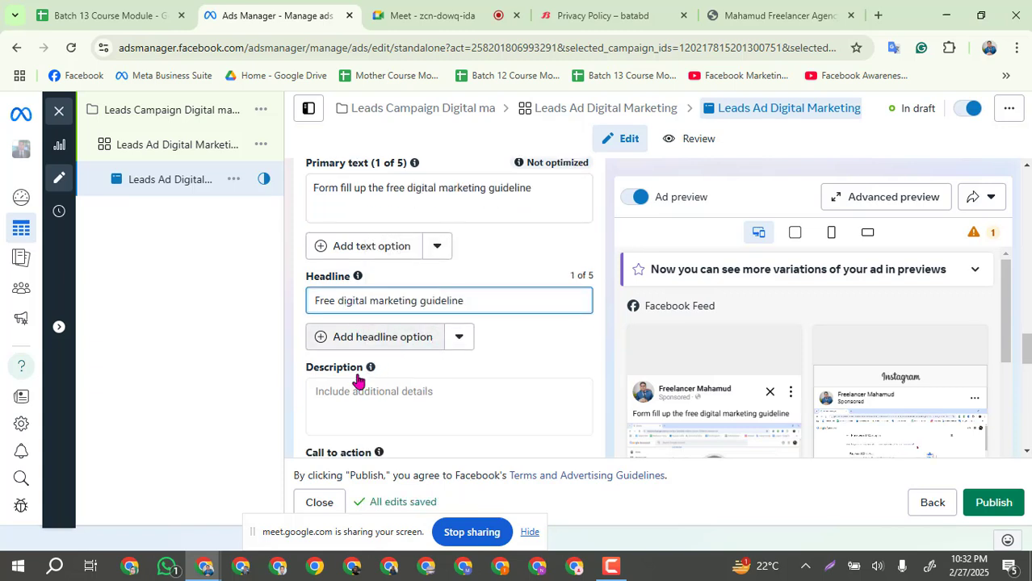
Step: Copy "digital marketing guideline" from the headline into the ad's description and capitalize its first letter
scroll(358, 381, down, 1)
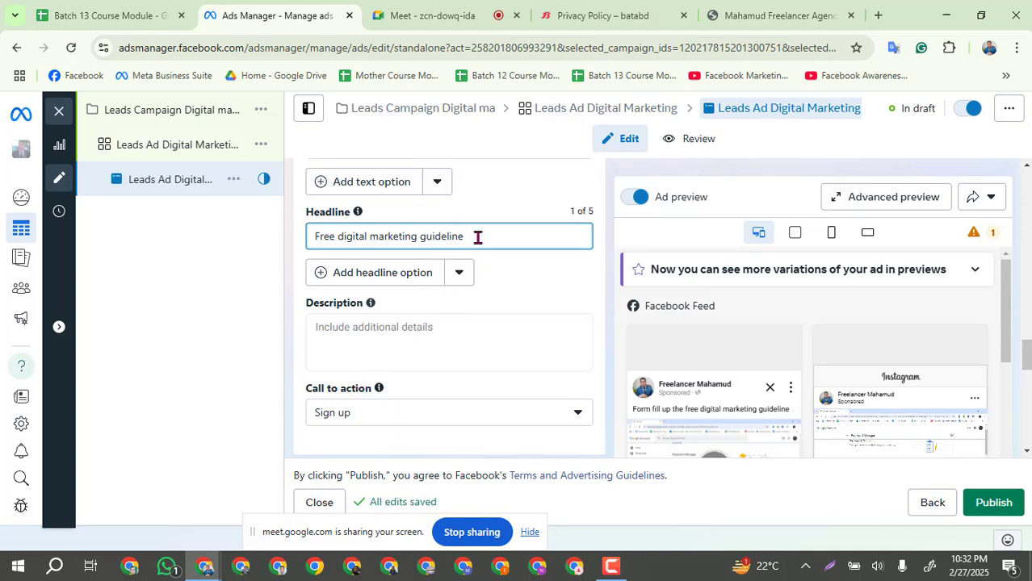
drag(478, 238, 341, 247)
key(ctrl+c)
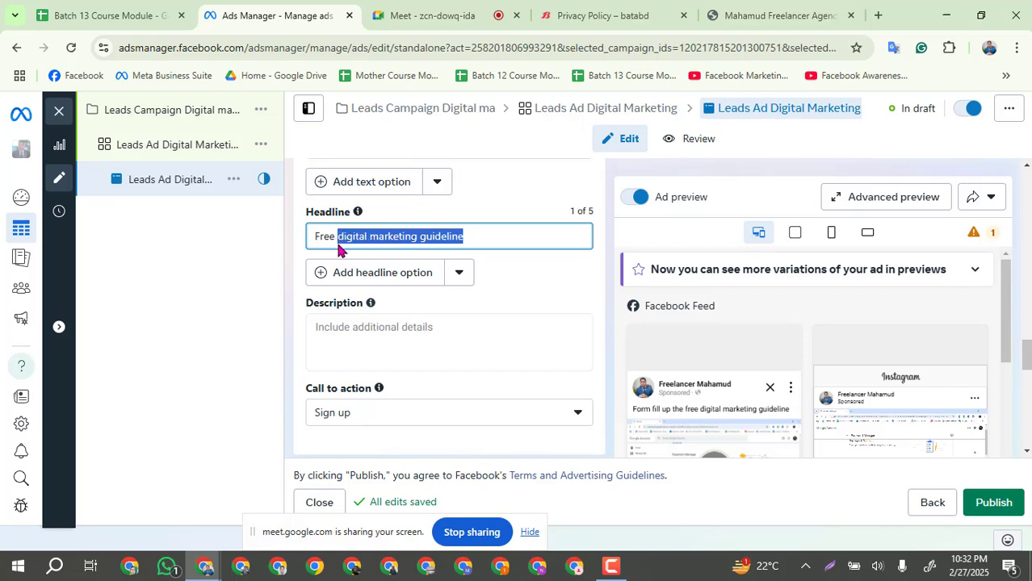
click(352, 333)
key(ctrl+v)
drag(324, 329, 309, 339)
text(D)
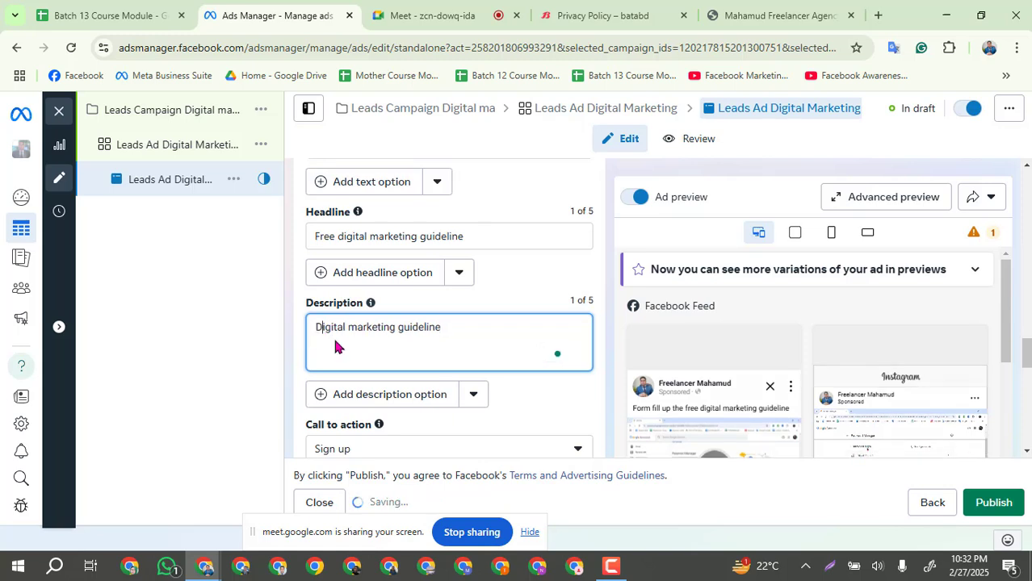
Step: Extend the description with ", How to earn" and accept the suggested correction of "guideline" to "guidelines"
click(468, 327)
text(guideline)
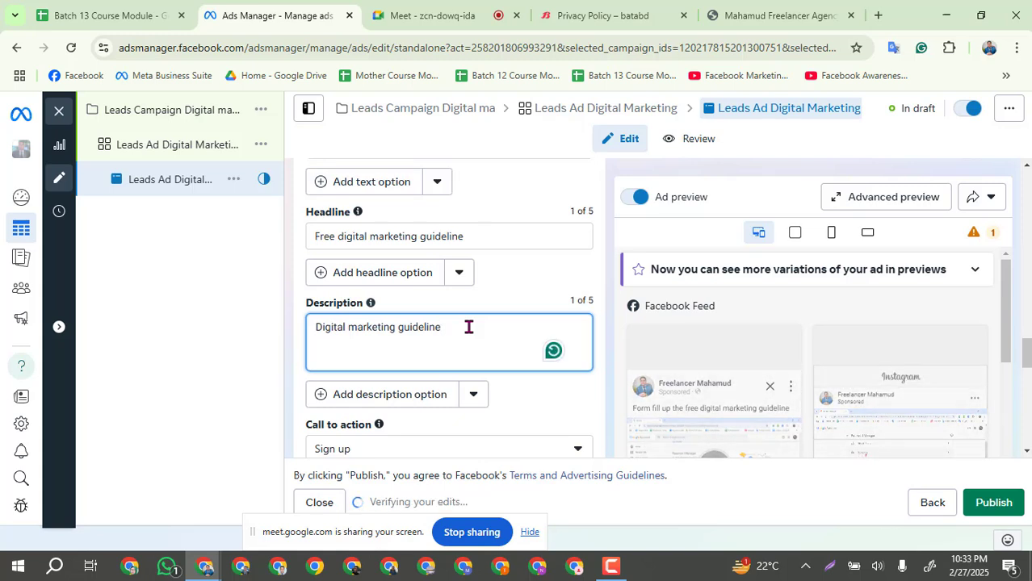
text(,)
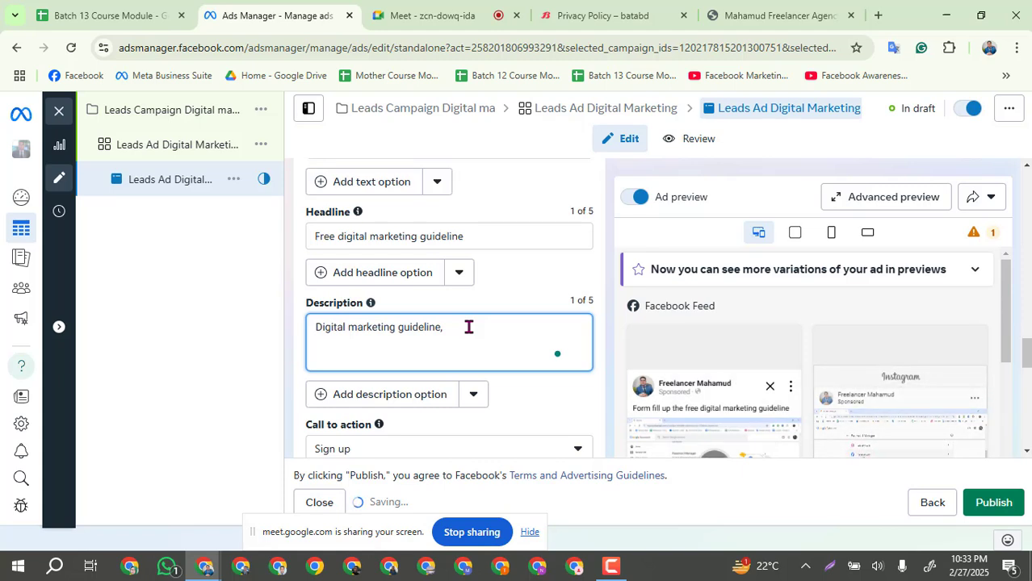
text( How to )
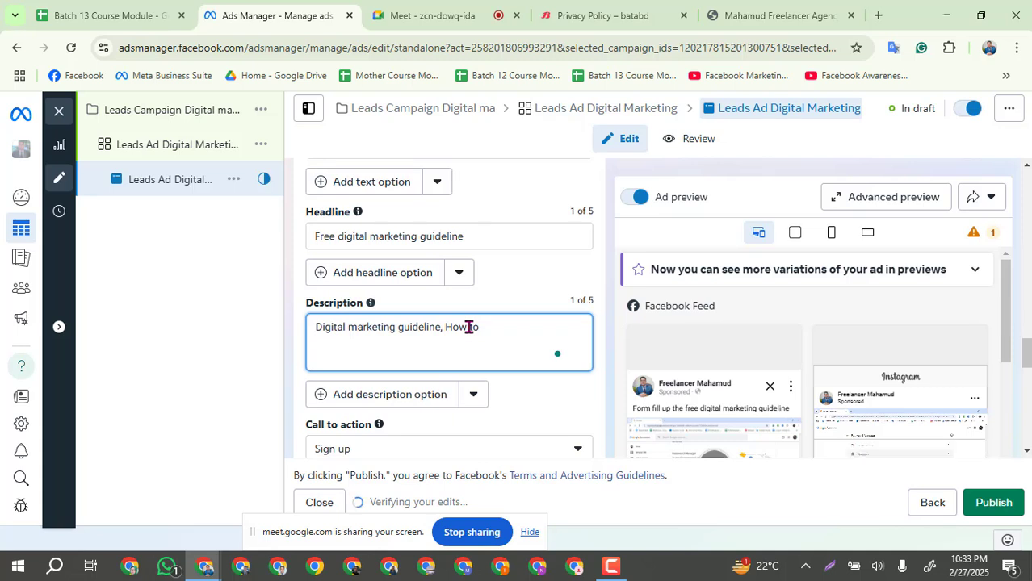
text(earn)
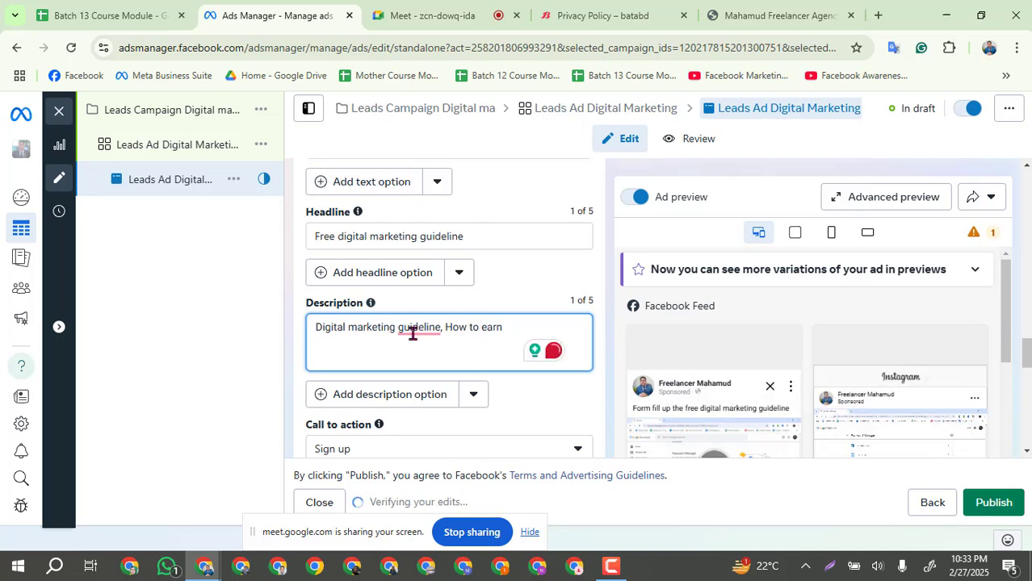
mouse_move(414, 329)
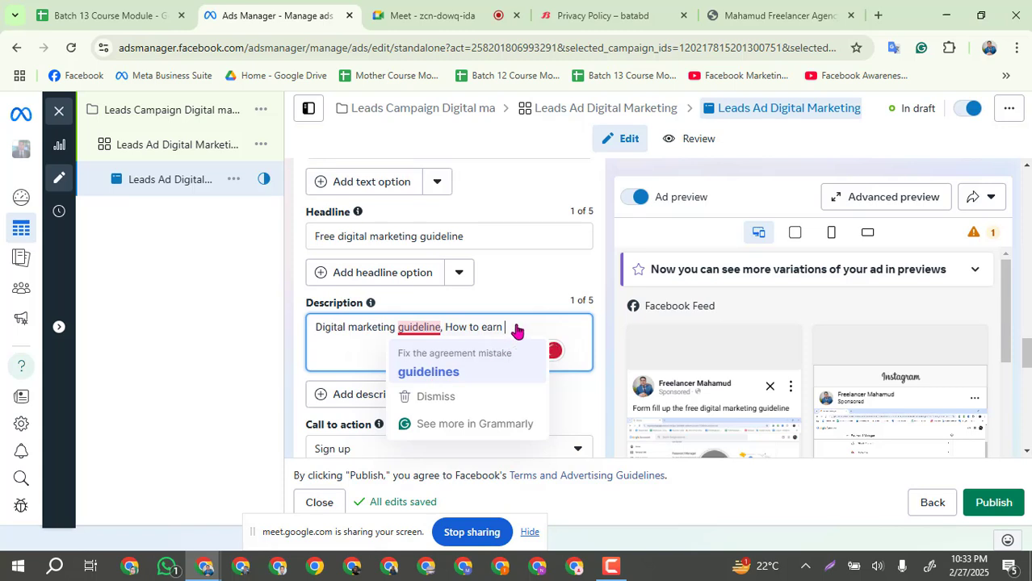
click(497, 359)
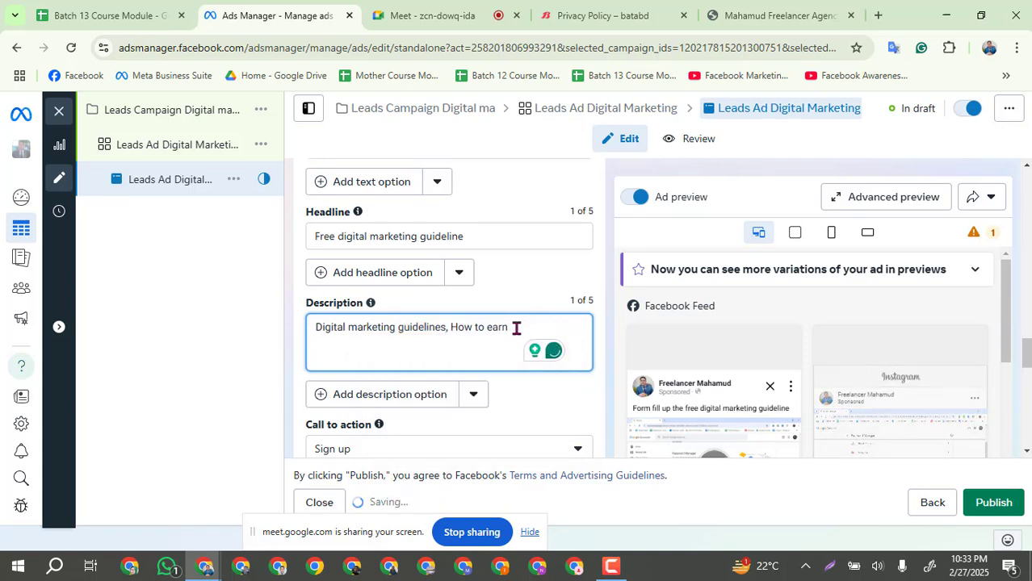
Step: Finish the description with "Digital Marketing" after "How to earn", with both words capitalized
text(d)
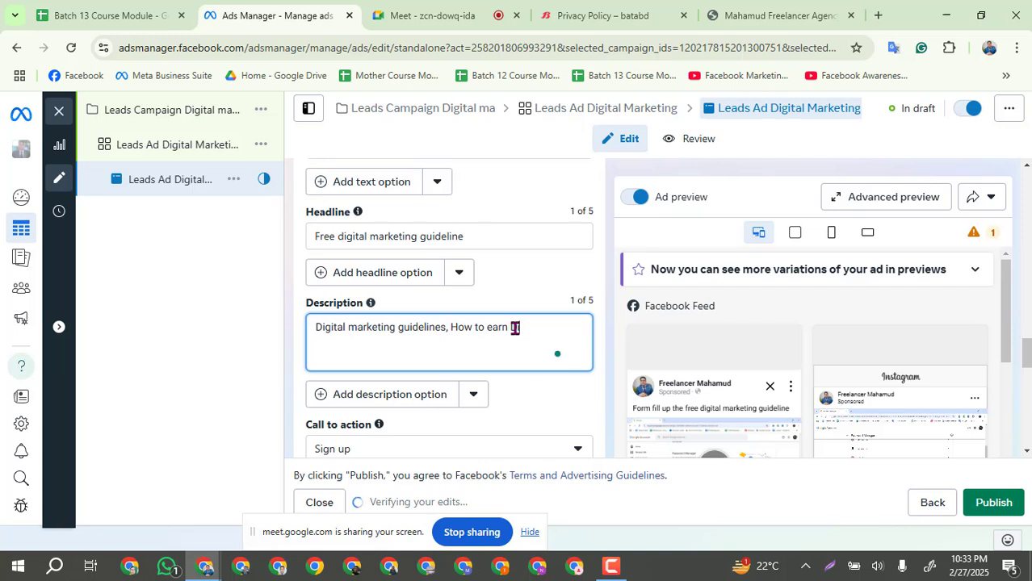
text(igi)
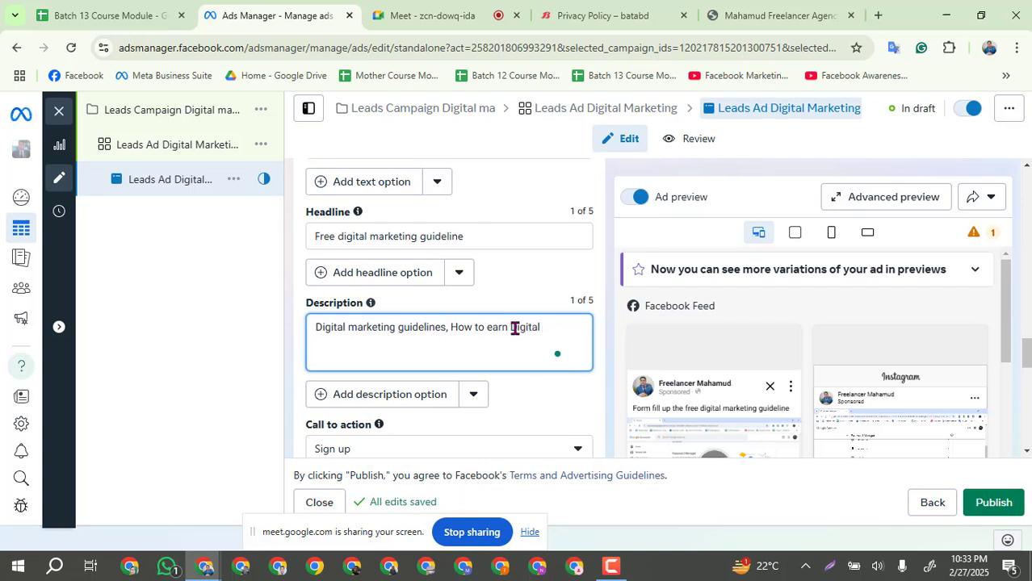
text(tal Marketing)
click(515, 327)
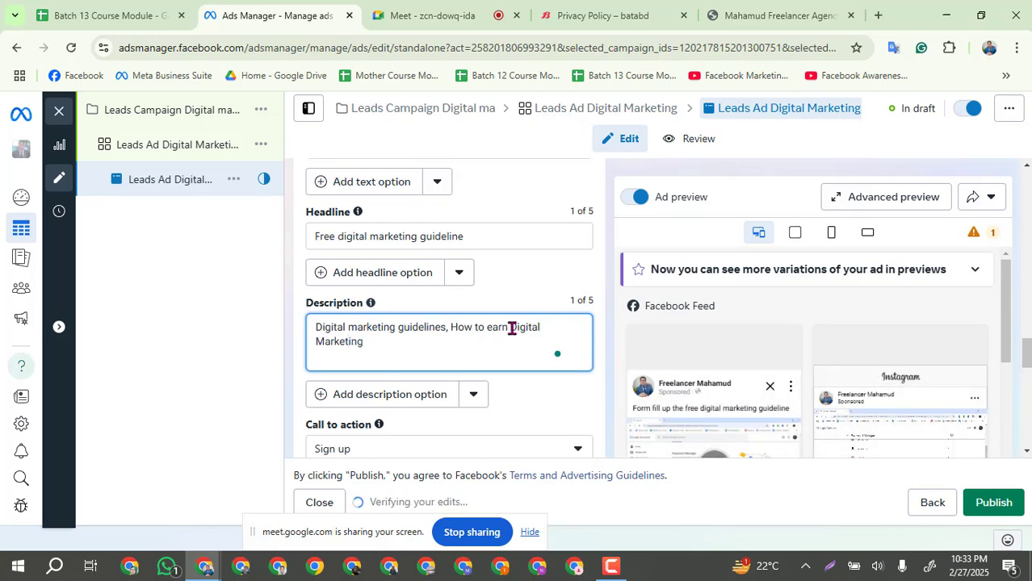
key(BackSpace)
text(D)
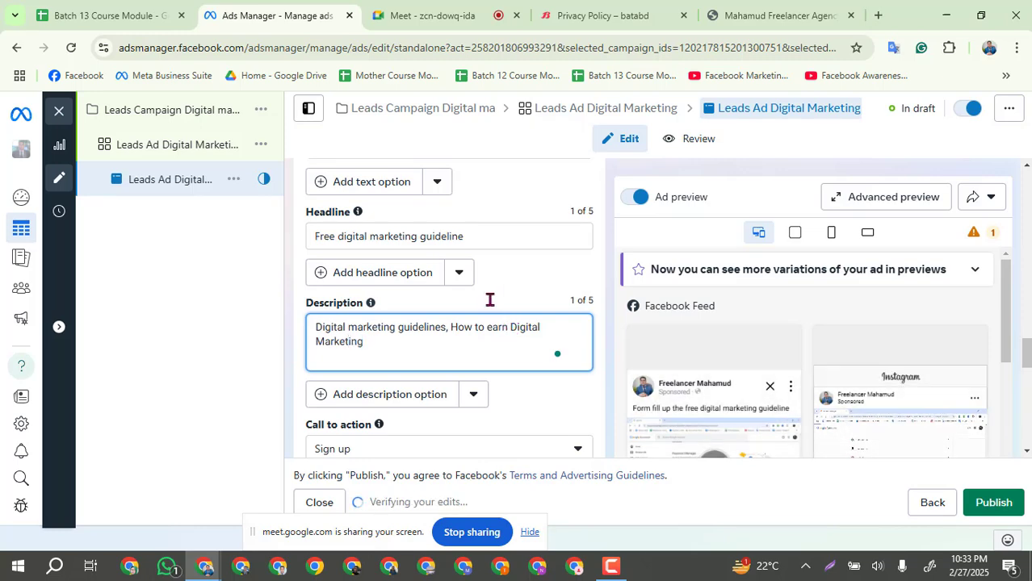
Step: Review the Facebook and Instagram feed previews for the ad's text, headline and call-to-action button
scroll(490, 299, down, 8)
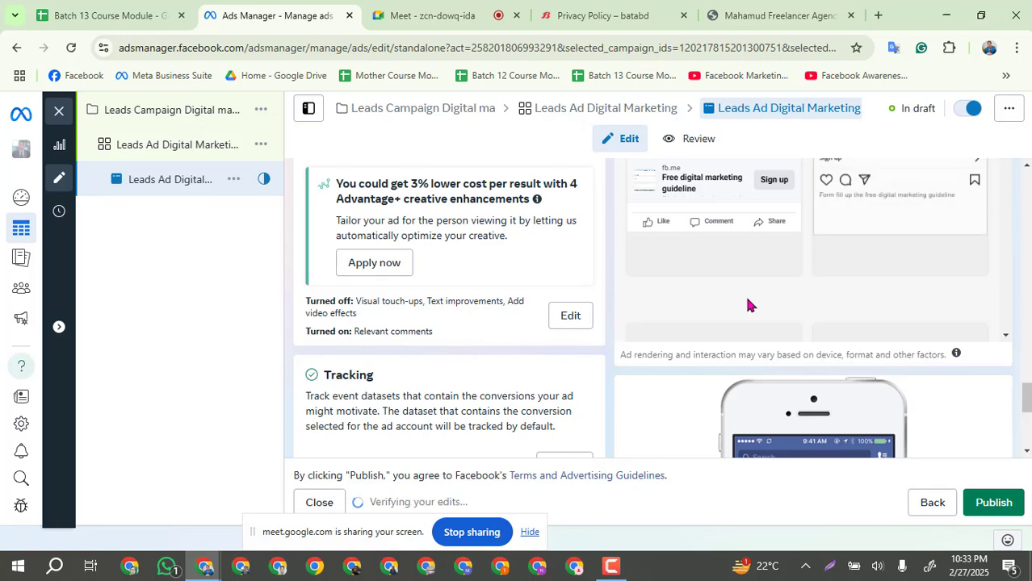
scroll(759, 303, up, 5)
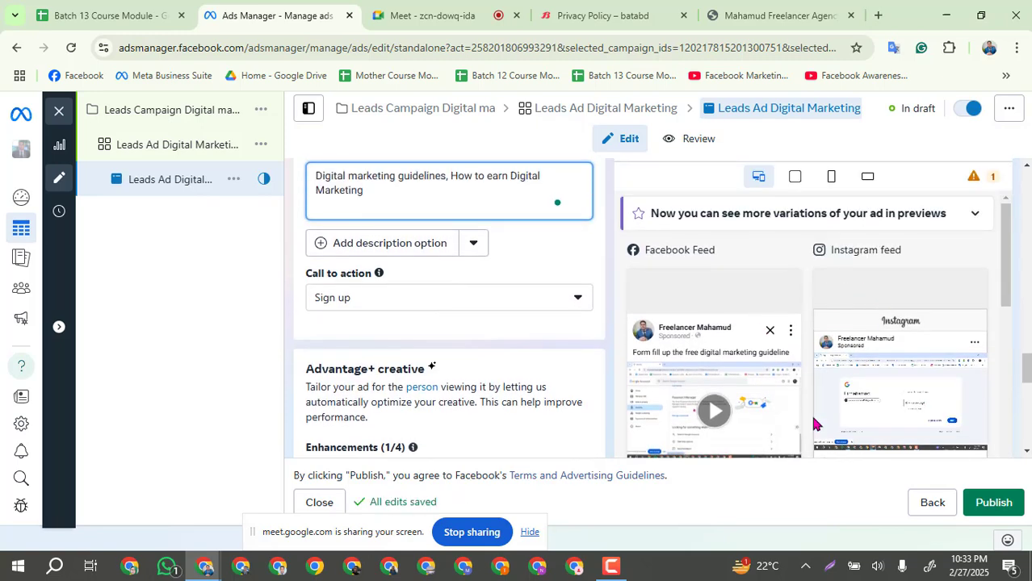
scroll(727, 355, down, 1)
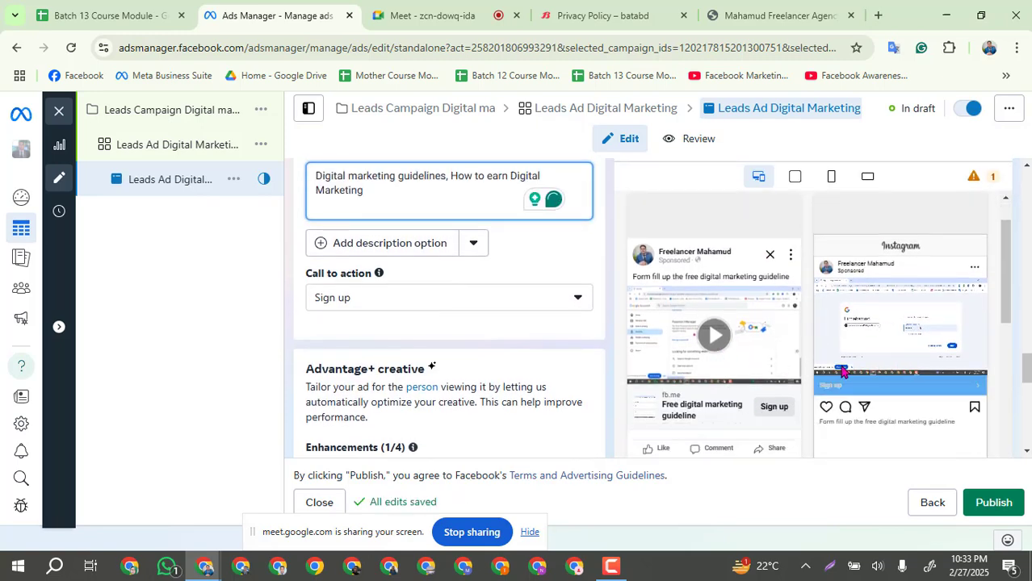
scroll(818, 347, down, 1)
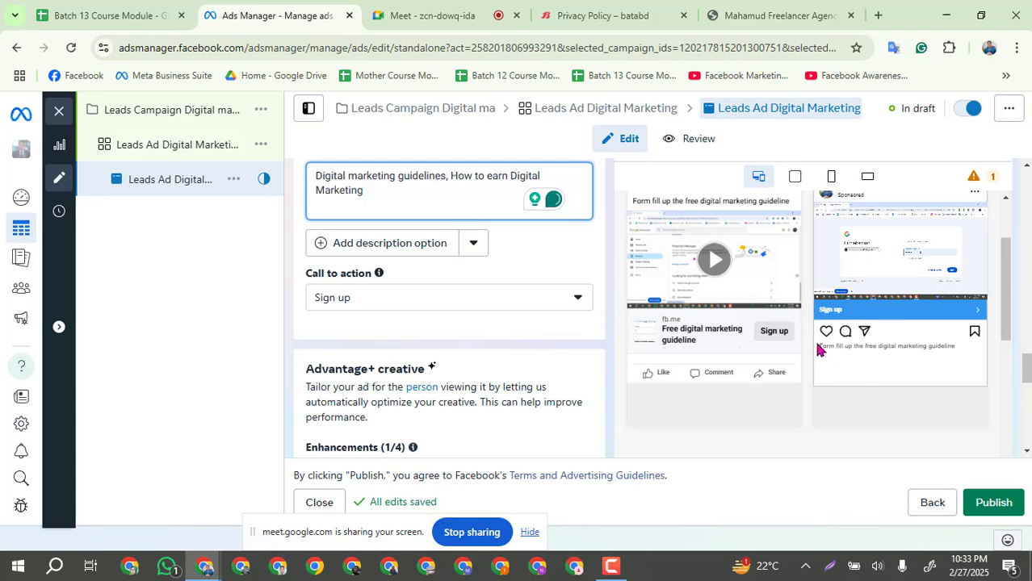
scroll(819, 350, up, 2)
scroll(820, 350, down, 1)
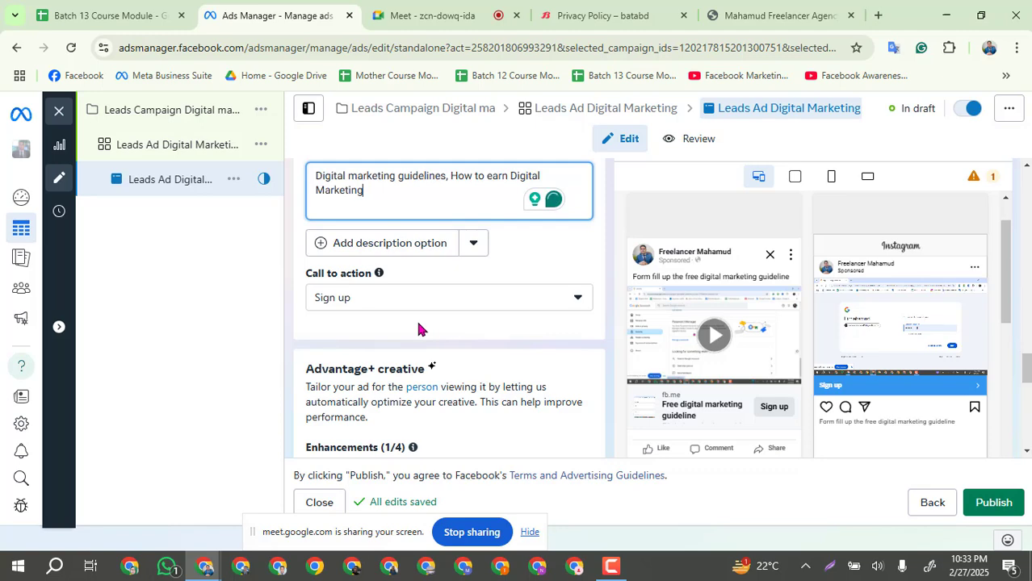
Step: Review the ad's media and text settings, format, instant form destination, creative setup and tracking sections
scroll(460, 331, up, 1)
scroll(459, 337, up, 4)
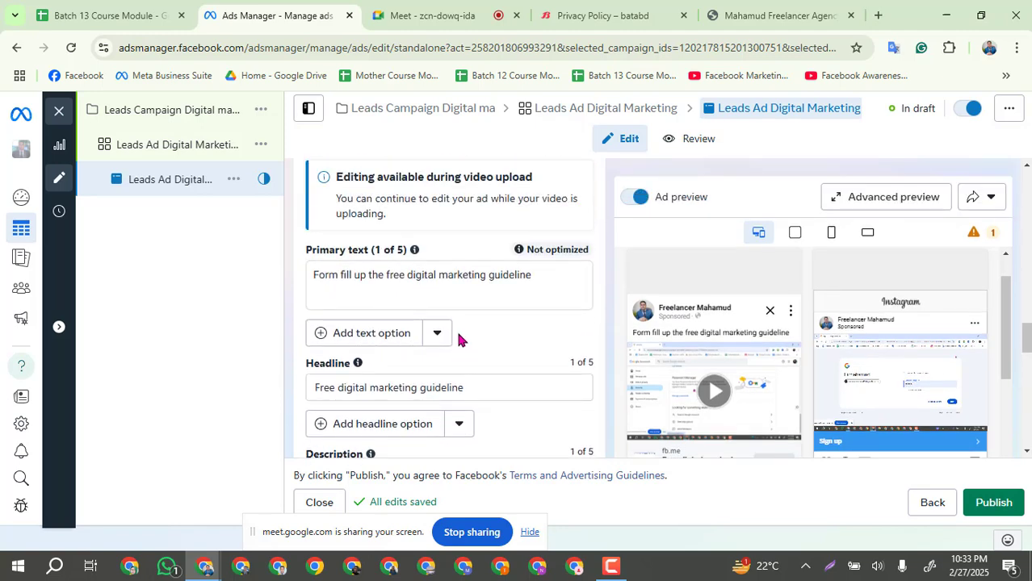
scroll(478, 305, up, 2)
scroll(475, 305, up, 2)
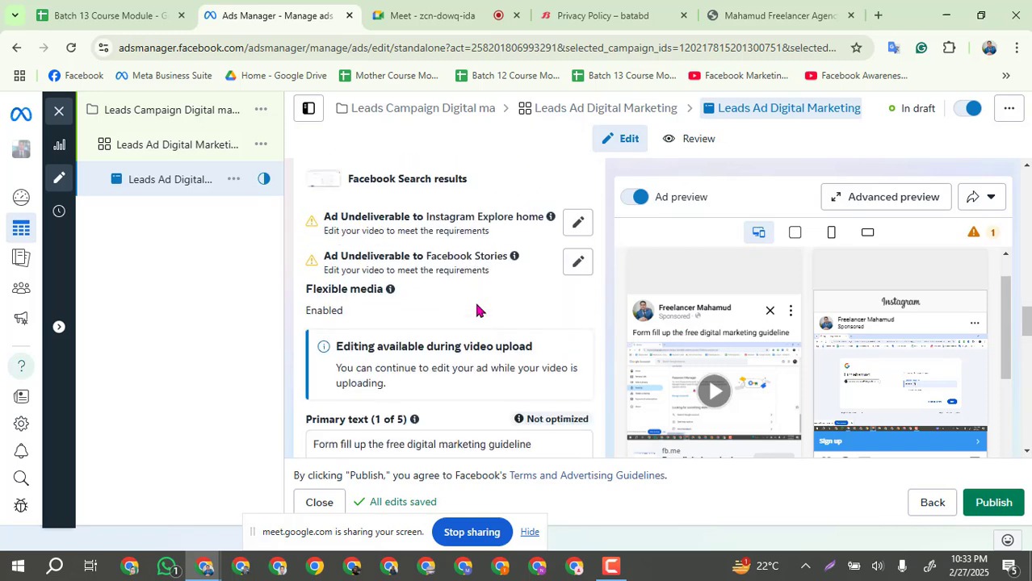
scroll(436, 287, up, 1)
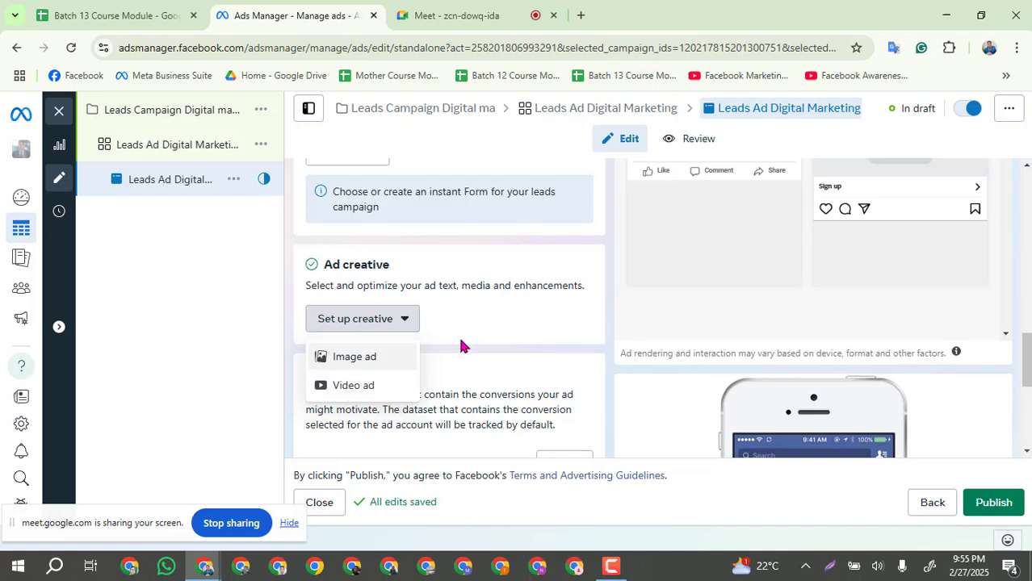
scroll(486, 335, down, 3)
scroll(486, 334, down, 1)
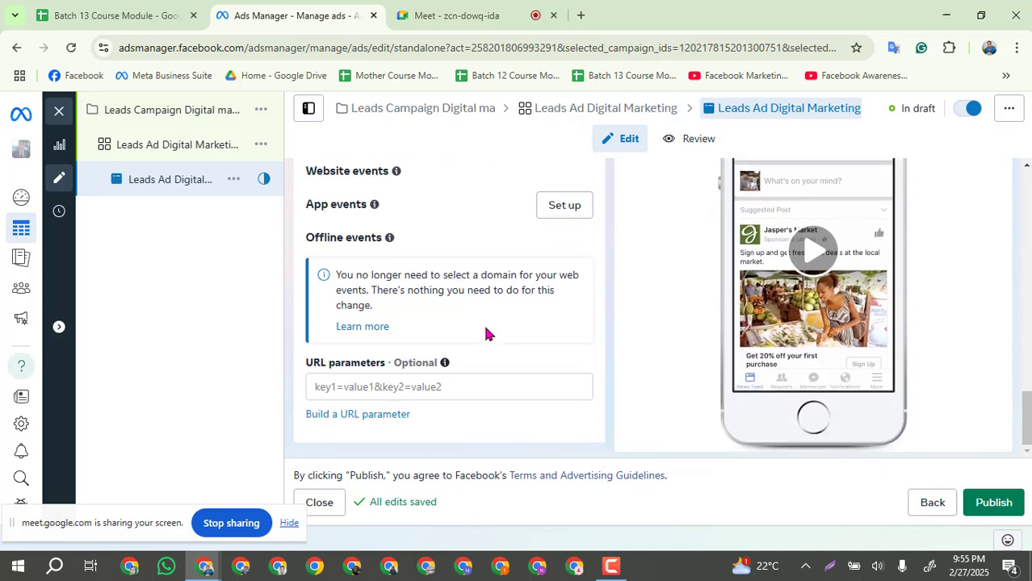
scroll(485, 328, up, 4)
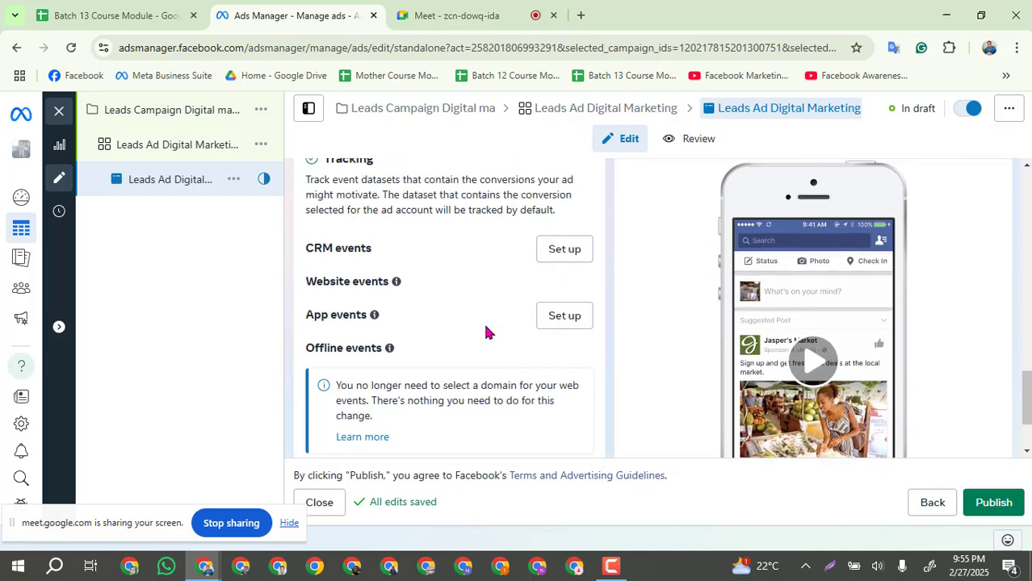
scroll(481, 319, up, 3)
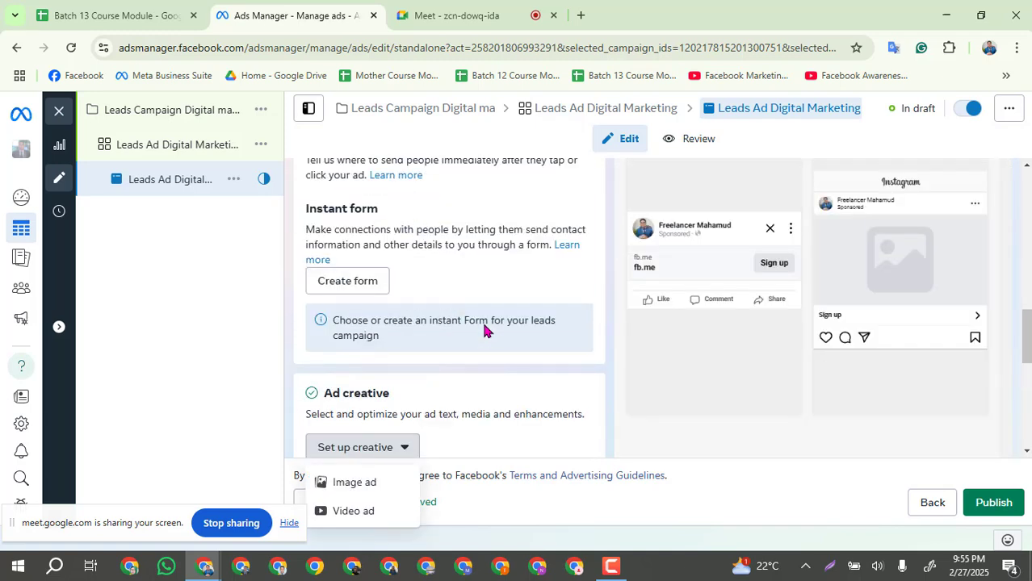
scroll(483, 326, up, 3)
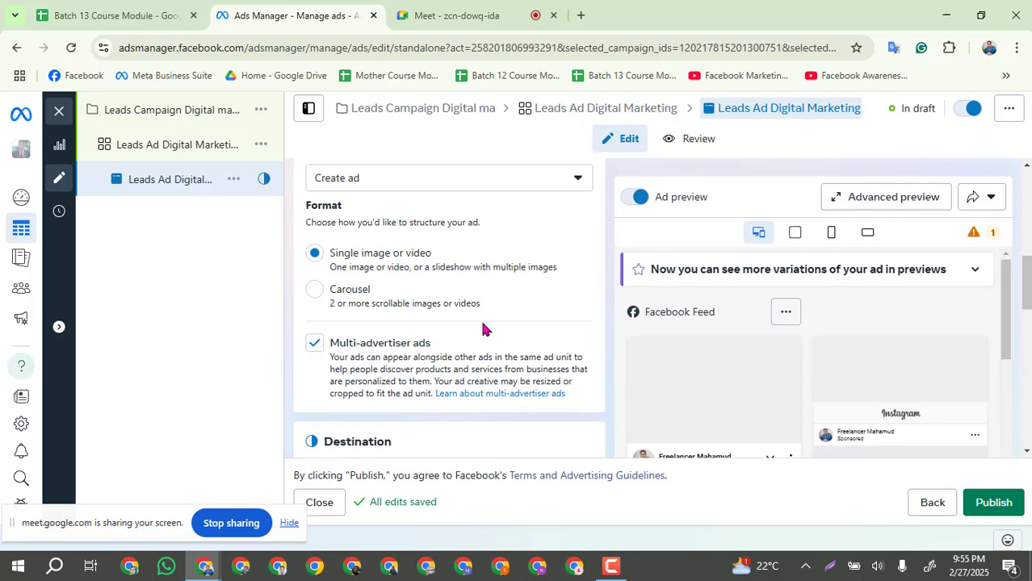
scroll(419, 325, down, 3)
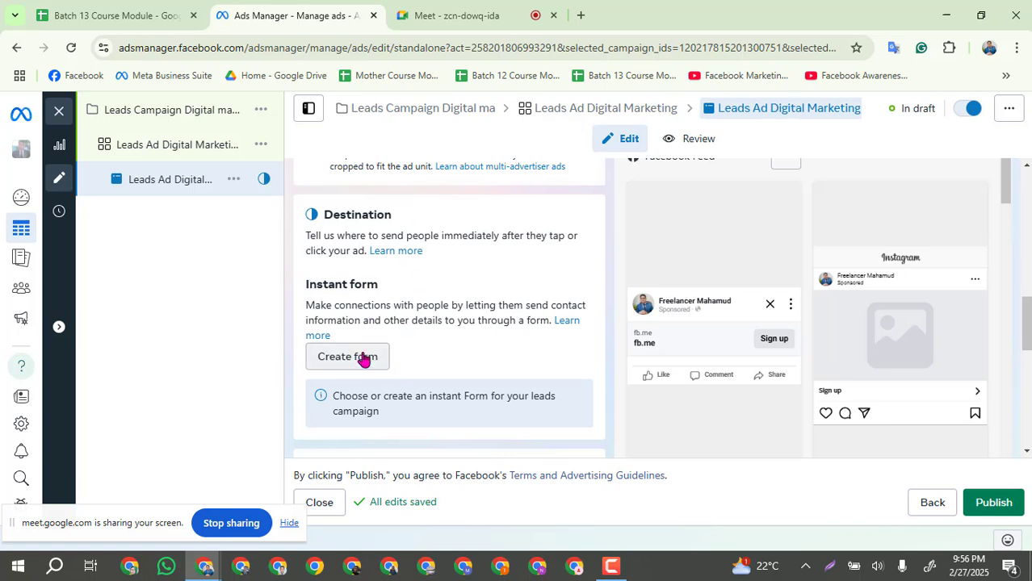
scroll(361, 357, down, 2)
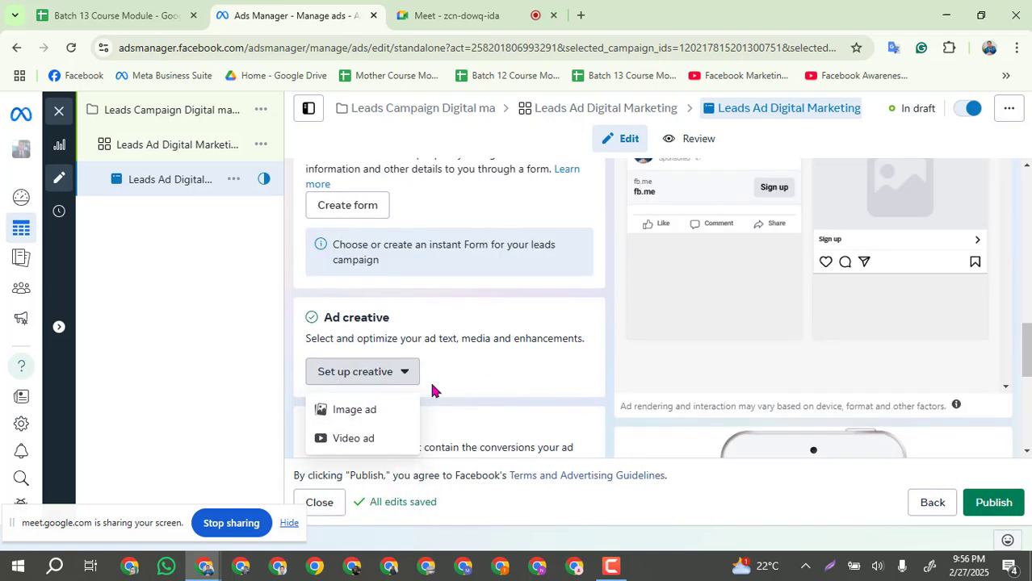
scroll(457, 373, down, 1)
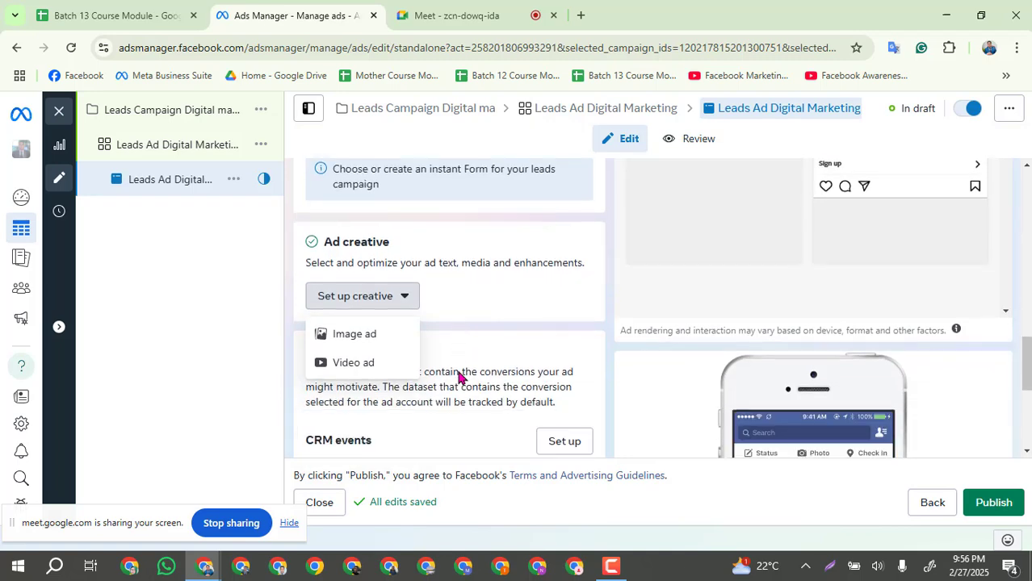
scroll(457, 373, down, 3)
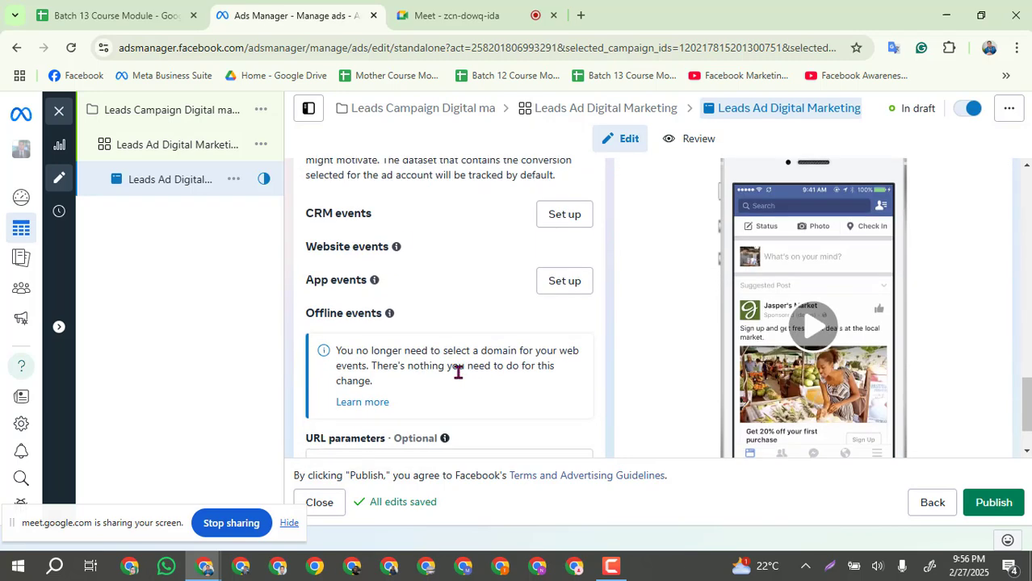
scroll(458, 373, down, 1)
scroll(457, 373, up, 10)
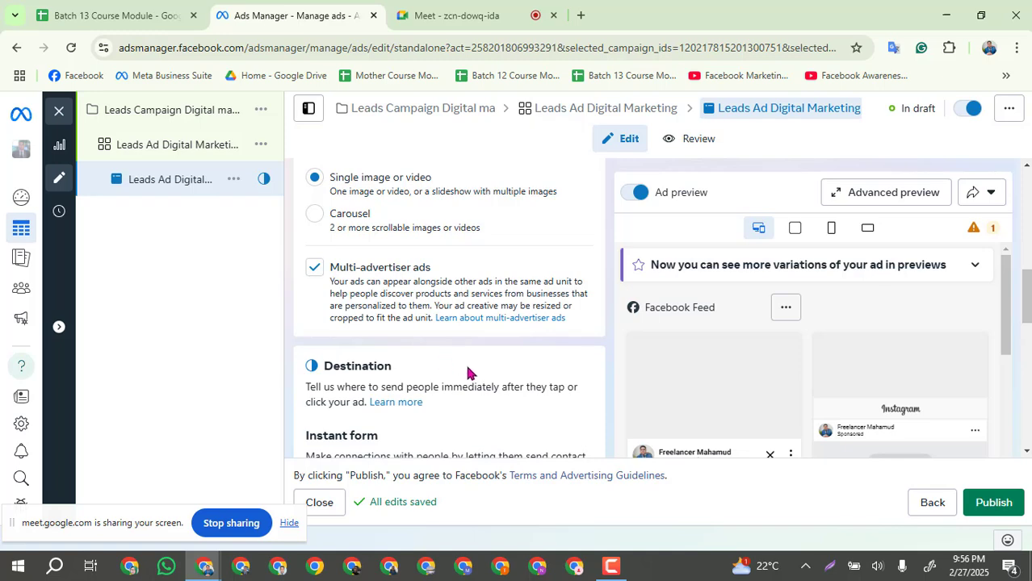
Step: Create a new instant form for the ad's destination and name it "Digital Marketing Guideline"
scroll(467, 371, down, 2)
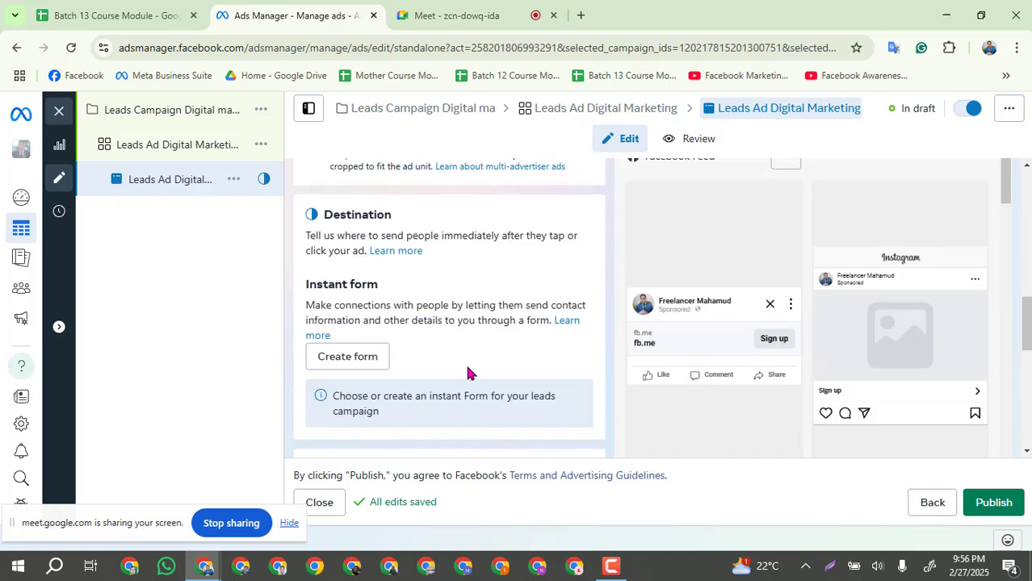
click(347, 362)
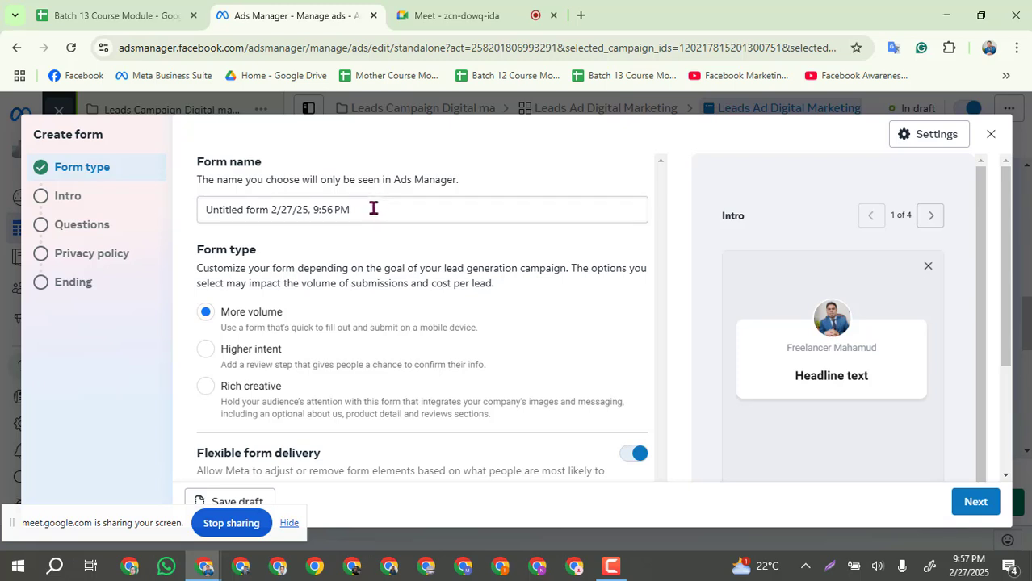
drag(373, 207, 186, 205)
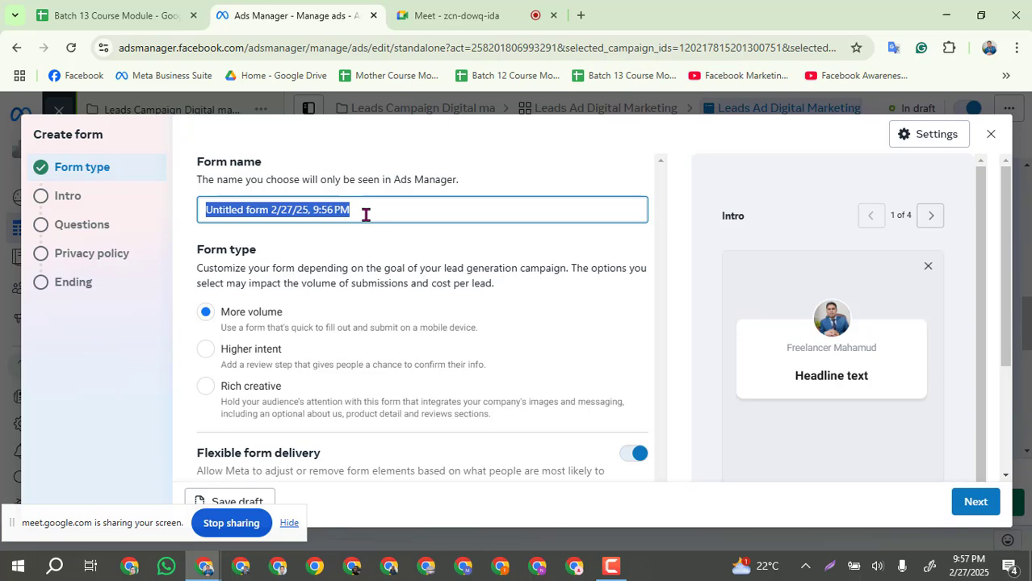
text(Digital)
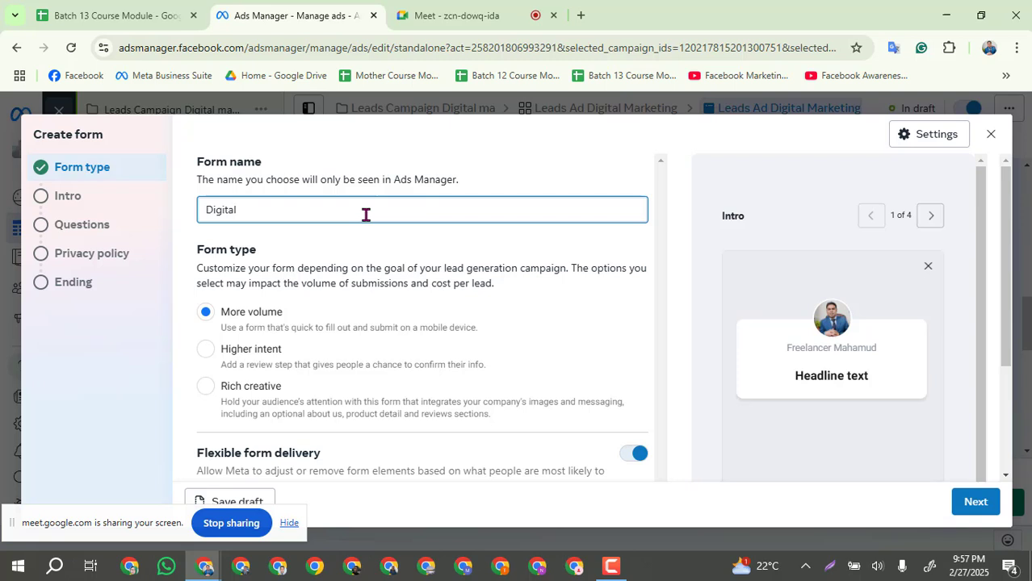
text( Marke)
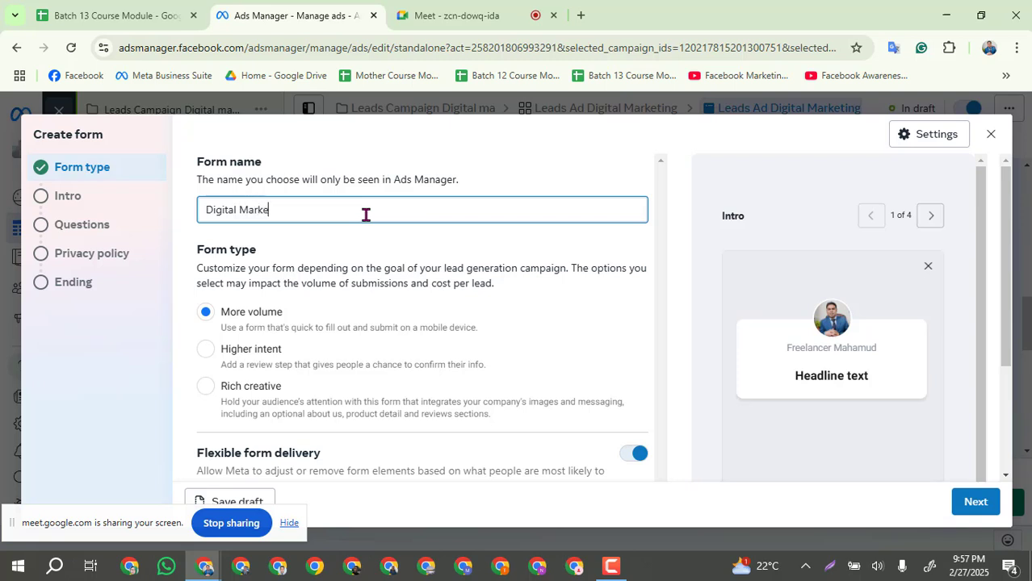
text(ting)
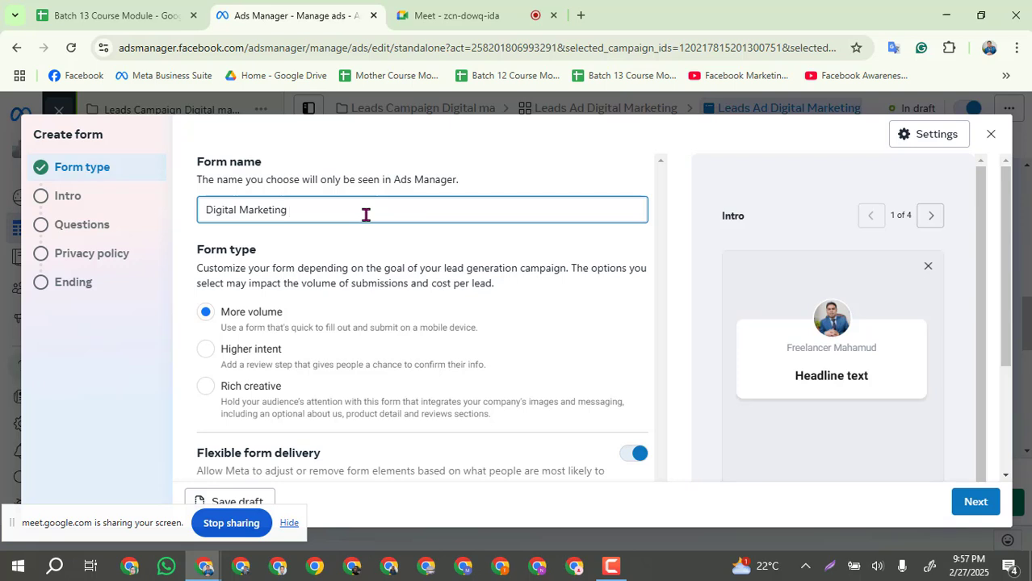
text(Guideline)
Step: Review the instant form's type choices and its flexible form delivery options, Optimized and Manual
scroll(331, 263, down, 1)
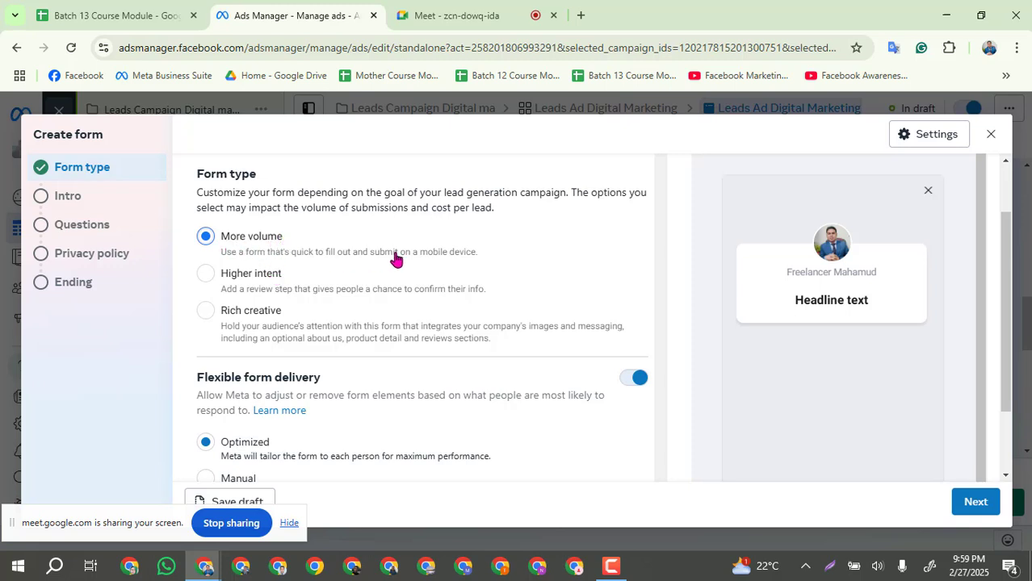
scroll(395, 259, down, 1)
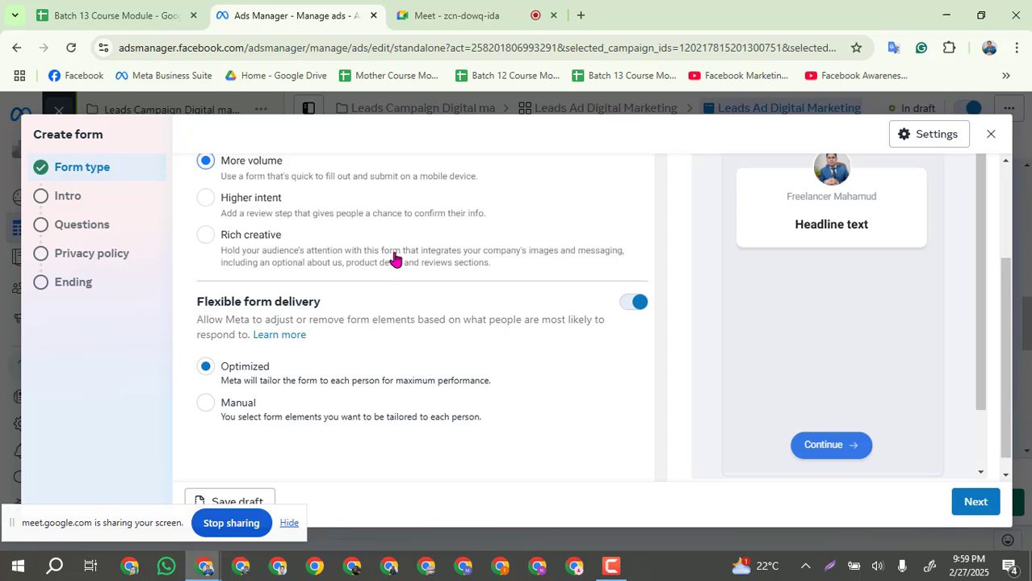
scroll(272, 243, up, 1)
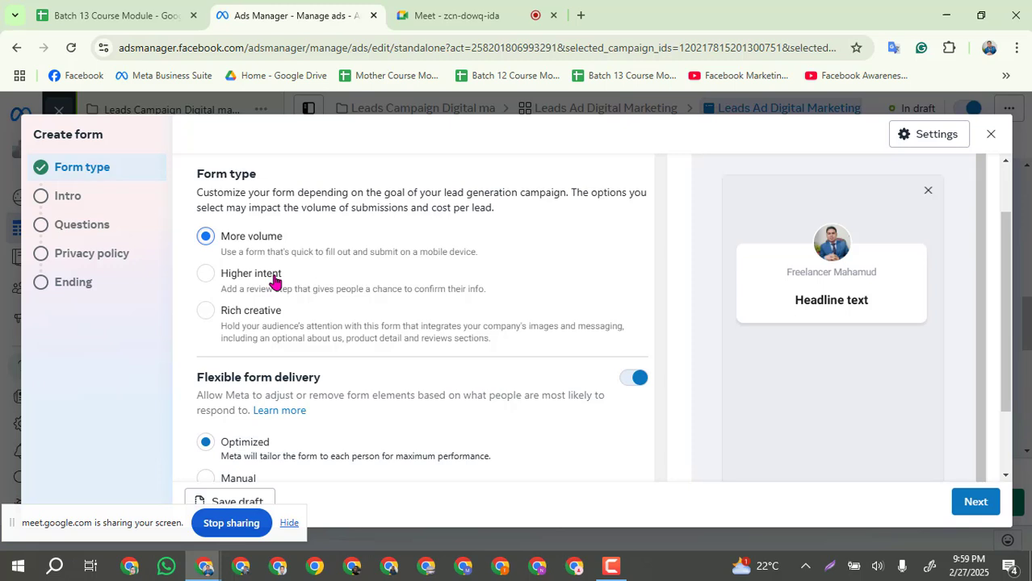
scroll(274, 277, down, 1)
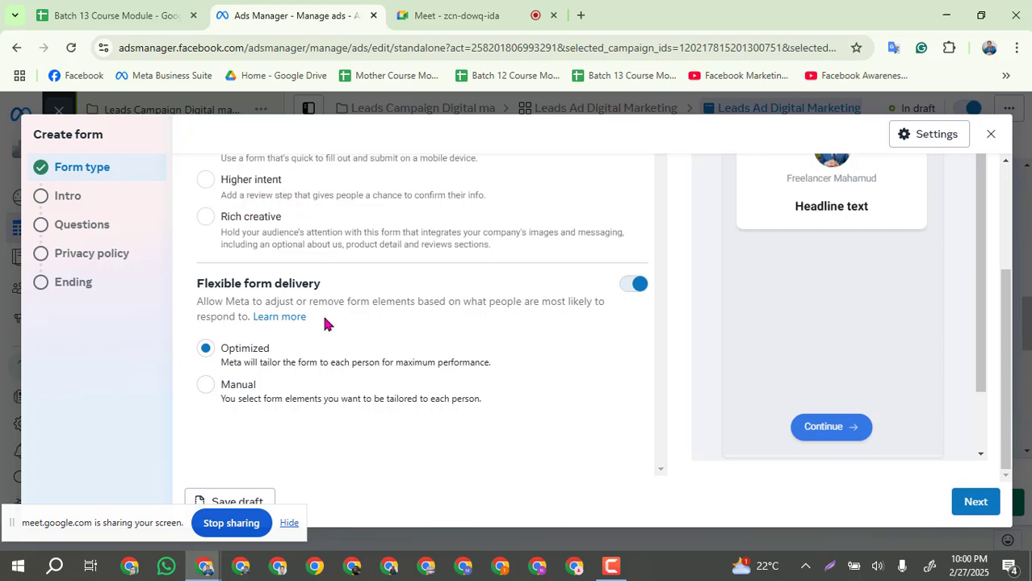
drag(138, 523, 750, 538)
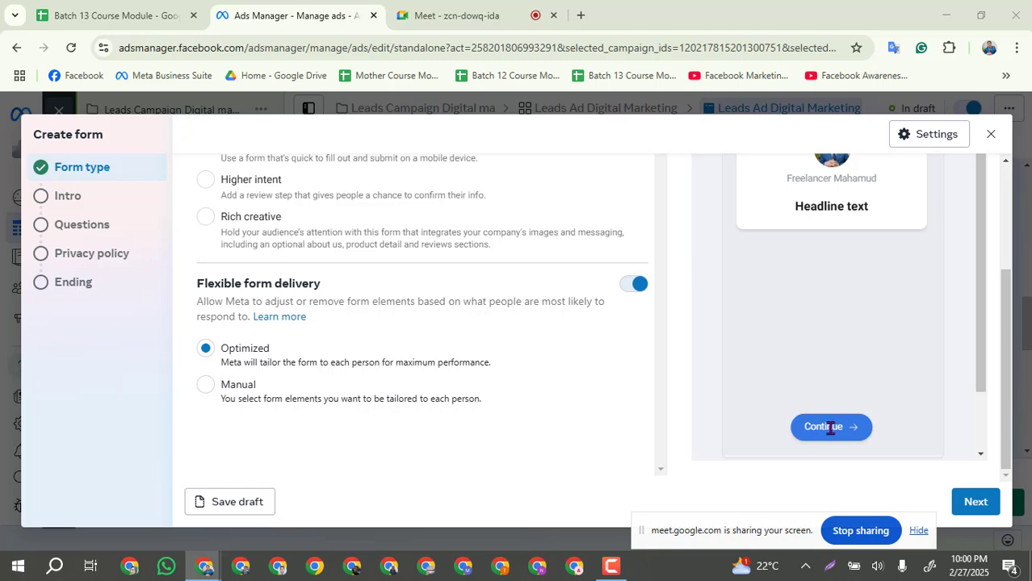
drag(718, 538, 545, 540)
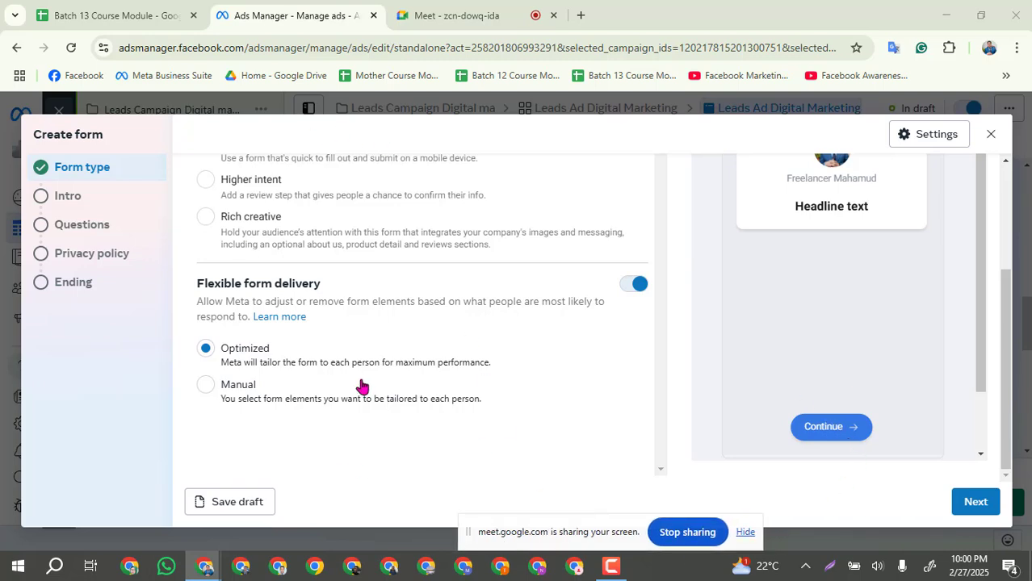
scroll(379, 315, up, 3)
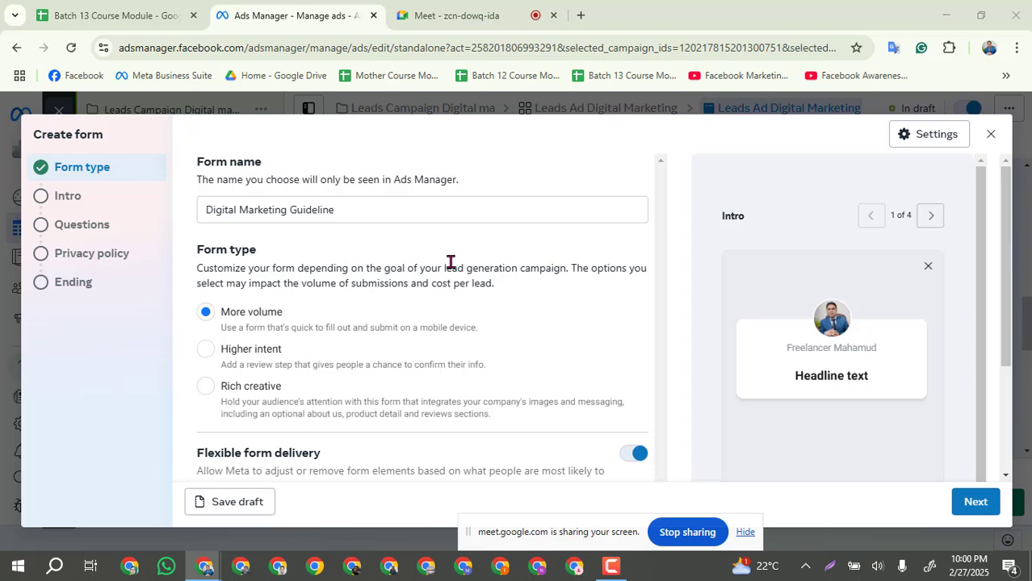
scroll(450, 262, down, 2)
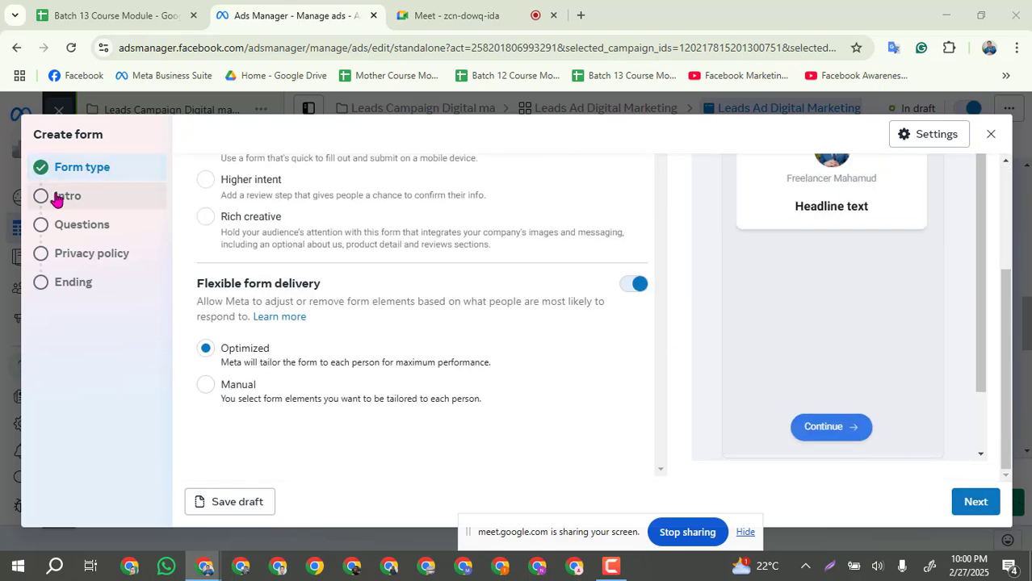
Step: Go on to the form's intro and set the greeting headline to "Free Digital Marketing Guideline"
click(963, 504)
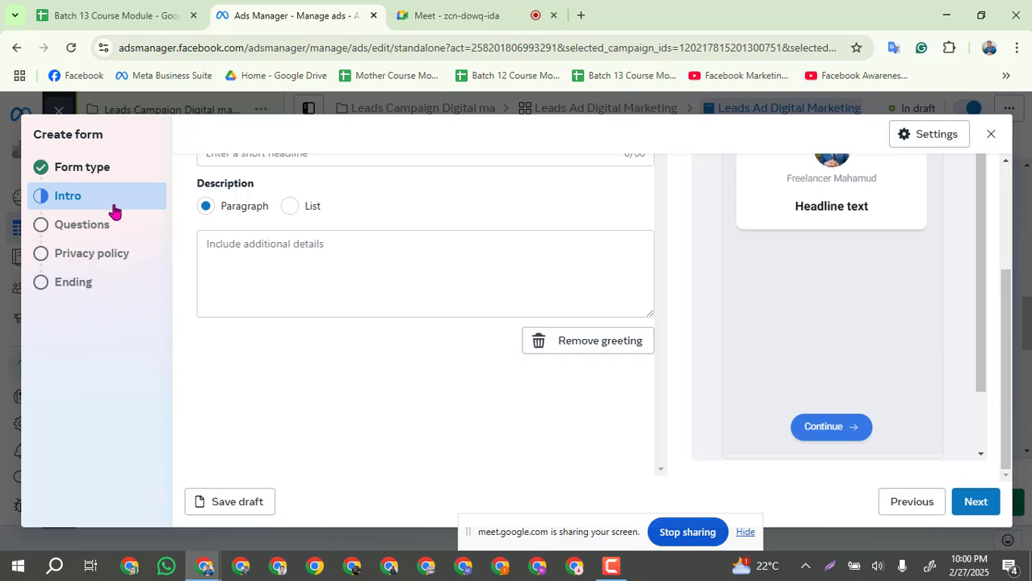
scroll(409, 226, up, 3)
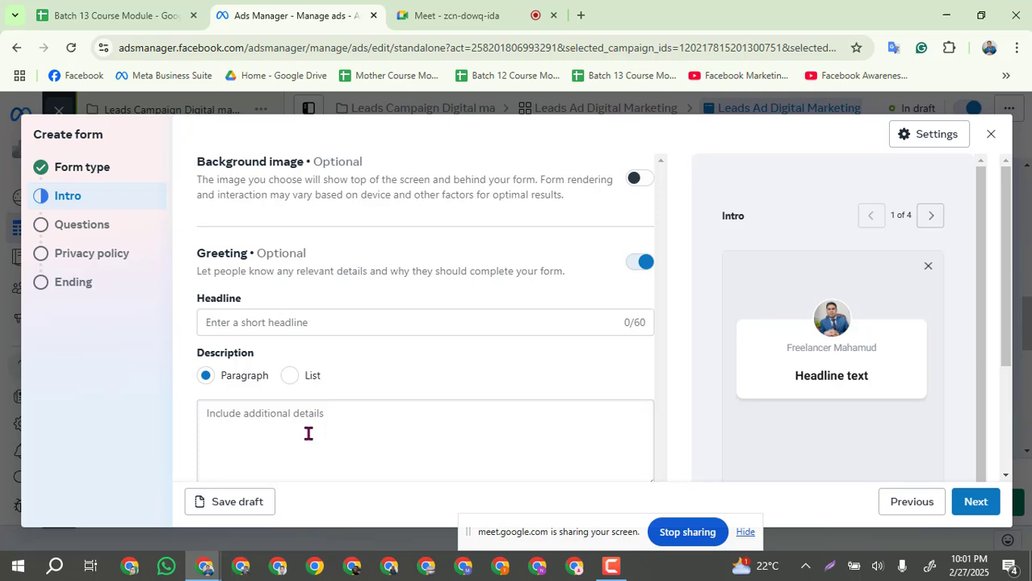
click(268, 320)
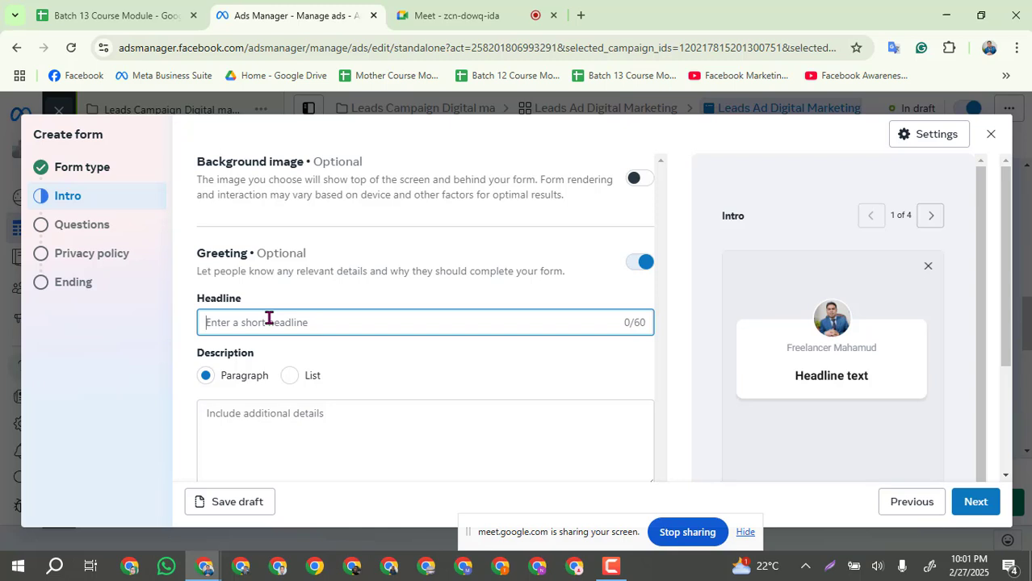
text(Free)
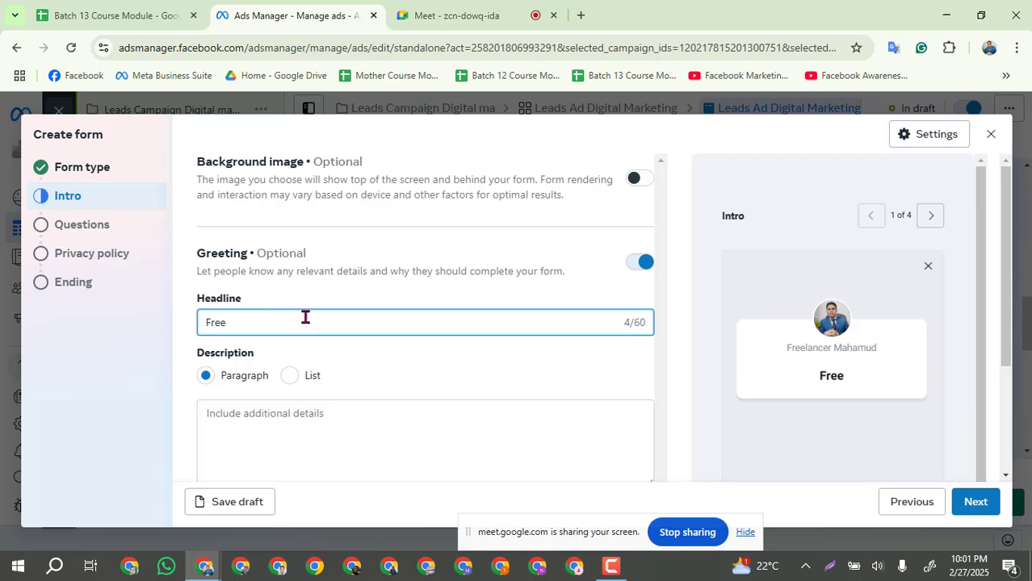
text(Digital)
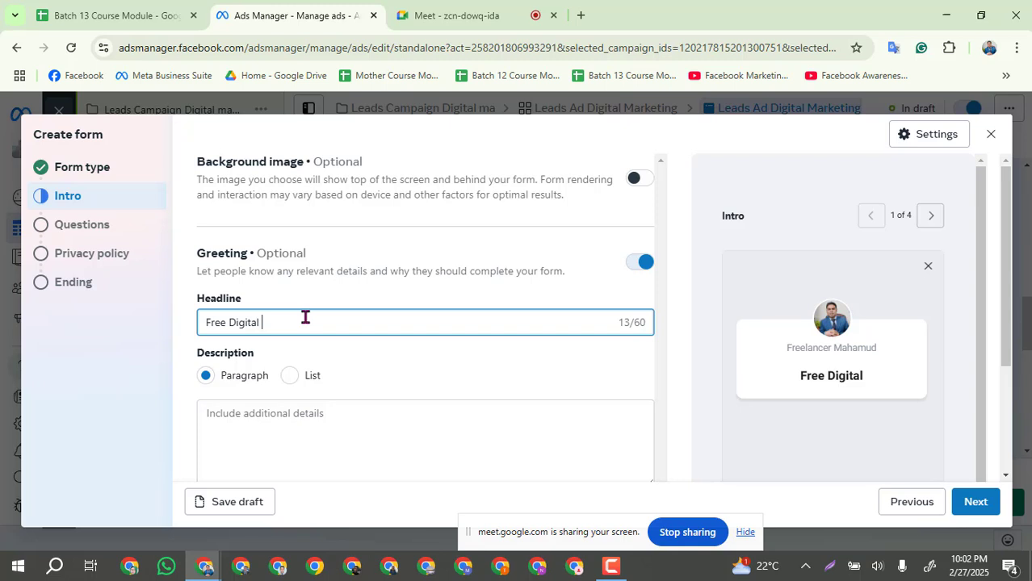
text(Mar)
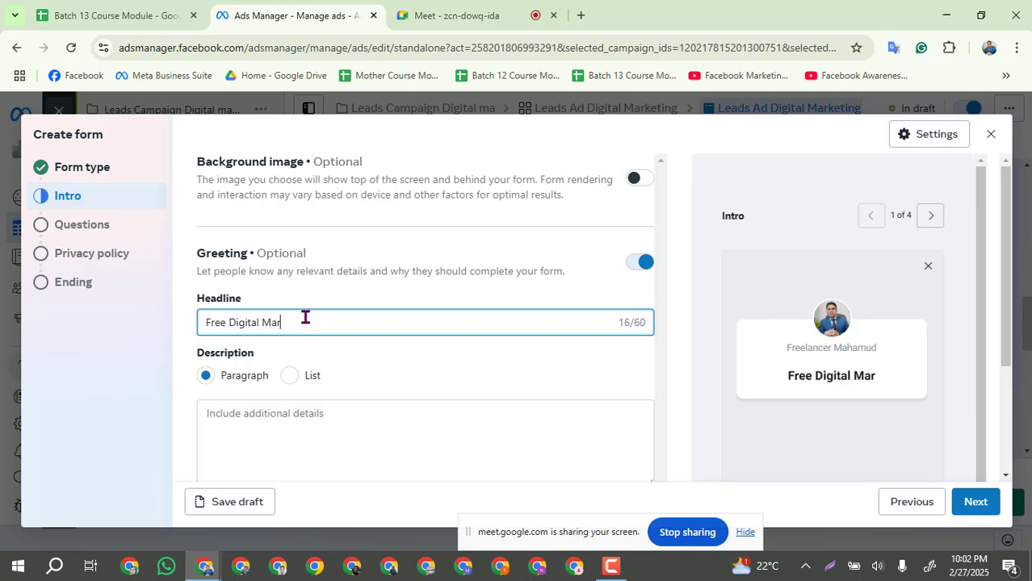
text(keting )
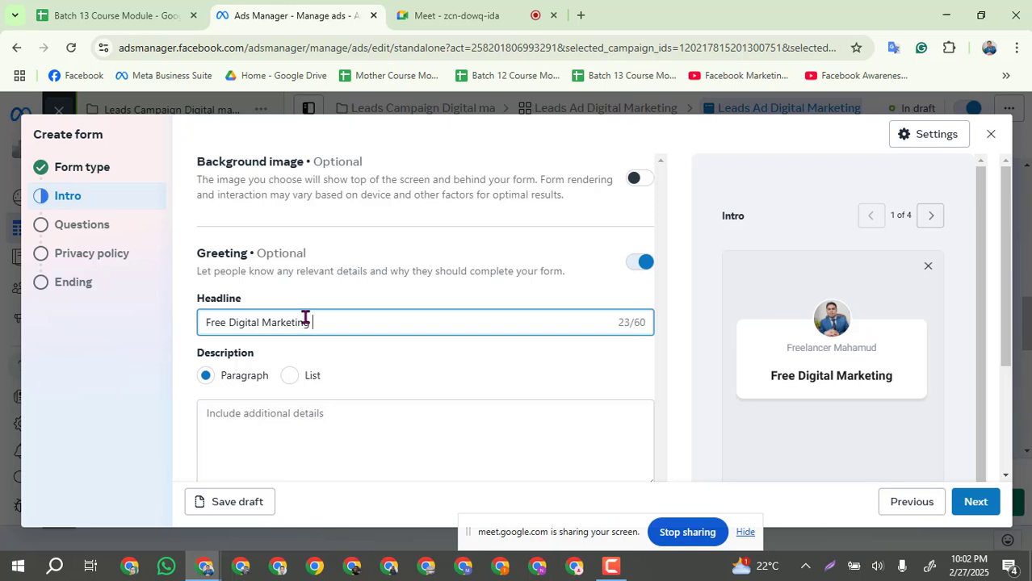
text(Gui)
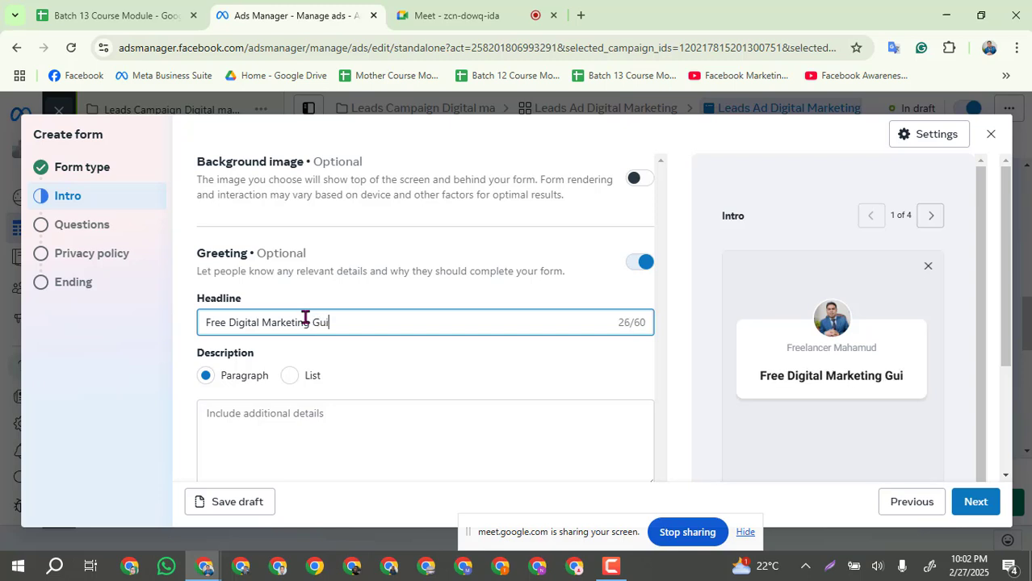
text(deli)
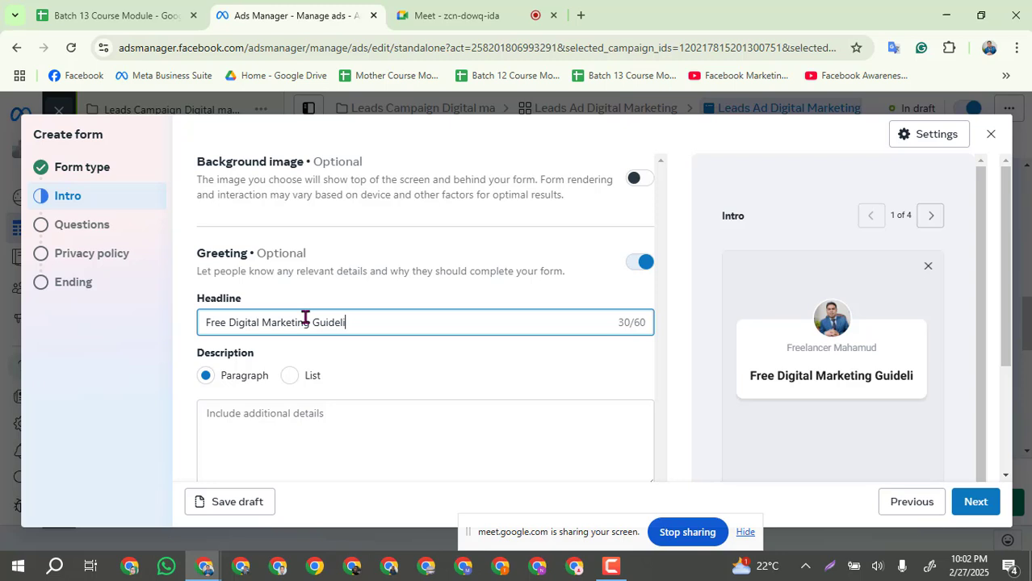
text(ne)
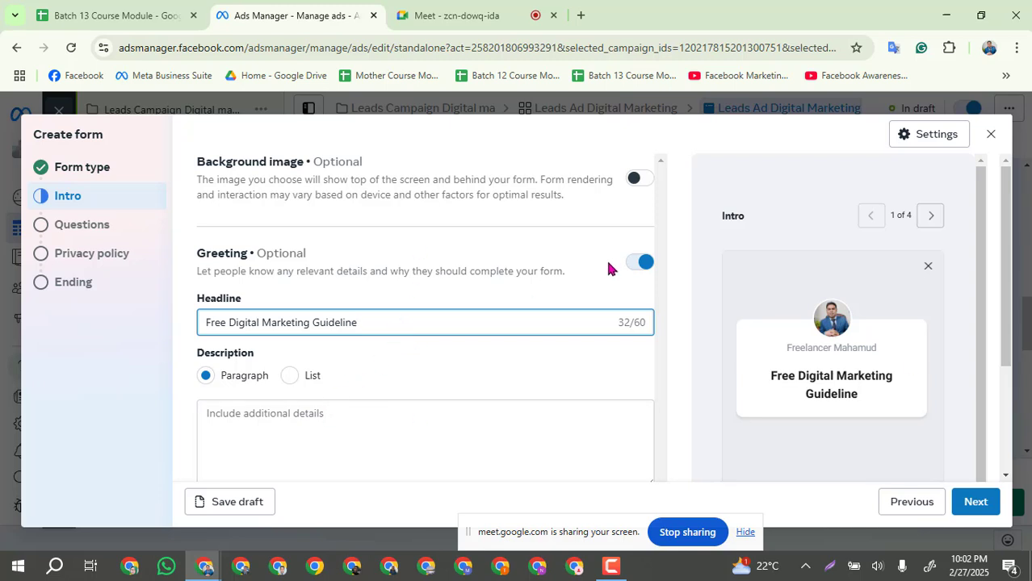
Step: Write the greeting description "Join the Guideline and learn how to earn Digital Marketing" as a paragraph and check it in the form preview
scroll(605, 268, down, 1)
click(297, 366)
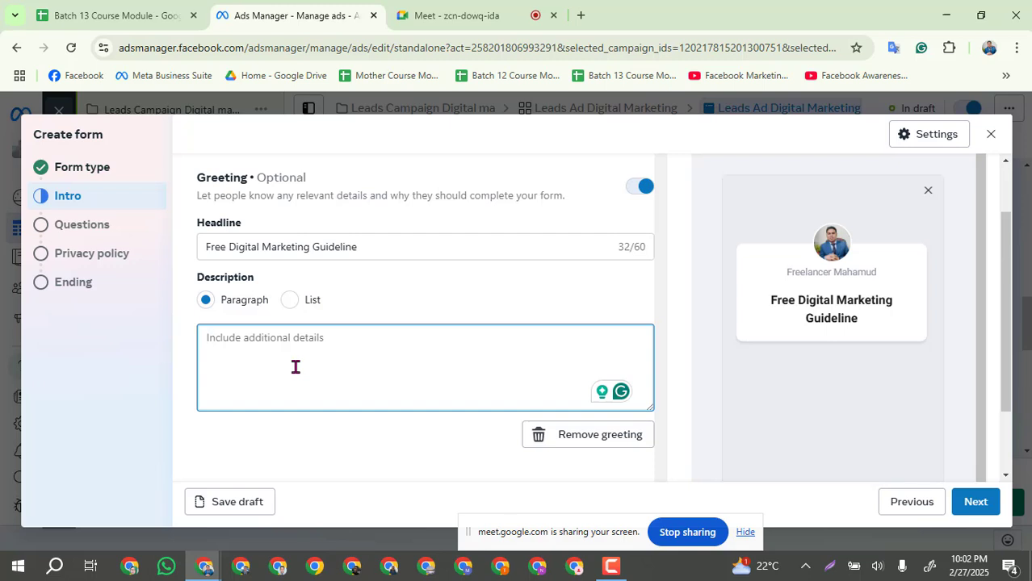
text(Join)
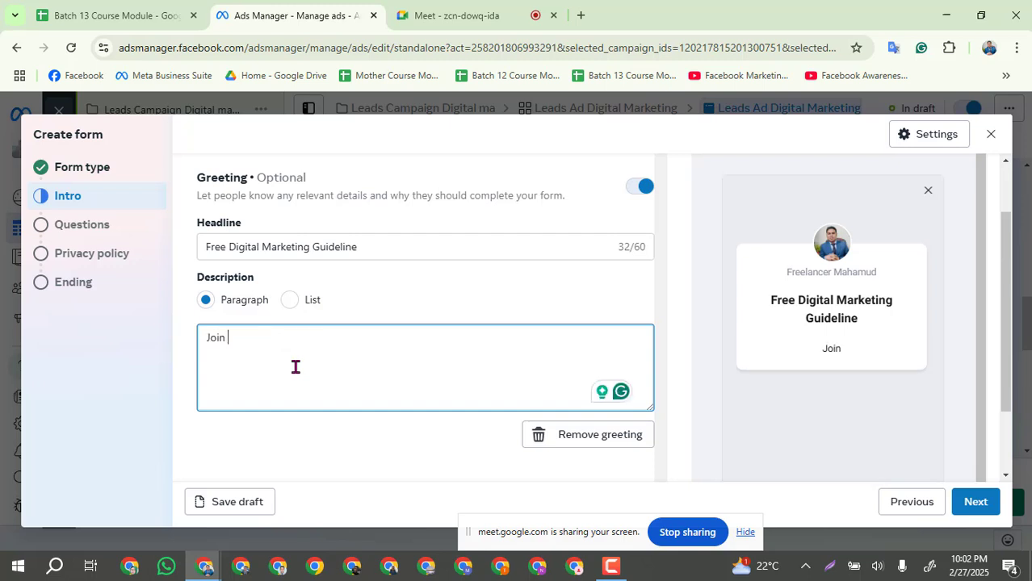
text( the G)
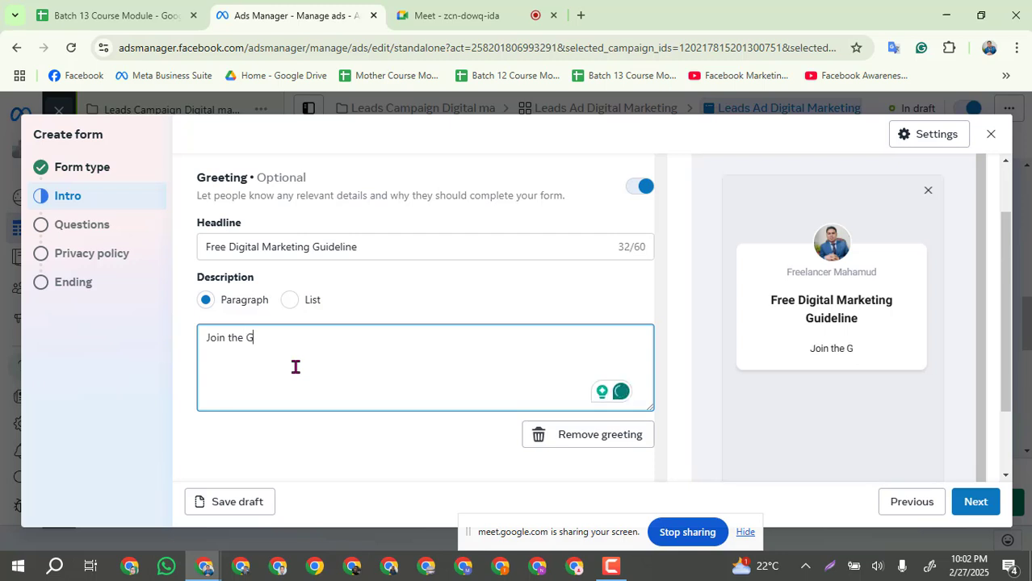
text(uid)
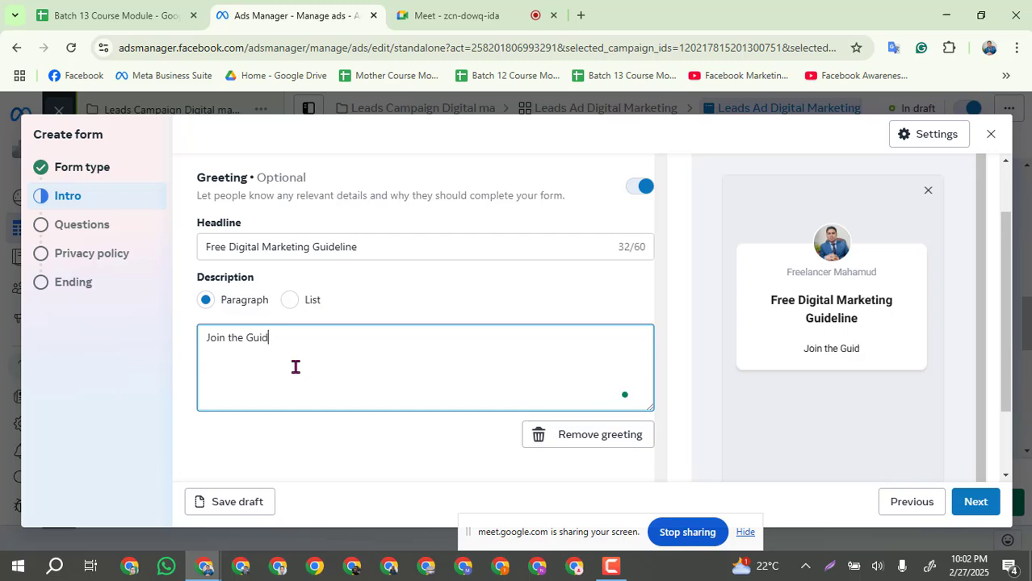
text(eline)
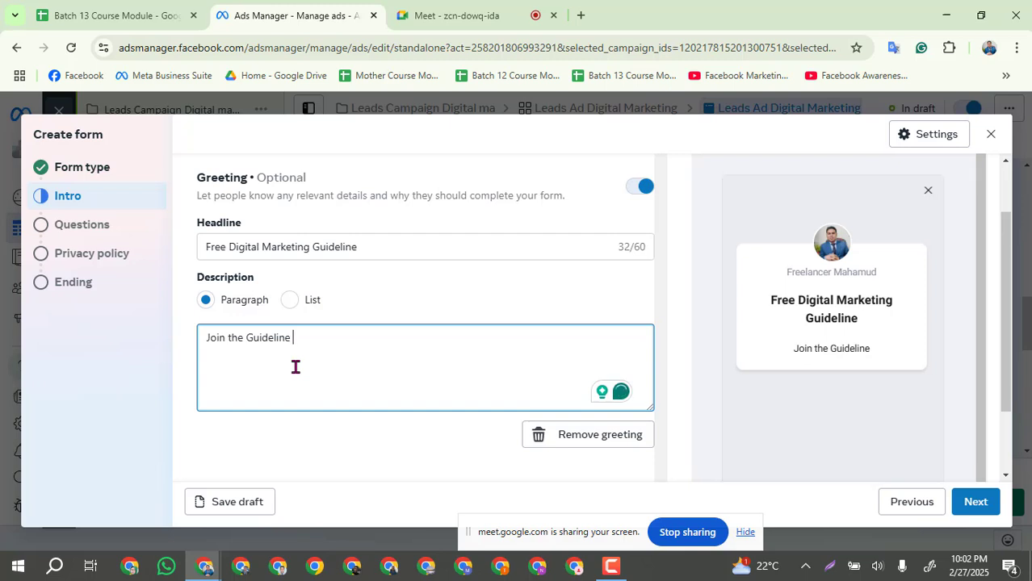
text( and)
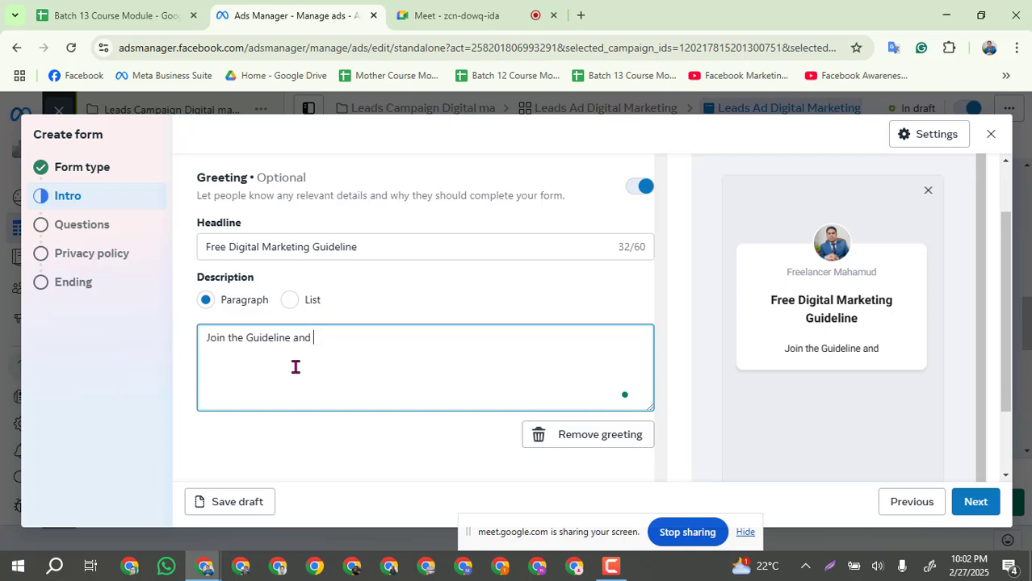
text( I)
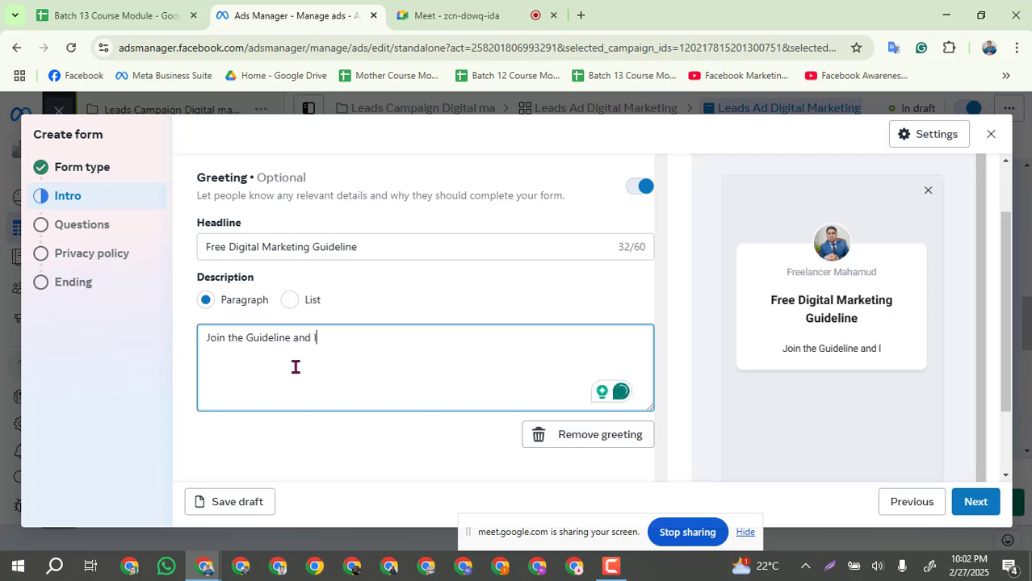
text(earn )
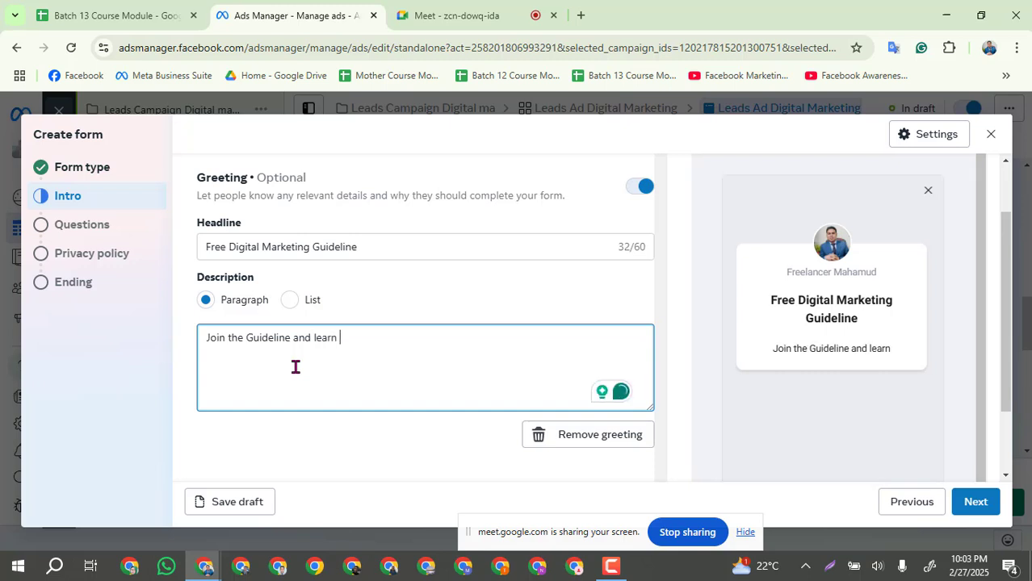
text(ho)
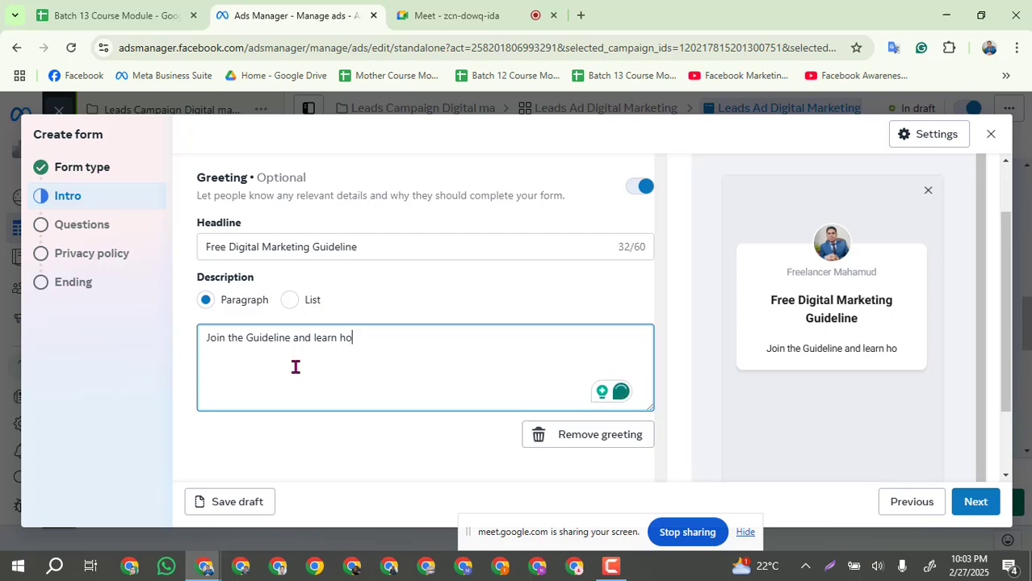
text(w to )
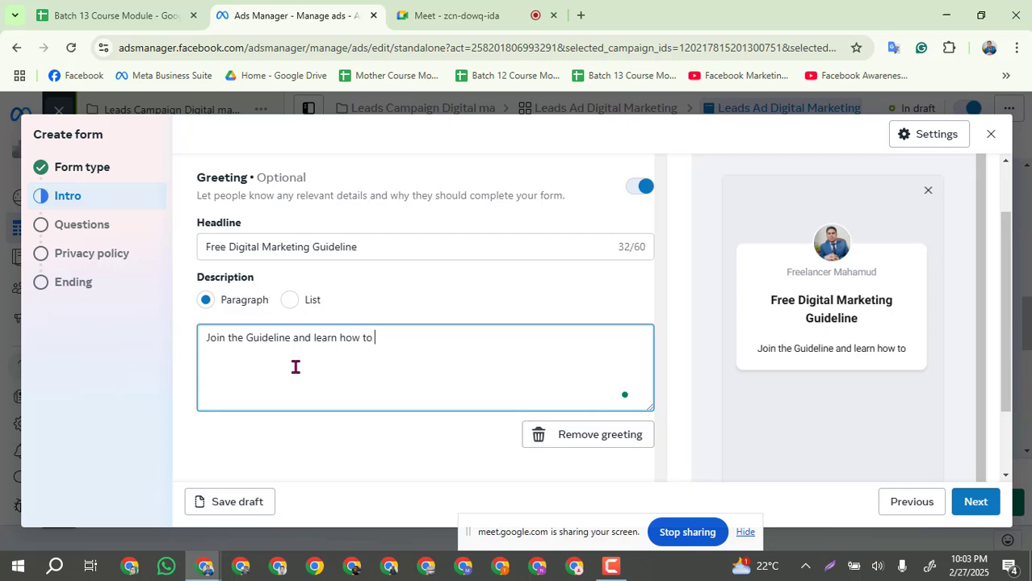
text(ear)
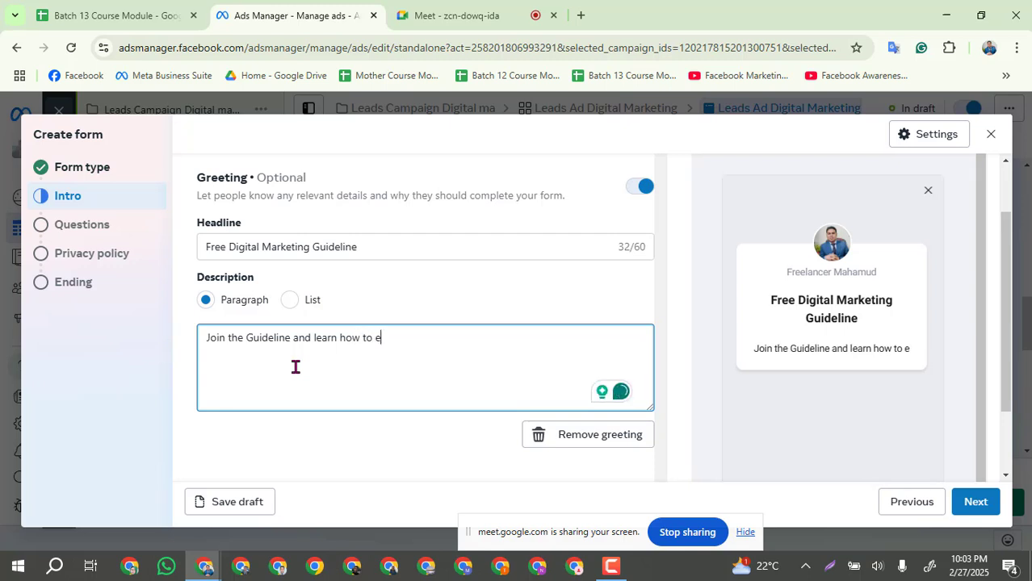
text(n)
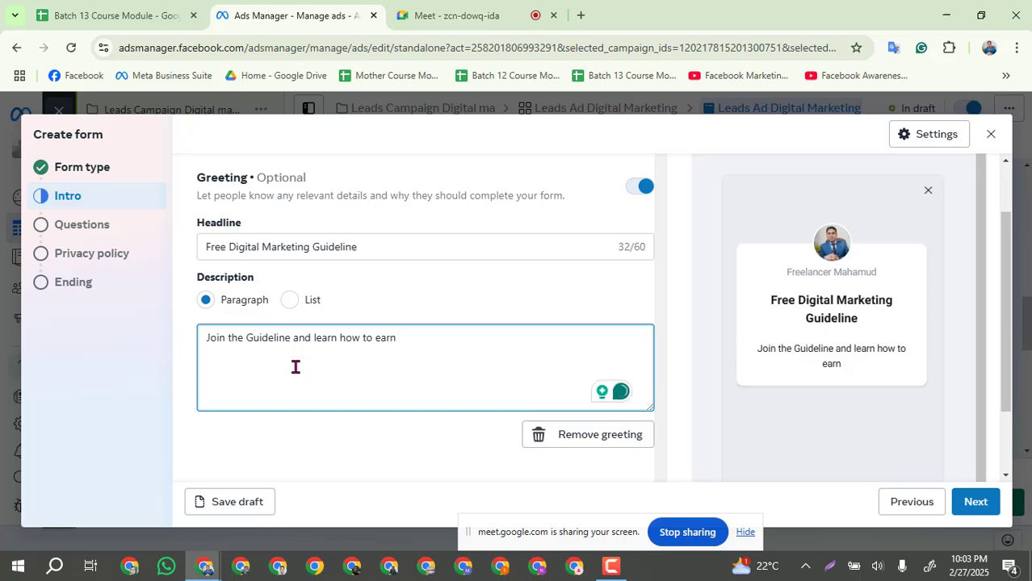
text( d)
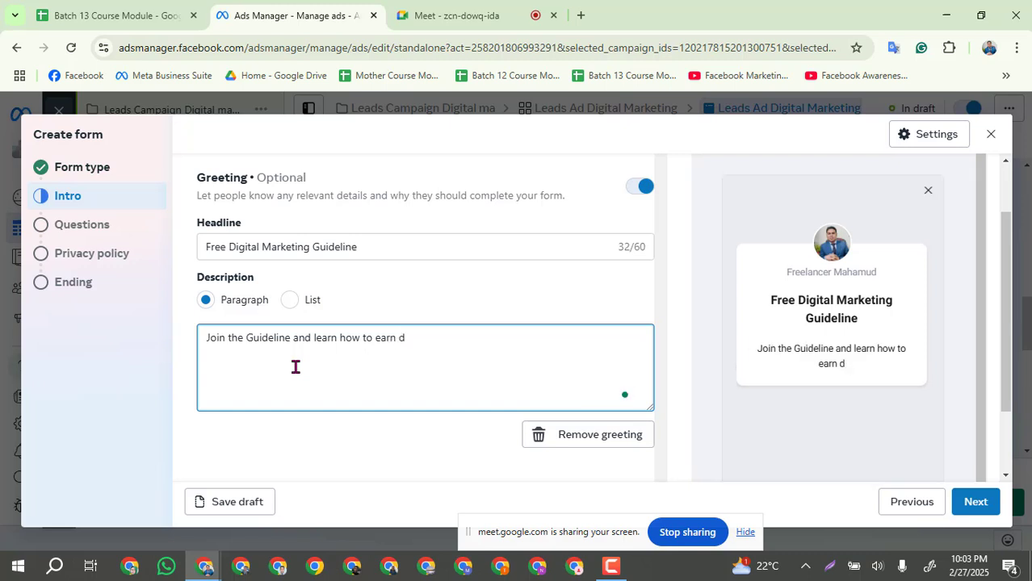
key(BackSpace)
text(Digital)
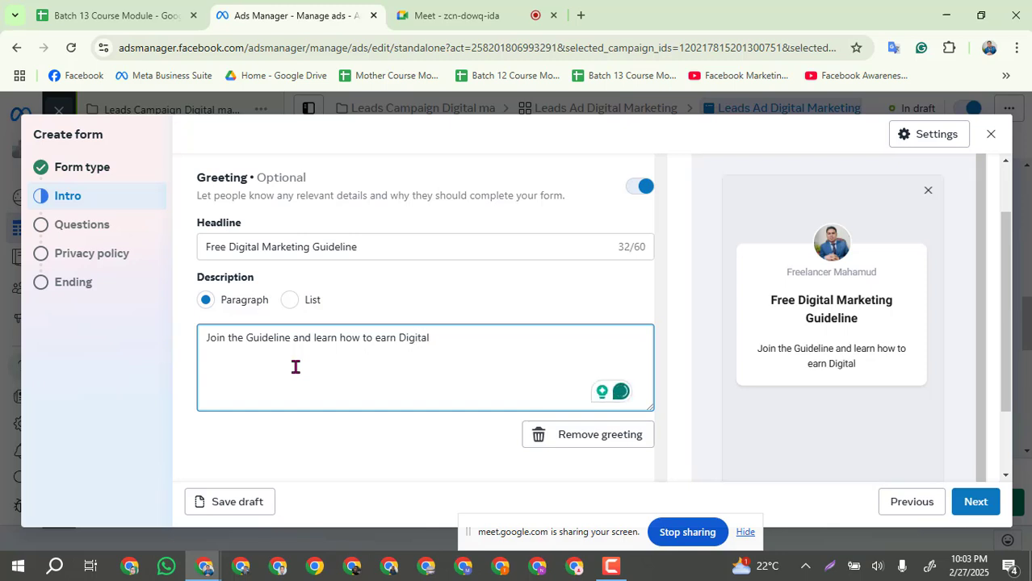
text( Marketing)
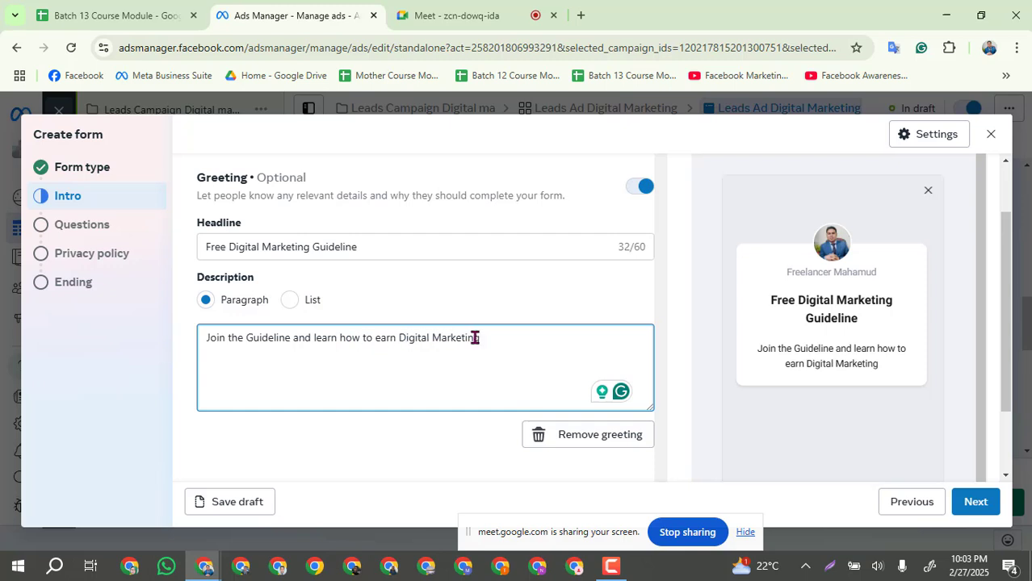
scroll(377, 357, down, 2)
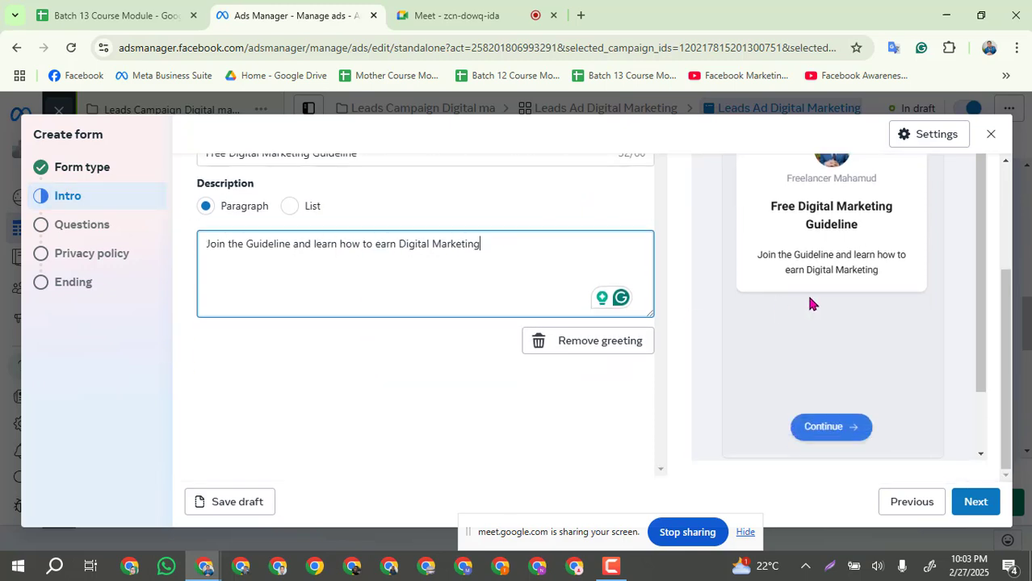
scroll(921, 303, up, 3)
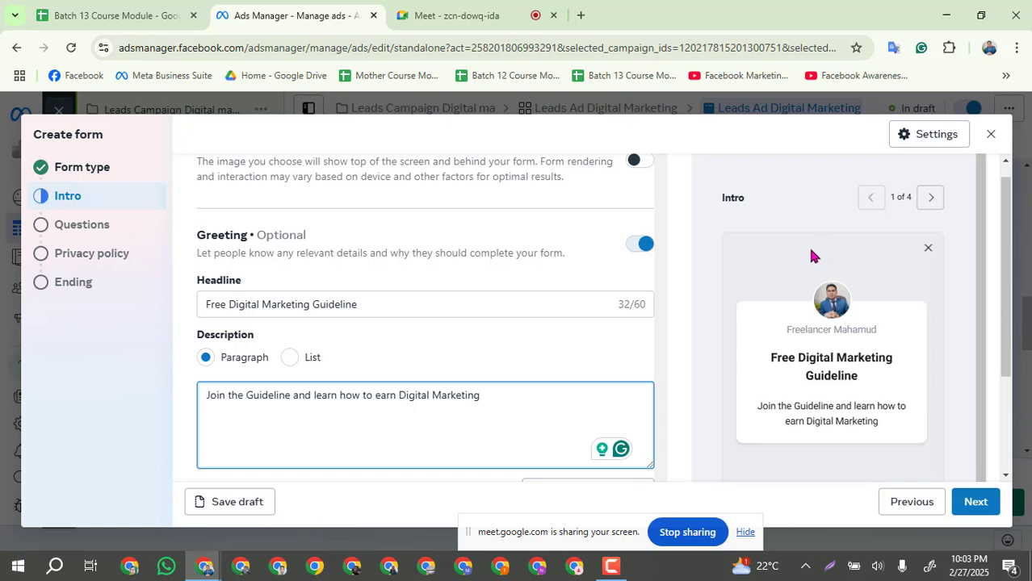
scroll(811, 283, down, 1)
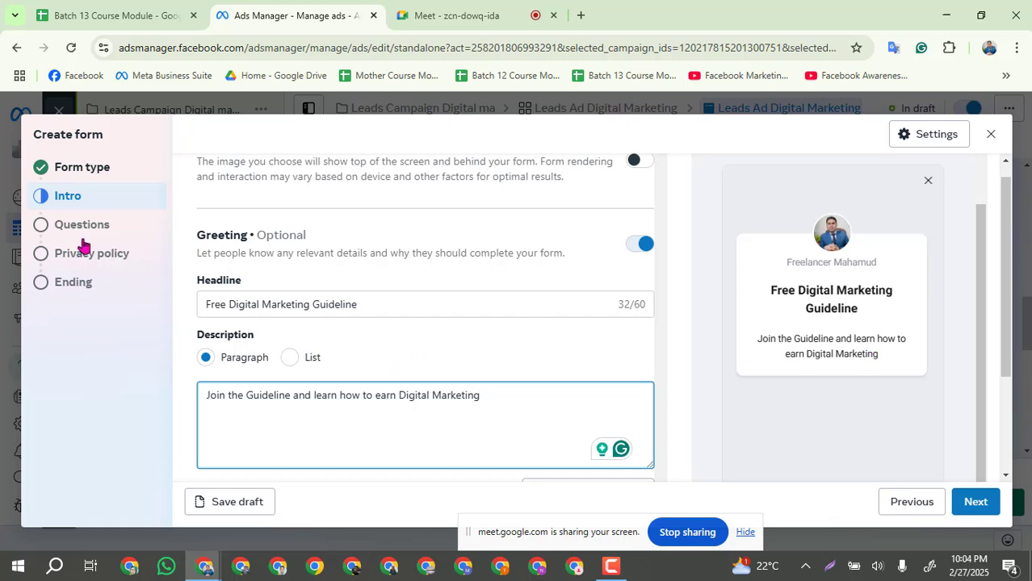
scroll(582, 365, down, 2)
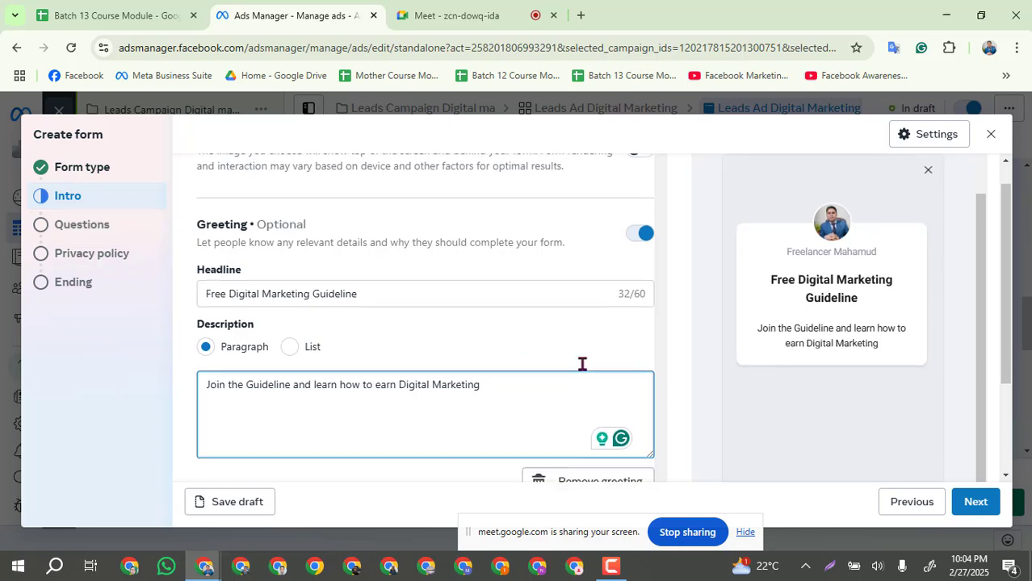
Step: Go on to the form's questions and write the contact information description "We will use the data to you the Digital Marketing Guideline"
click(979, 502)
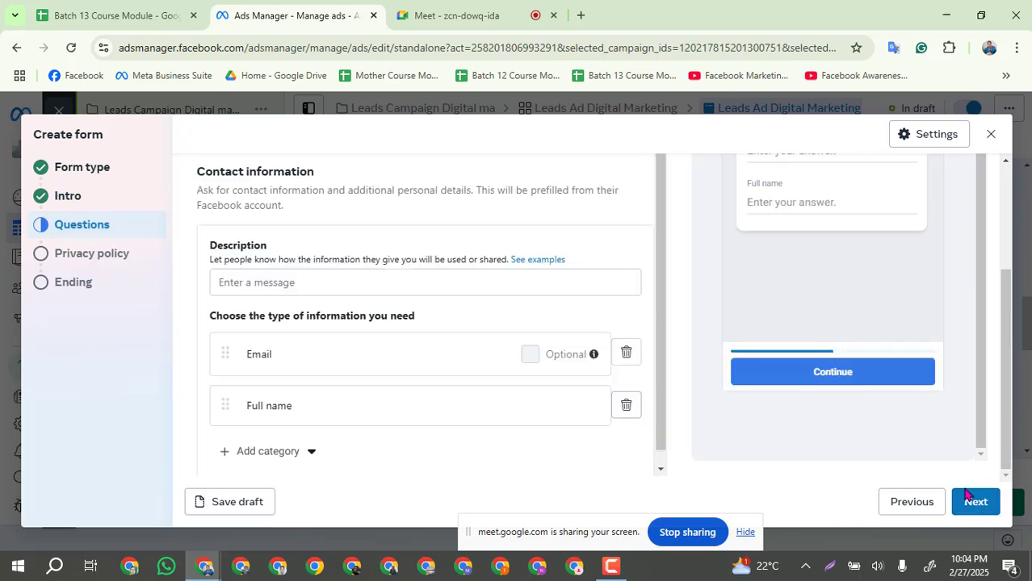
click(67, 228)
click(309, 280)
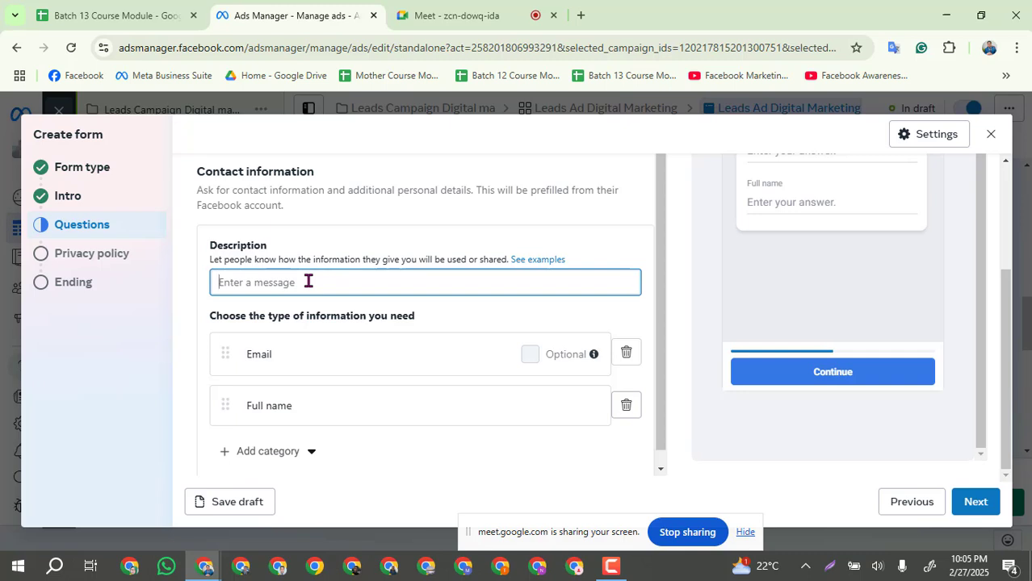
text(We)
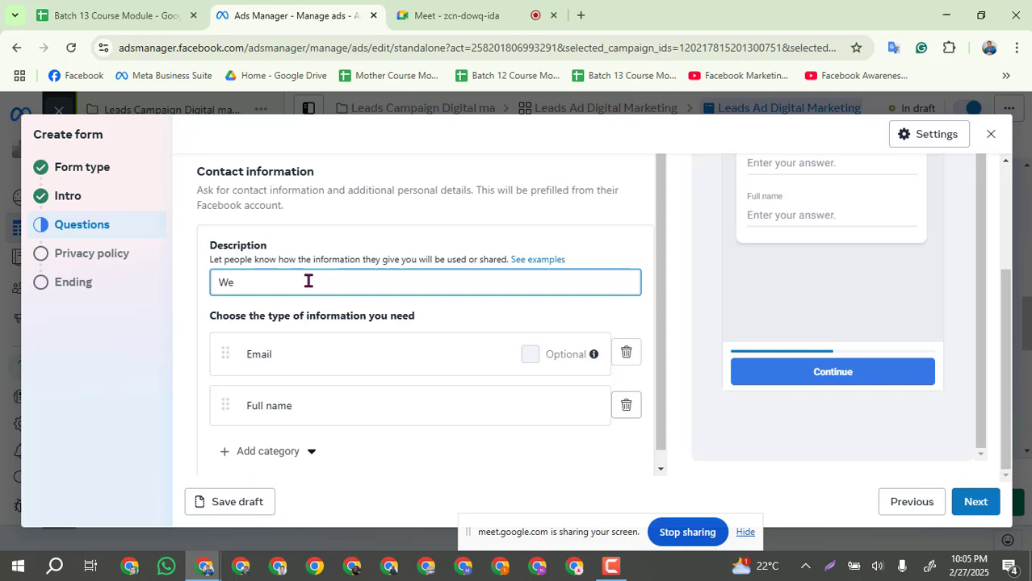
text( will use the data to yo)
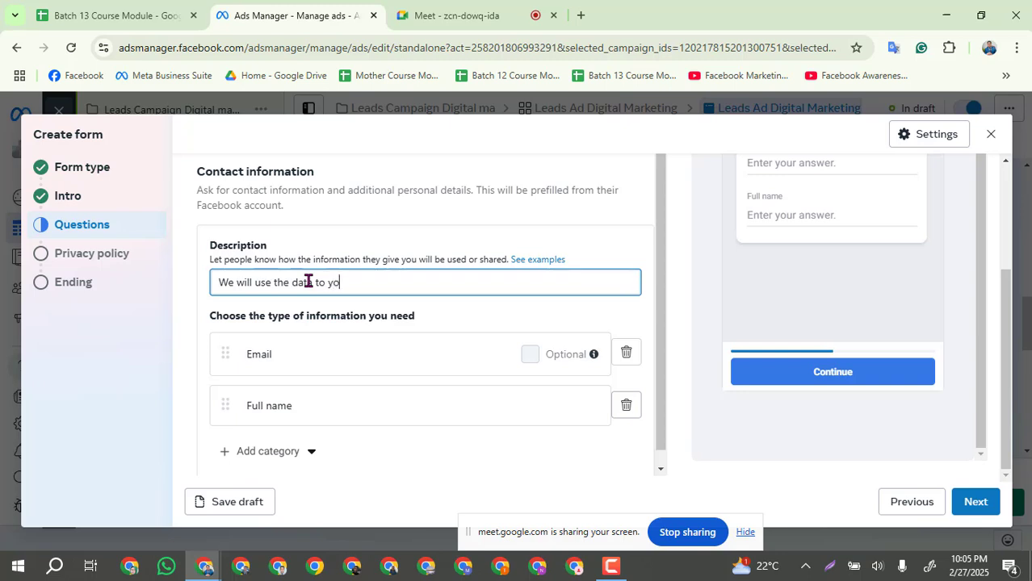
text(u the Digital Marke)
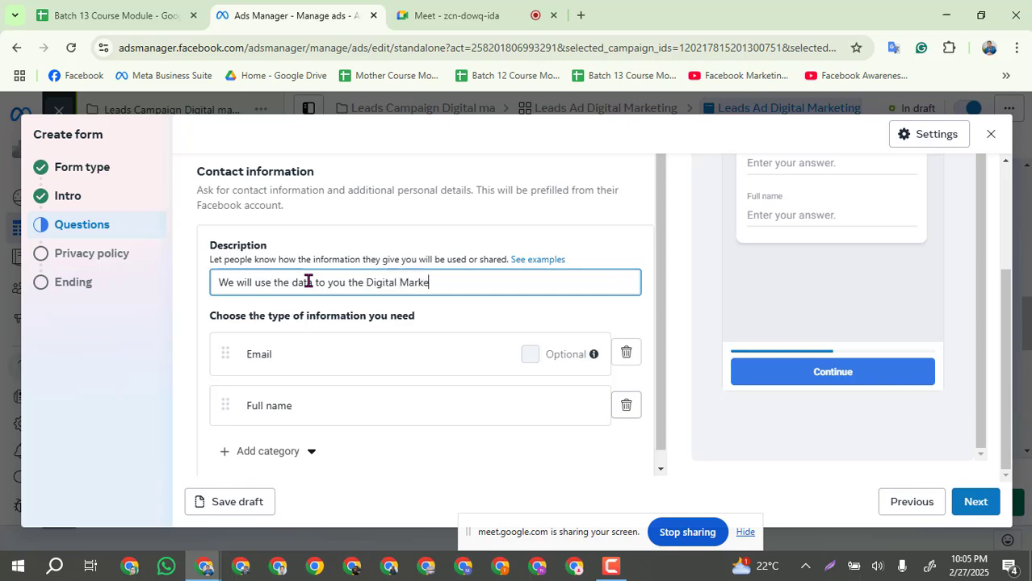
text(ting)
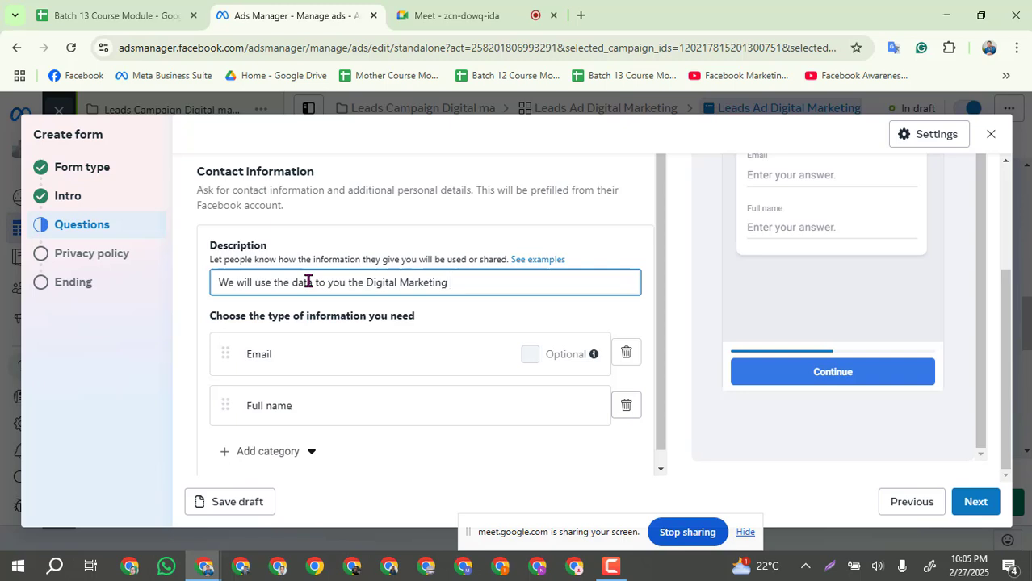
text( Guideline)
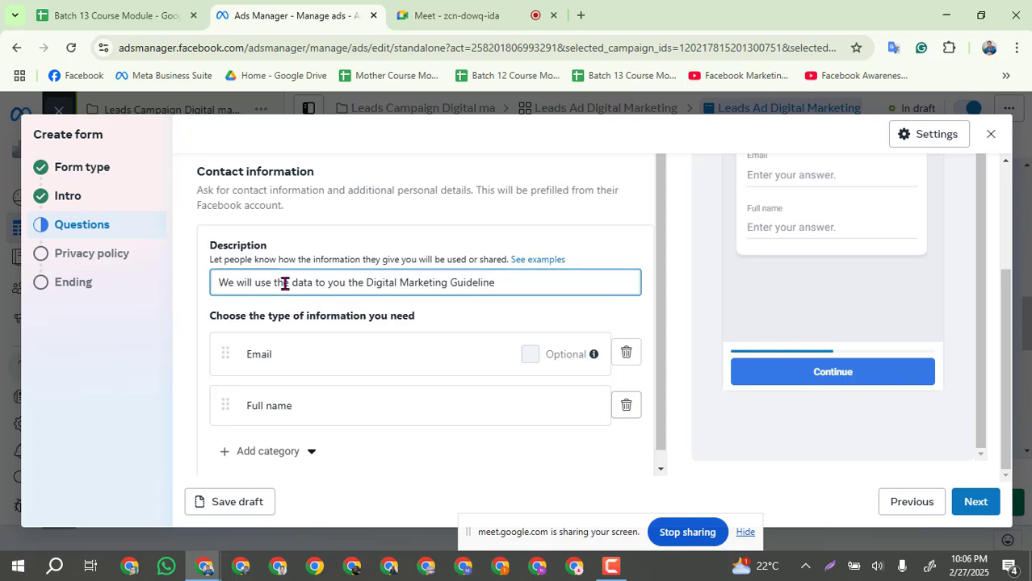
scroll(276, 281, down, 1)
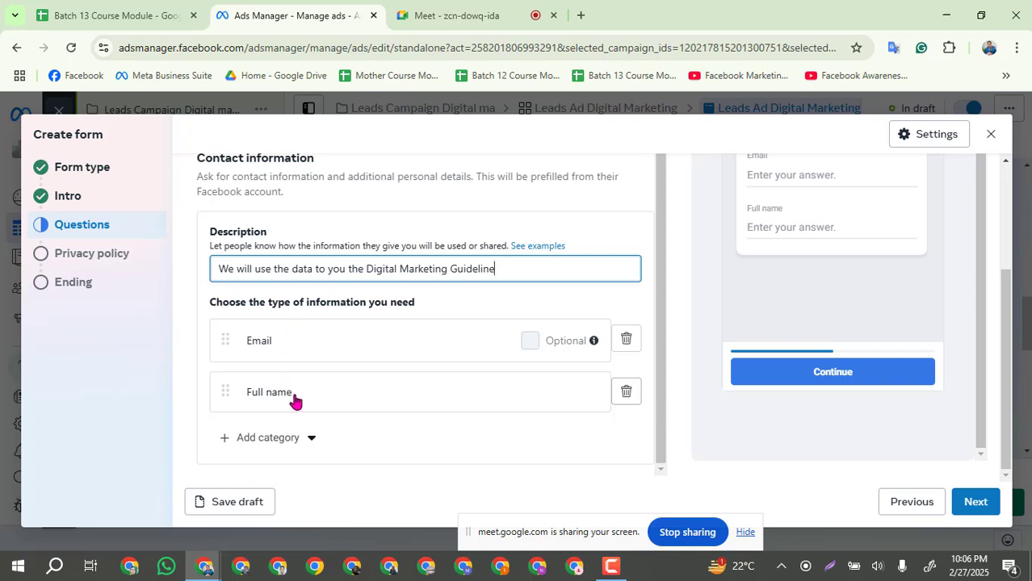
scroll(861, 236, up, 4)
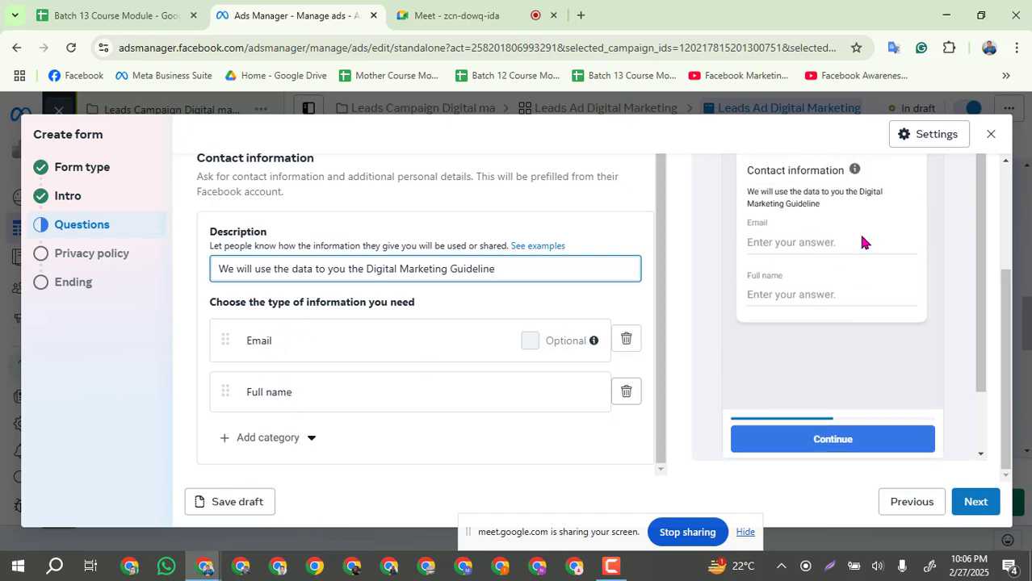
scroll(775, 284, down, 1)
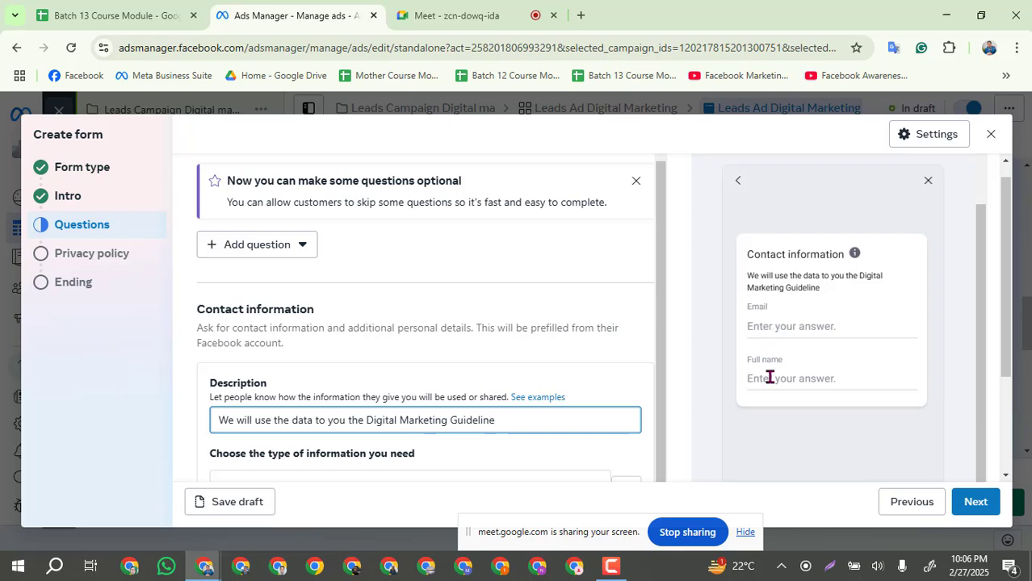
Step: Add the Phone number contact field to the requested information and check it in the form preview
scroll(318, 383, down, 2)
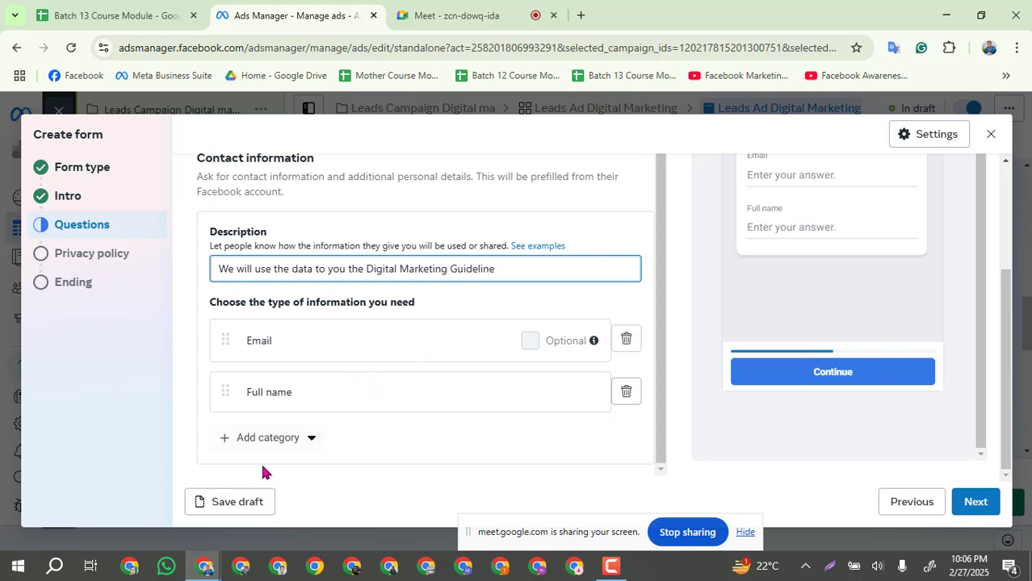
click(311, 445)
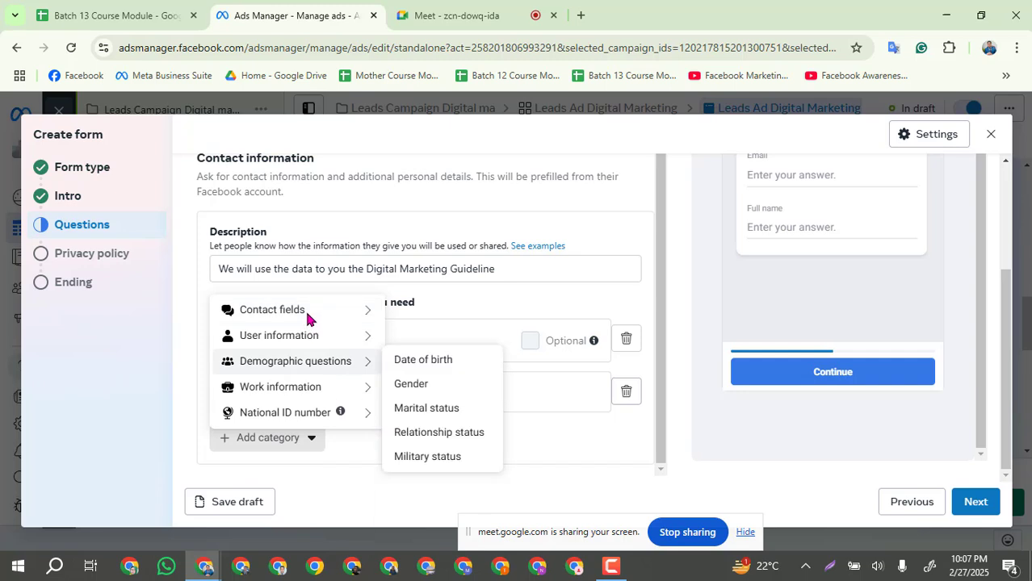
mouse_move(327, 311)
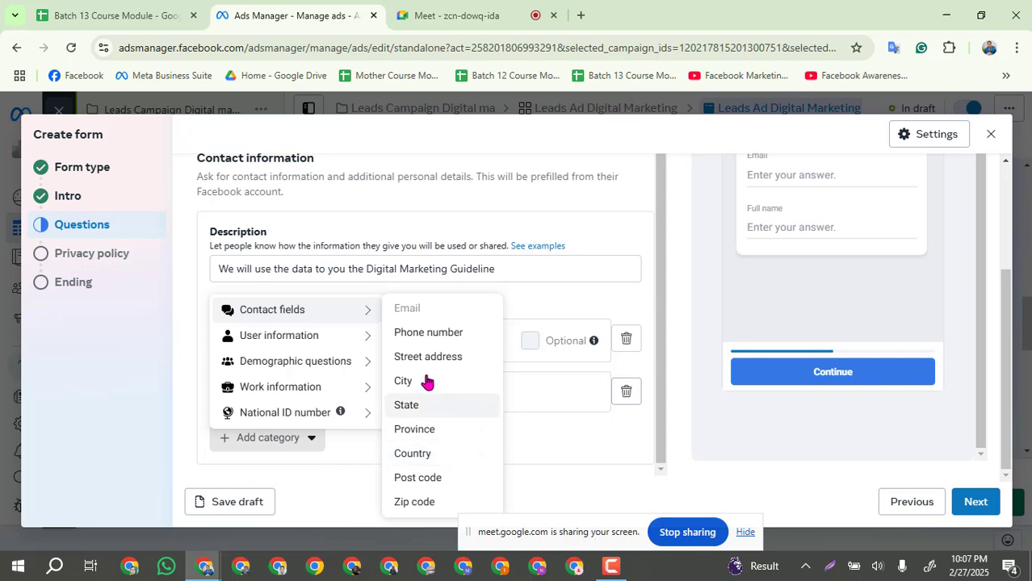
click(423, 332)
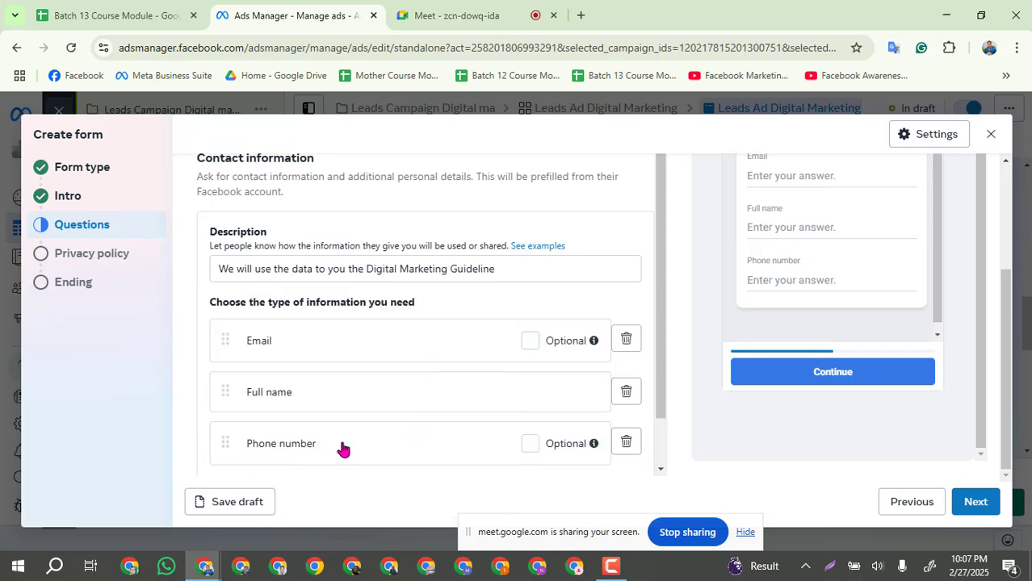
scroll(799, 252, up, 2)
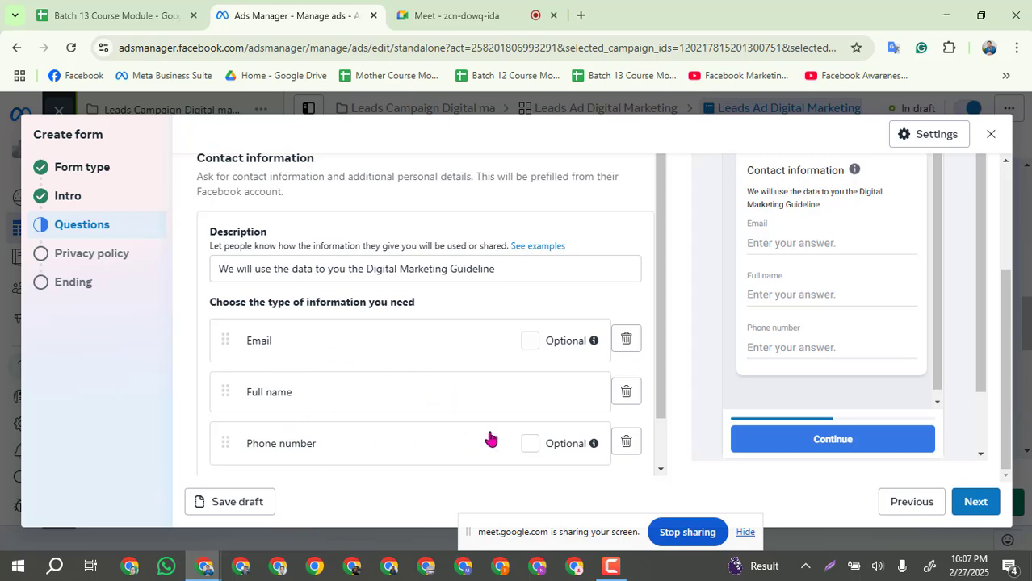
scroll(486, 436, down, 1)
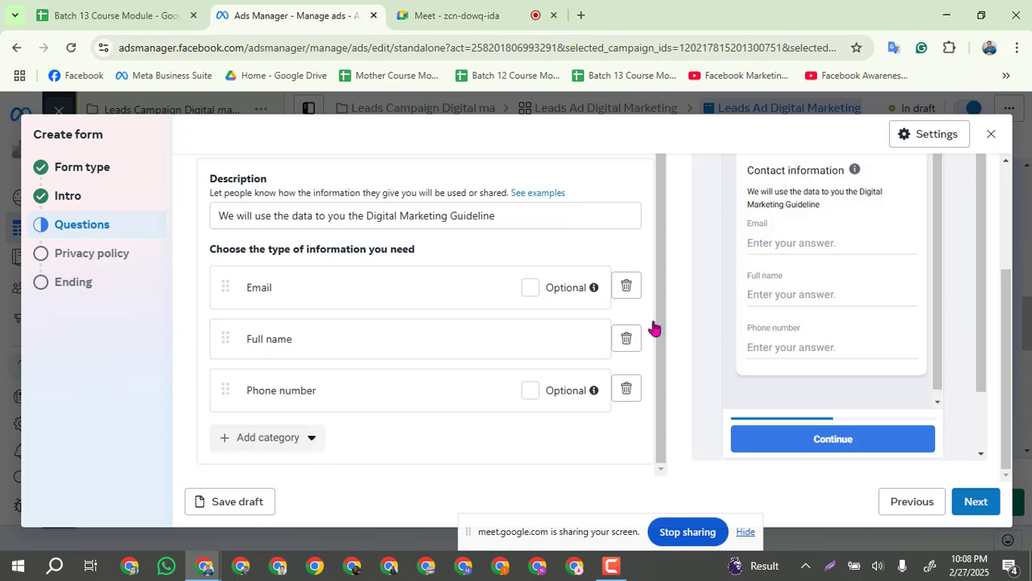
Step: Review the other information categories available for the form: contact fields, user information, demographic questions, work information and national ID number
click(311, 439)
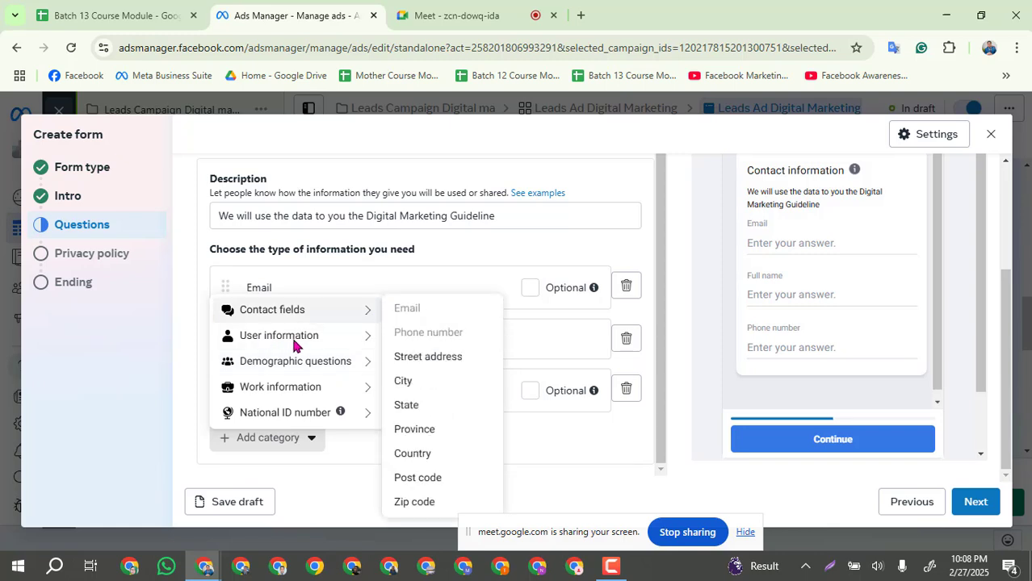
mouse_move(292, 346)
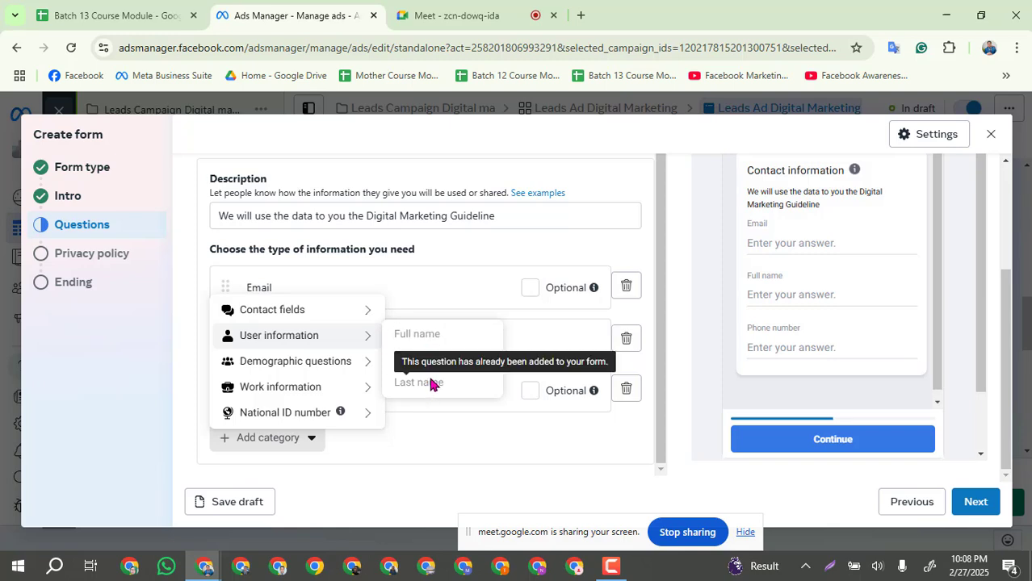
mouse_move(279, 369)
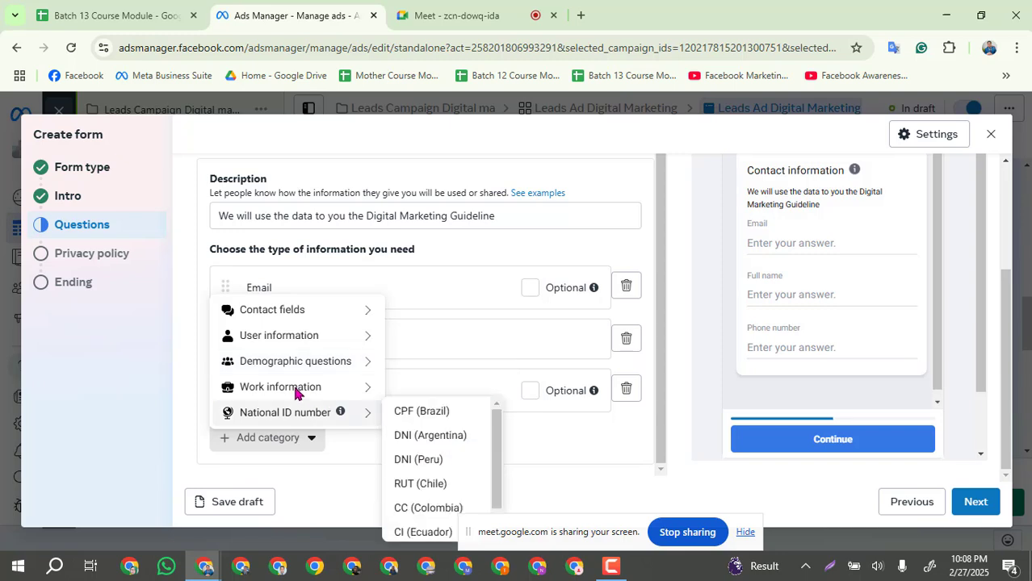
mouse_move(297, 391)
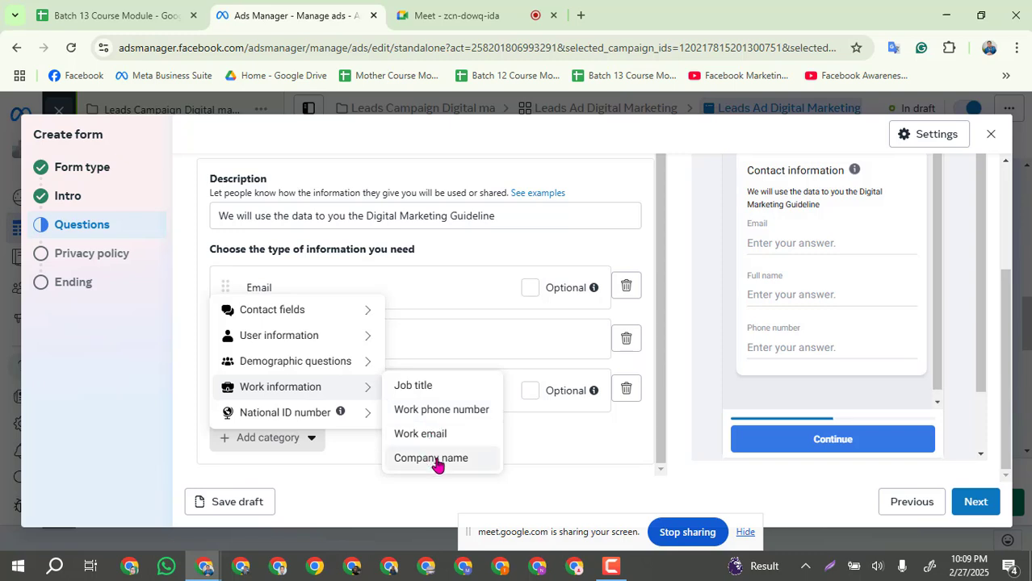
mouse_move(303, 419)
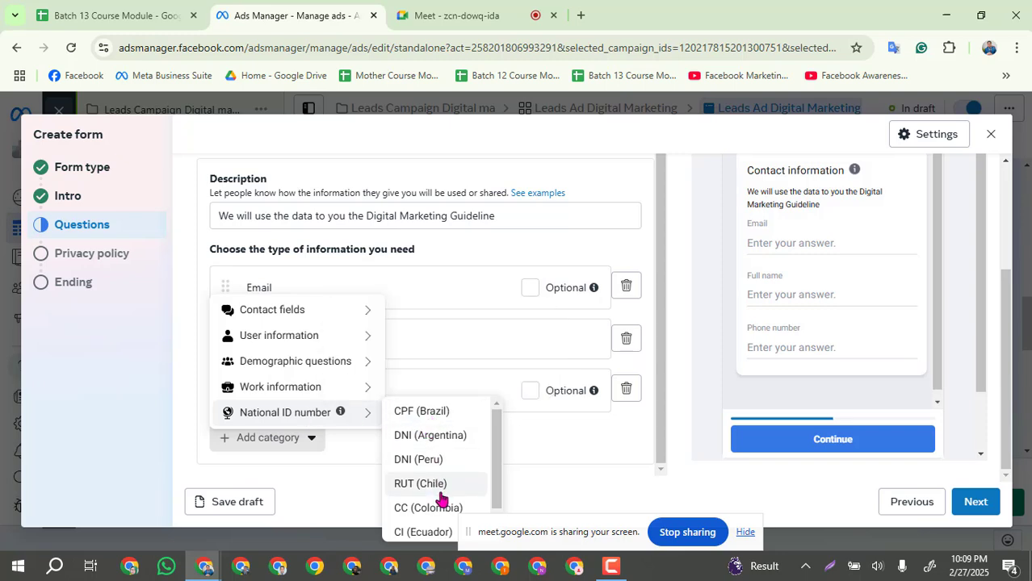
scroll(439, 485, down, 1)
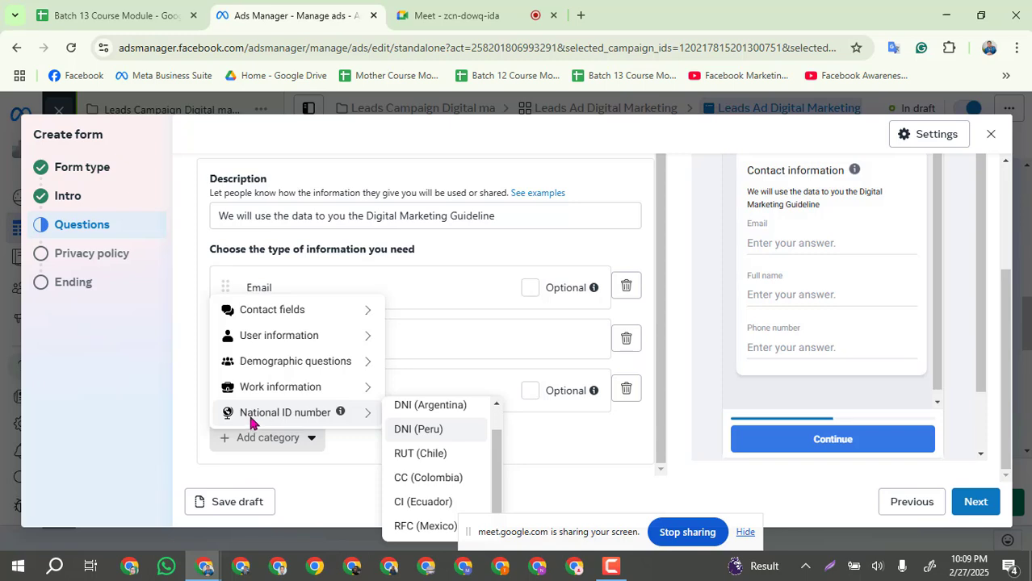
click(369, 443)
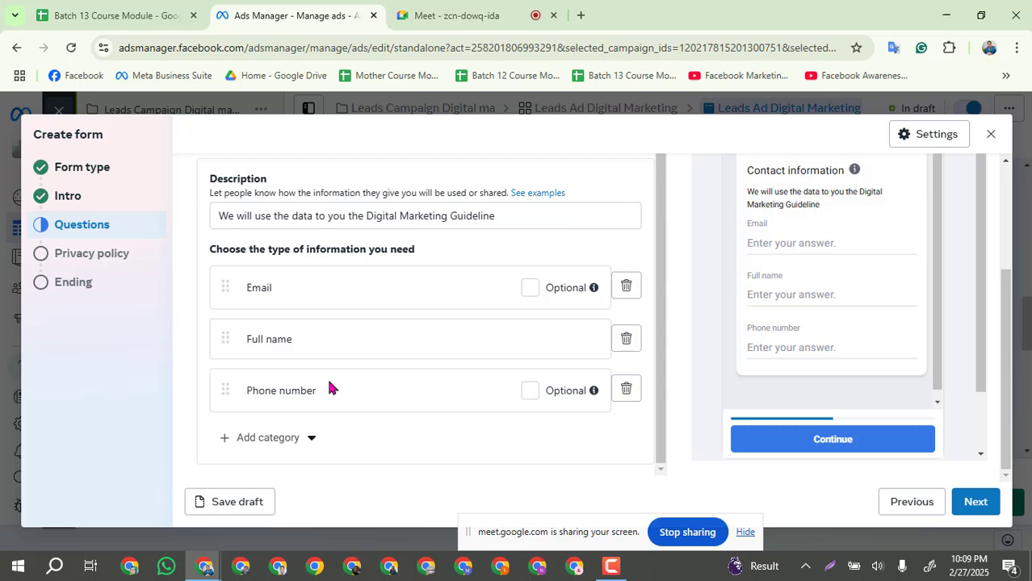
Step: Turn on conditional logic for the form's questions and add a multiple choice question
scroll(348, 340, up, 1)
scroll(348, 343, up, 2)
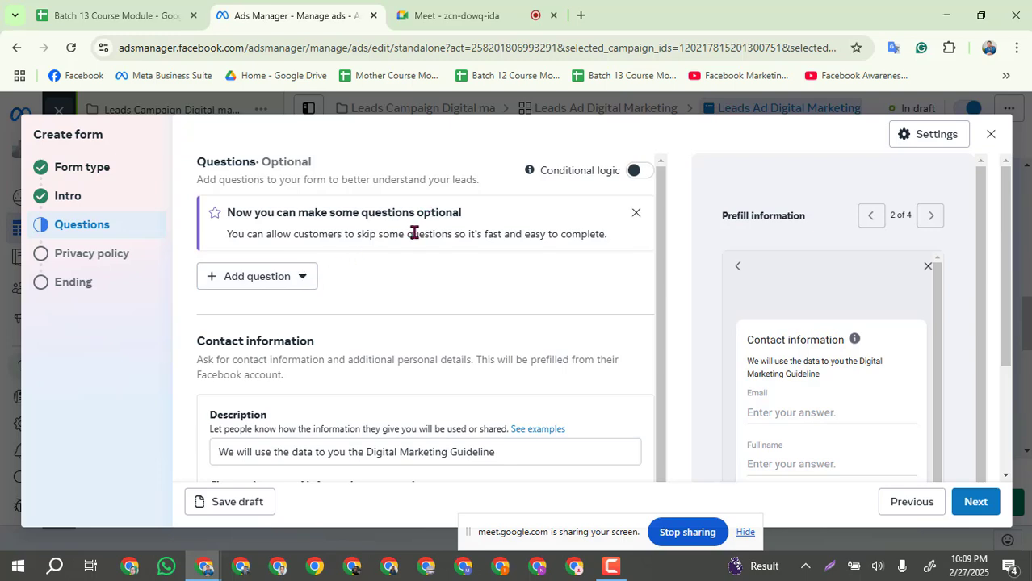
click(302, 276)
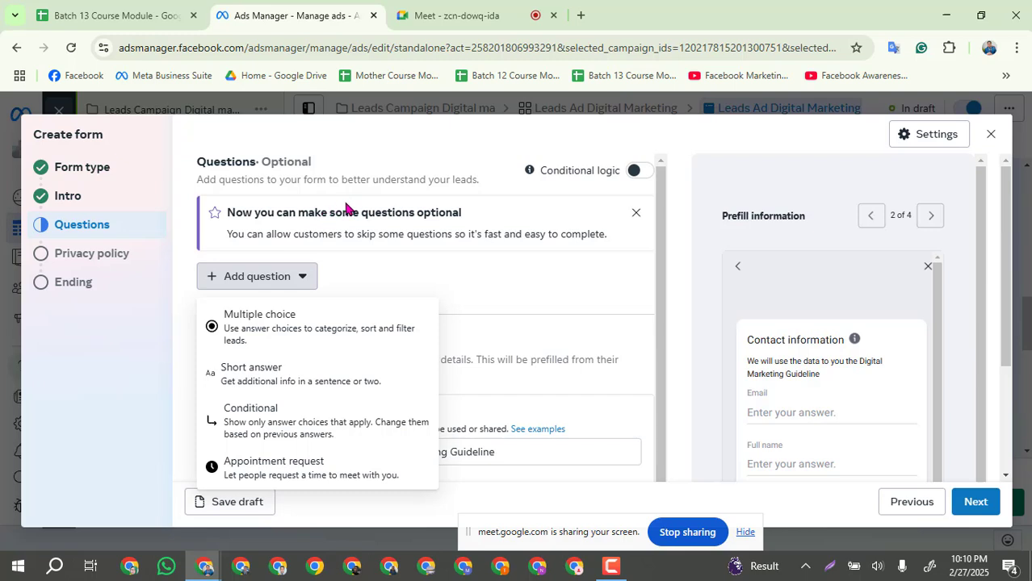
click(640, 171)
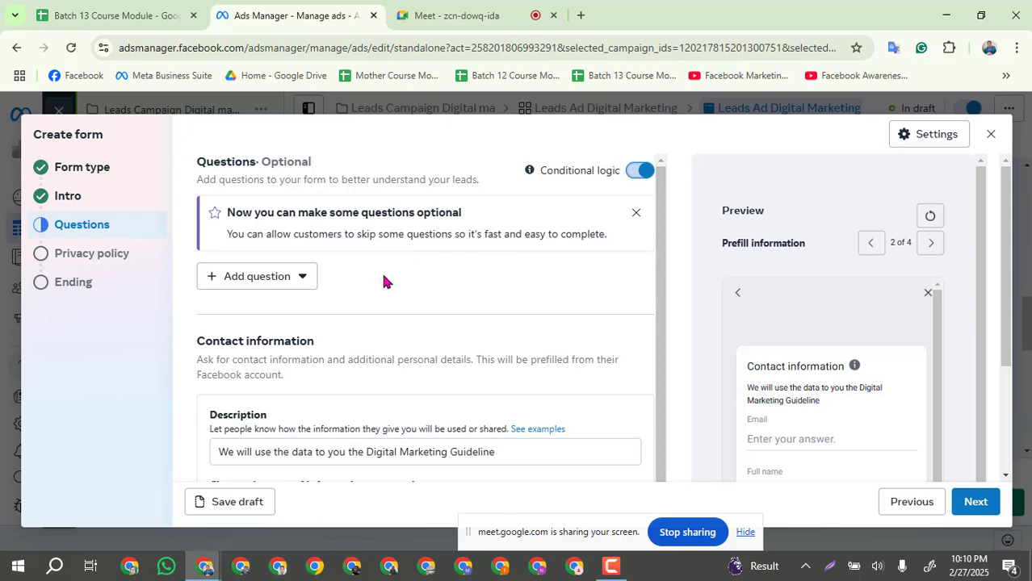
click(264, 280)
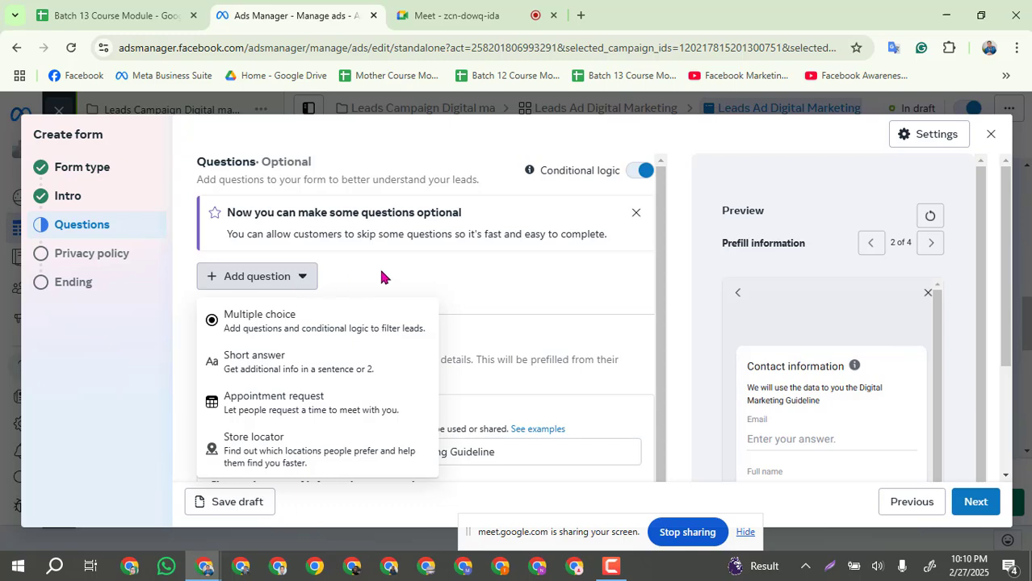
click(257, 322)
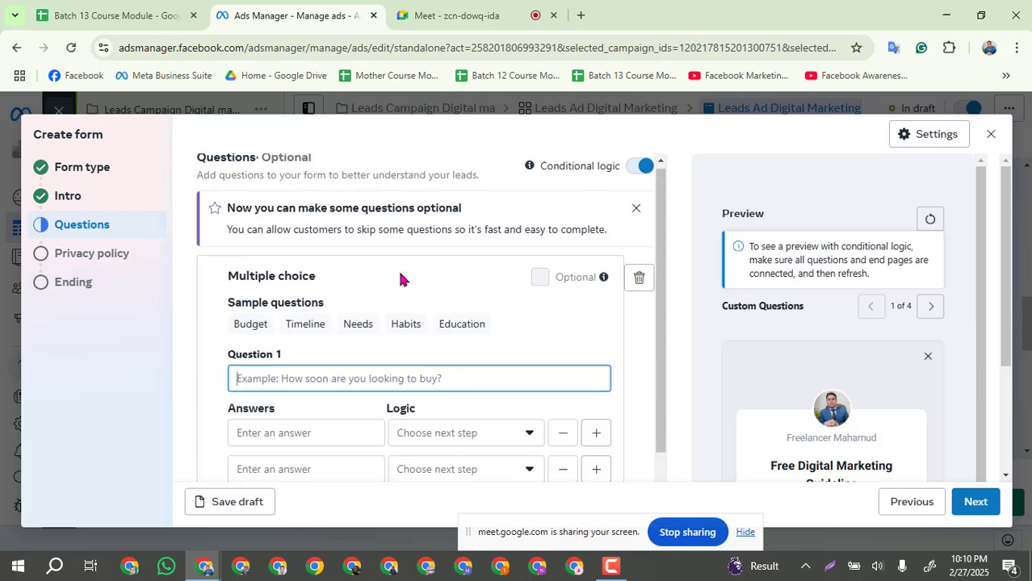
Step: Examine the multiple choice question's answer fields and next-step logic options, dismissing the incoming message notifications
scroll(379, 279, down, 1)
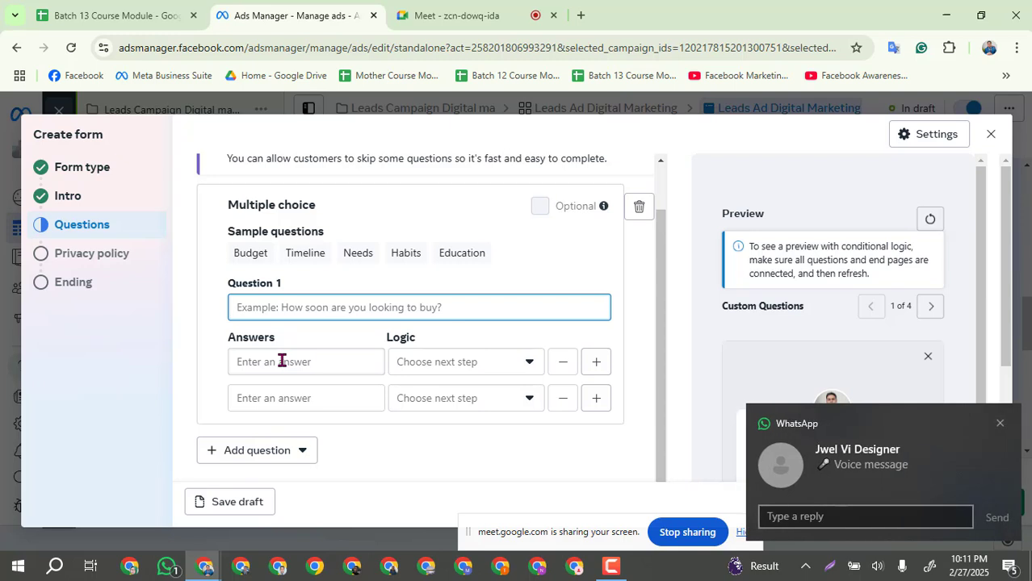
click(999, 423)
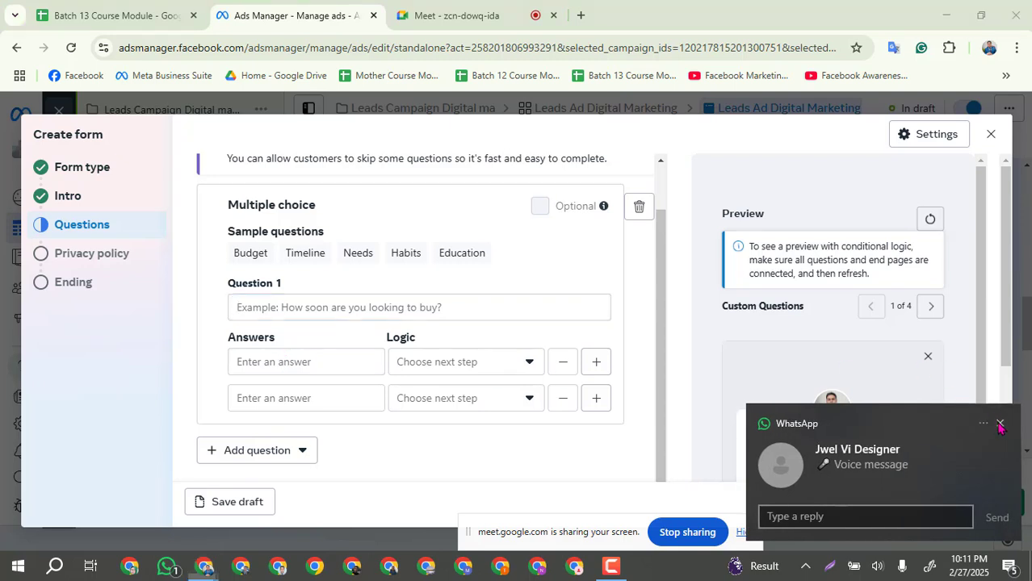
click(312, 362)
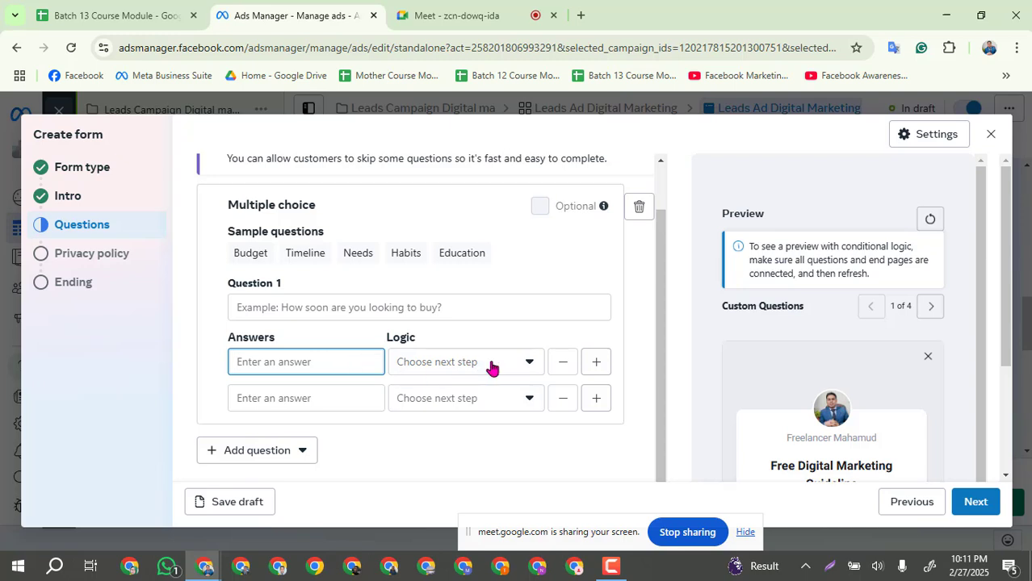
click(533, 364)
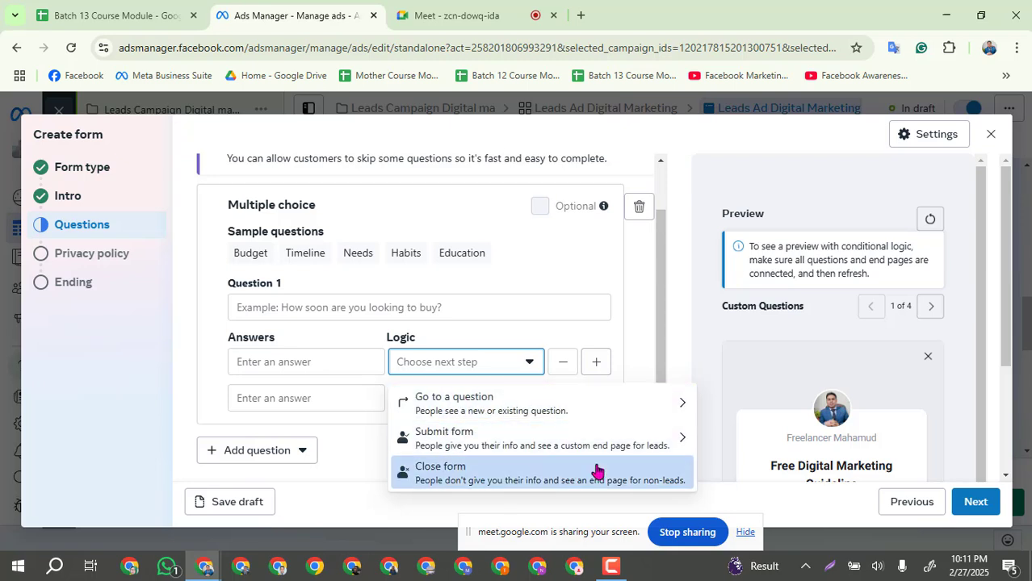
click(518, 340)
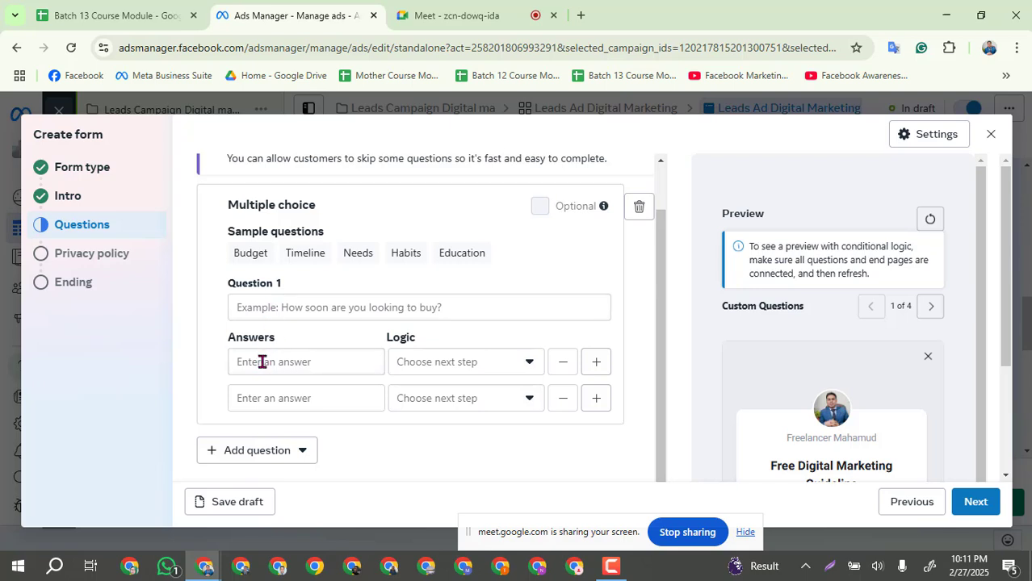
scroll(295, 377, up, 1)
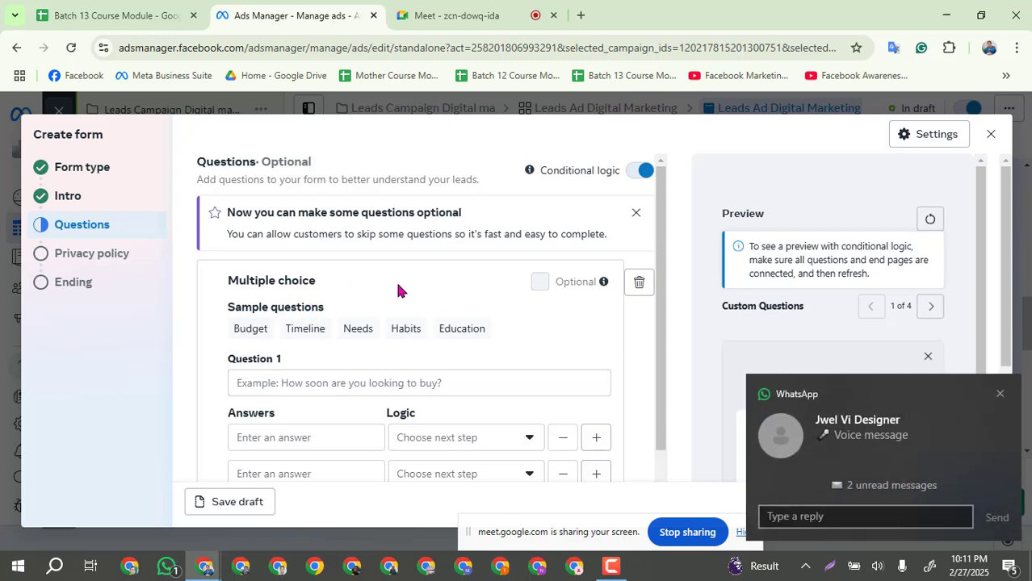
click(999, 395)
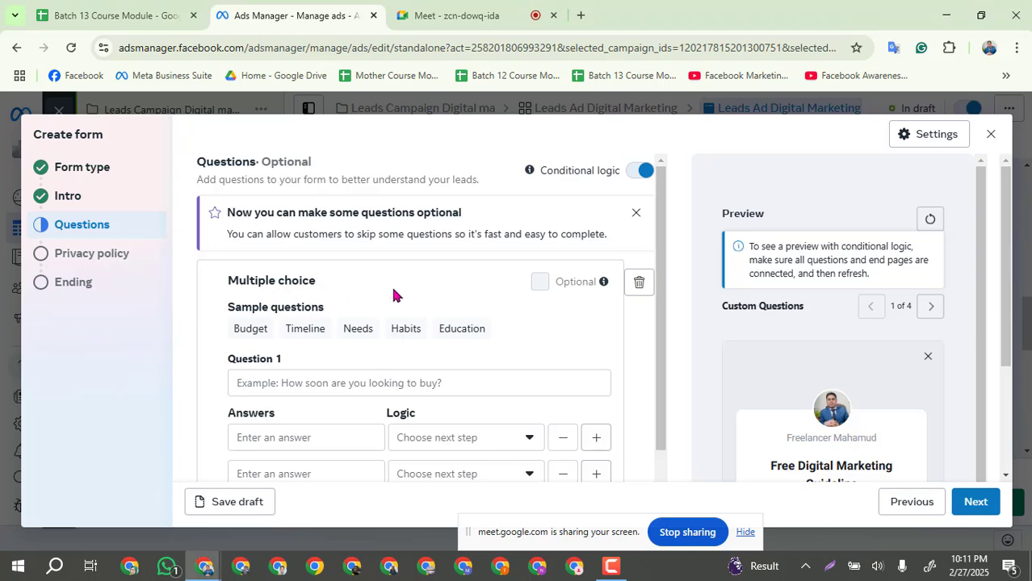
Step: Add a short answer question to the form after the multiple choice question
scroll(534, 287, down, 2)
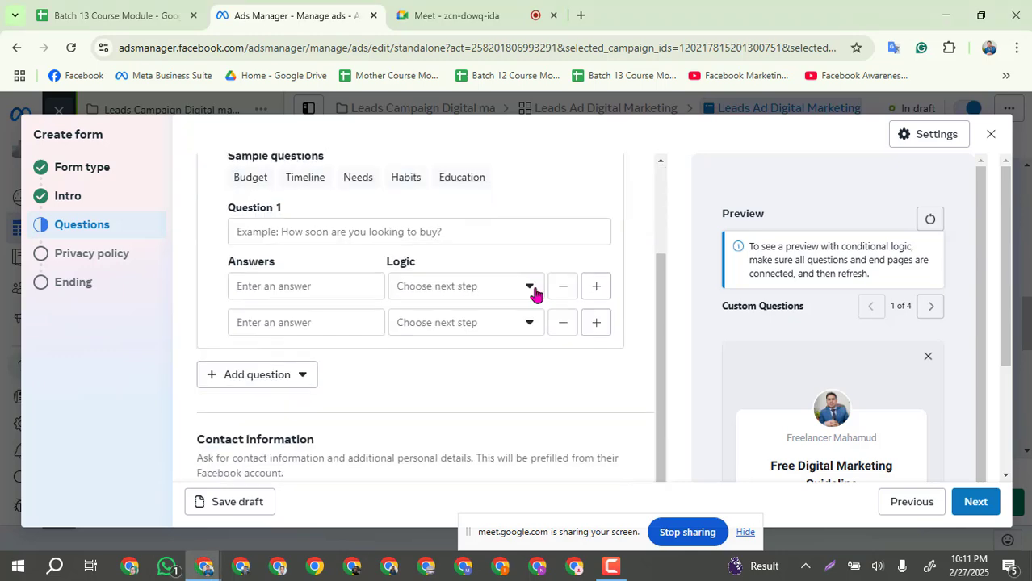
click(301, 377)
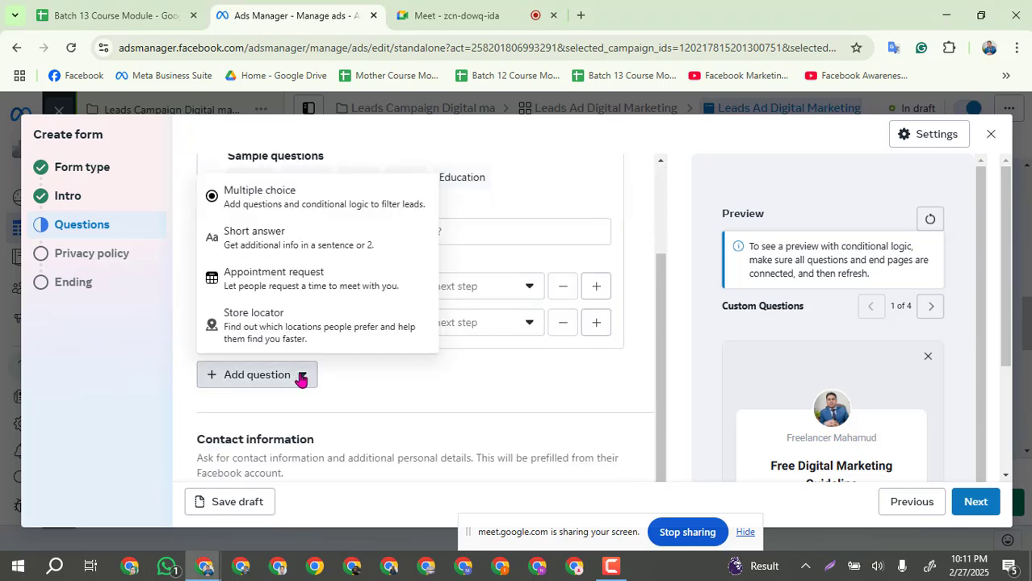
click(269, 242)
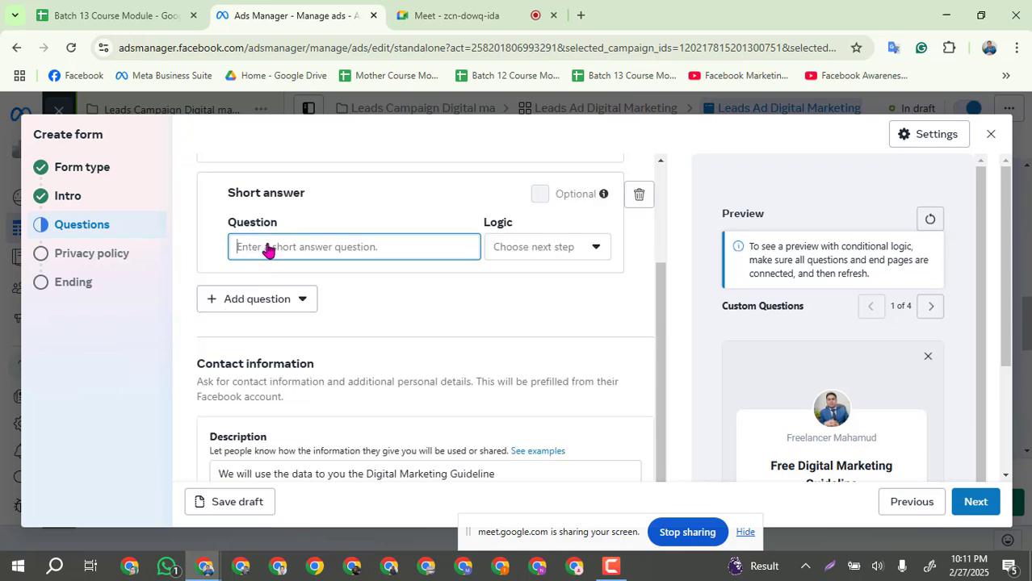
scroll(347, 263, up, 2)
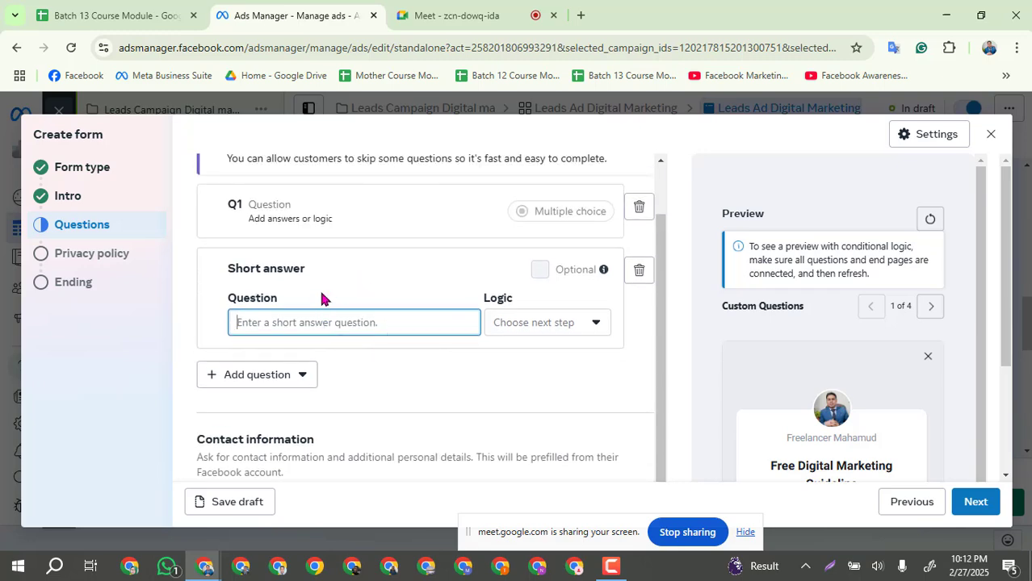
scroll(321, 299, up, 1)
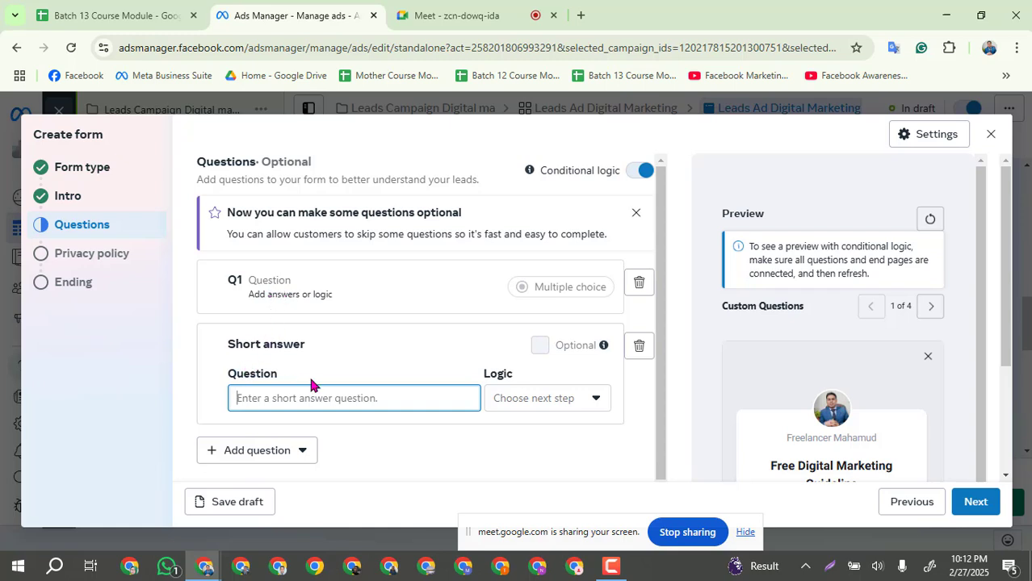
Step: Compare the fields of the multiple choice and short answer questions and look over the available question types
click(322, 285)
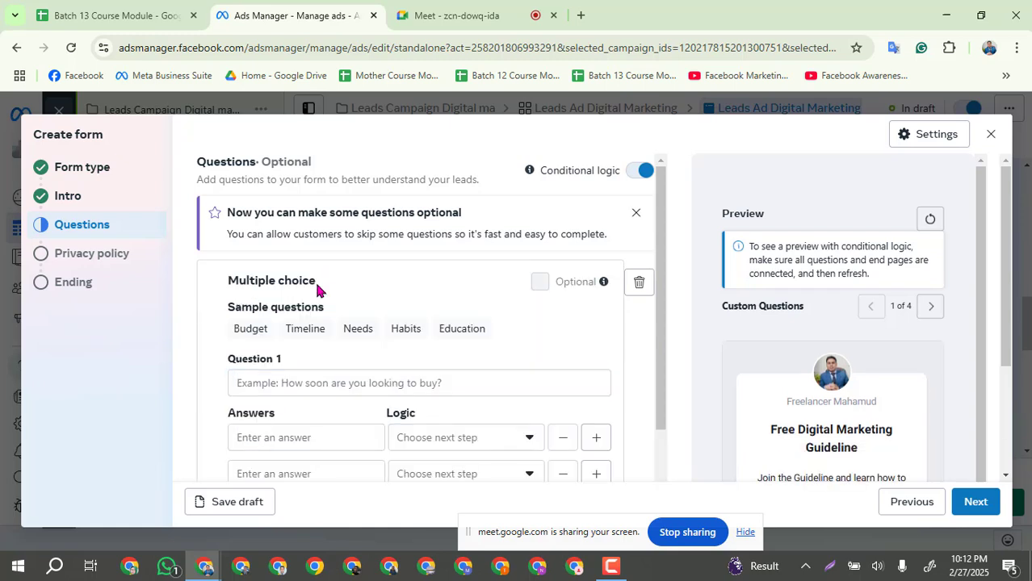
scroll(417, 291, down, 2)
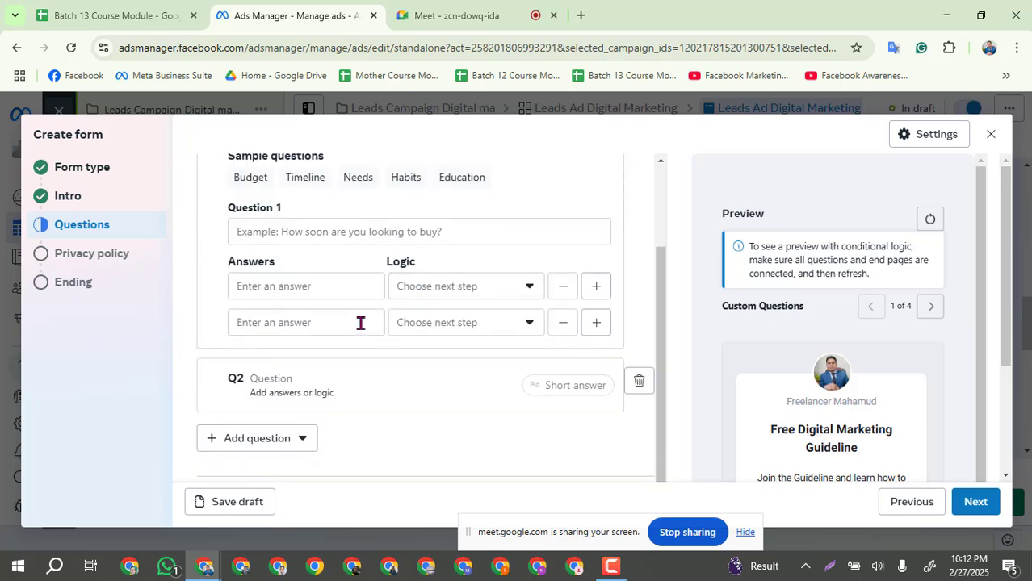
click(289, 391)
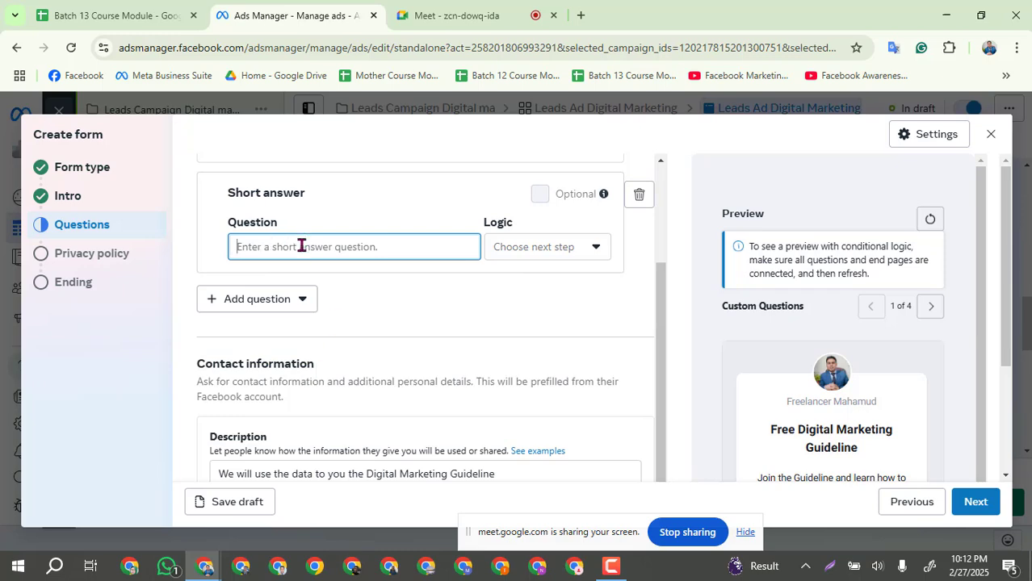
scroll(292, 325, down, 2)
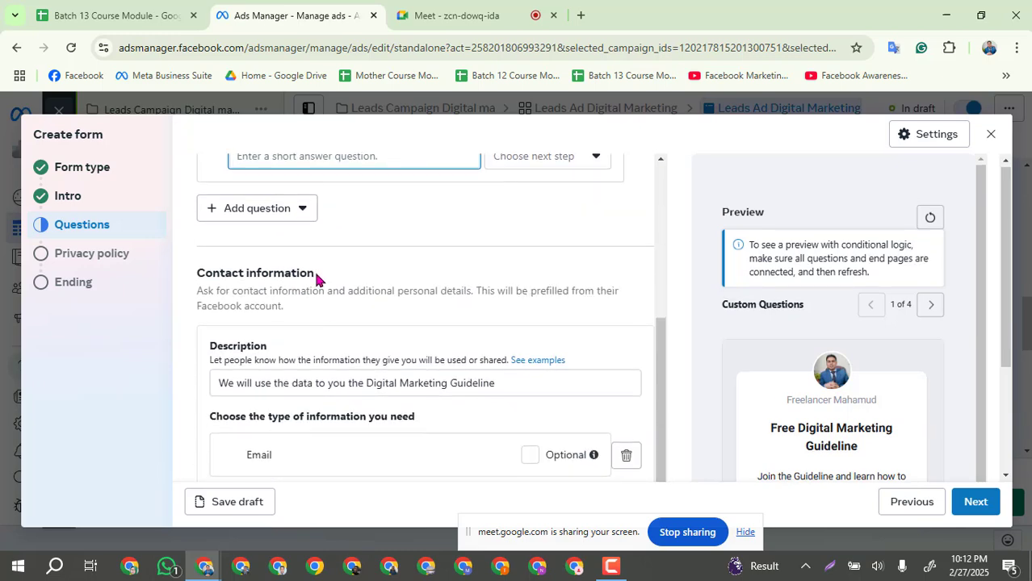
scroll(318, 278, down, 2)
scroll(317, 278, up, 3)
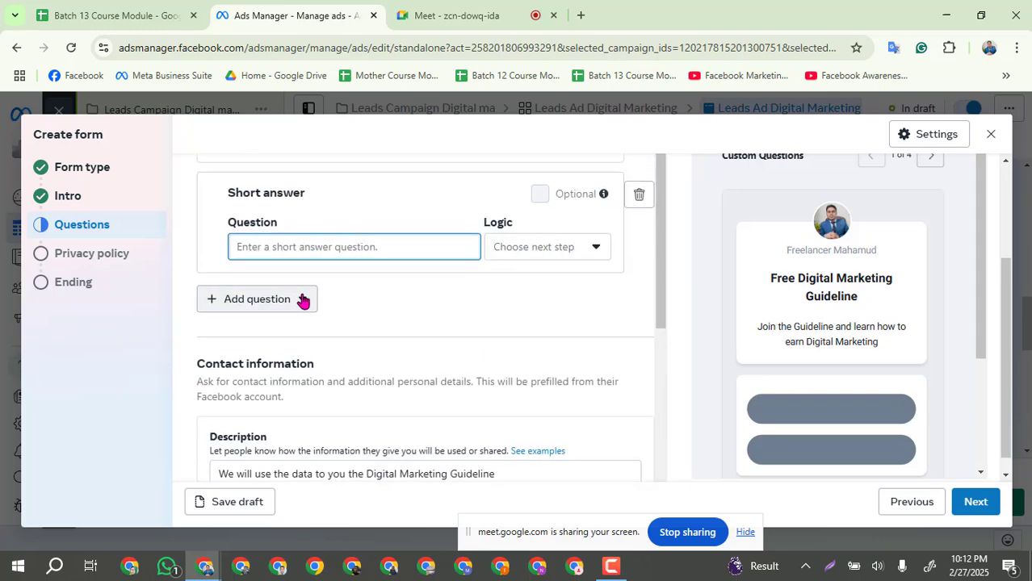
click(303, 300)
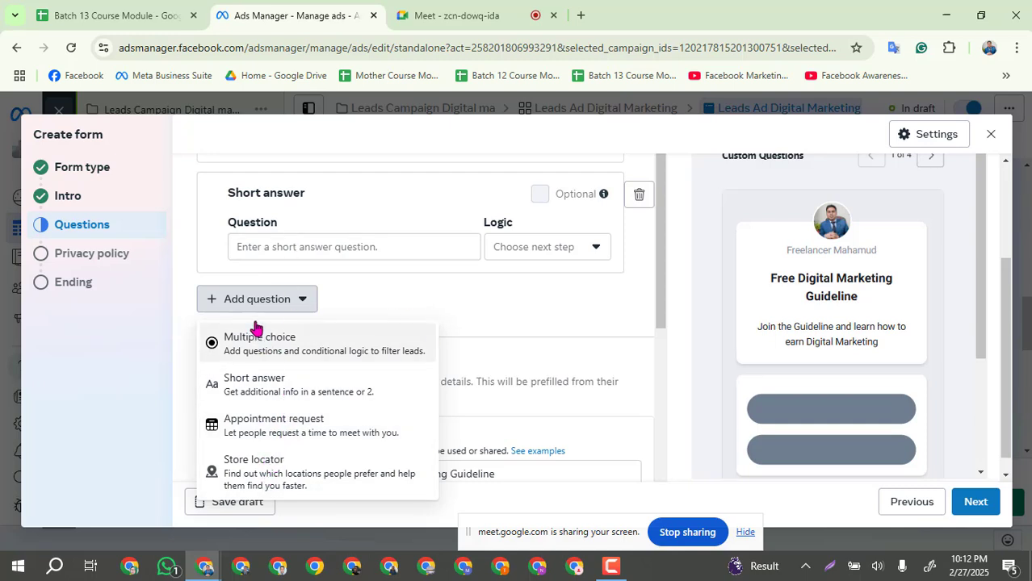
click(464, 301)
Step: Delete the short answer question and the multiple choice question from the form
scroll(365, 297, up, 2)
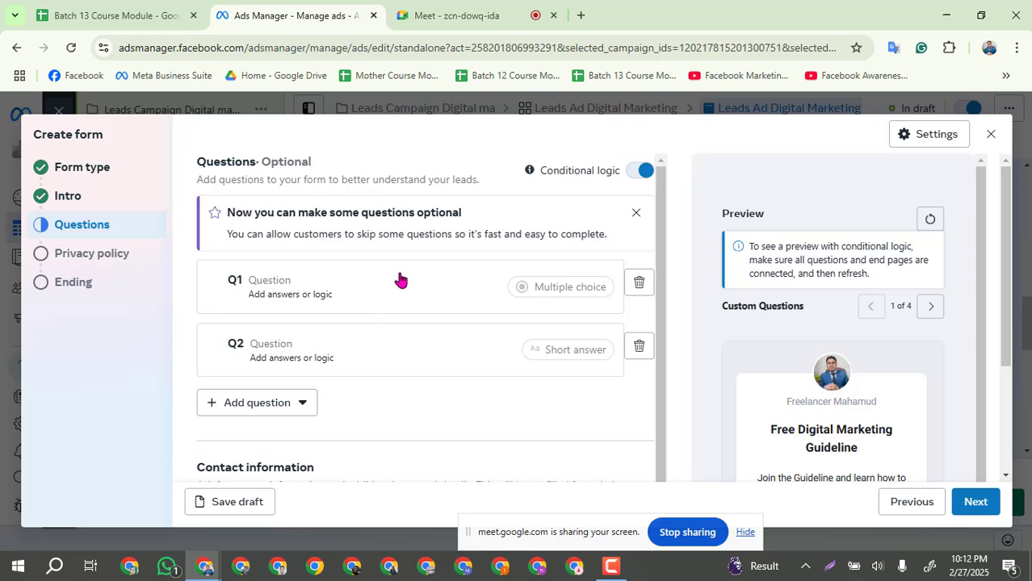
click(638, 349)
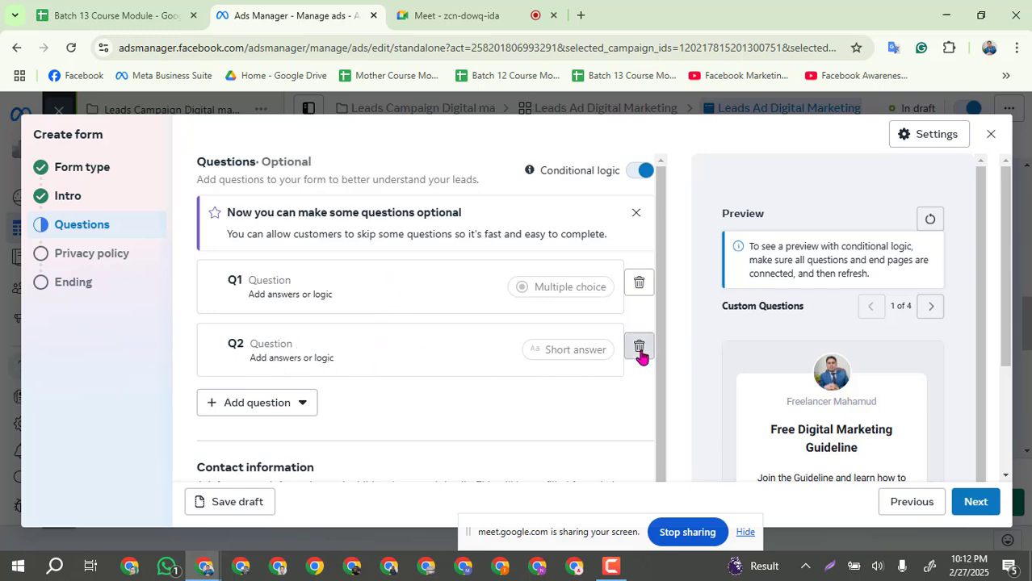
click(701, 296)
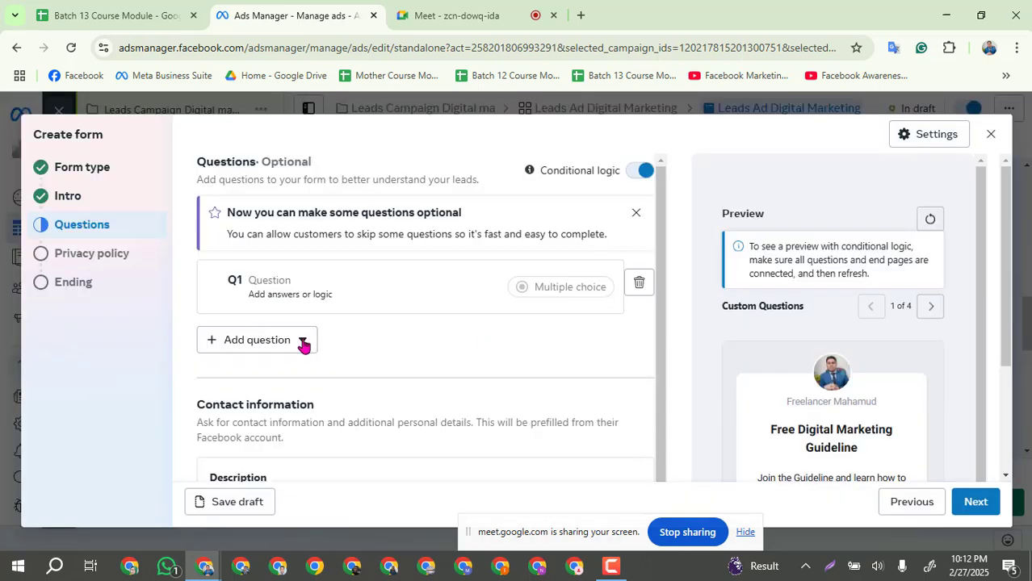
click(642, 281)
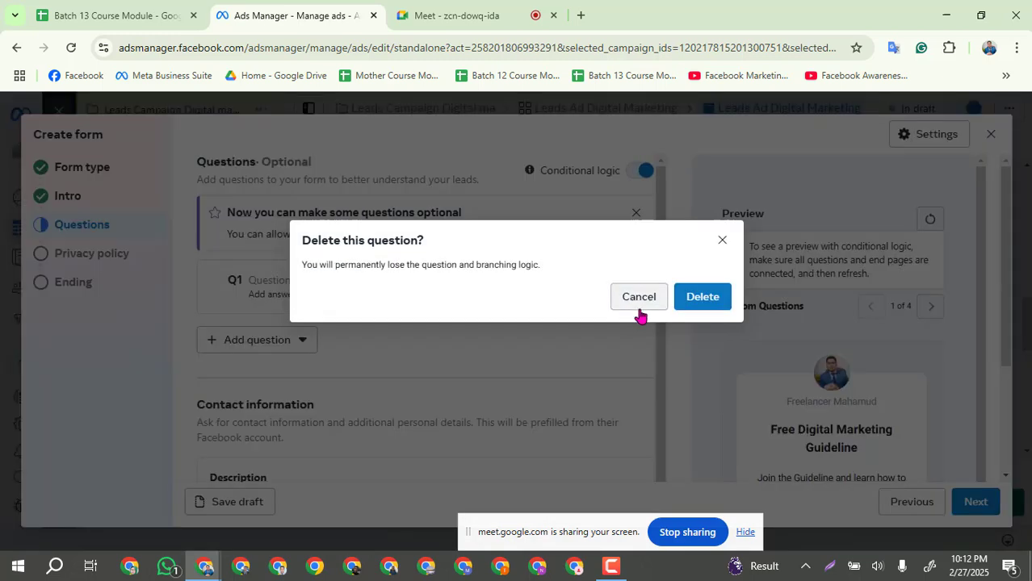
click(702, 297)
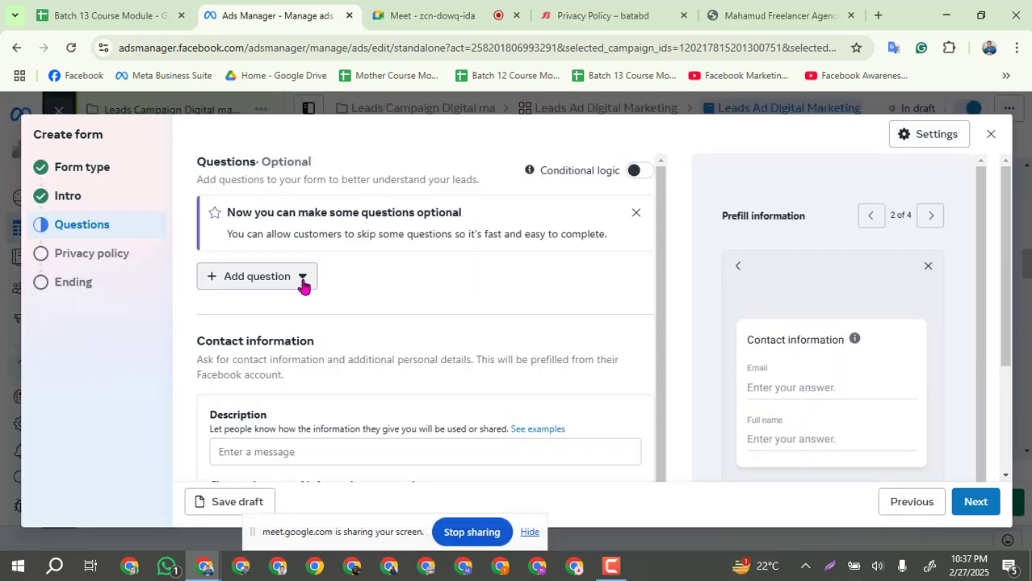
Step: Add a multiple choice question to the form with conditional logic off
click(302, 278)
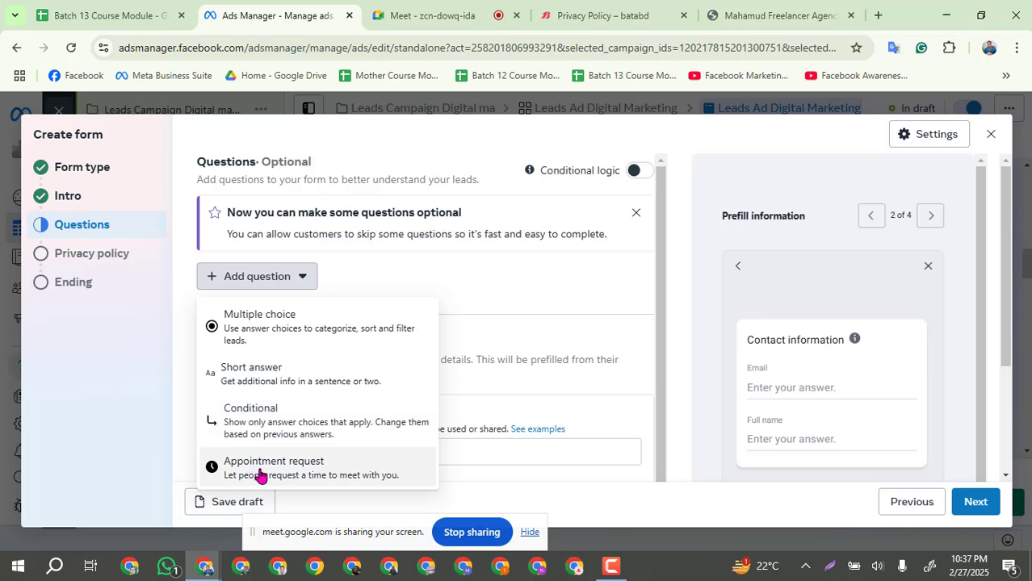
click(275, 324)
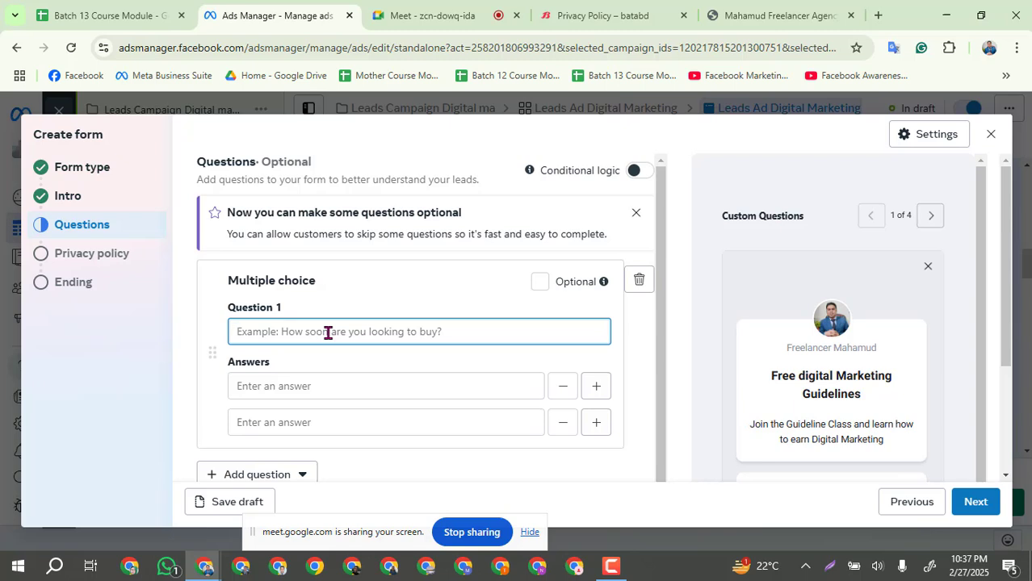
text(Lap)
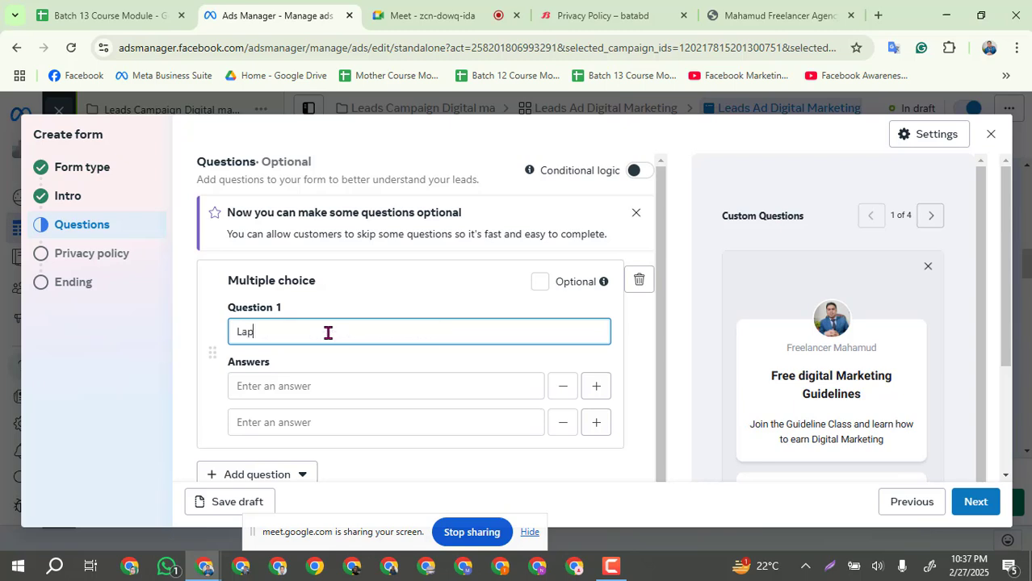
text(t)
key(BackSpace)
key(BackSpace)
key(BackSpace)
key(BackSpace)
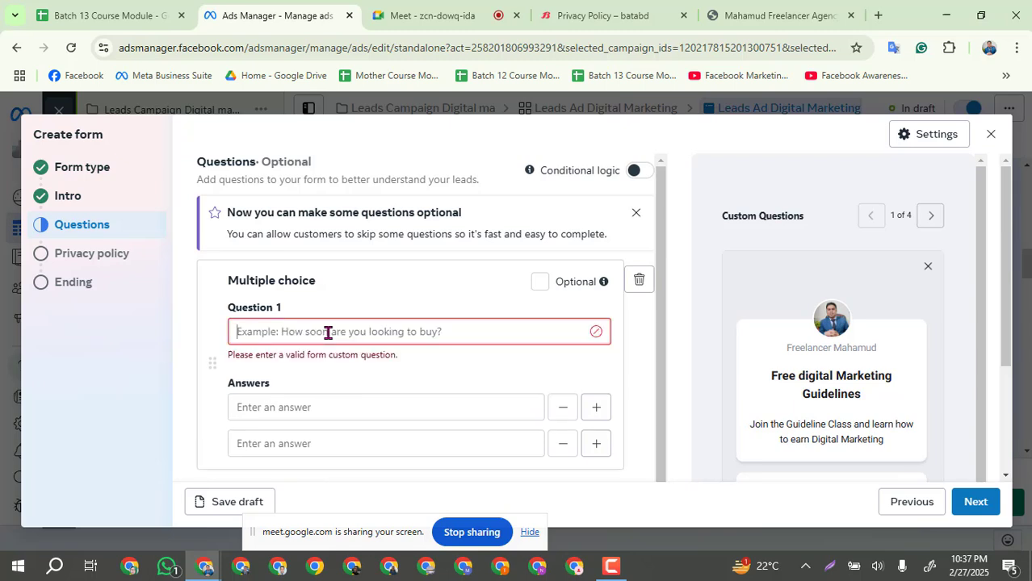
Step: Word the multiple choice question as "Need Laptop or PC"
text(Need )
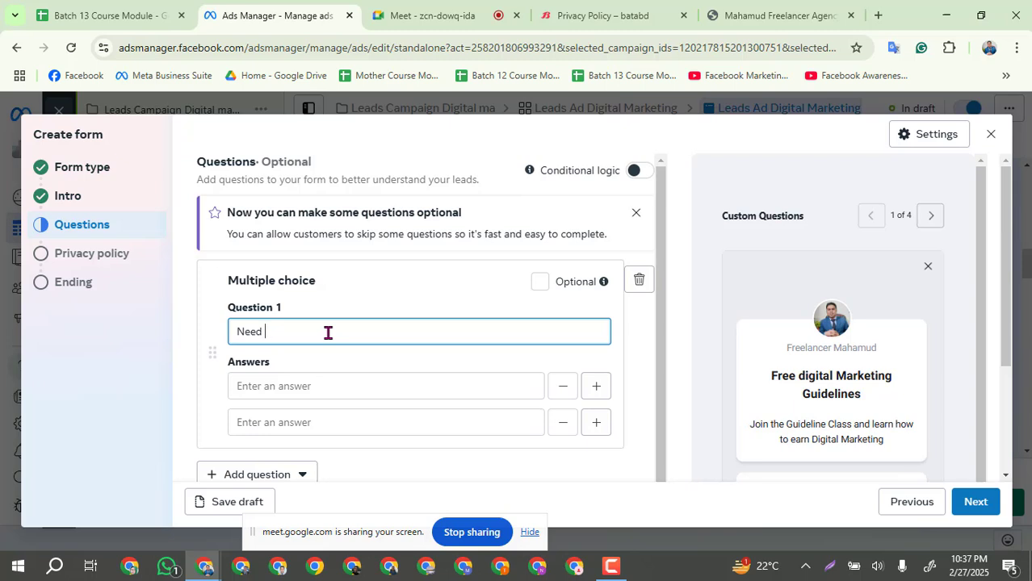
text(Lapto)
text(p)
text( or)
text( Comp)
key(BackSpace)
key(BackSpace)
key(BackSpace)
key(BackSpace)
text(PC)
Step: Enter "yes" and "No" as the two answers to the laptop or PC question
click(311, 389)
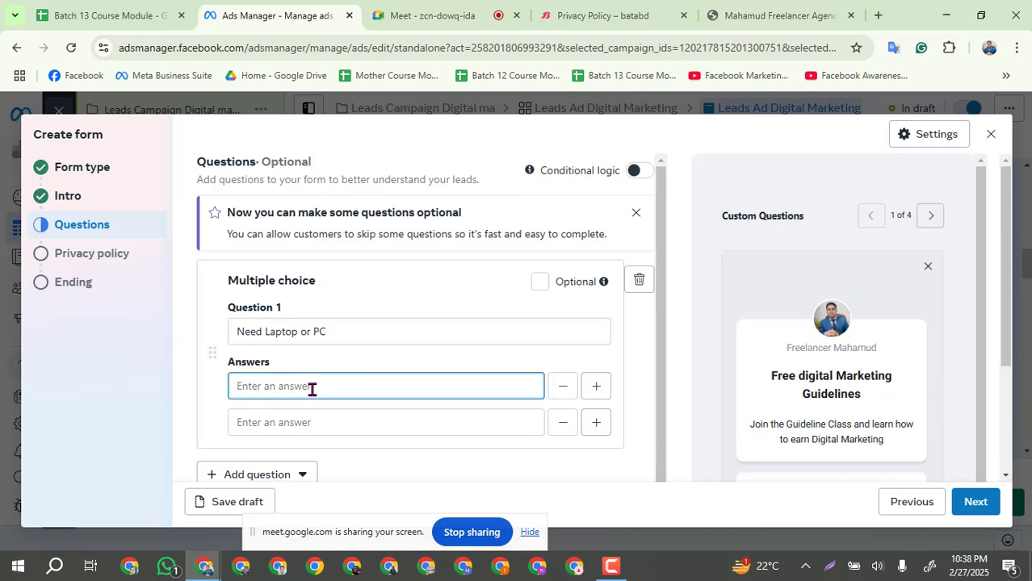
text(yes)
click(319, 423)
text(No)
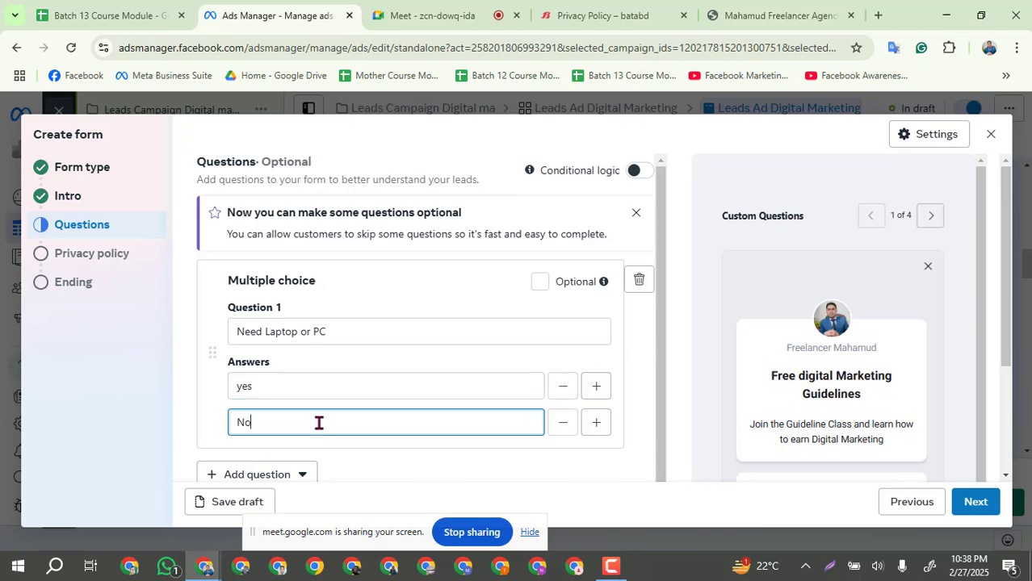
Step: Review the form's questions, the contact information description and the types of information requested
scroll(376, 378, down, 2)
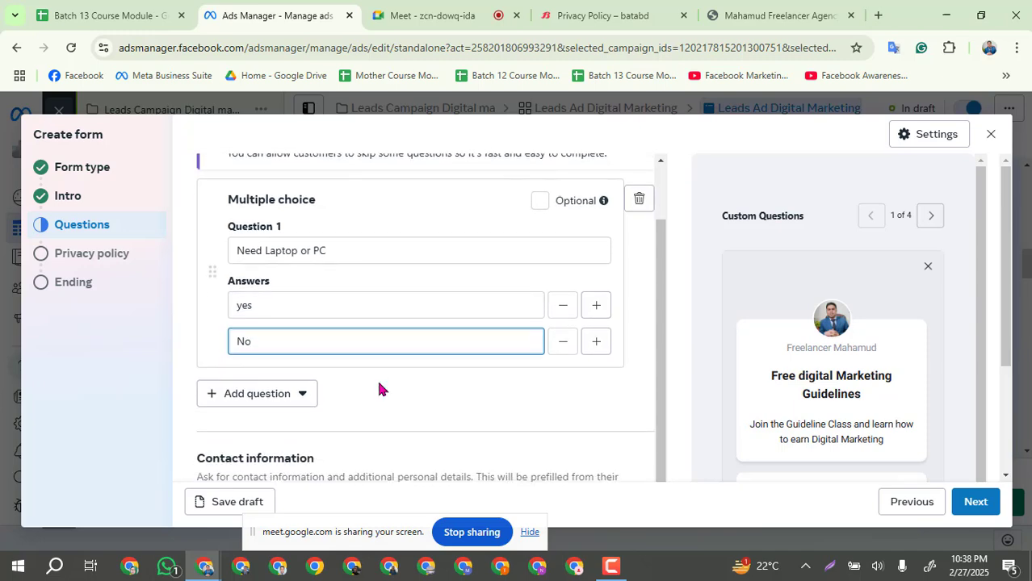
scroll(373, 365, down, 3)
click(319, 270)
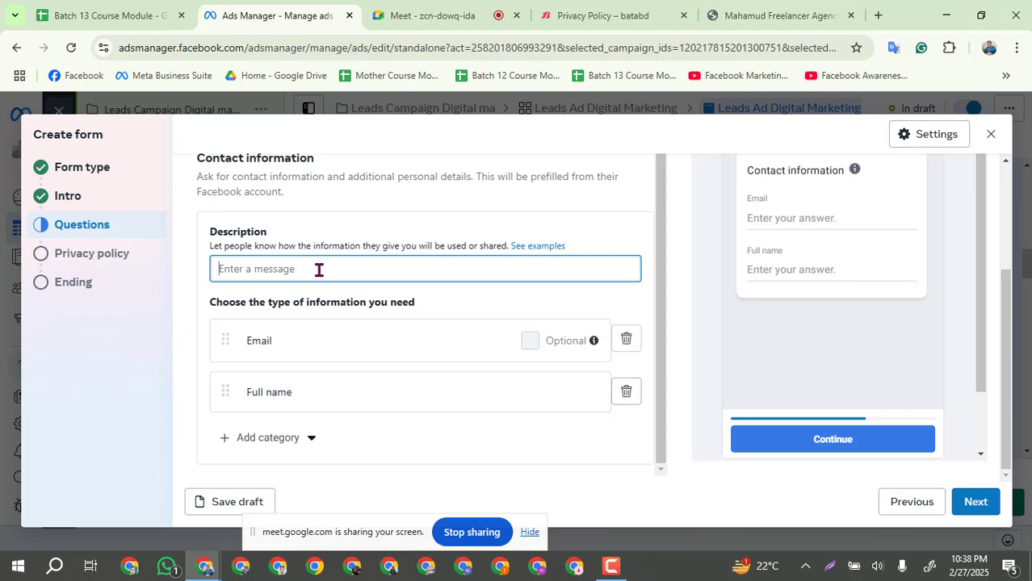
scroll(319, 274, up, 2)
scroll(319, 291, up, 1)
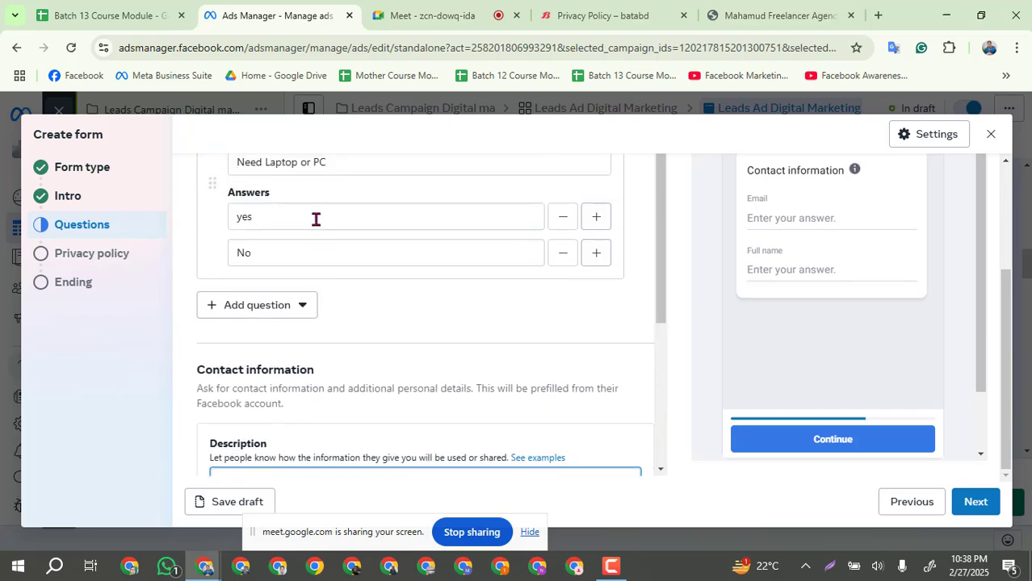
scroll(323, 269, up, 1)
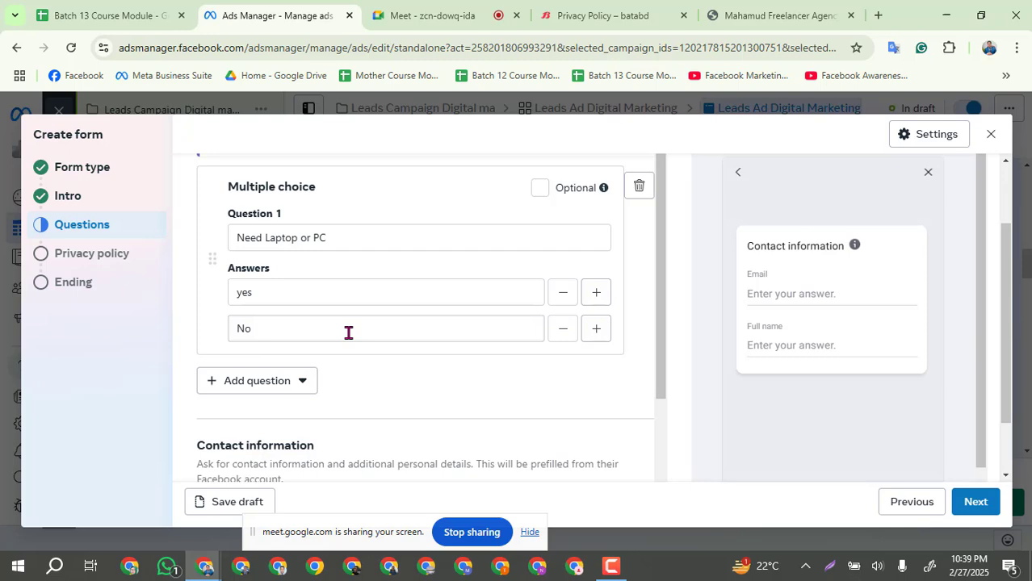
scroll(349, 332, down, 3)
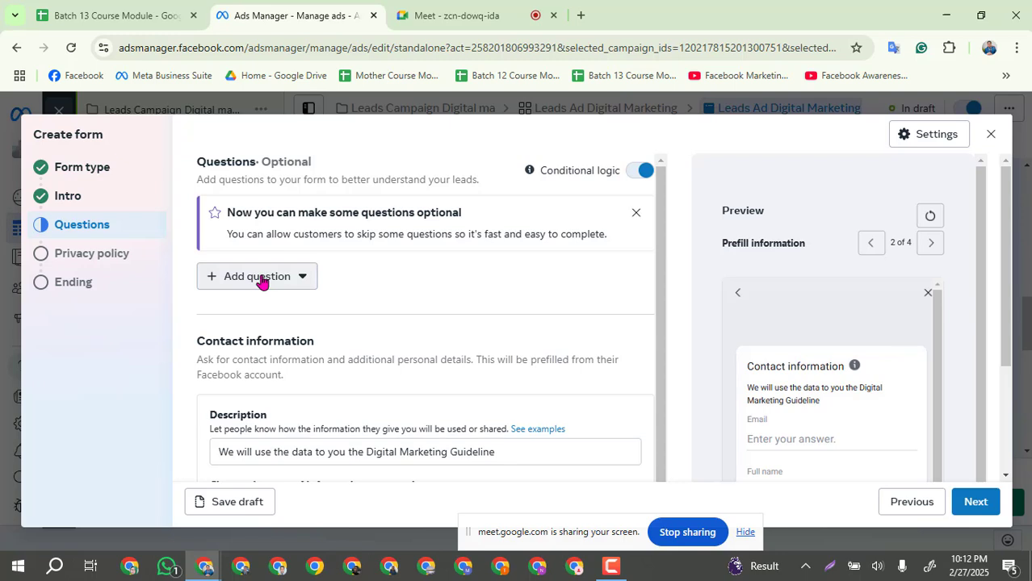
scroll(261, 280, down, 1)
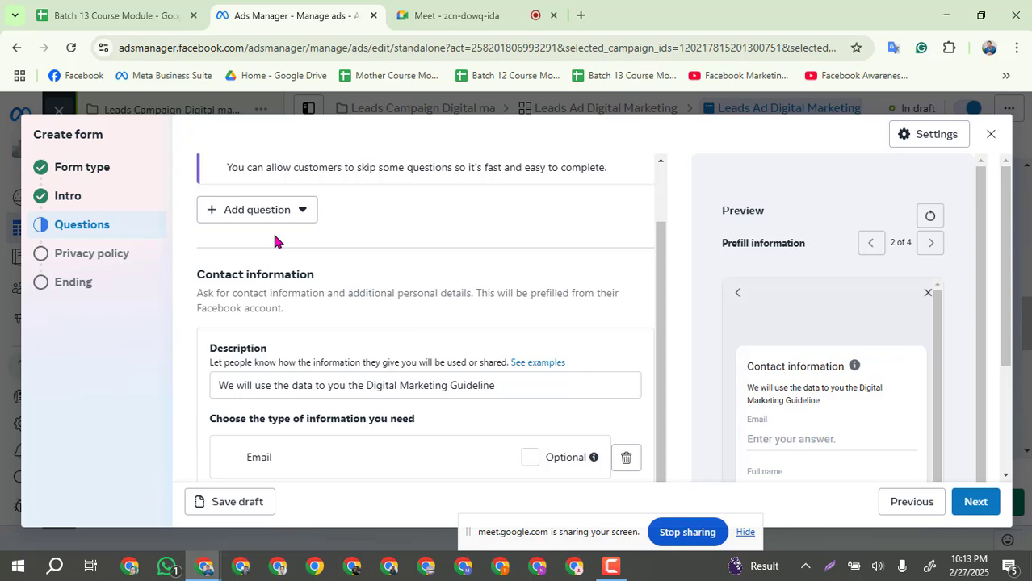
scroll(274, 240, down, 1)
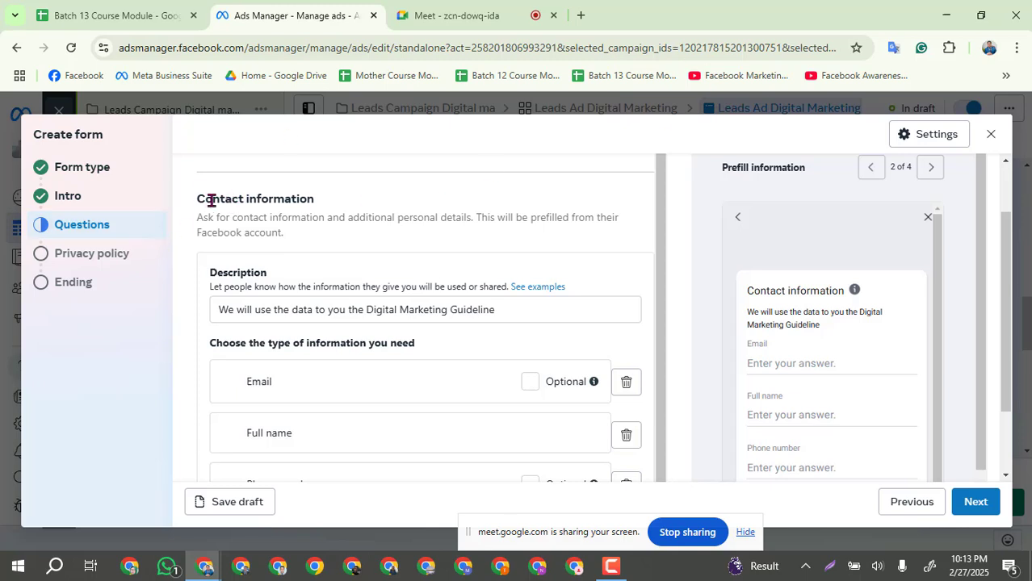
scroll(382, 345, down, 2)
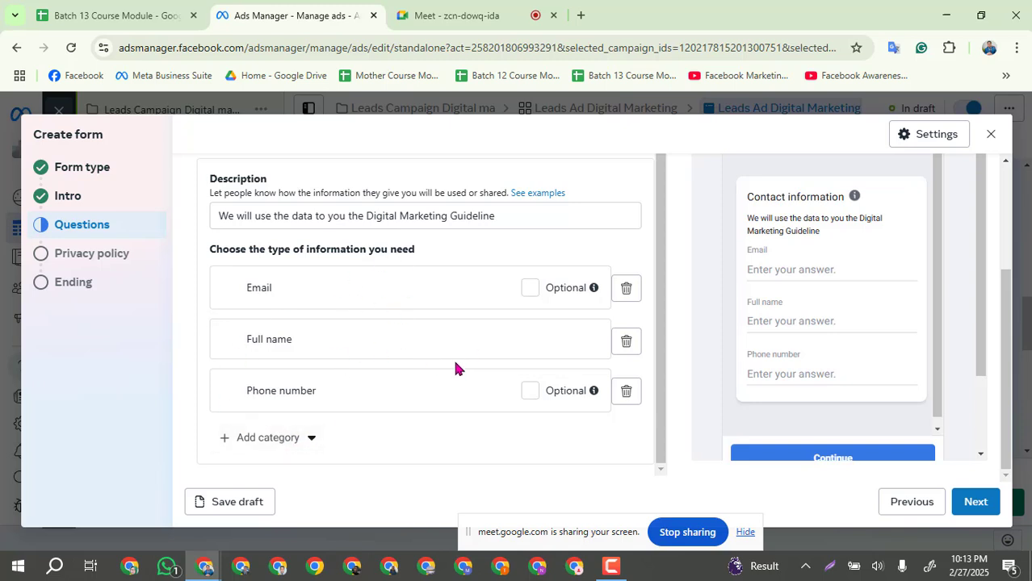
scroll(888, 310, down, 1)
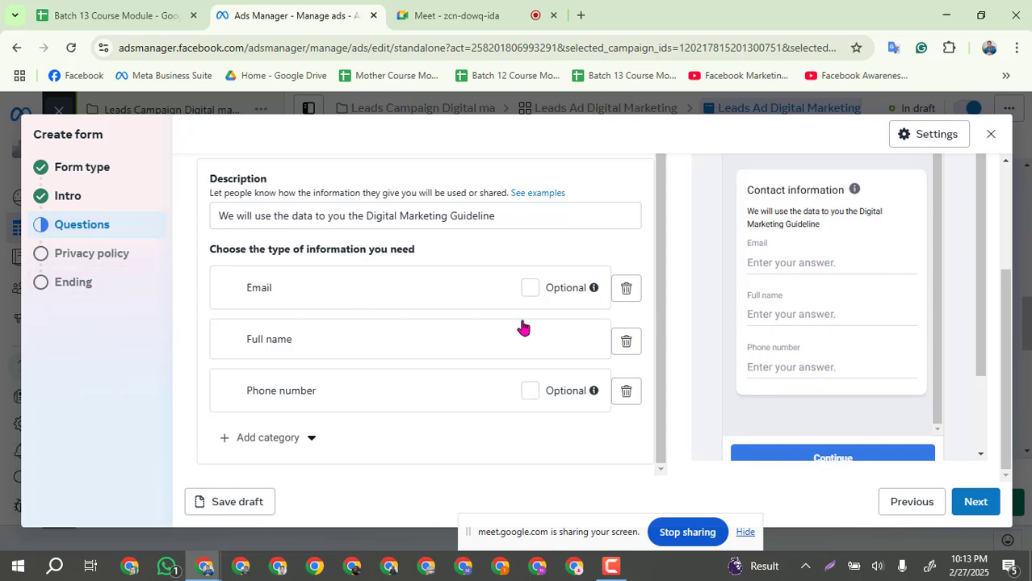
scroll(756, 337, down, 1)
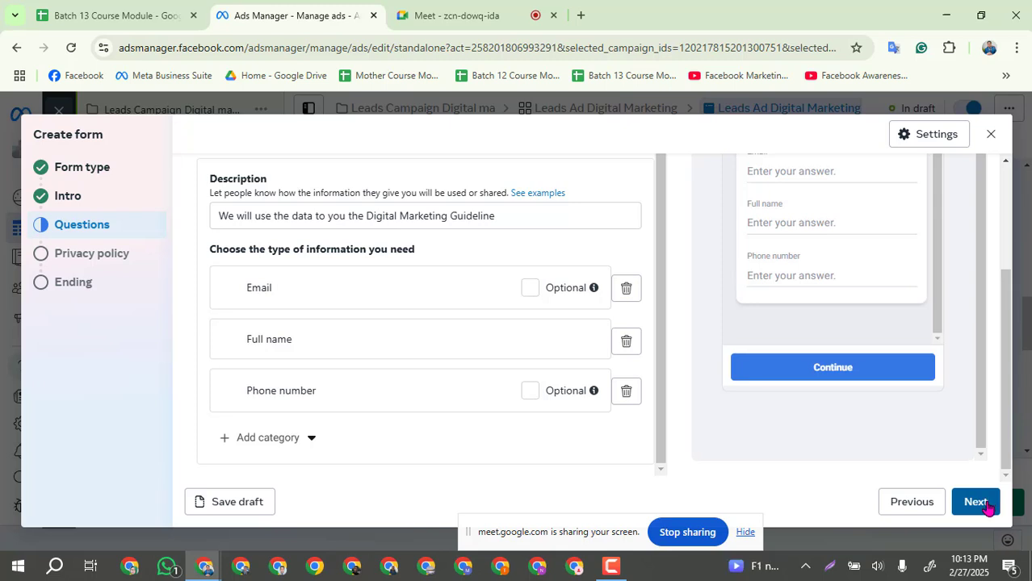
Step: Proceed to the form's privacy policy section and bring up its link fields
click(984, 506)
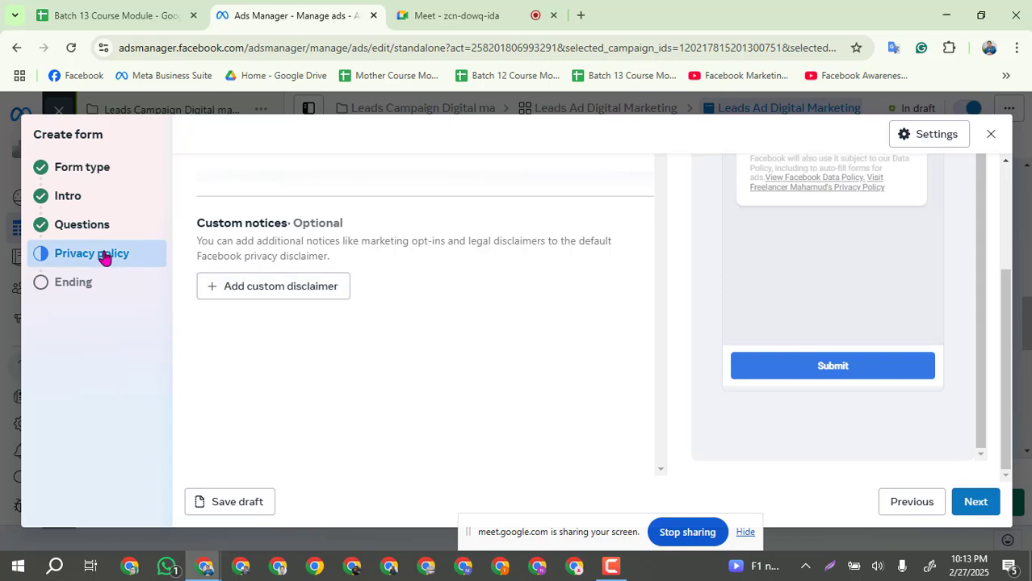
scroll(414, 279, up, 3)
scroll(413, 286, up, 1)
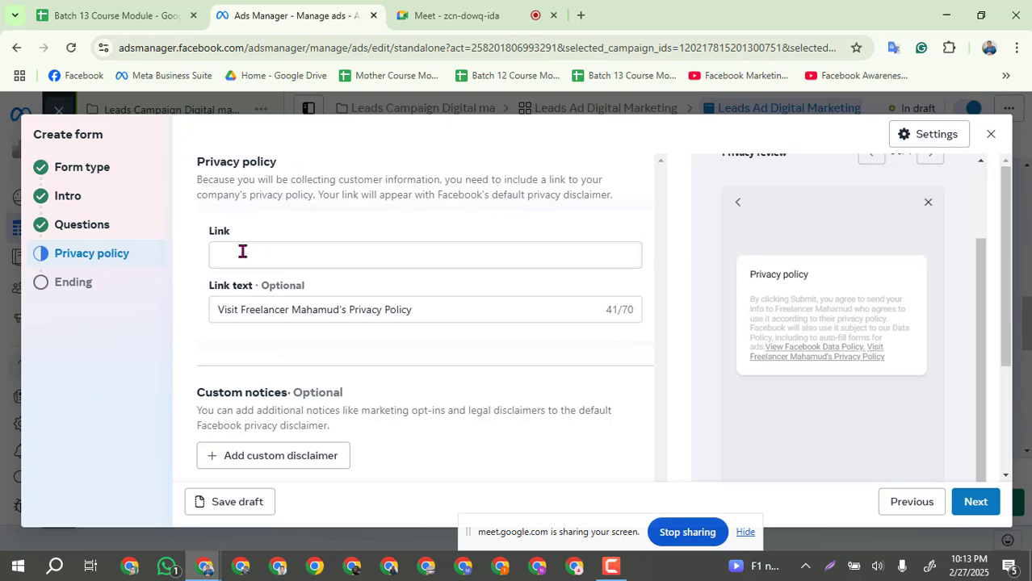
Step: Open the Bata Bangladesh website, batabd.com, in a new browser tab
click(580, 15)
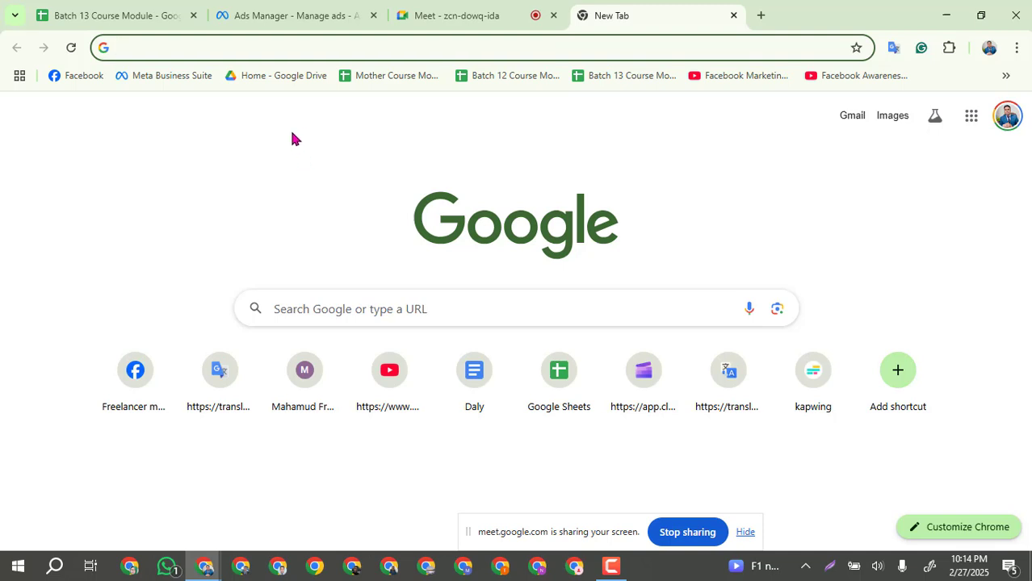
text(ba)
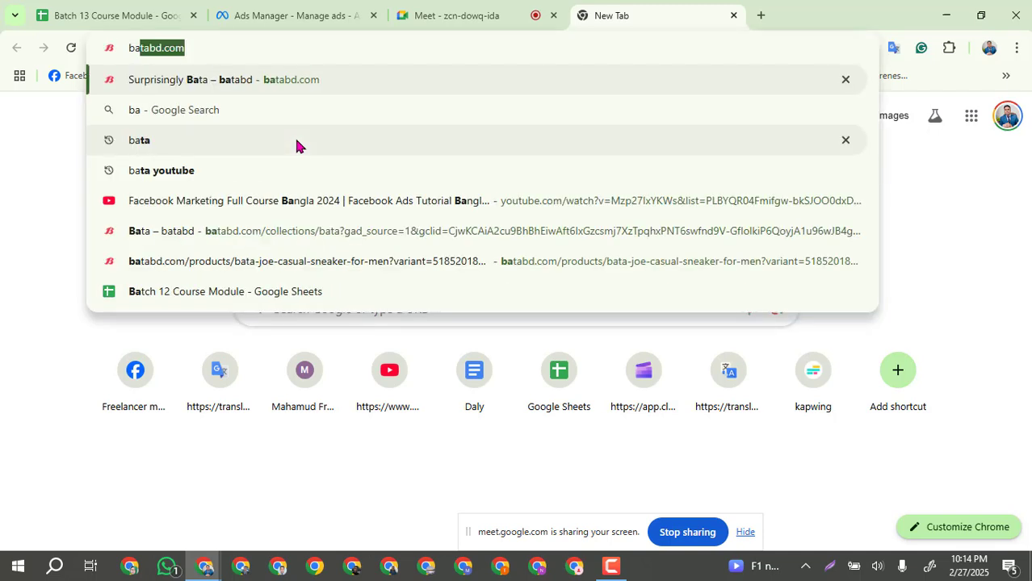
key(Return)
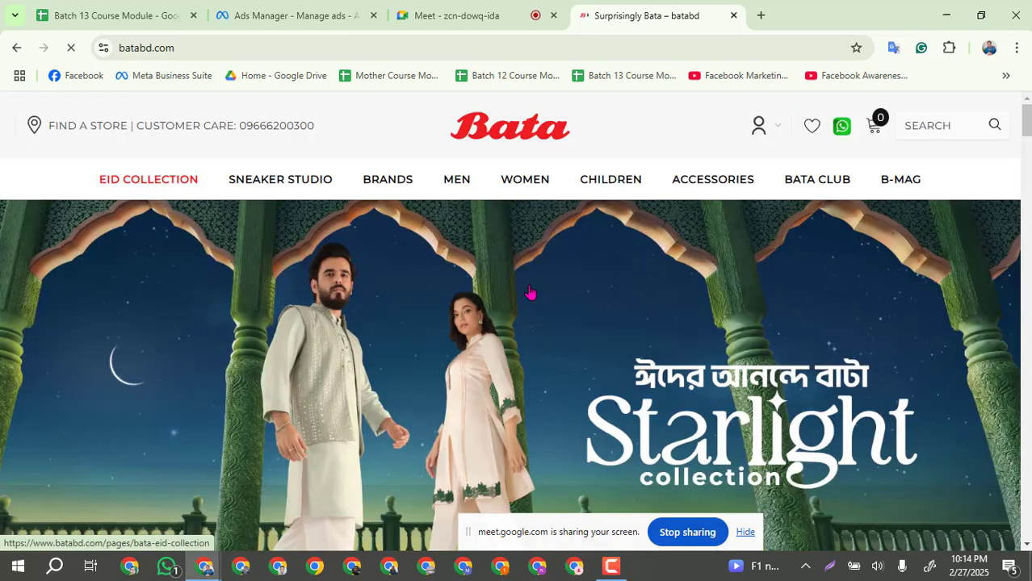
Step: Dismiss the site's notification request and open the Privacy Policy page from the information links in the website footer
scroll(530, 292, down, 2)
scroll(531, 292, down, 10)
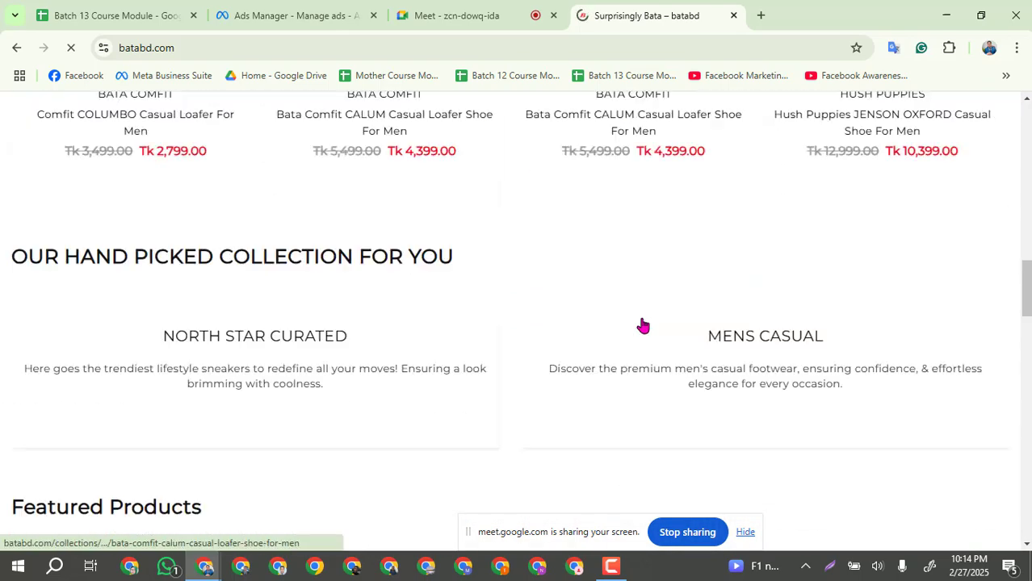
scroll(642, 325, down, 15)
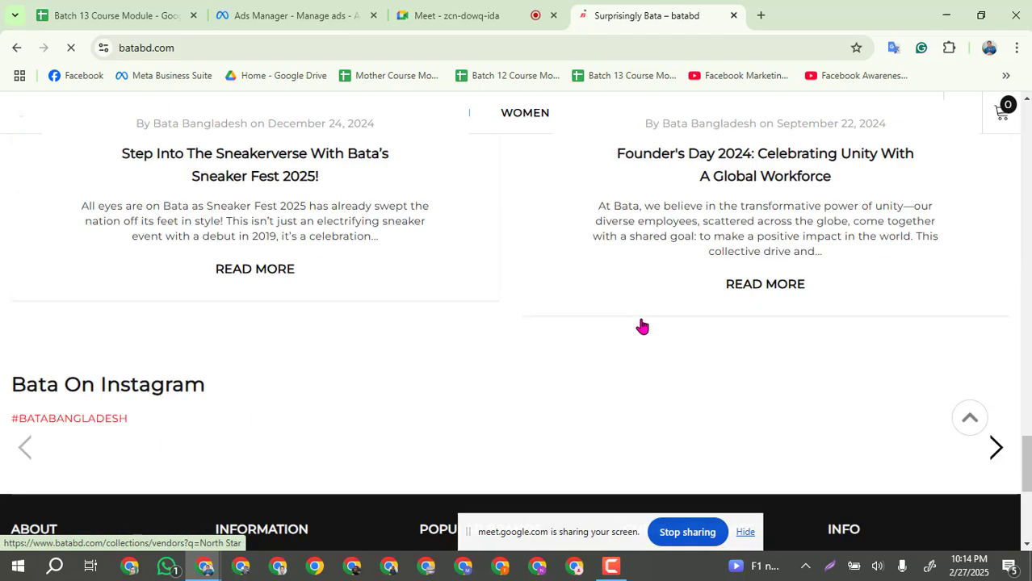
scroll(642, 325, up, 4)
scroll(641, 325, down, 4)
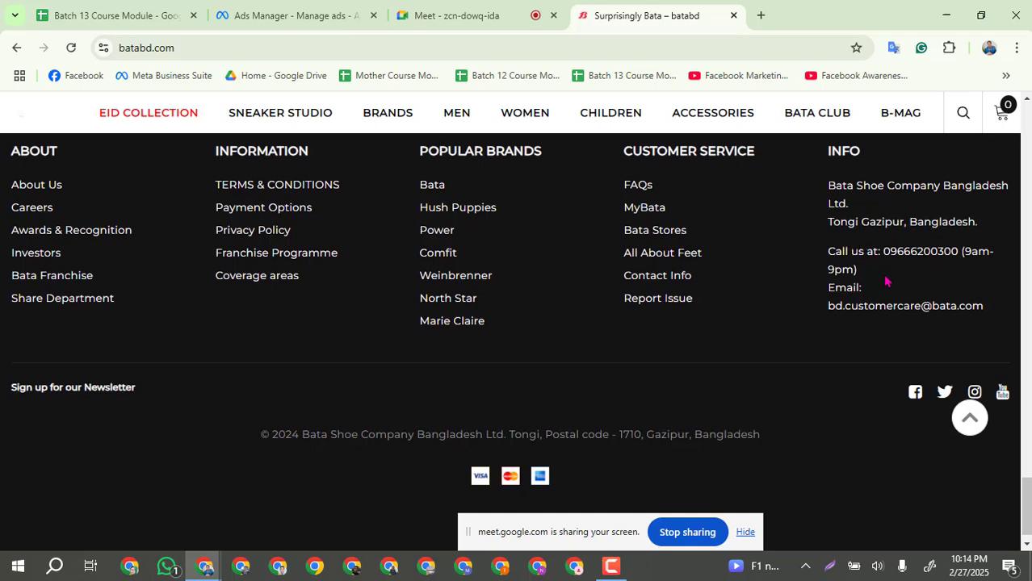
scroll(856, 307, up, 2)
scroll(646, 347, down, 2)
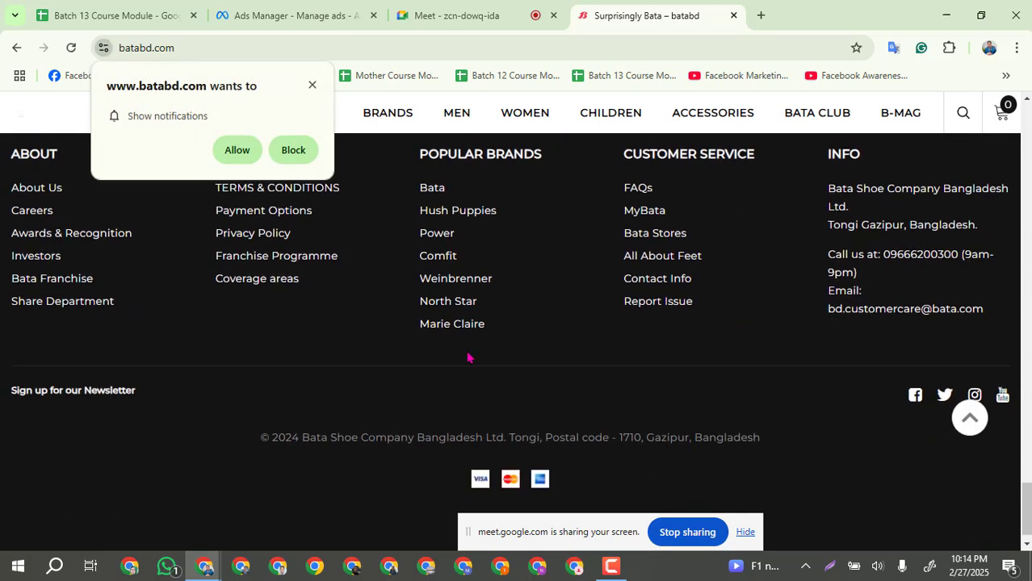
scroll(443, 360, up, 1)
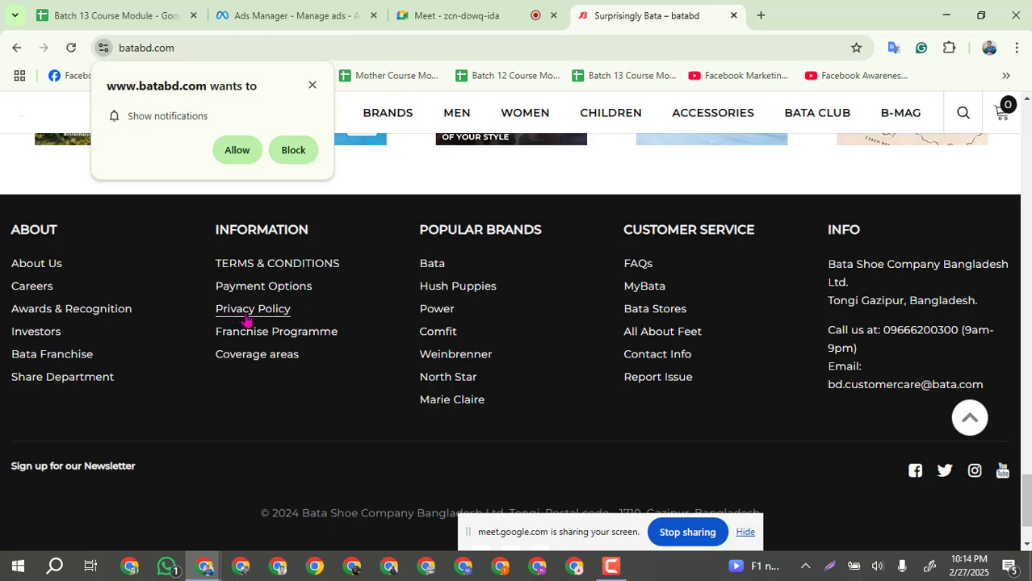
click(312, 85)
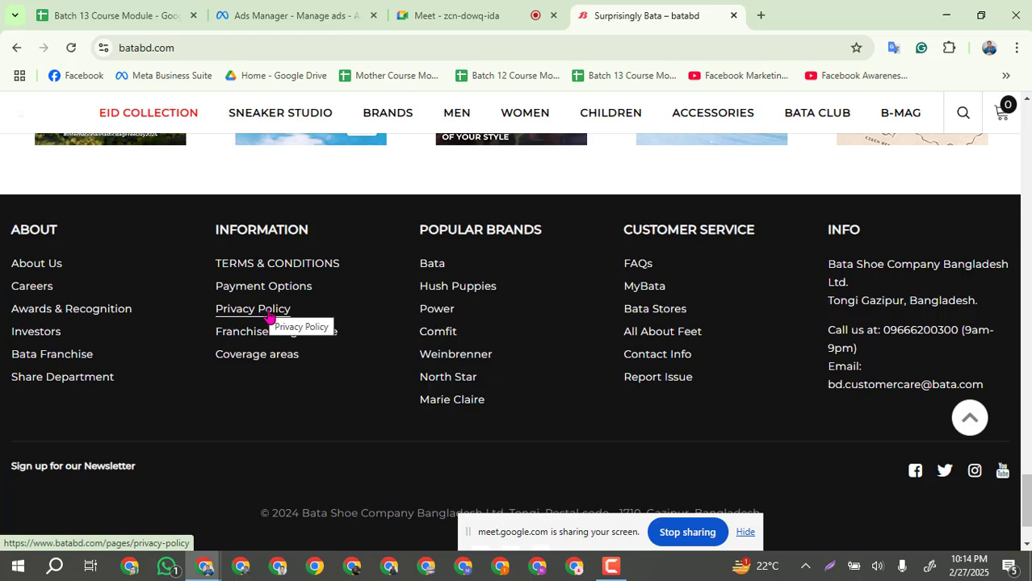
click(265, 314)
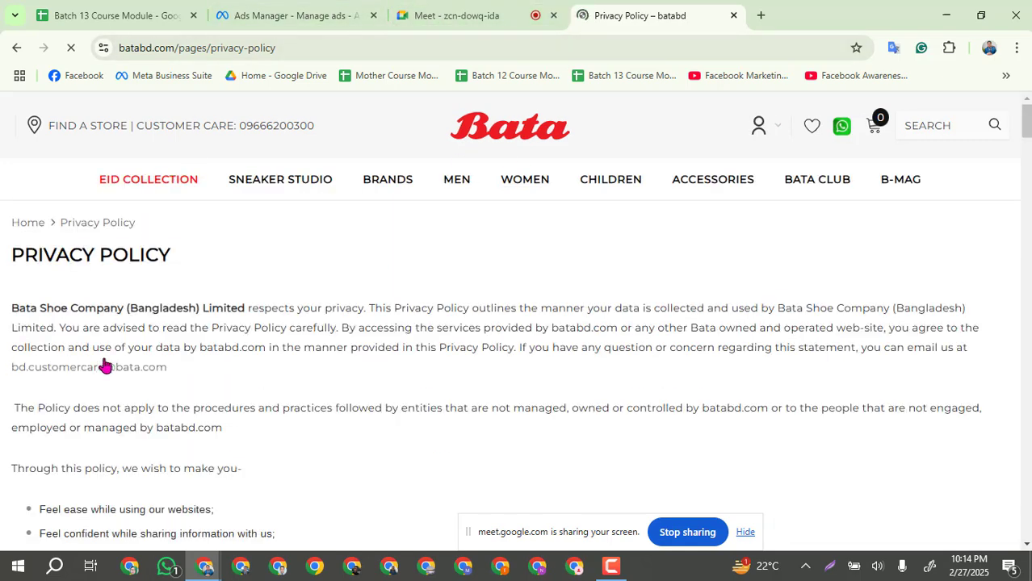
Step: Look through the Bata privacy policy page and copy its web address
scroll(104, 347, down, 3)
scroll(95, 313, down, 6)
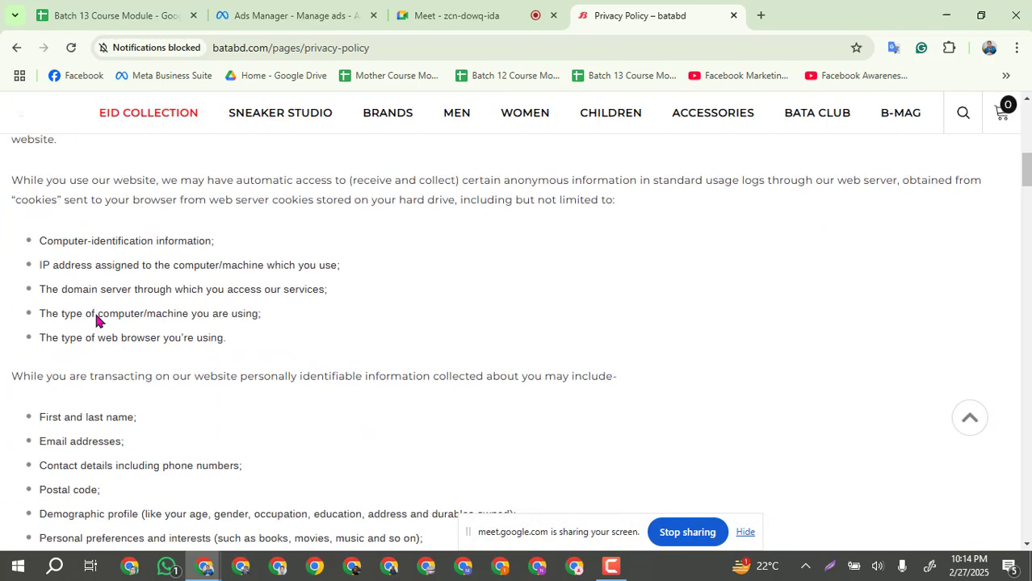
scroll(95, 315, down, 9)
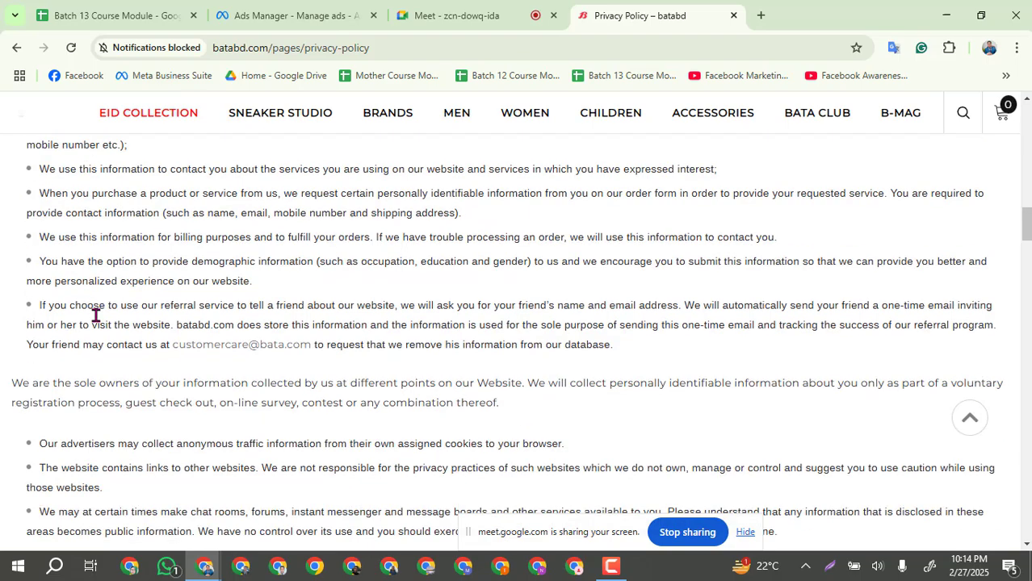
scroll(96, 315, up, 3)
scroll(95, 321, up, 6)
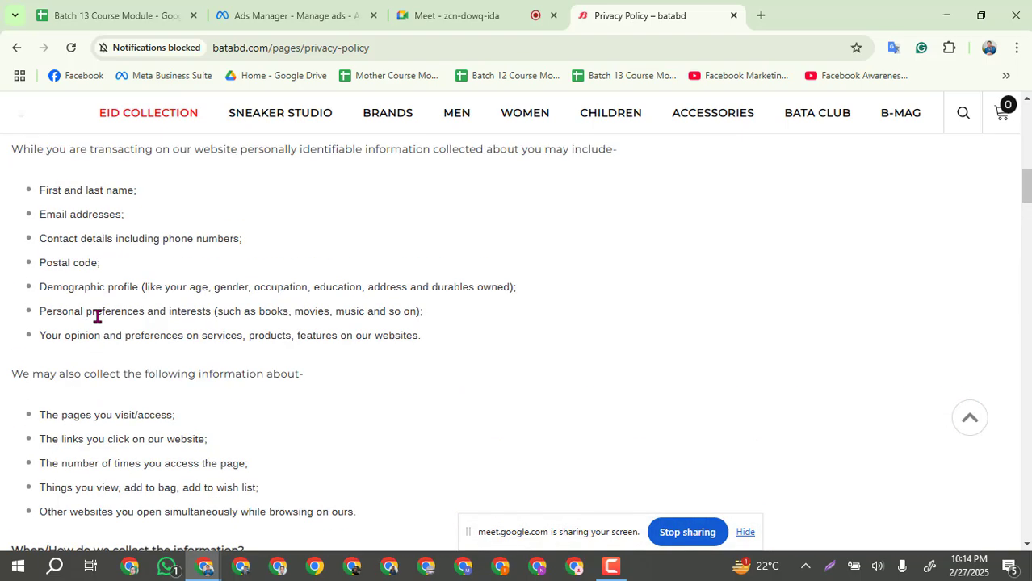
scroll(100, 315, up, 12)
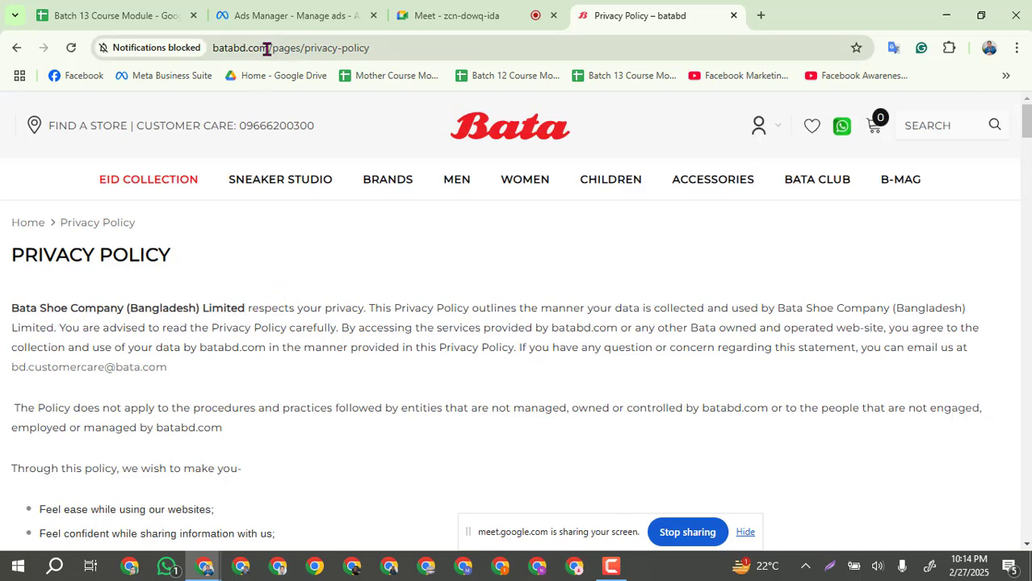
click(218, 49)
key(ctrl+c)
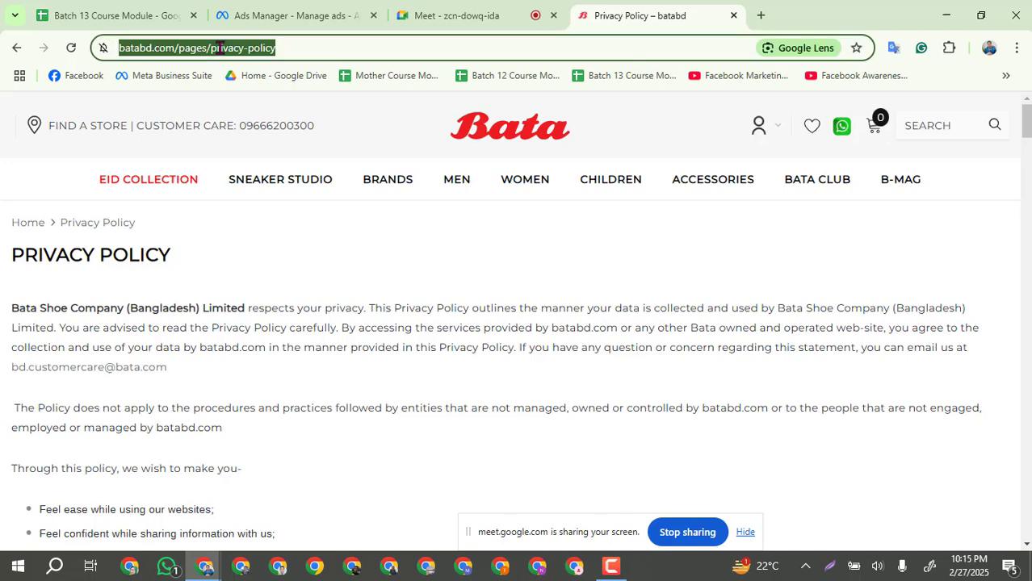
click(425, 15)
click(307, 15)
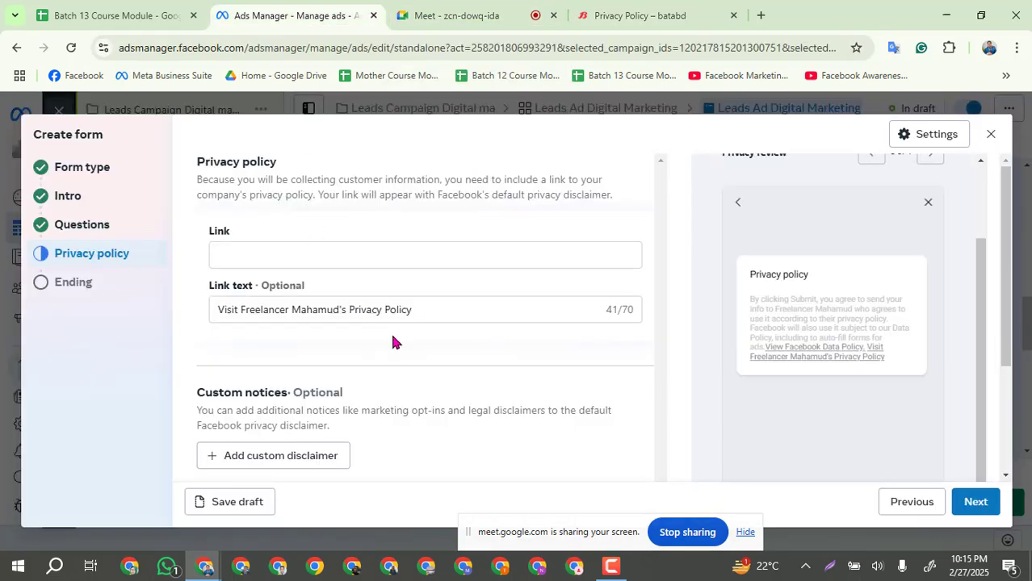
click(289, 251)
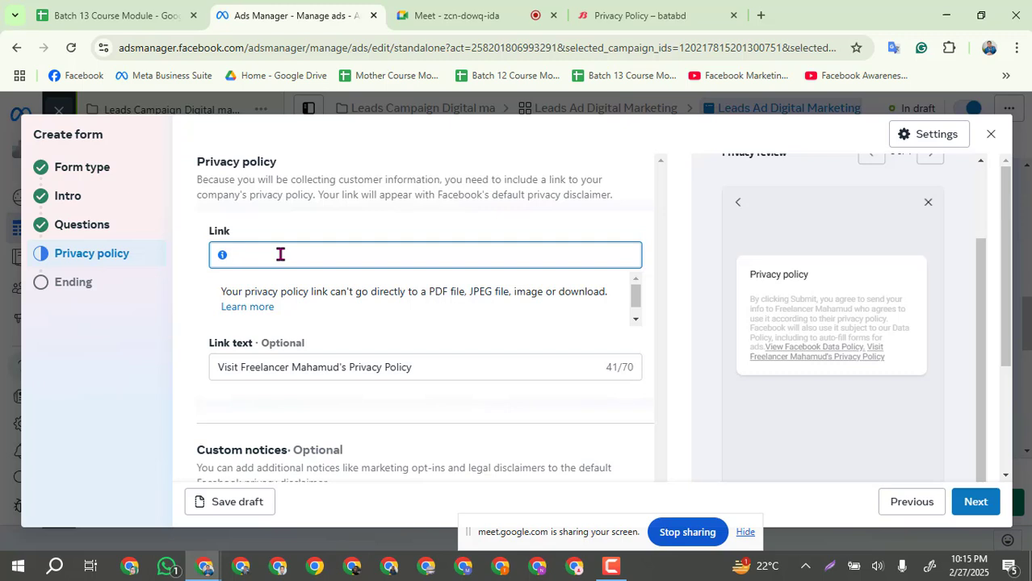
key(ctrl+v)
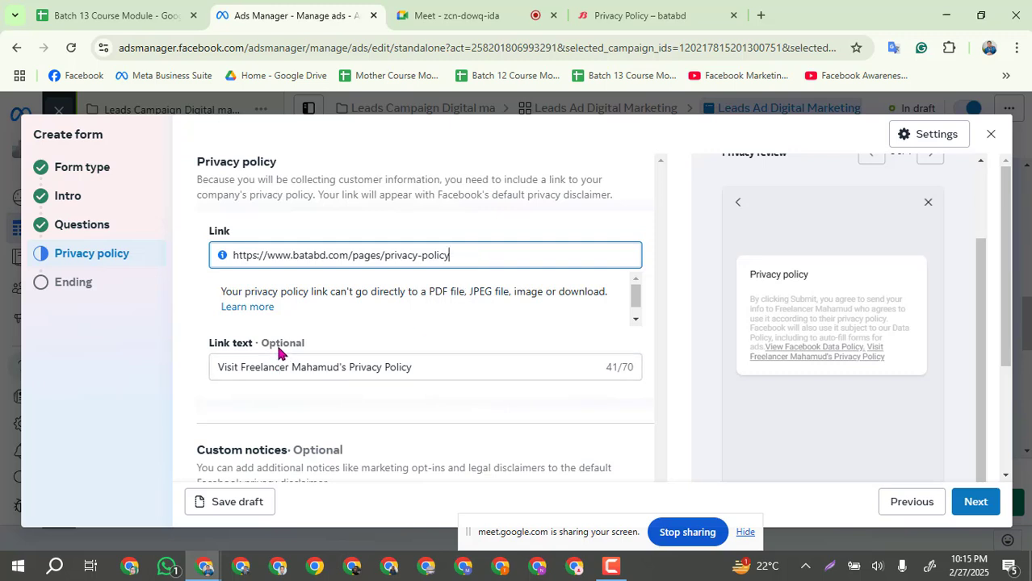
scroll(260, 360, down, 2)
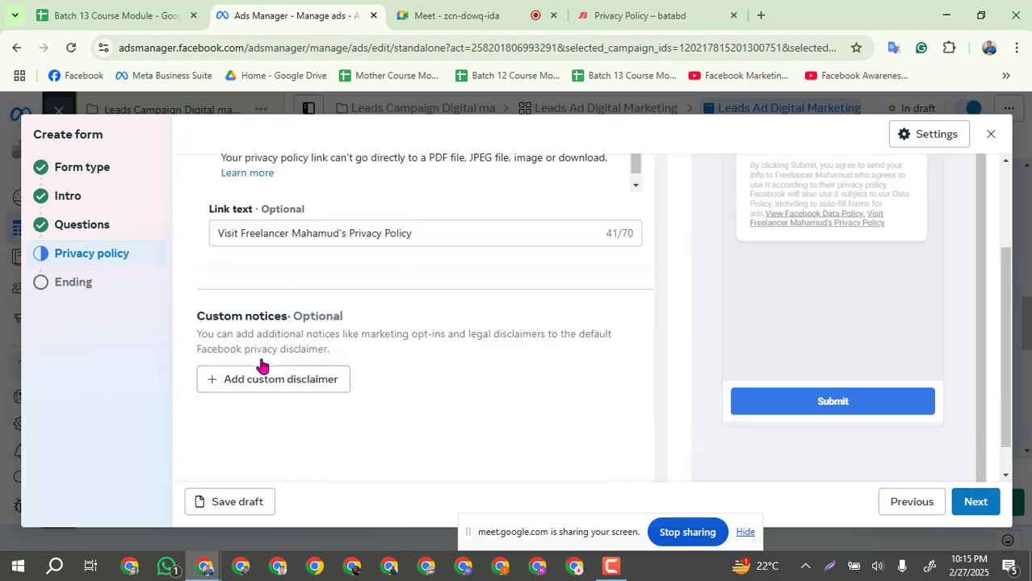
scroll(329, 289, up, 1)
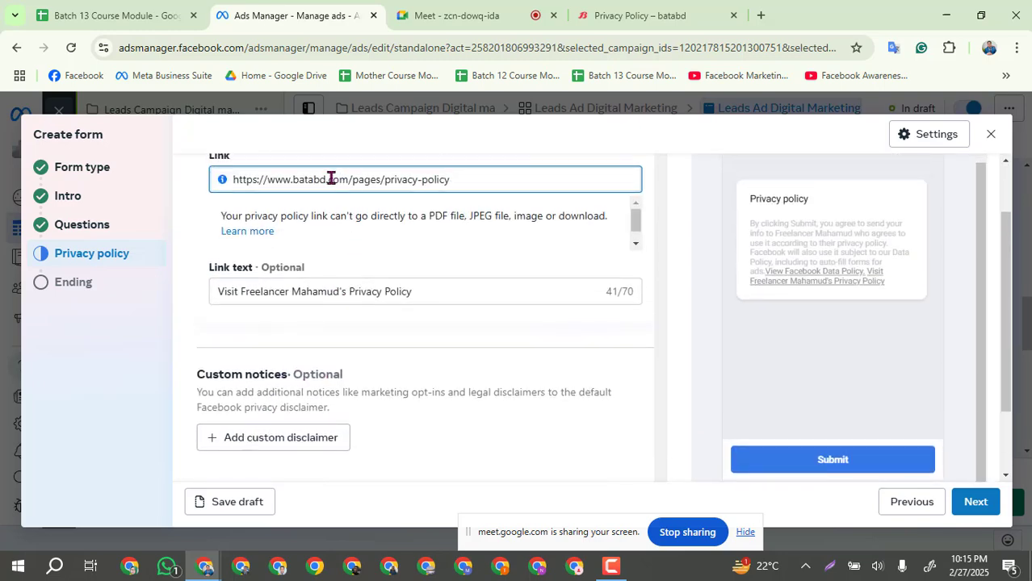
scroll(329, 214, up, 1)
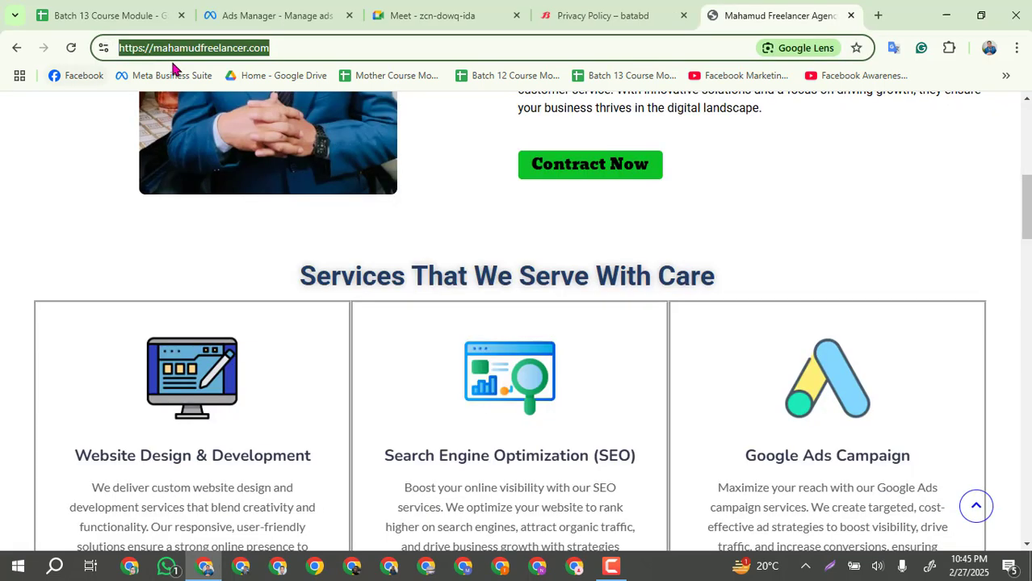
drag(287, 47, 22, 53)
key(ctrl+c)
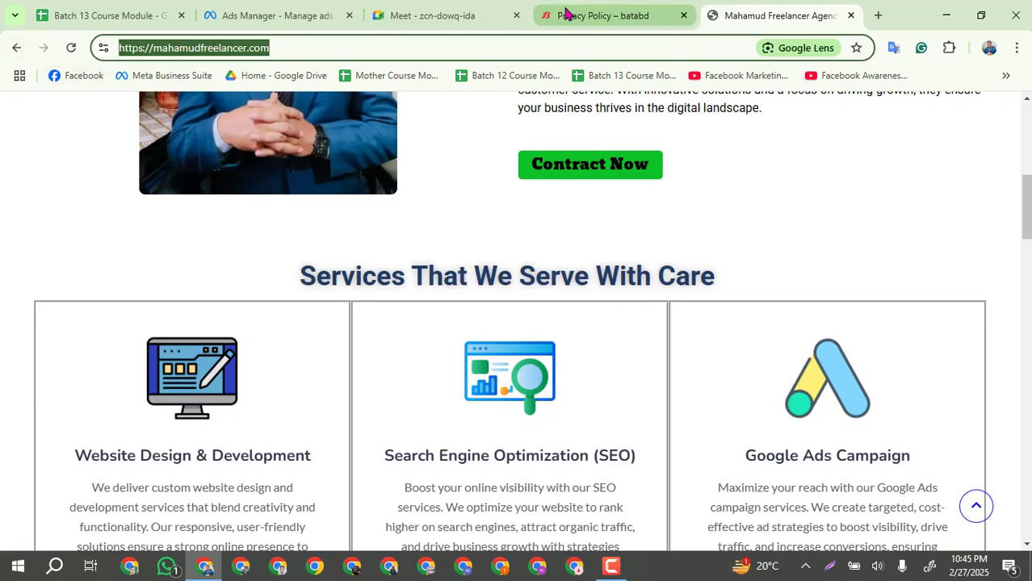
click(263, 15)
click(242, 385)
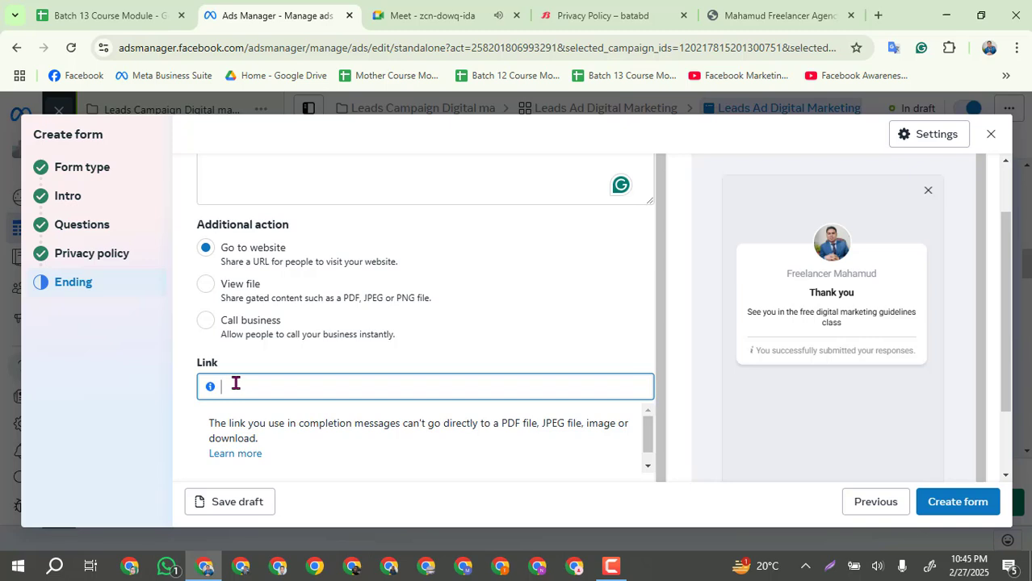
key(ctrl+v)
scroll(462, 313, down, 3)
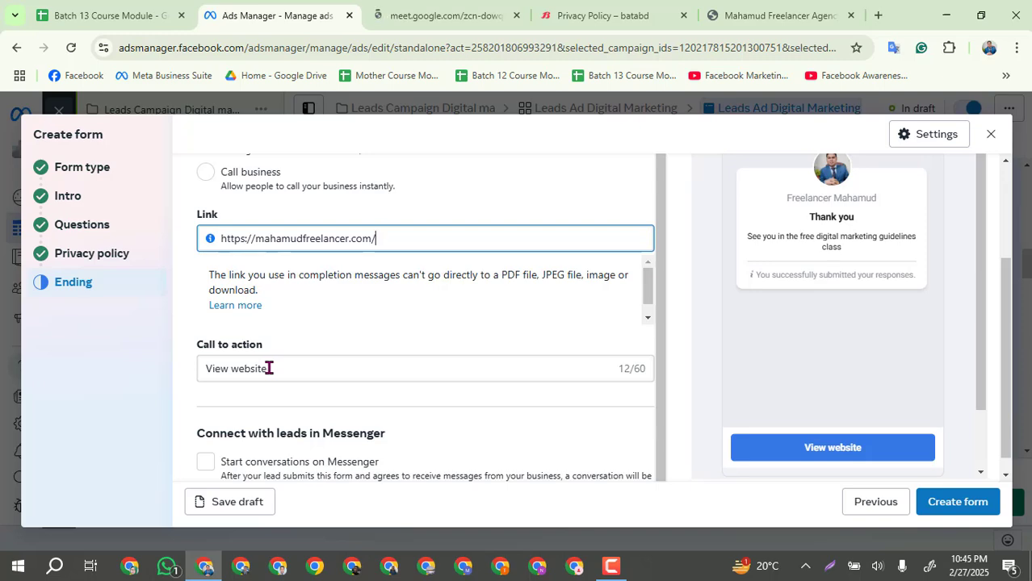
scroll(269, 368, down, 1)
scroll(272, 352, up, 3)
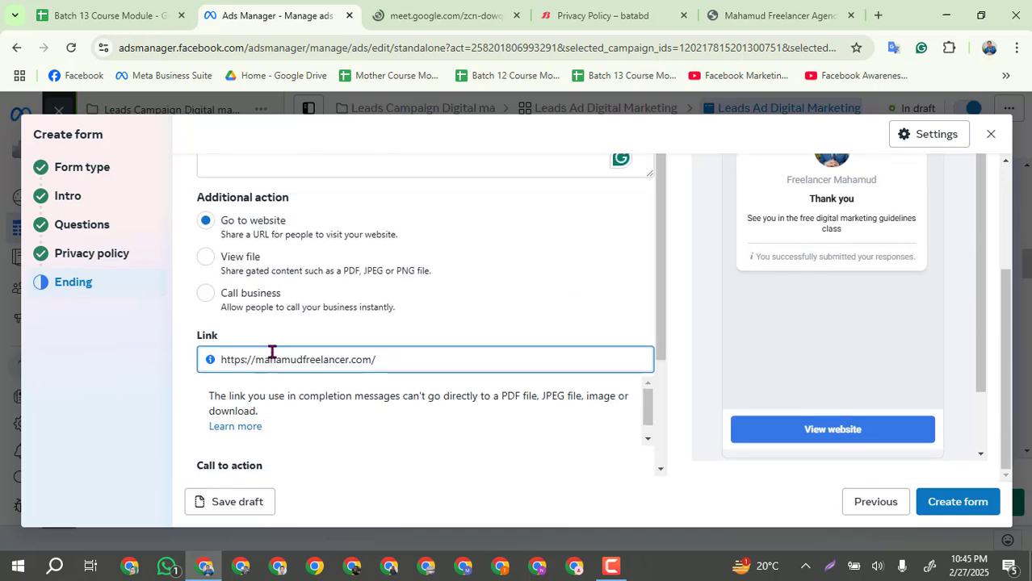
scroll(421, 292, up, 3)
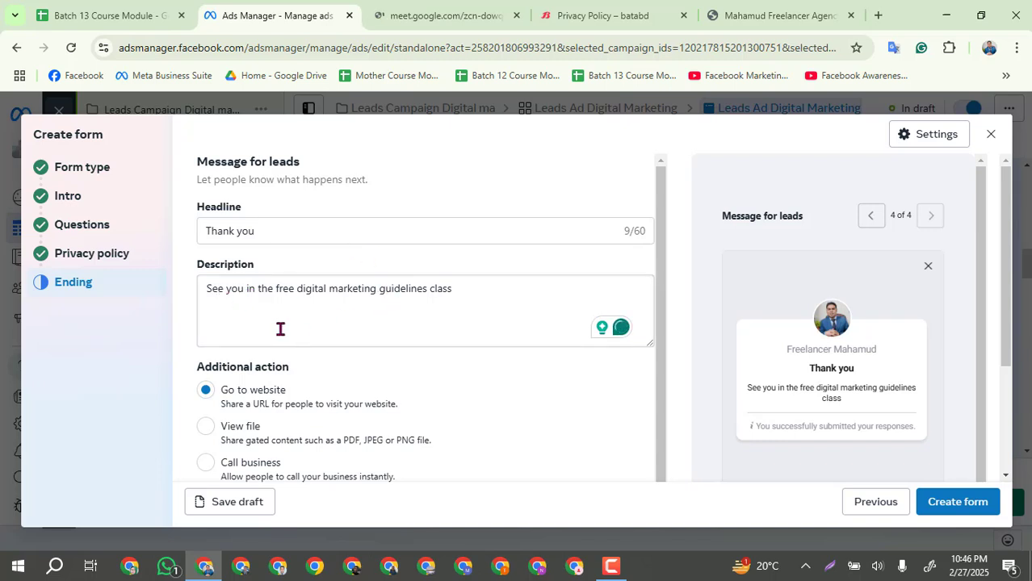
scroll(282, 313, down, 2)
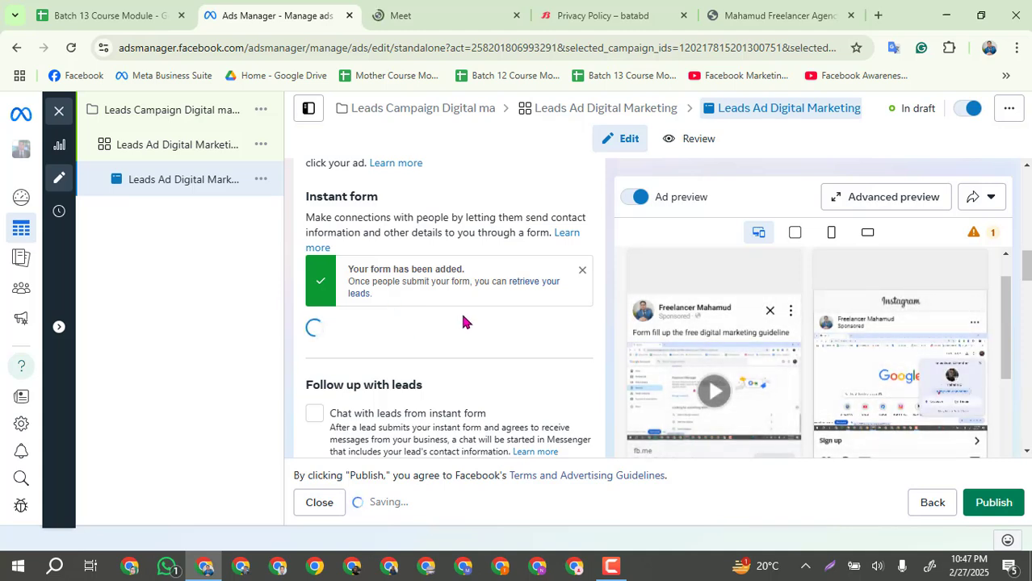
Step: Review the ad's lead follow-up option, media placements, ad texts, Advantage+ creative enhancements and tracking settings
scroll(463, 317, down, 1)
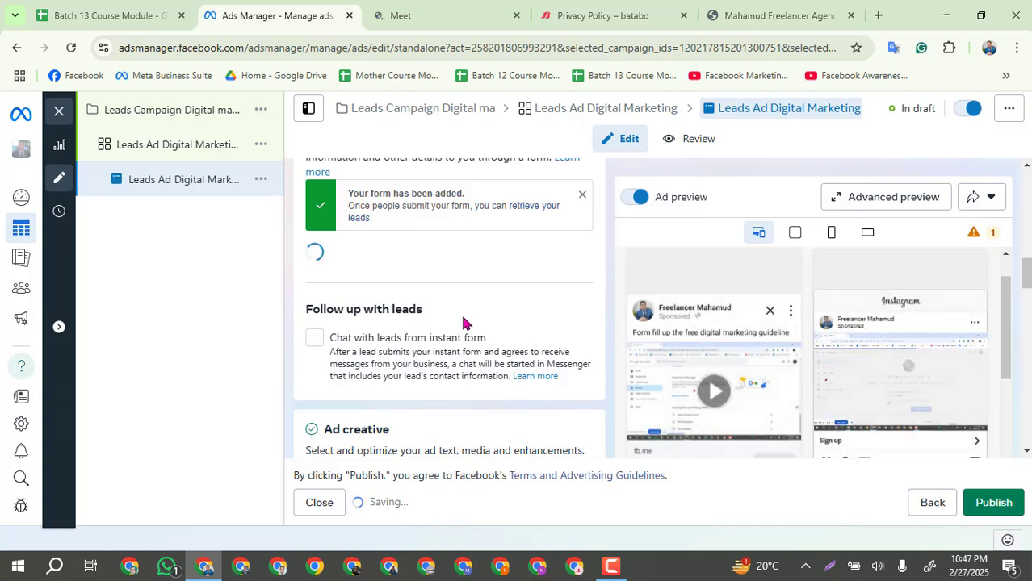
scroll(464, 323, down, 1)
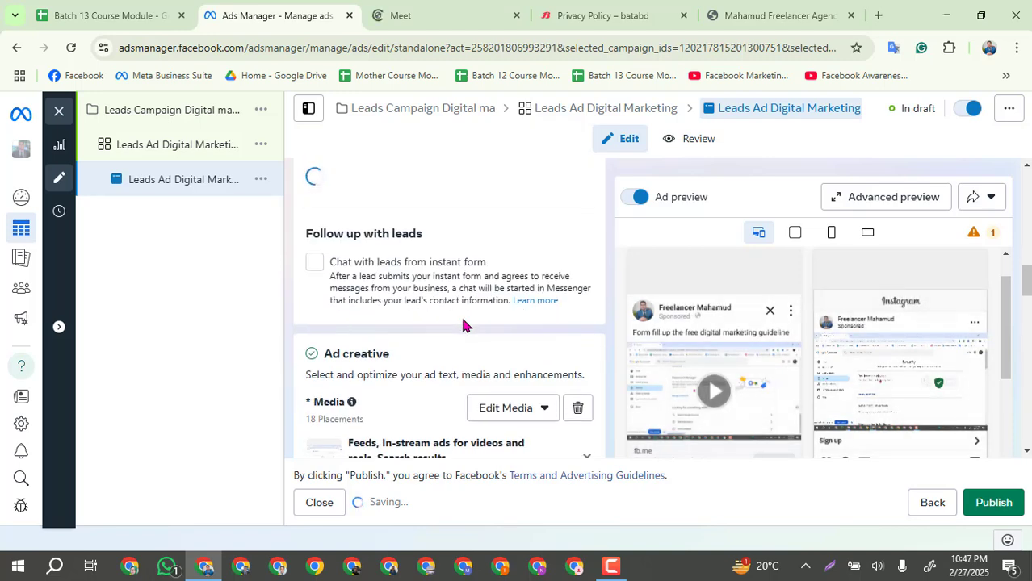
scroll(463, 324, up, 1)
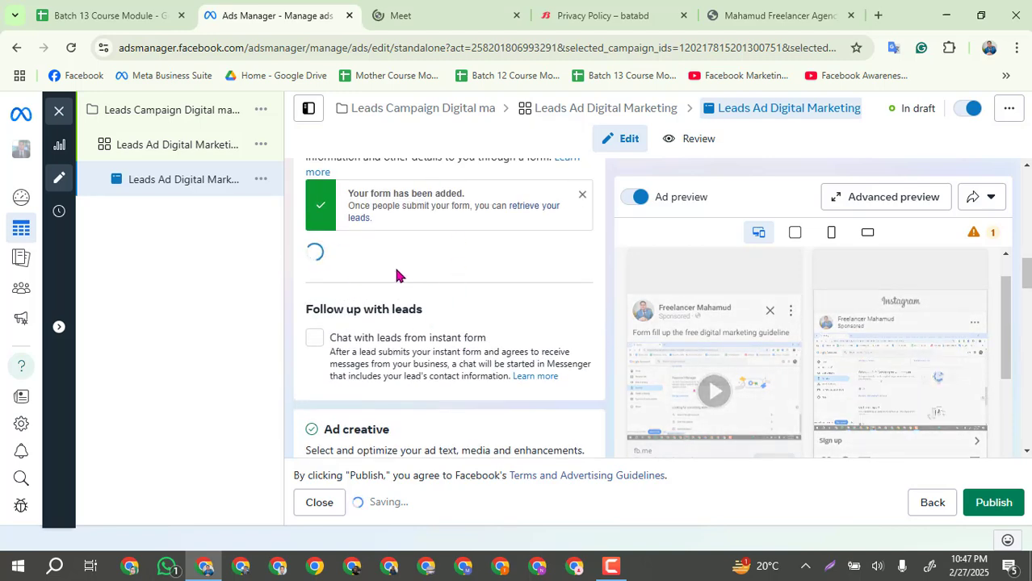
scroll(397, 276, down, 1)
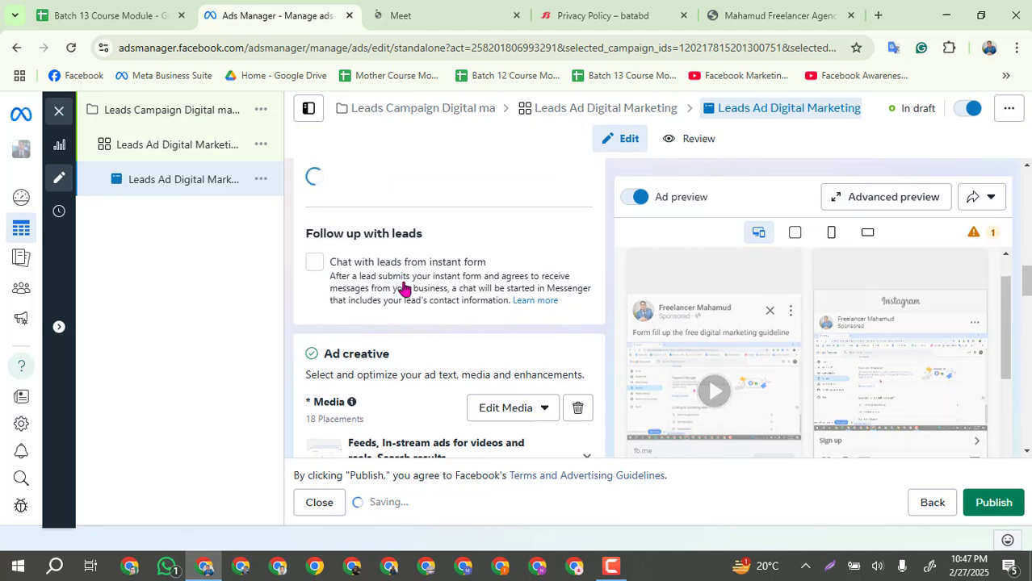
scroll(403, 289, down, 5)
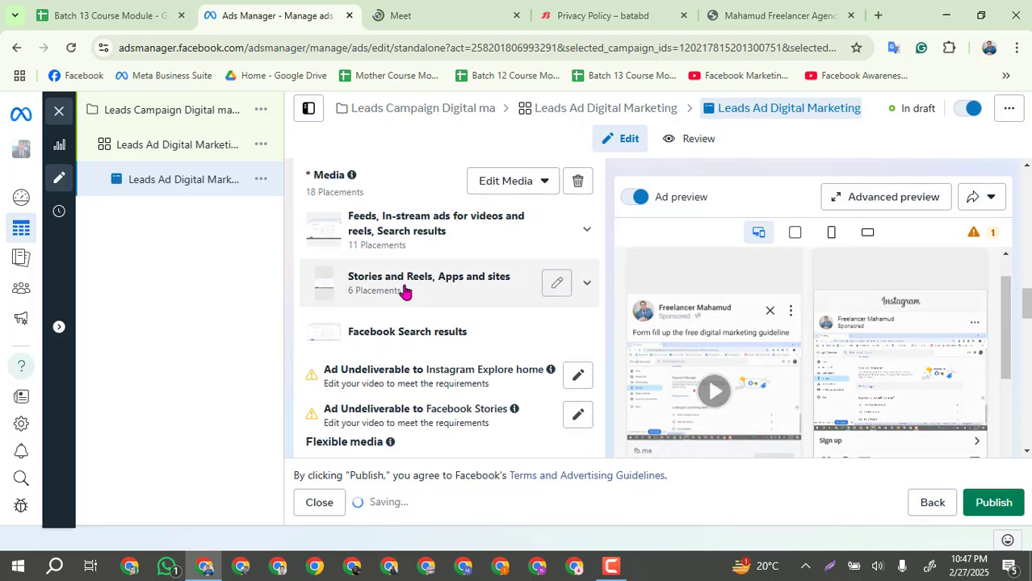
scroll(403, 289, down, 5)
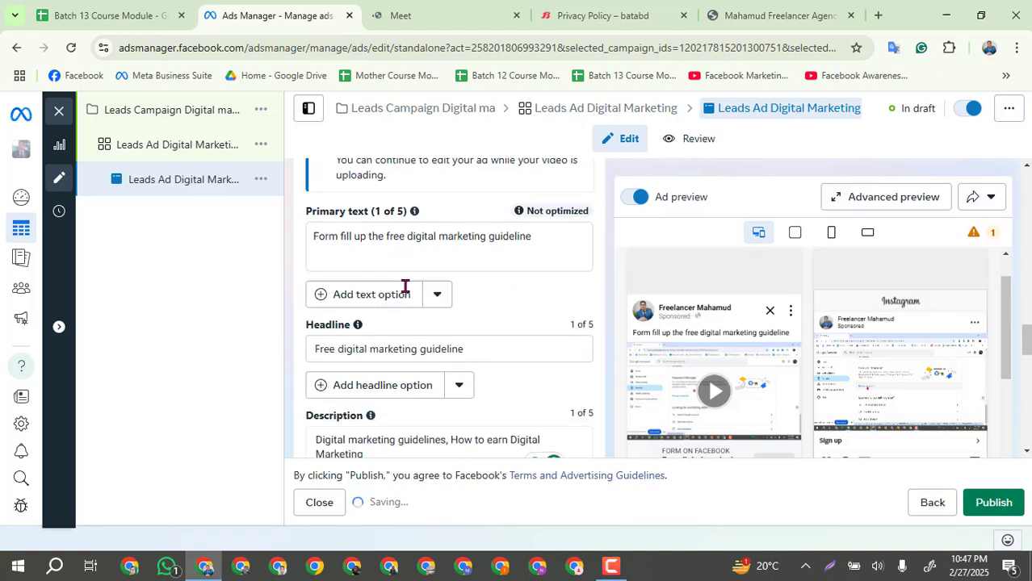
scroll(405, 286, down, 8)
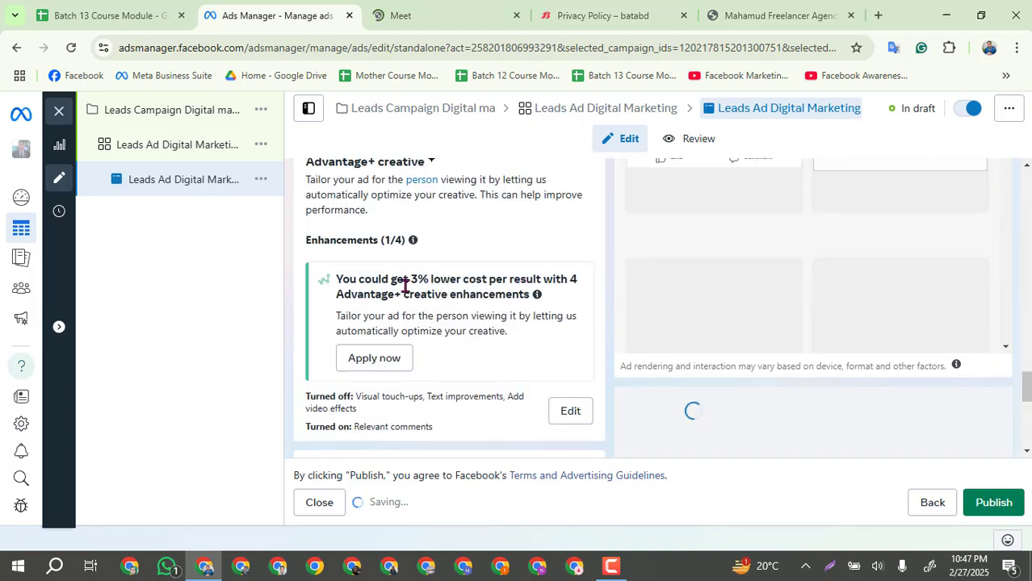
scroll(405, 287, down, 4)
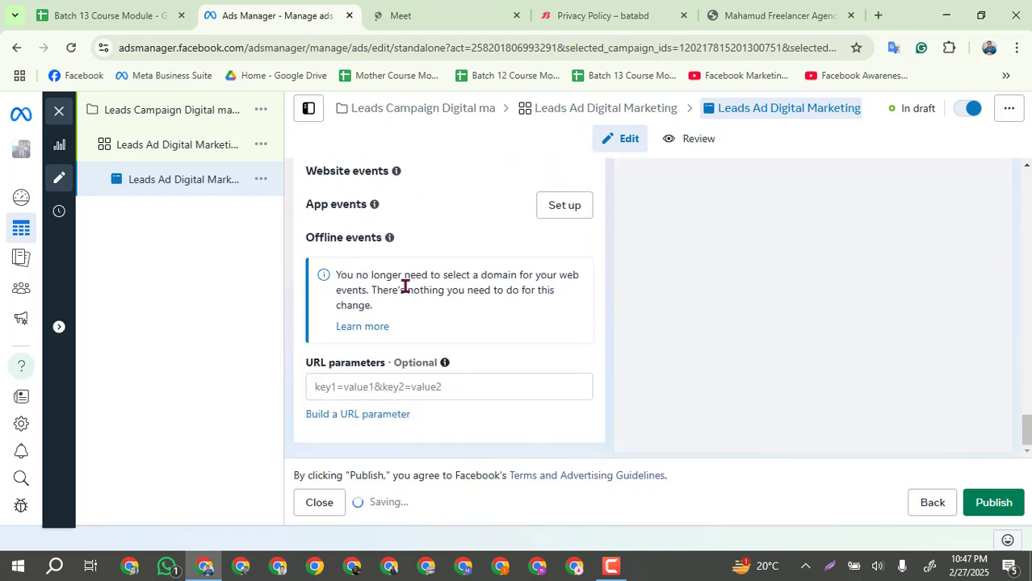
Step: Recheck the ad from its texts up to its name, identity and format, and check the instant form selected as destination
scroll(406, 287, up, 12)
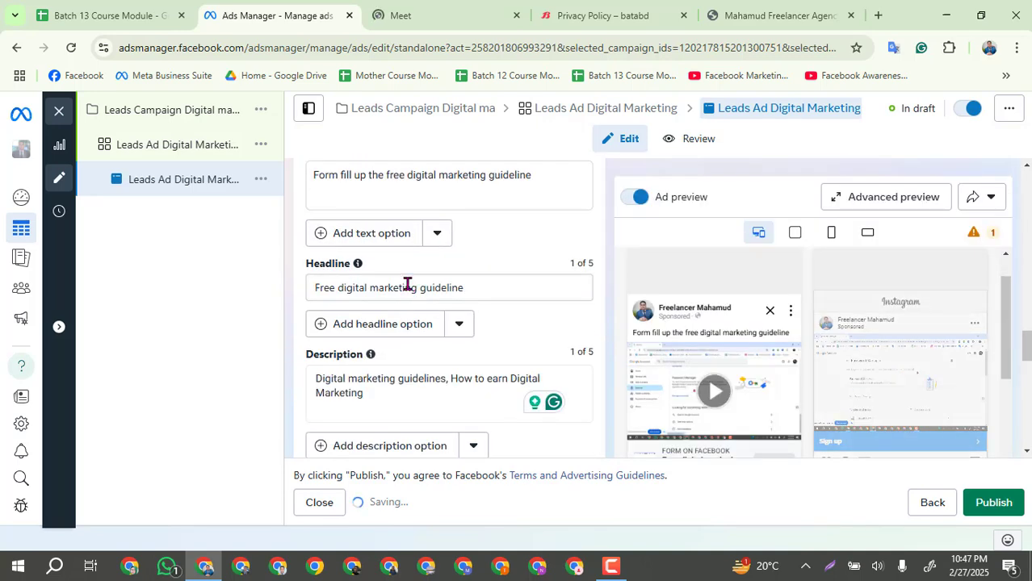
scroll(407, 284, up, 6)
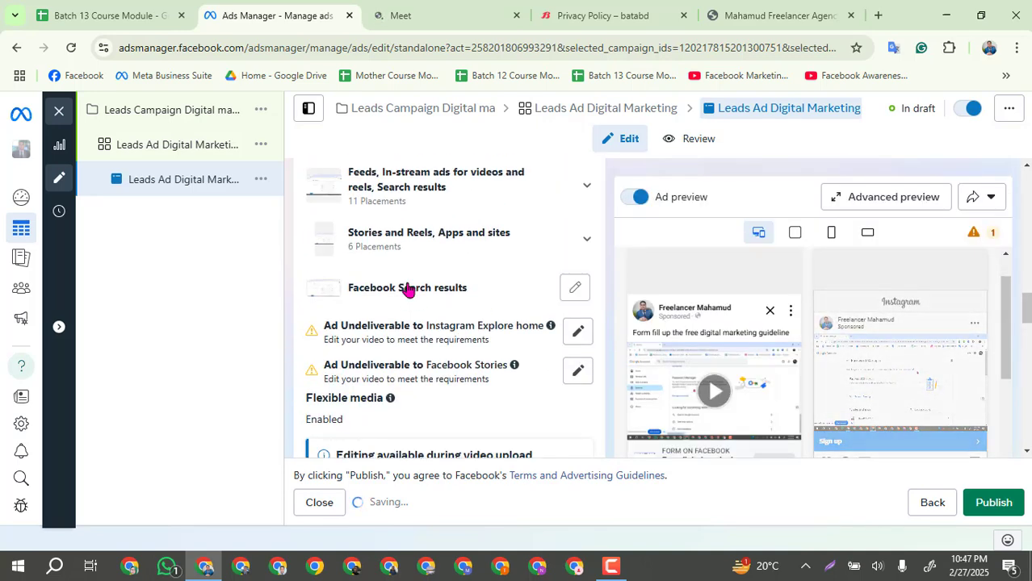
scroll(408, 287, up, 4)
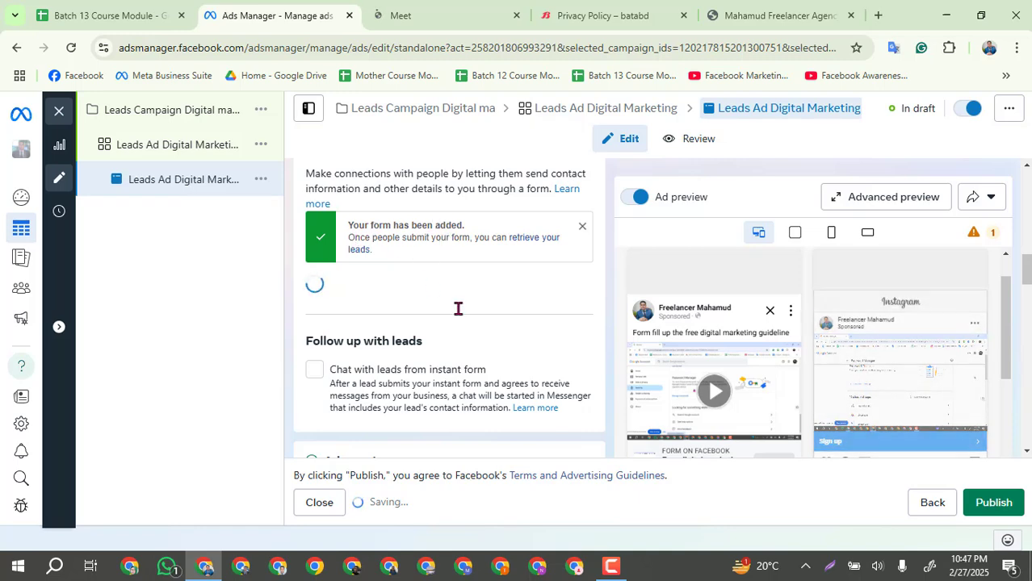
scroll(456, 306, up, 3)
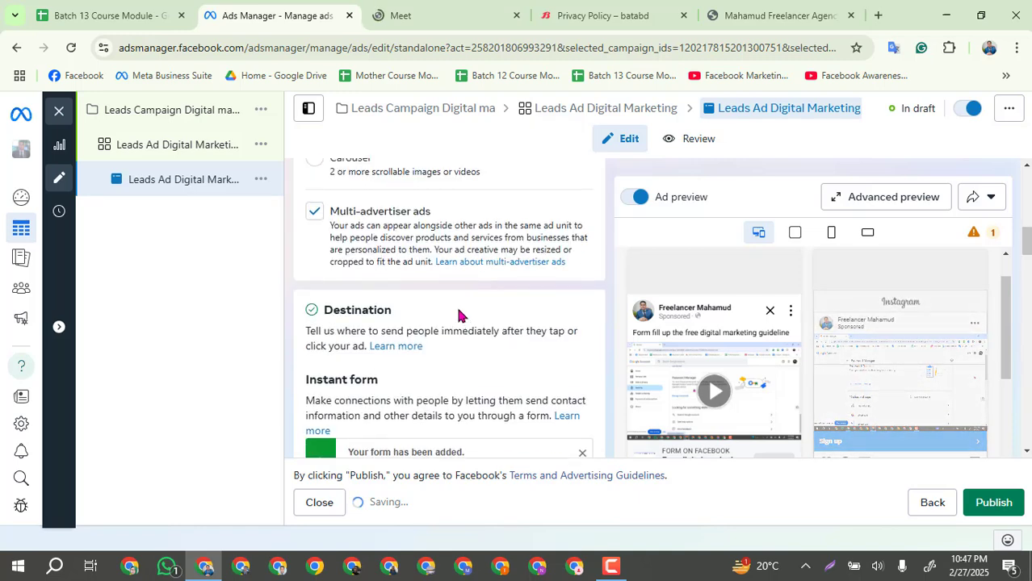
scroll(458, 315, up, 6)
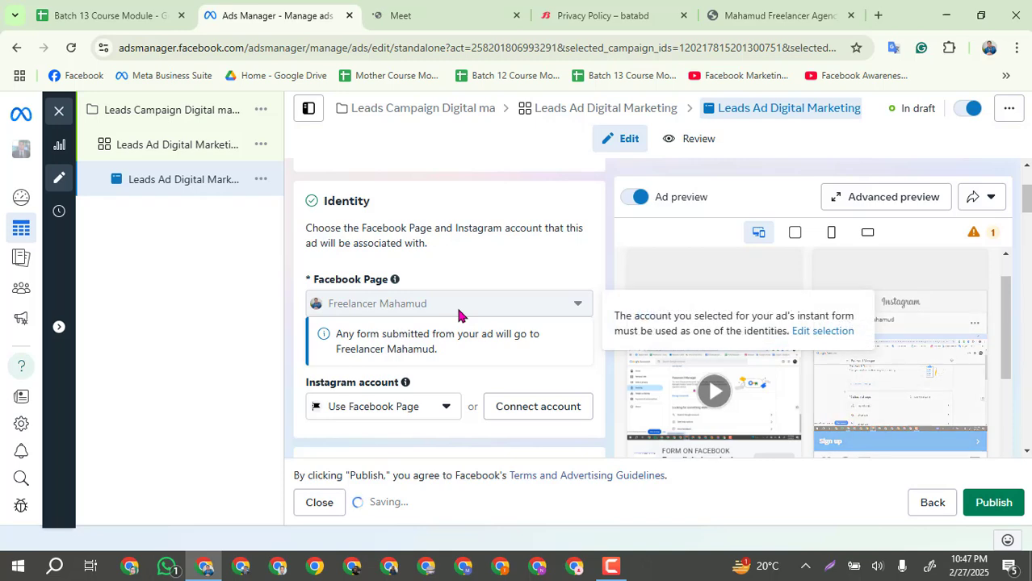
scroll(452, 307, up, 2)
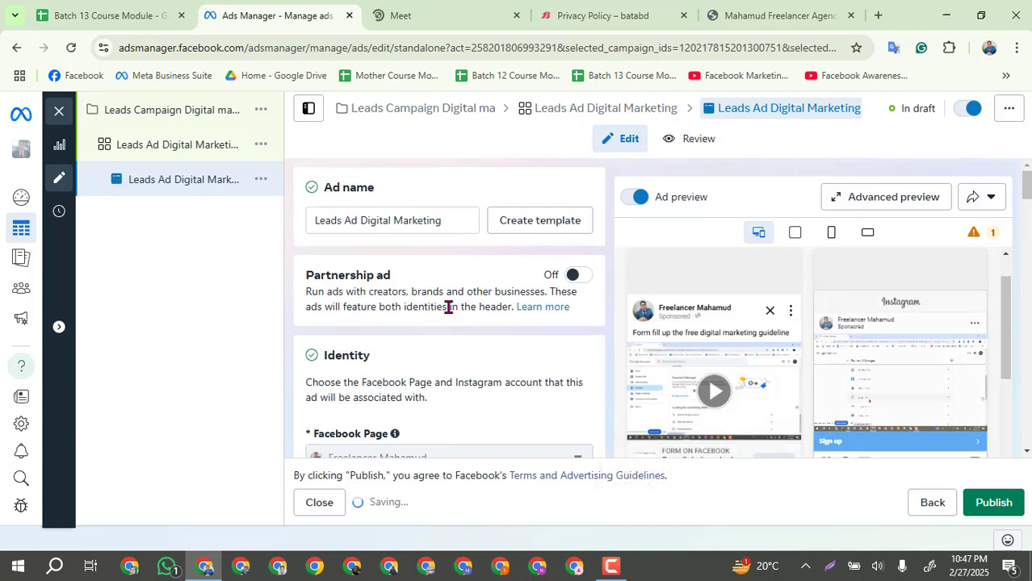
scroll(448, 307, down, 2)
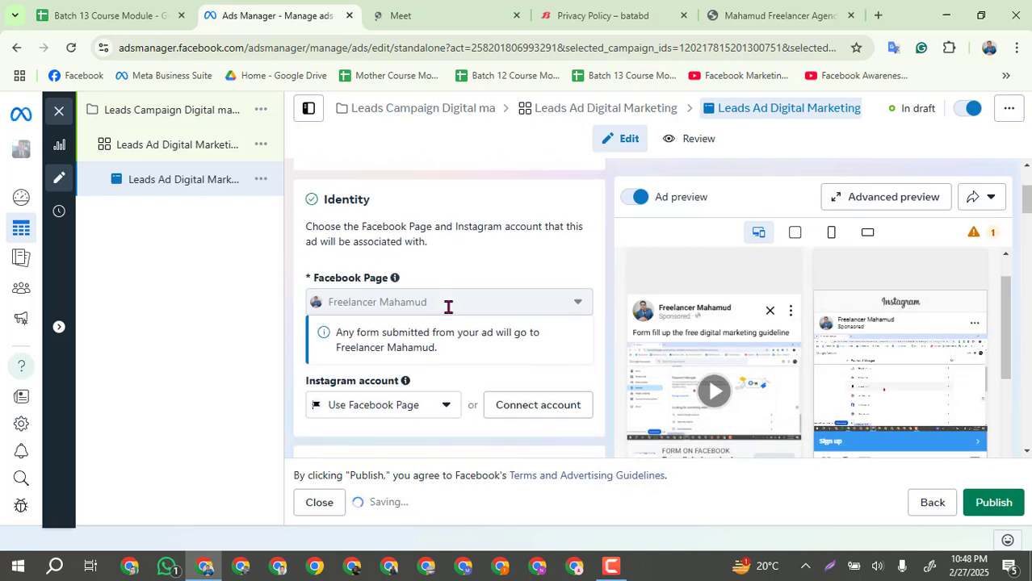
scroll(448, 306, down, 4)
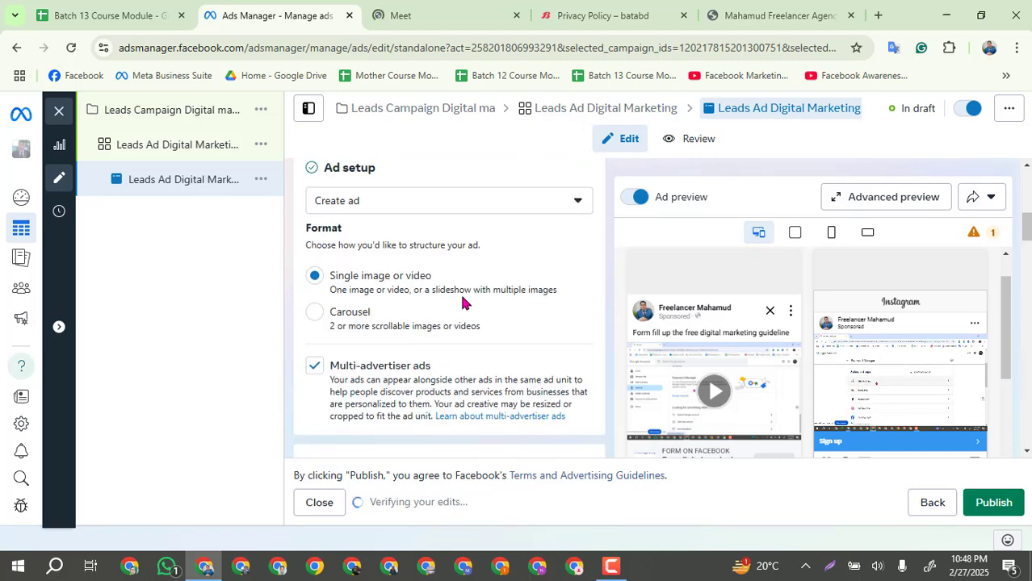
scroll(450, 318, down, 4)
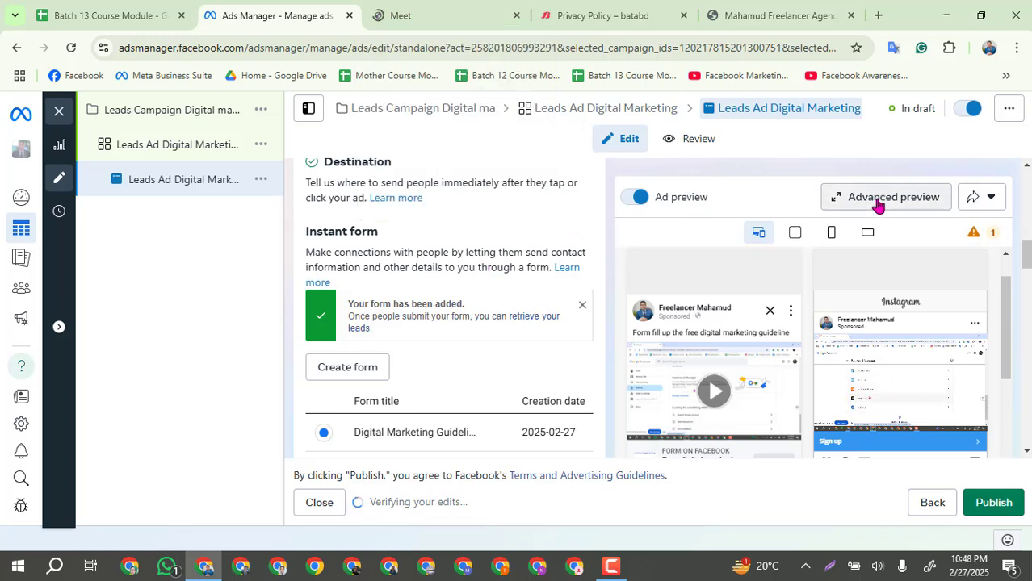
Step: Examine the advanced preview of the ad across the Facebook and Instagram feed, Stories and video placements, and close it
scroll(811, 355, down, 1)
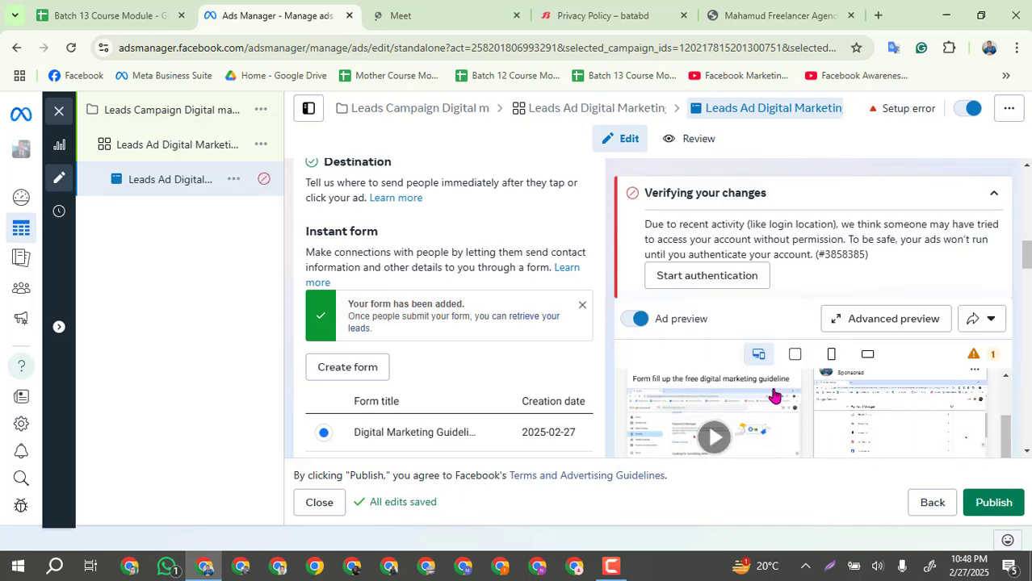
click(889, 321)
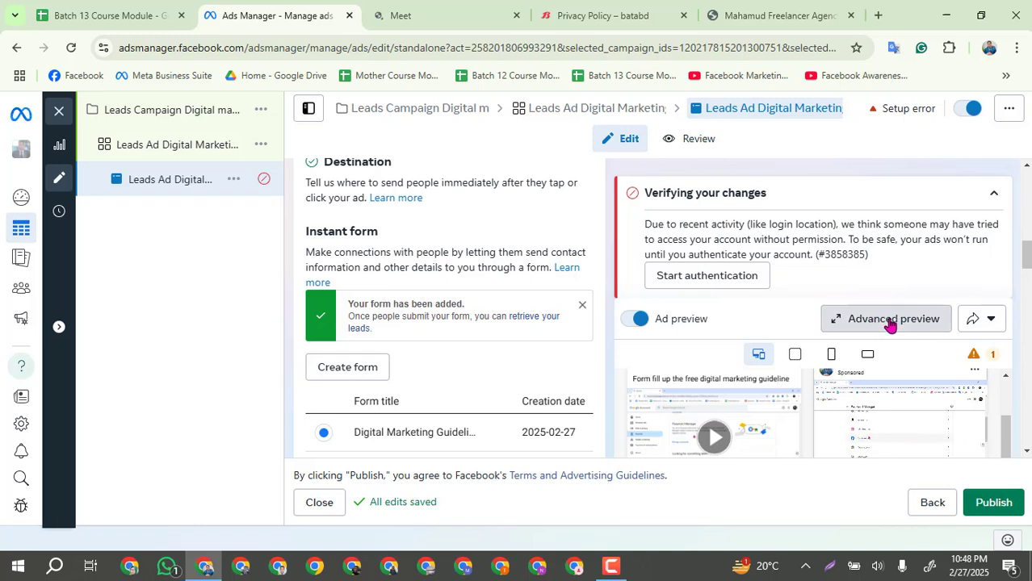
scroll(299, 322, down, 2)
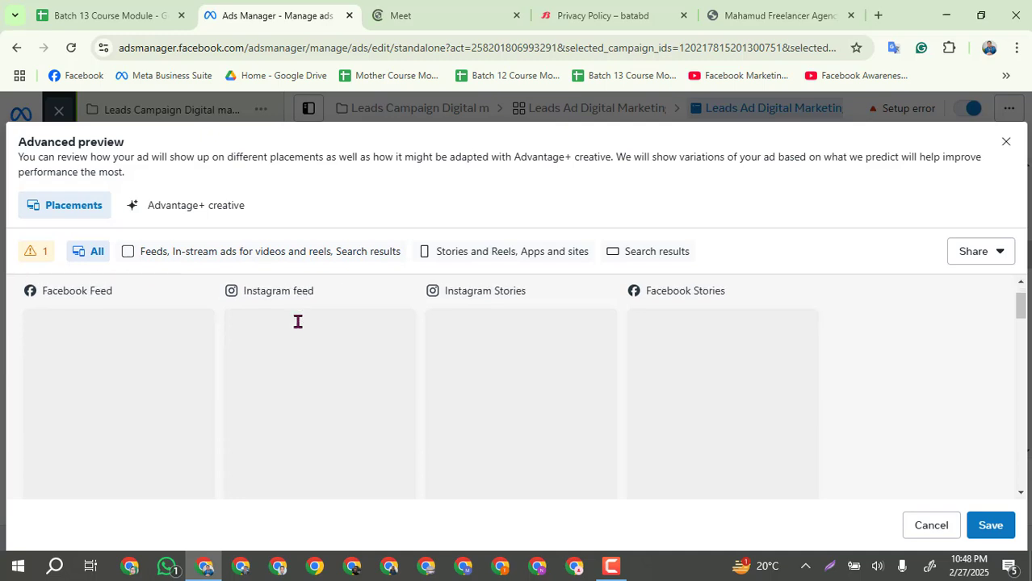
scroll(202, 394, up, 2)
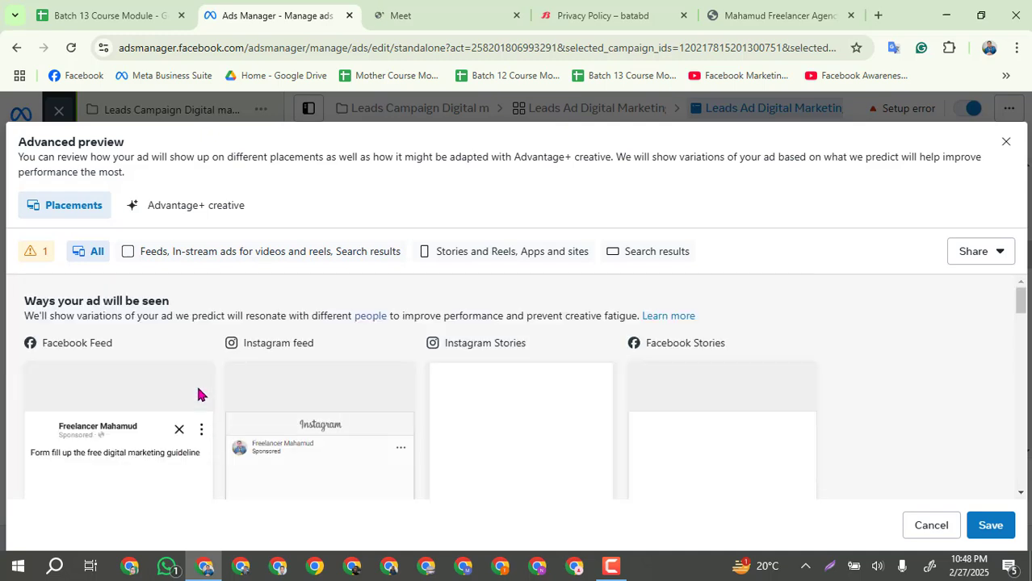
scroll(200, 394, down, 1)
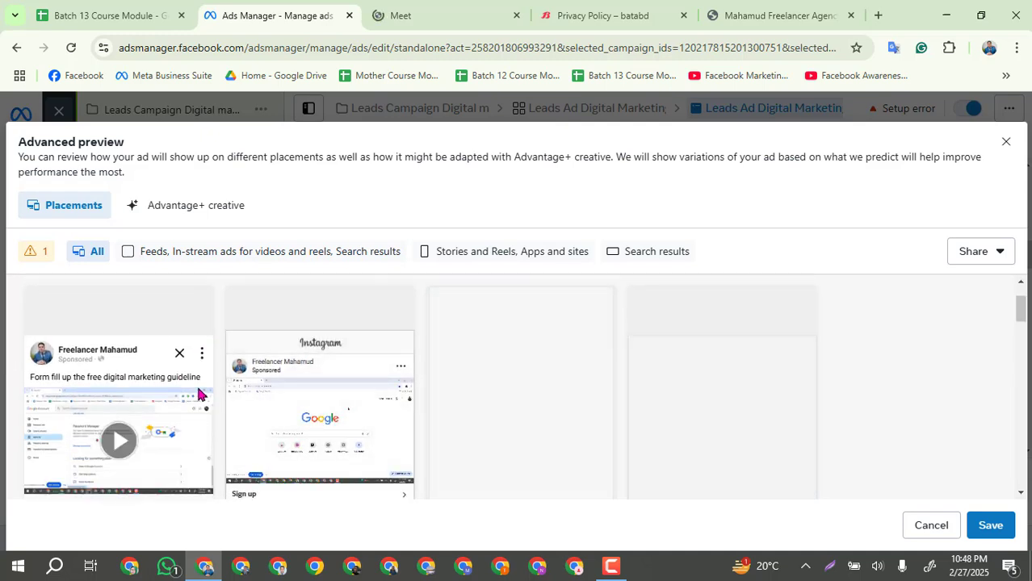
scroll(199, 393, down, 2)
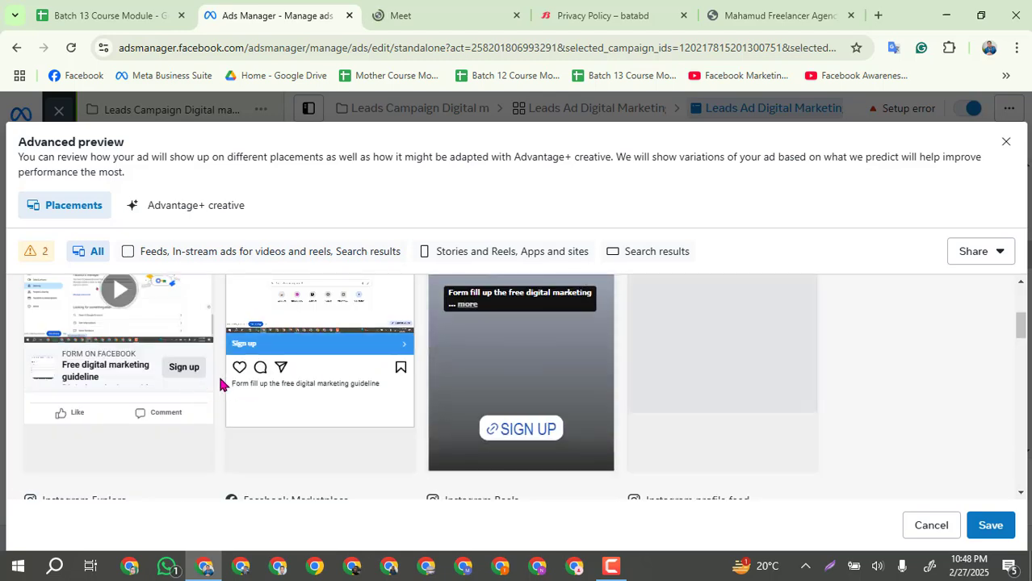
scroll(224, 383, up, 1)
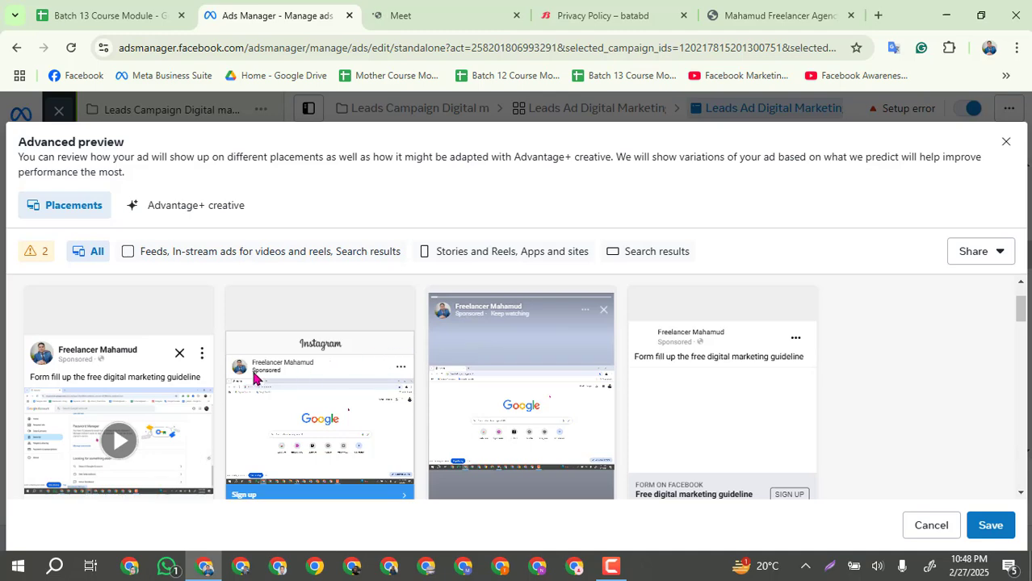
scroll(705, 313, down, 2)
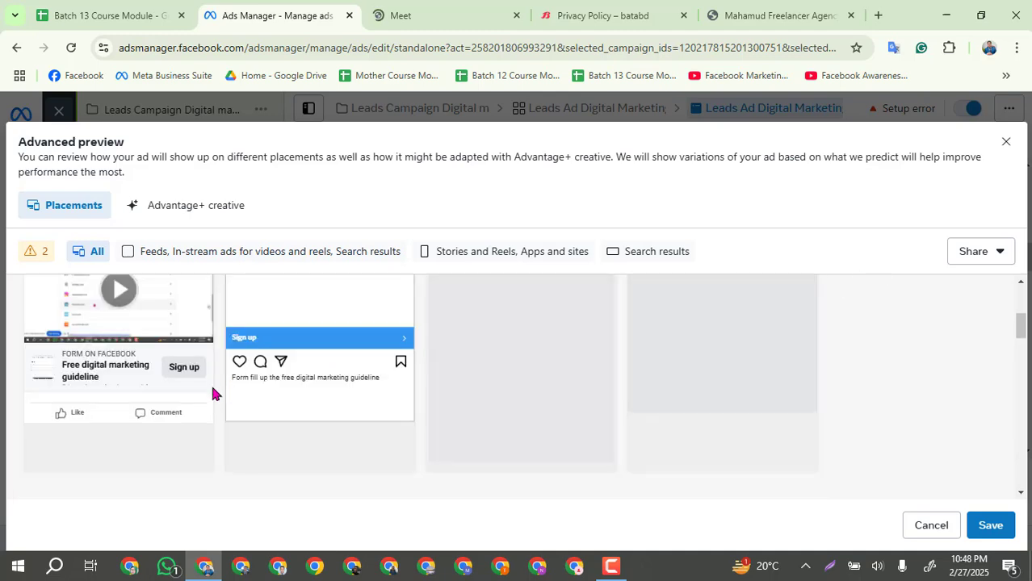
scroll(559, 310, up, 2)
scroll(557, 307, down, 4)
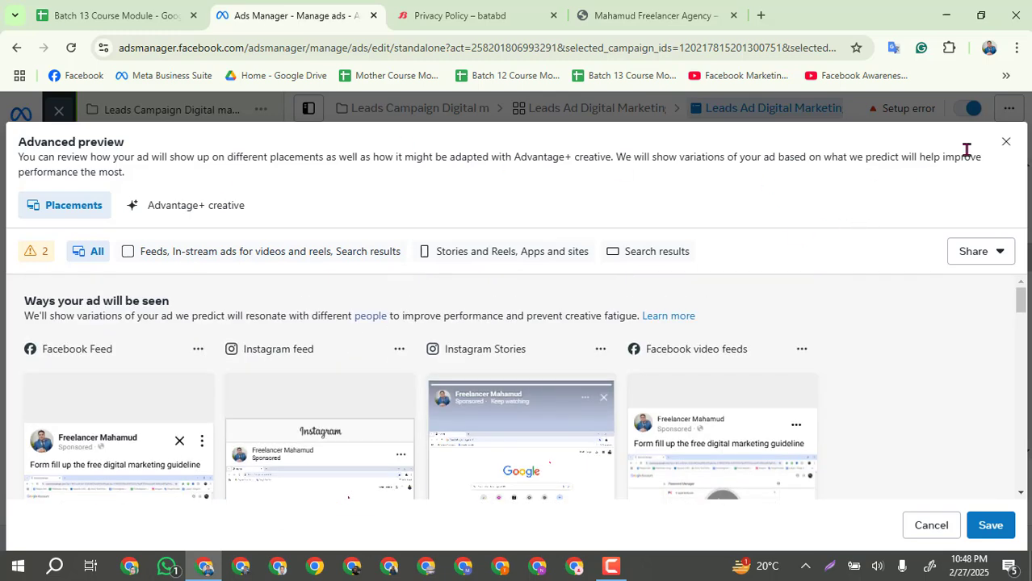
click(1006, 142)
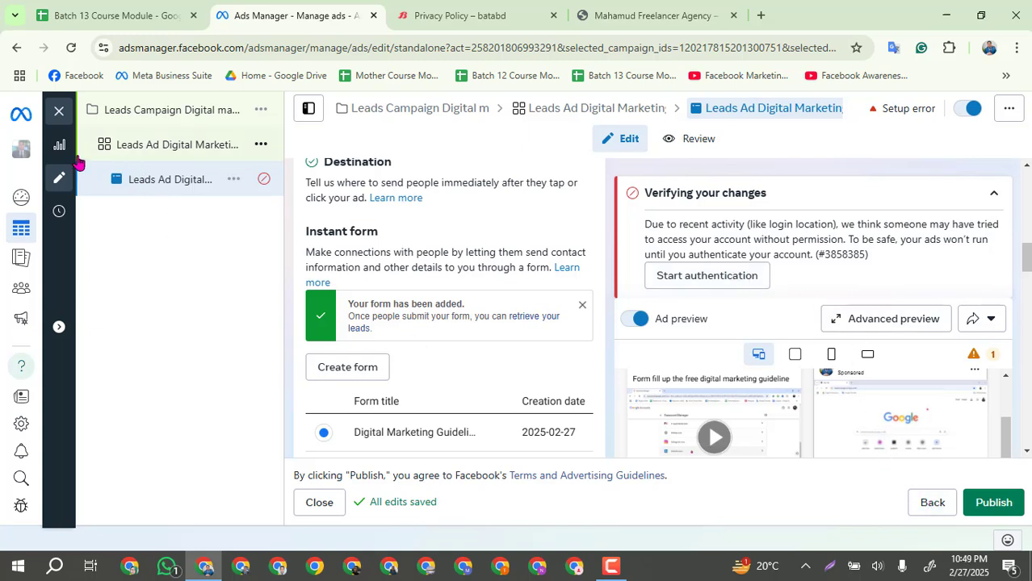
Step: Close the ad editor without publishing, keeping the campaign, ad set and ad as drafts
click(58, 112)
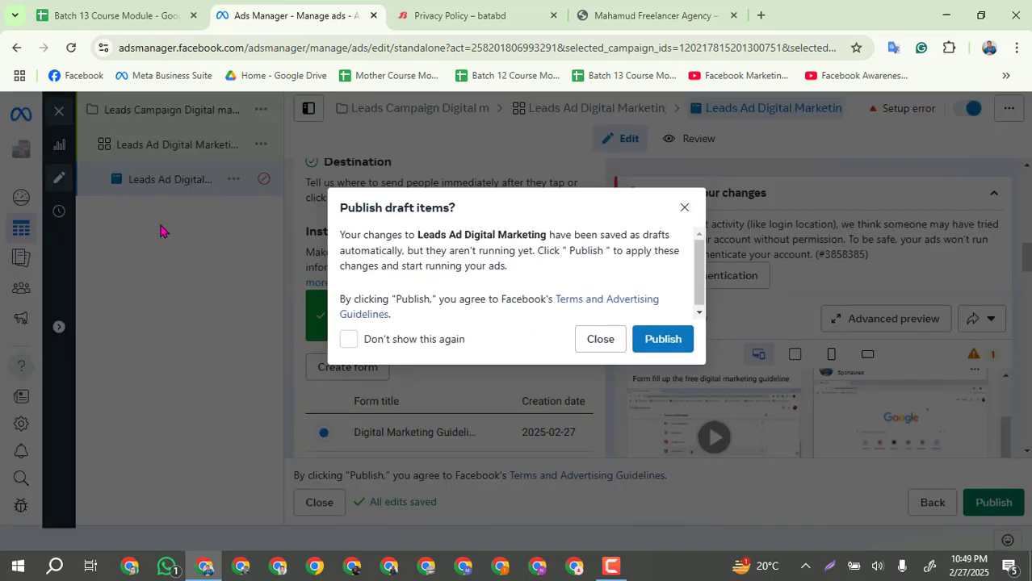
click(607, 342)
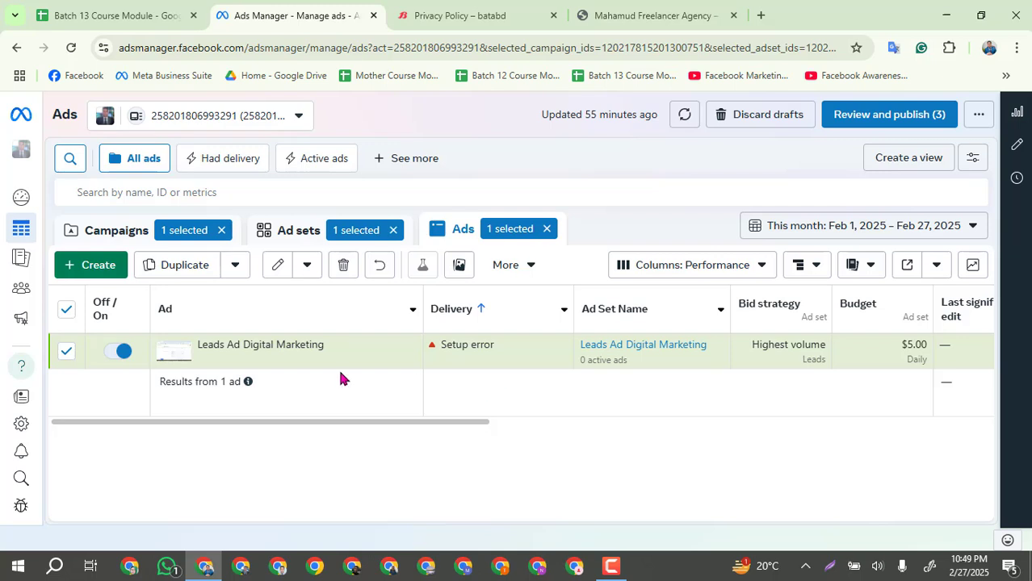
mouse_move(311, 343)
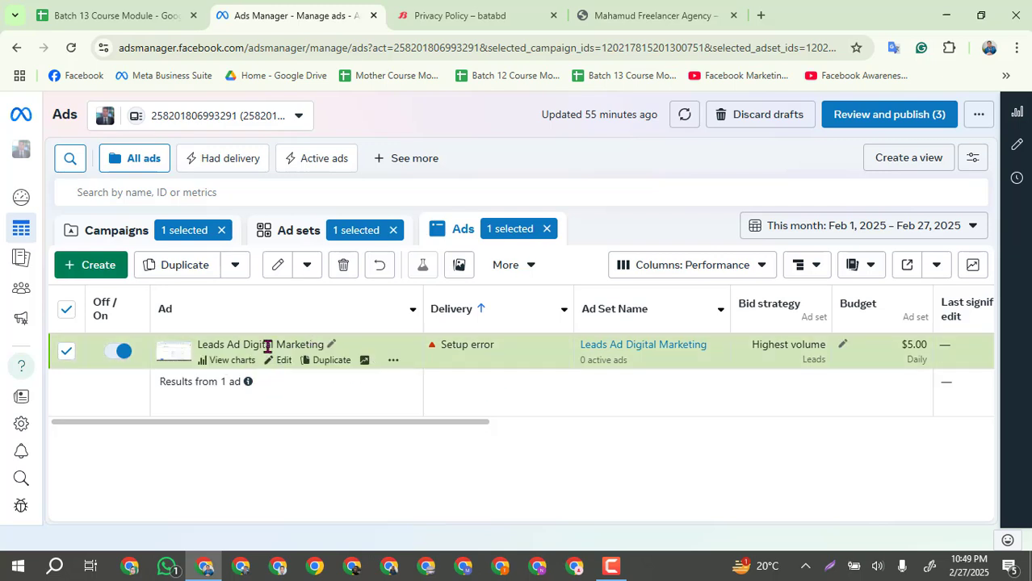